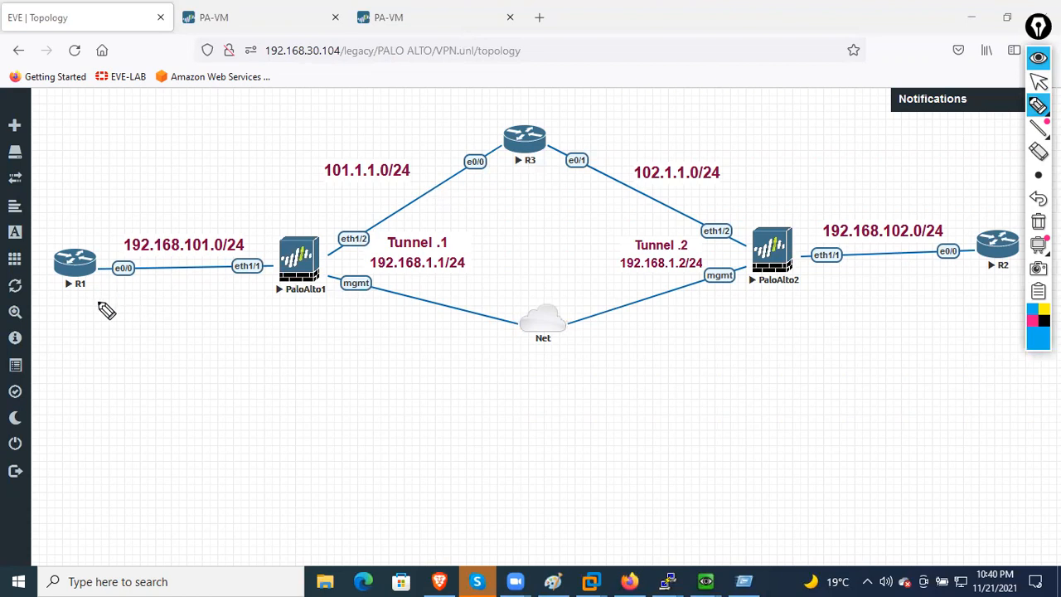
# - Annotate the topology with arrows toward R3 and two tunnel lines labelled 'tun' between the firewalls
pyautogui.moveTo(275, 203)
pyautogui.mouseDown()
pyautogui.moveTo(458, 129)
pyautogui.moveTo(425, 121)
pyautogui.mouseUp()
pyautogui.moveTo(775, 222); pyautogui.dragTo(566, 93)
pyautogui.moveTo(607, 93); pyautogui.dragTo(583, 126)
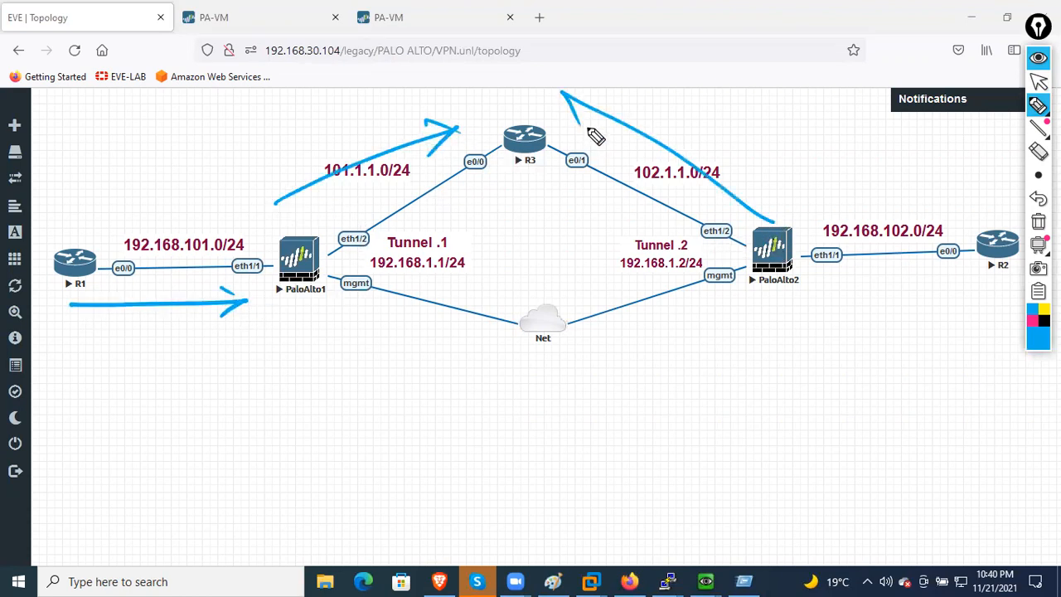
pyautogui.moveTo(989, 289)
pyautogui.mouseDown()
pyautogui.moveTo(840, 307)
pyautogui.moveTo(881, 313)
pyautogui.mouseUp()
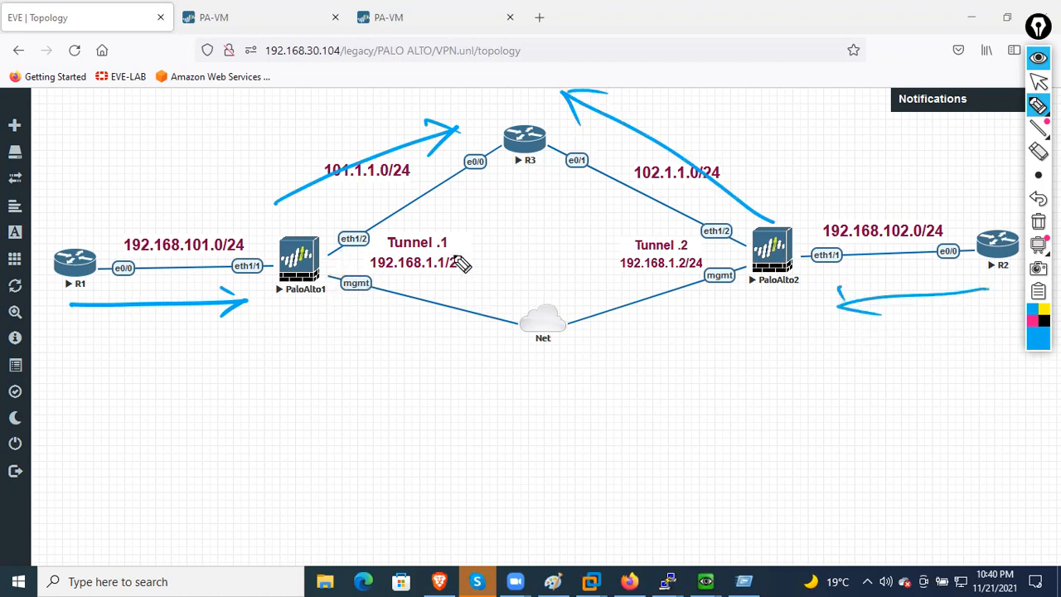
pyautogui.moveTo(284, 250)
pyautogui.mouseDown()
pyautogui.moveTo(749, 231)
pyautogui.moveTo(743, 272)
pyautogui.mouseUp()
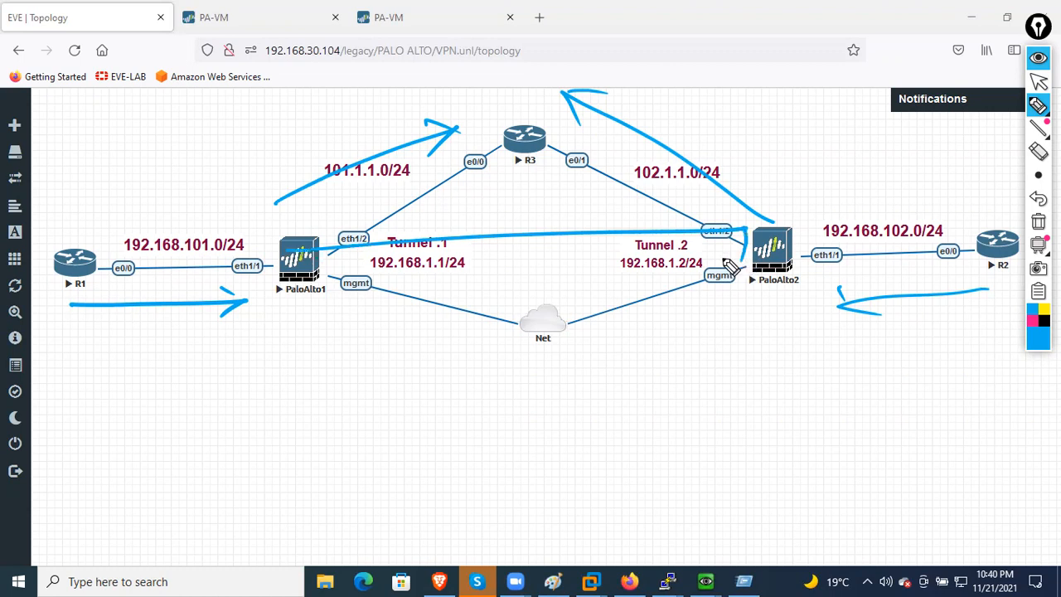
pyautogui.moveTo(303, 261)
pyautogui.mouseDown()
pyautogui.moveTo(363, 286)
pyautogui.moveTo(795, 282)
pyautogui.mouseUp()
pyautogui.moveTo(509, 241); pyautogui.dragTo(505, 270)
pyautogui.moveTo(498, 252)
pyautogui.mouseDown()
pyautogui.moveTo(561, 258)
pyautogui.moveTo(567, 245)
pyautogui.mouseUp()
# - Circle the R1 and R2 site networks and write 'encryption' with a two-way arrow below
pyautogui.moveTo(282, 231)
pyautogui.mouseDown()
pyautogui.moveTo(25, 273)
pyautogui.moveTo(213, 171)
pyautogui.mouseUp()
pyautogui.moveTo(1013, 201)
pyautogui.mouseDown()
pyautogui.moveTo(777, 282)
pyautogui.moveTo(878, 161)
pyautogui.mouseUp()
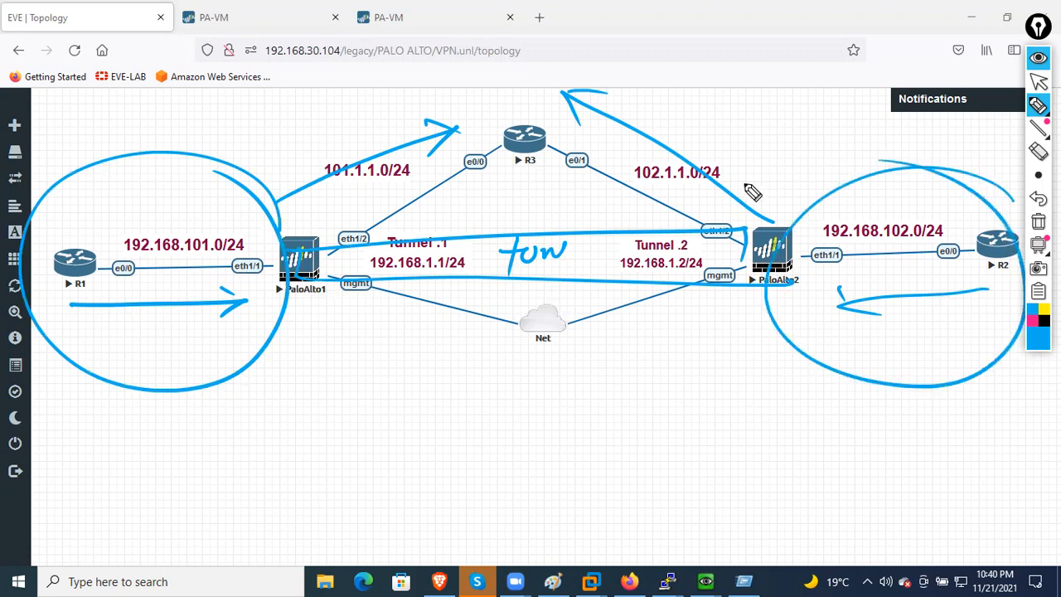
pyautogui.moveTo(515, 417)
pyautogui.mouseDown()
pyautogui.moveTo(547, 432)
pyautogui.moveTo(587, 412)
pyautogui.mouseUp()
pyautogui.moveTo(604, 404)
pyautogui.mouseDown()
pyautogui.moveTo(638, 415)
pyautogui.moveTo(669, 408)
pyautogui.moveTo(692, 430)
pyautogui.moveTo(765, 393)
pyautogui.moveTo(791, 408)
pyautogui.mouseUp()
pyautogui.moveTo(305, 453); pyautogui.dragTo(761, 491)
pyautogui.moveTo(778, 454); pyautogui.dragTo(829, 473)
# - Write a pink 'Site to Site' / 'PA FW' heading, then erase all annotations and hide the pen toolbar
pyautogui.click(1033, 320)
pyautogui.moveTo(236, 97)
pyautogui.mouseDown()
pyautogui.moveTo(250, 109)
pyautogui.moveTo(323, 64)
pyautogui.moveTo(417, 71)
pyautogui.moveTo(431, 43)
pyautogui.mouseUp()
pyautogui.moveTo(199, 149); pyautogui.dragTo(467, 60)
pyautogui.moveTo(362, 148)
pyautogui.mouseDown()
pyautogui.moveTo(469, 105)
pyautogui.moveTo(491, 83)
pyautogui.mouseUp()
pyautogui.moveTo(400, 73); pyautogui.dragTo(454, 58)
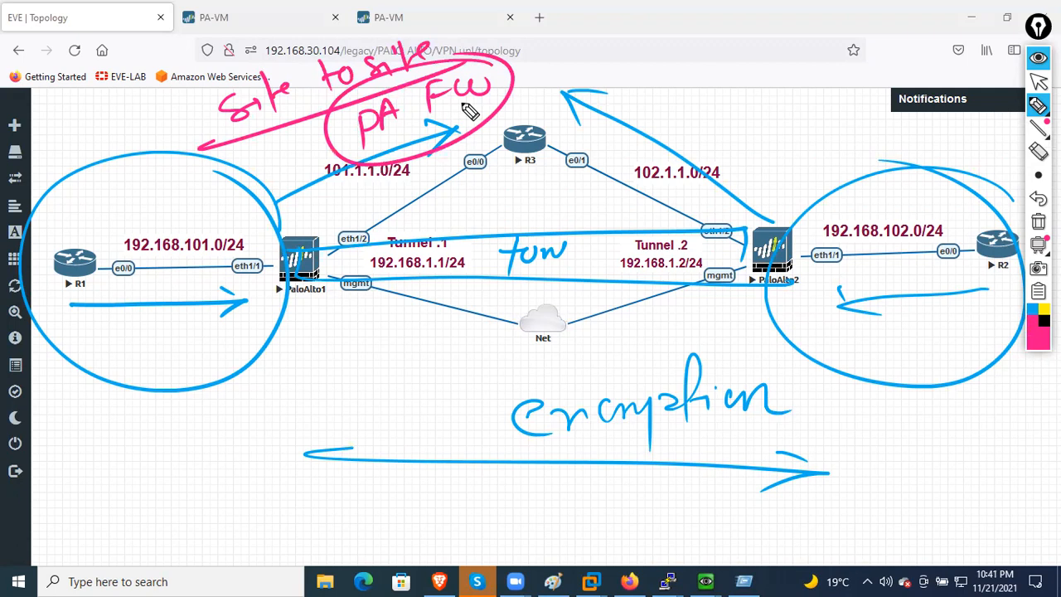
pyautogui.click(1039, 222)
pyautogui.click(1038, 56)
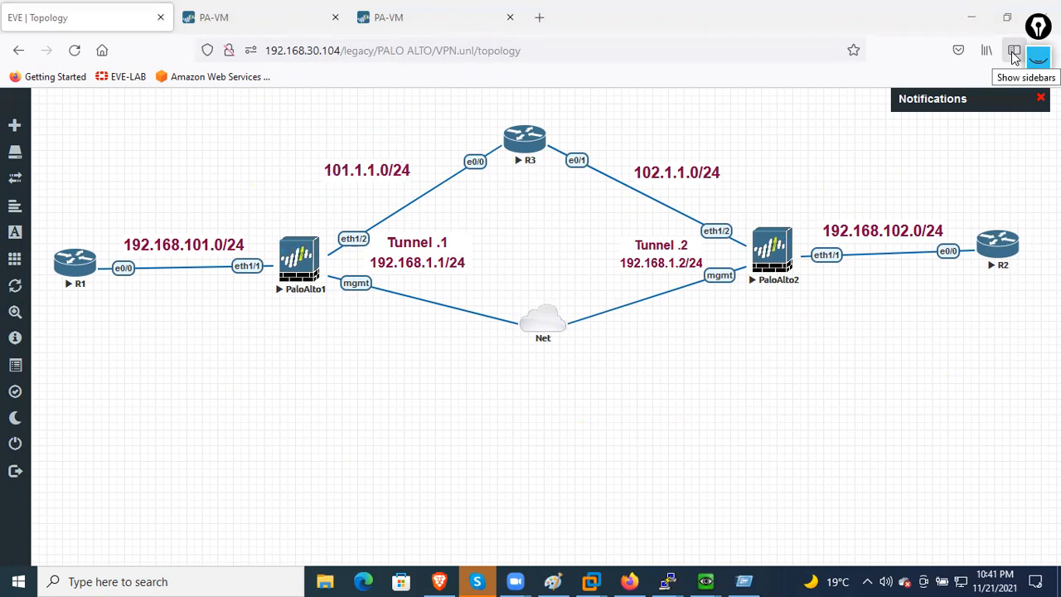
# - Switch to the PA-VM firewall and browse Network Profiles: IKE Gateways, IPSec Crypto, Monitor, IKE Crypto
pyautogui.click(264, 17)
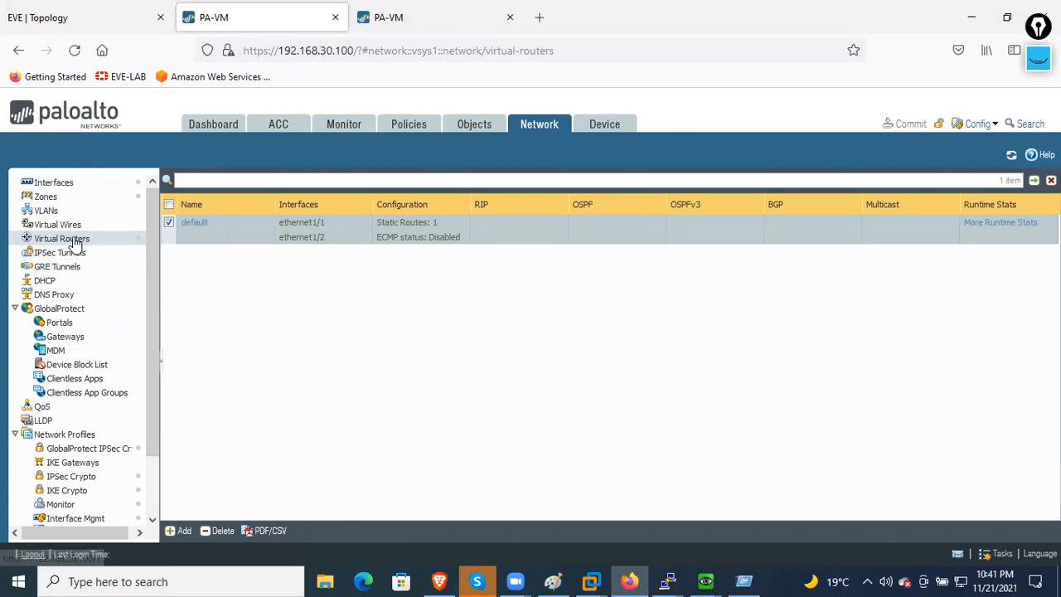
pyautogui.scroll(-2, 83, 265)
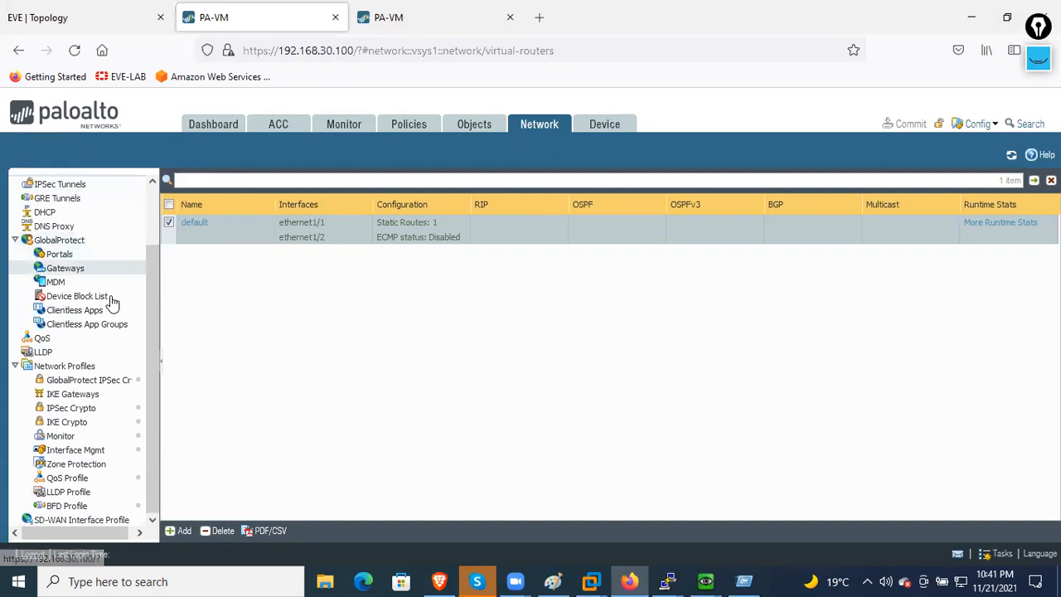
pyautogui.click(92, 396)
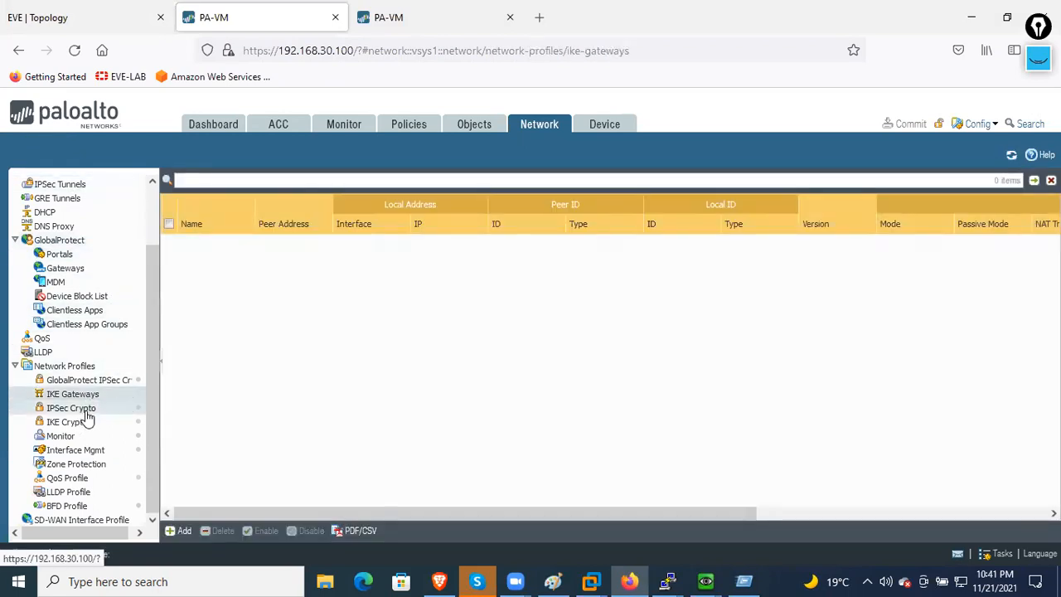
pyautogui.click(85, 410)
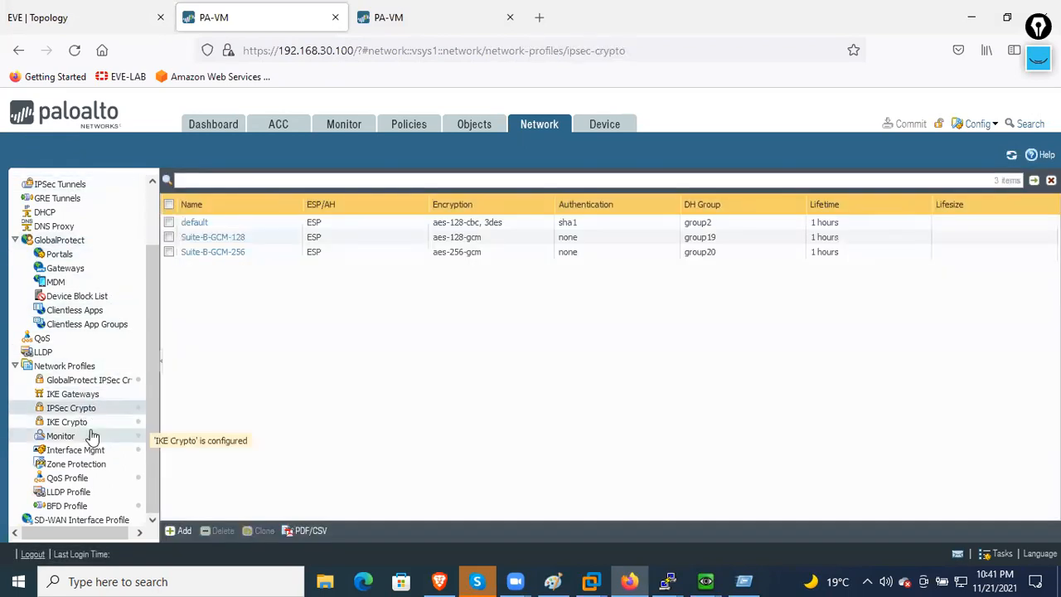
pyautogui.click(80, 425)
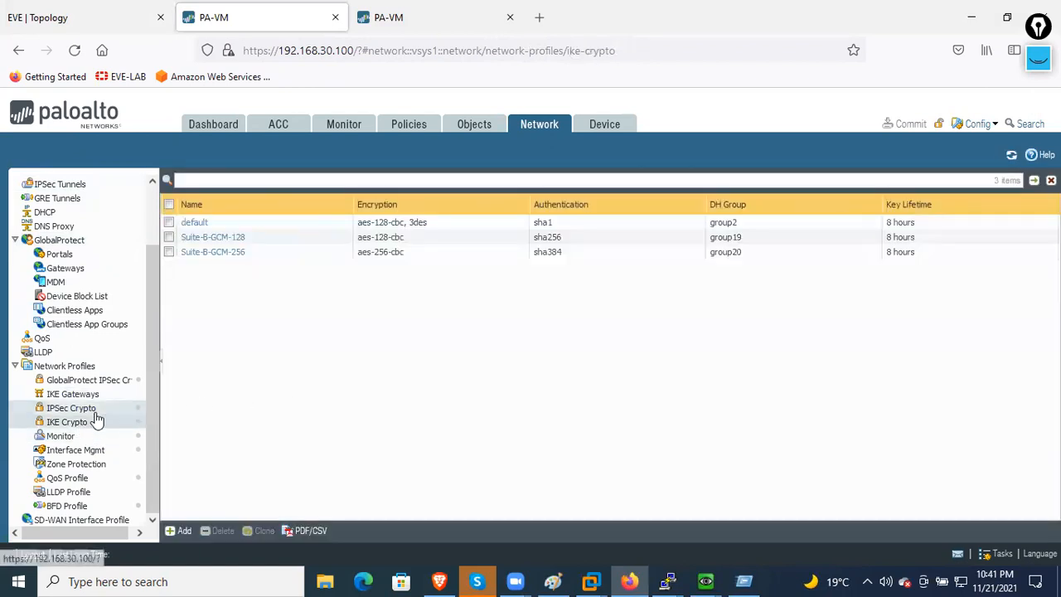
pyautogui.scroll(2, 96, 423)
pyautogui.scroll(-2, 87, 473)
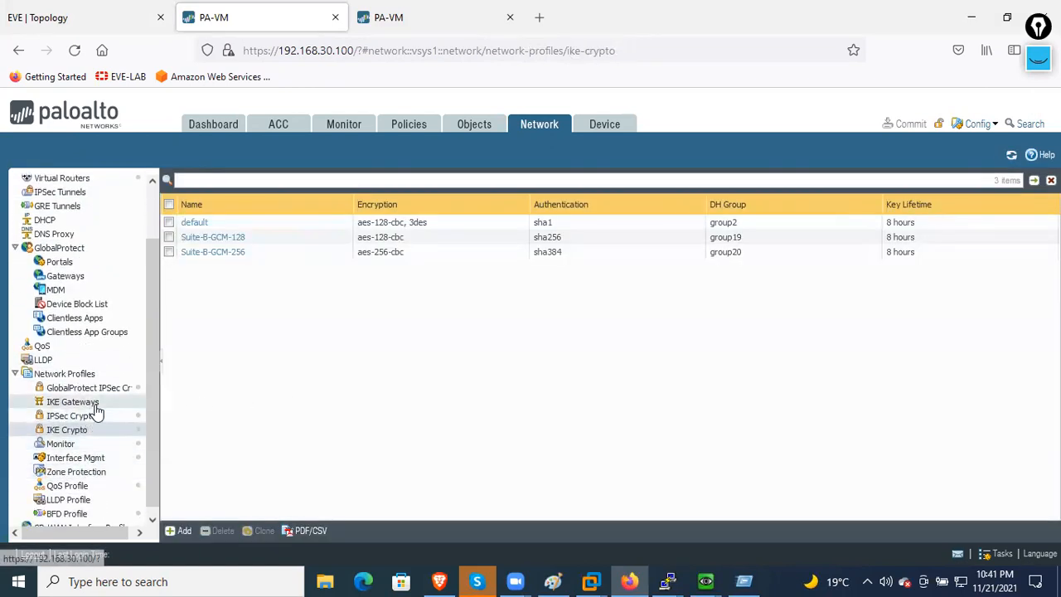
pyautogui.click(95, 403)
pyautogui.click(88, 419)
pyautogui.click(75, 440)
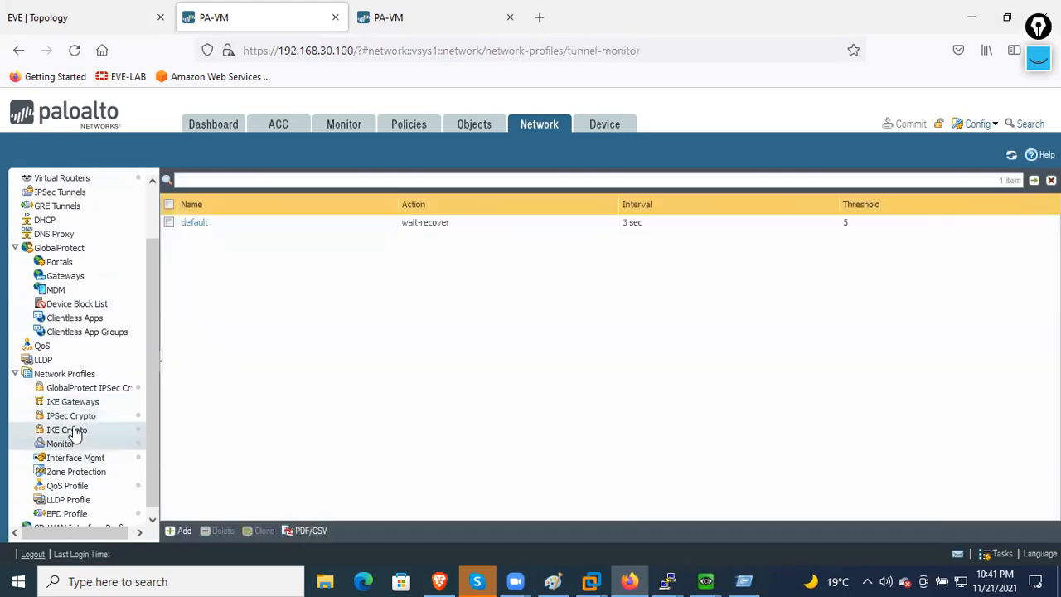
pyautogui.click(73, 430)
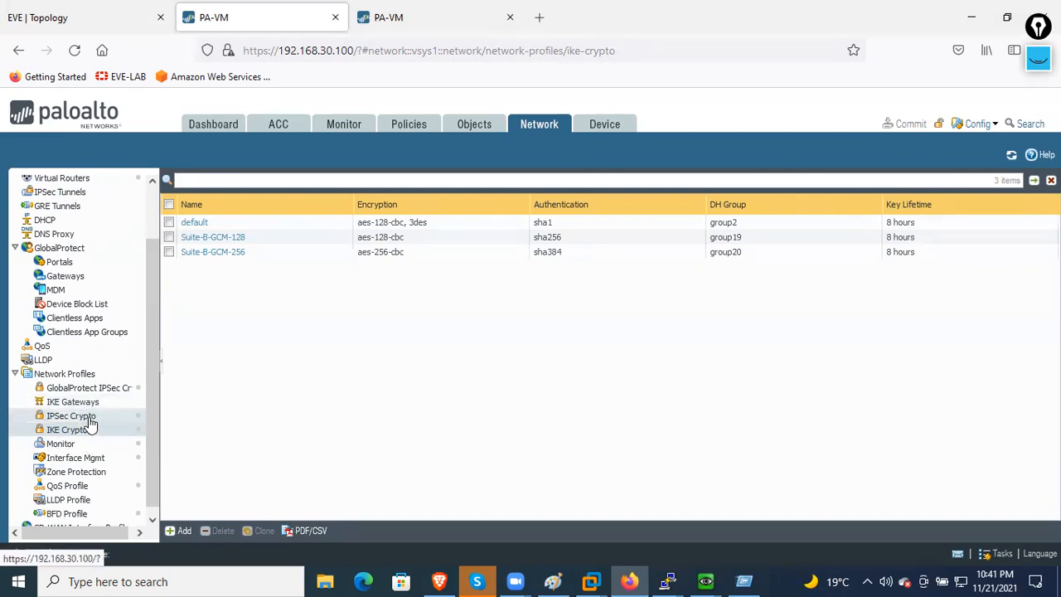
# - Cycle again through IPSec Crypto and IKE Gateways, settling on the IKE Crypto profiles list
pyautogui.click(87, 416)
pyautogui.click(89, 403)
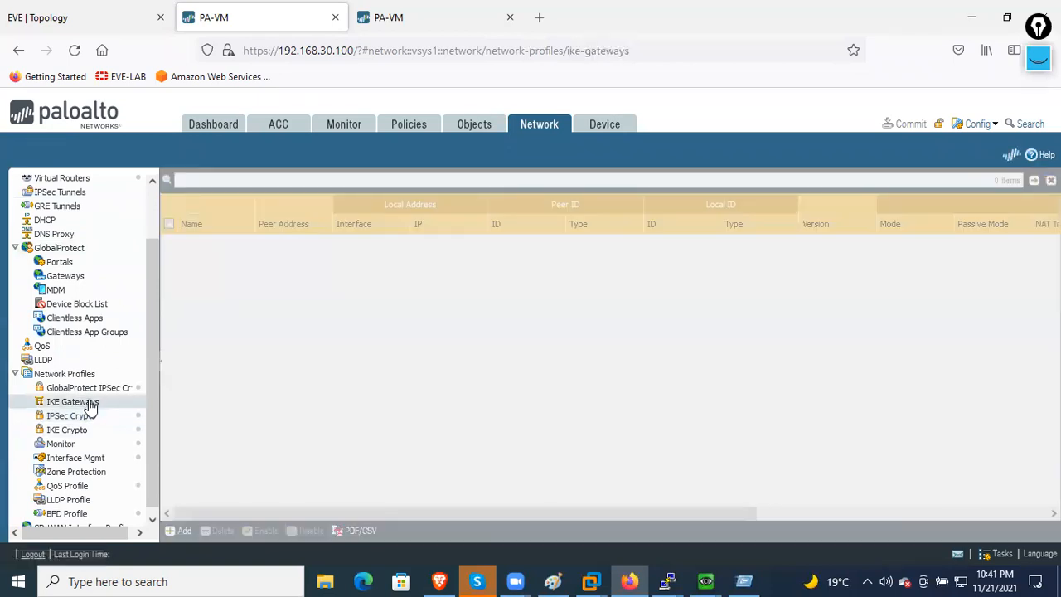
pyautogui.scroll(-1, 86, 417)
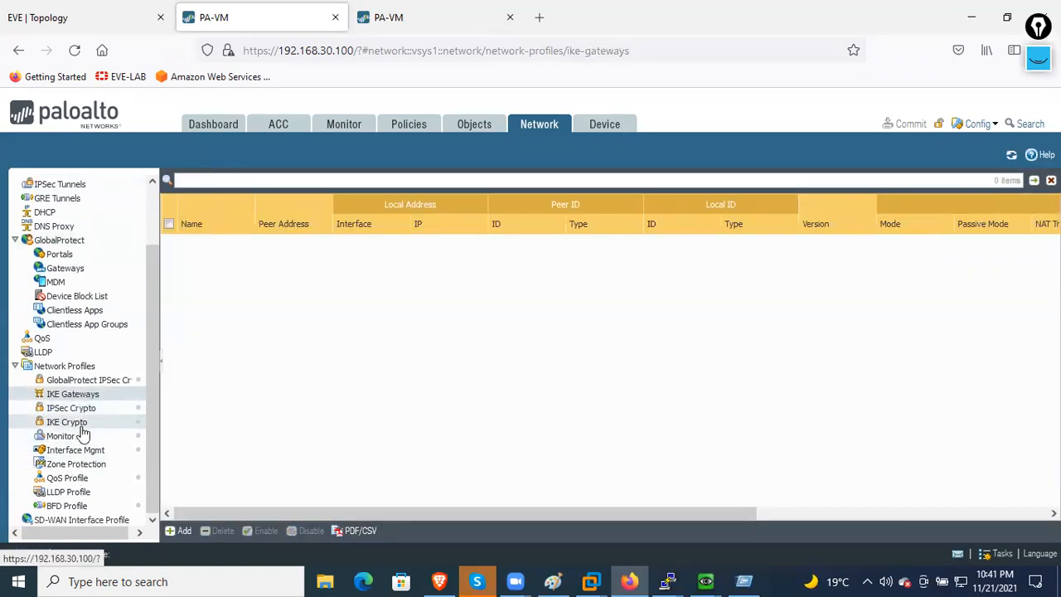
pyautogui.click(85, 425)
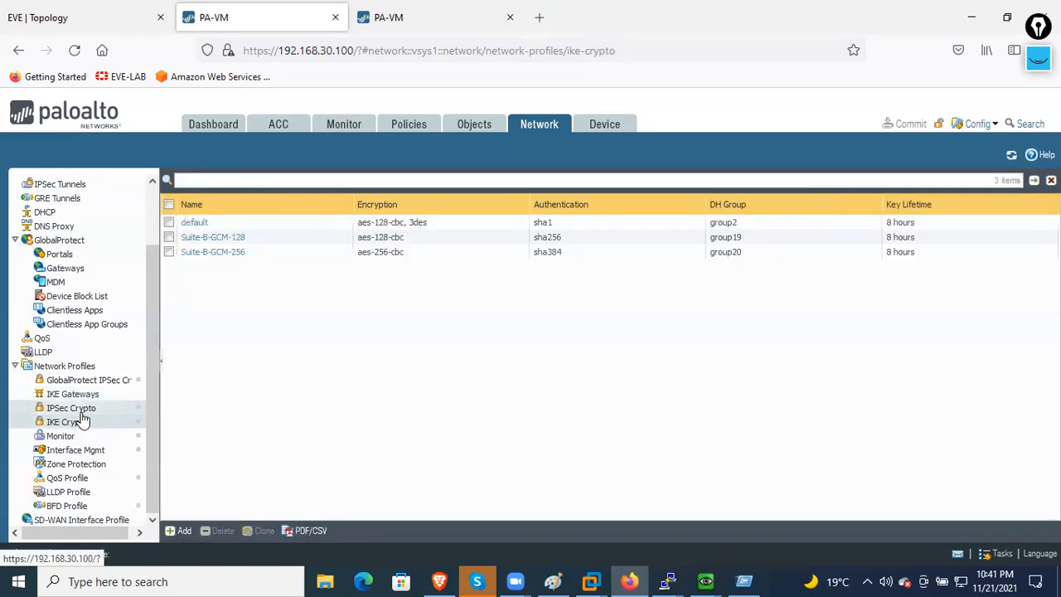
pyautogui.click(85, 410)
pyautogui.click(86, 396)
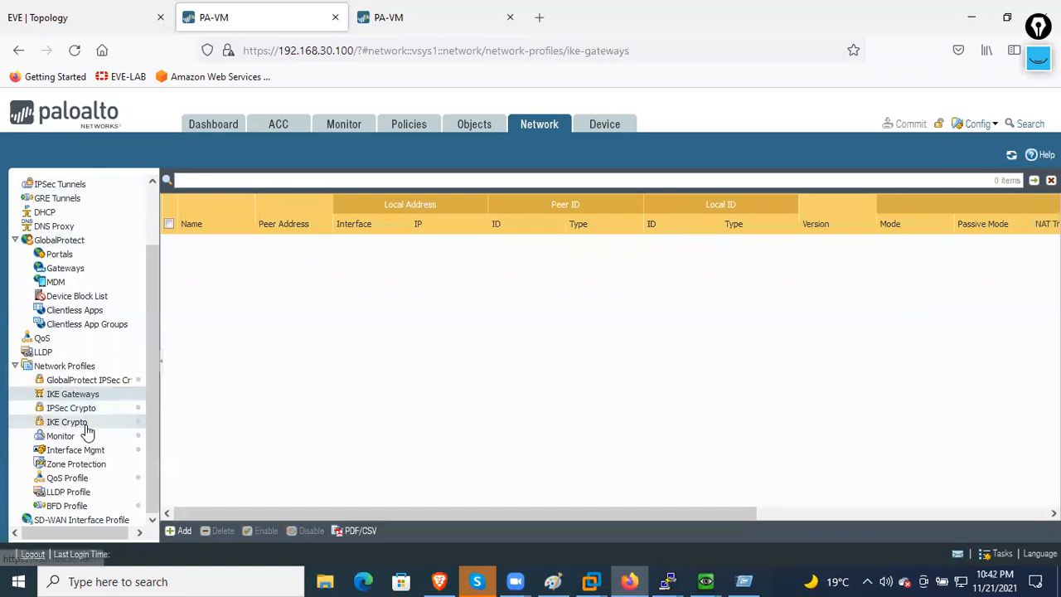
pyautogui.click(83, 424)
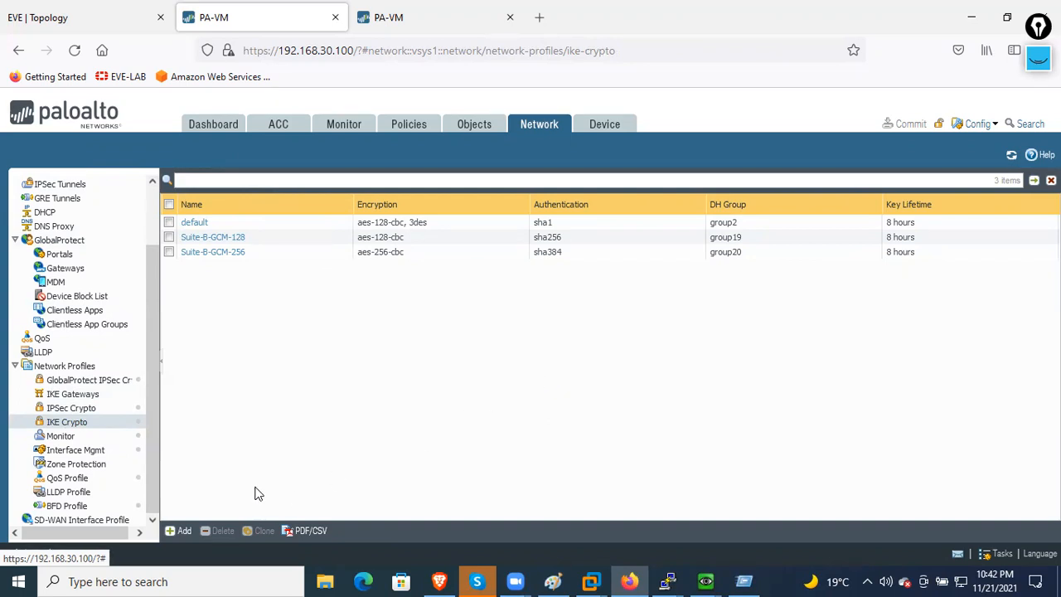
# - Add IKE Crypto profile FW-FW2 with DH group5, aes-256-cbc encryption and sha512 authentication entries
pyautogui.click(179, 531)
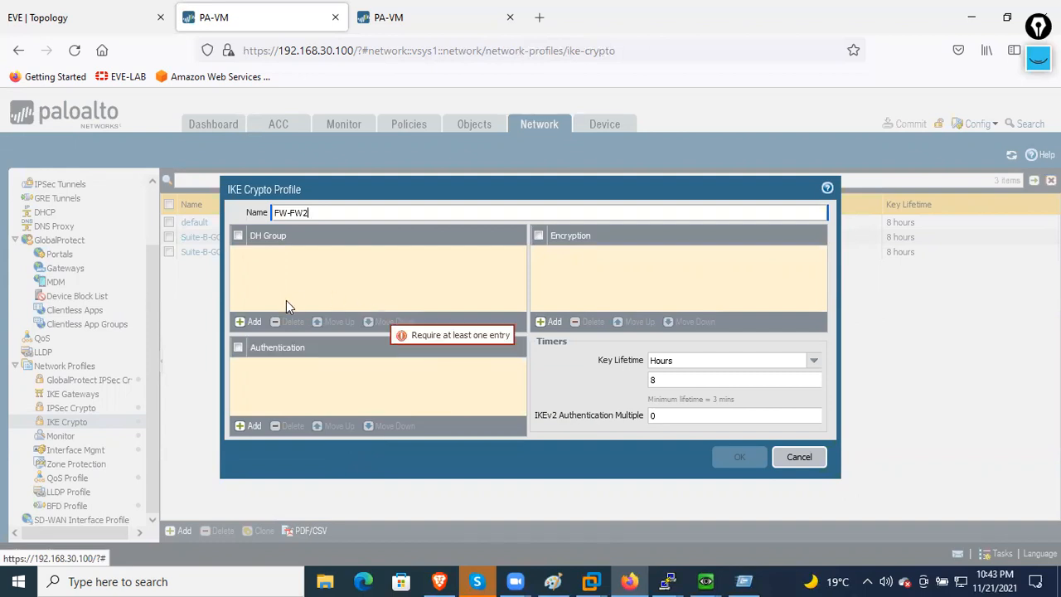
pyautogui.click(254, 324)
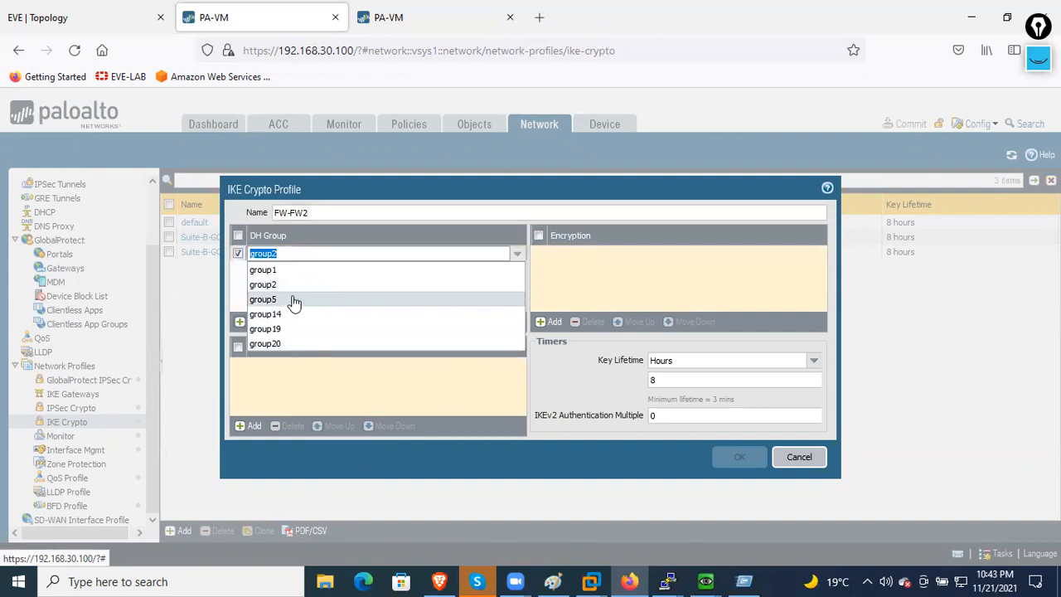
pyautogui.click(295, 300)
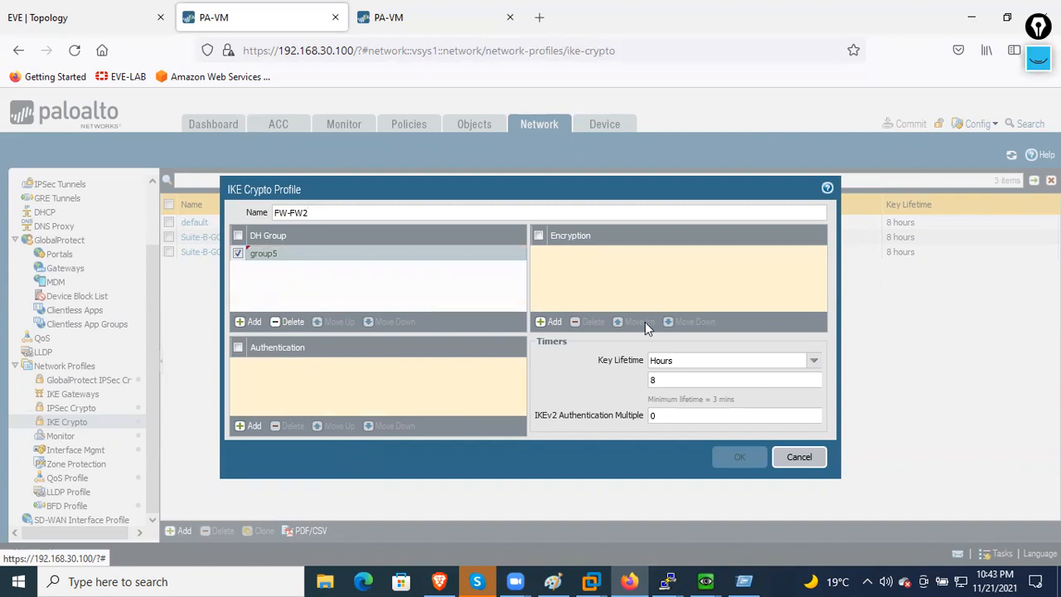
pyautogui.click(550, 323)
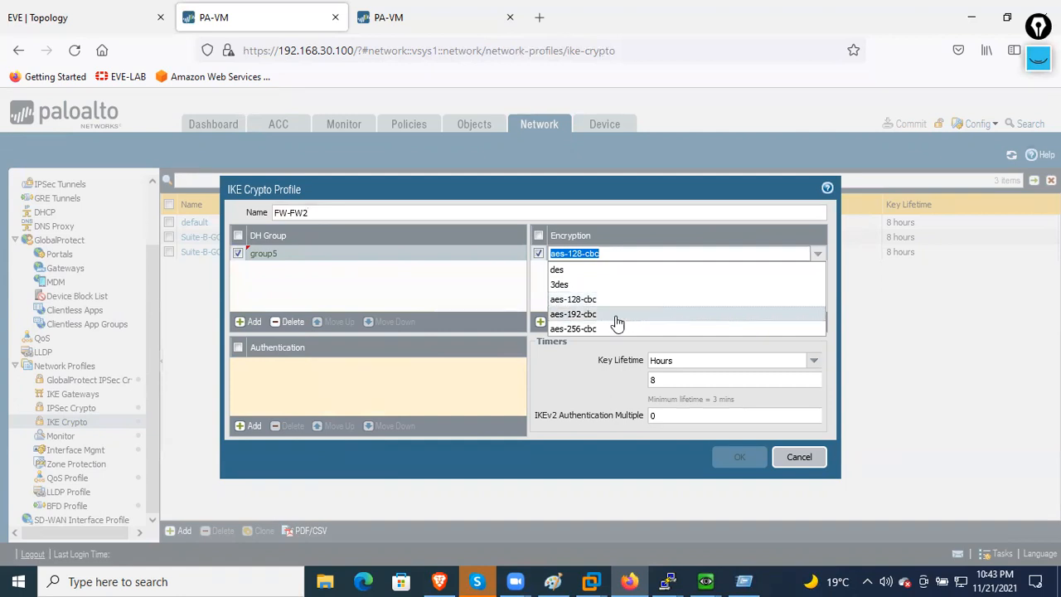
pyautogui.click(606, 329)
pyautogui.click(616, 305)
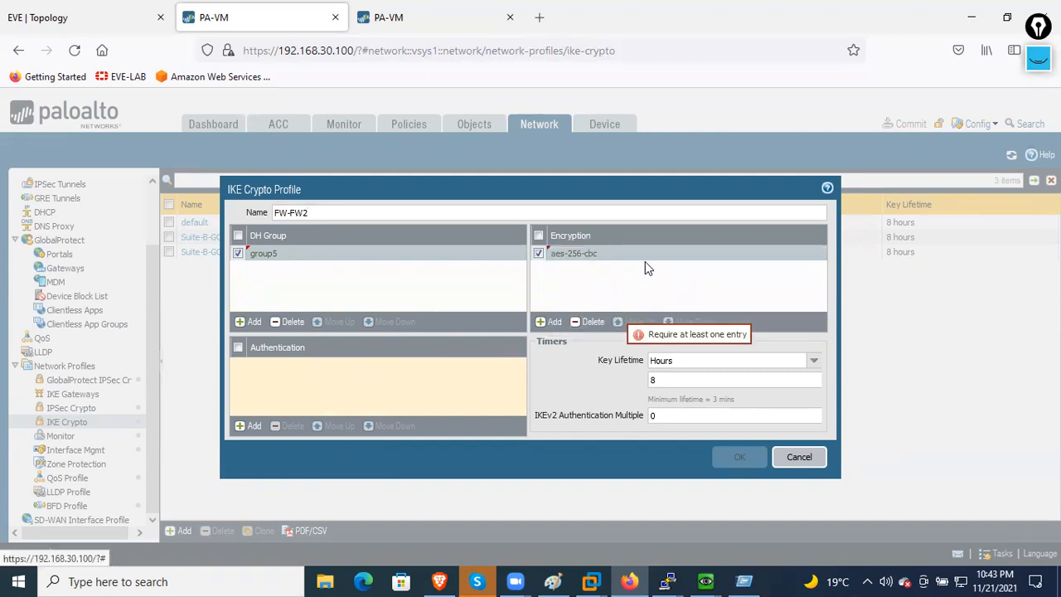
pyautogui.click(253, 426)
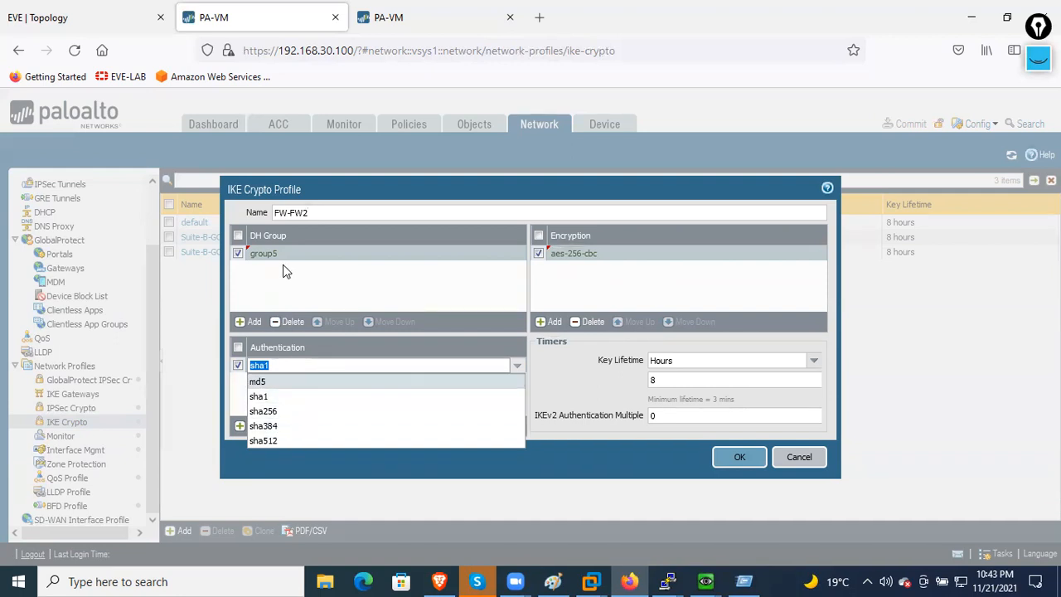
pyautogui.click(282, 440)
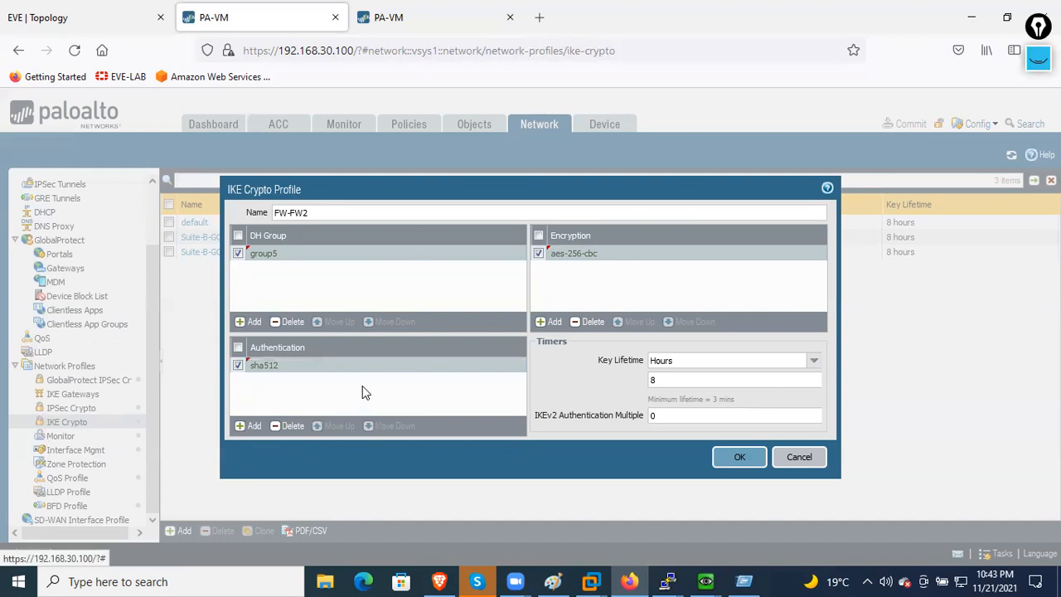
# - Set the FW-FW2 key lifetime to 1800 seconds and confirm the profile with OK
pyautogui.click(814, 365)
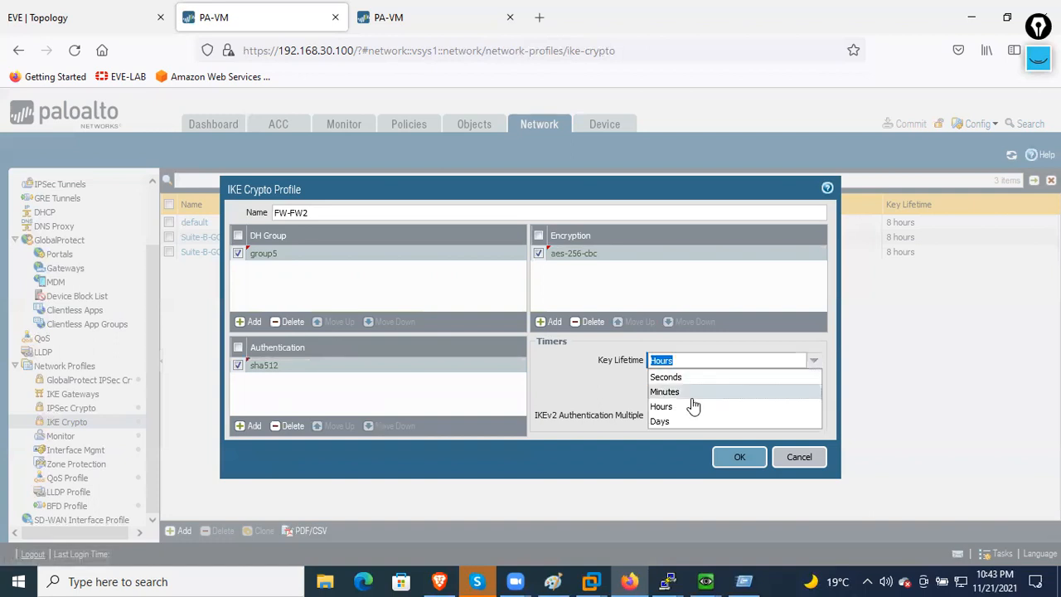
pyautogui.click(681, 378)
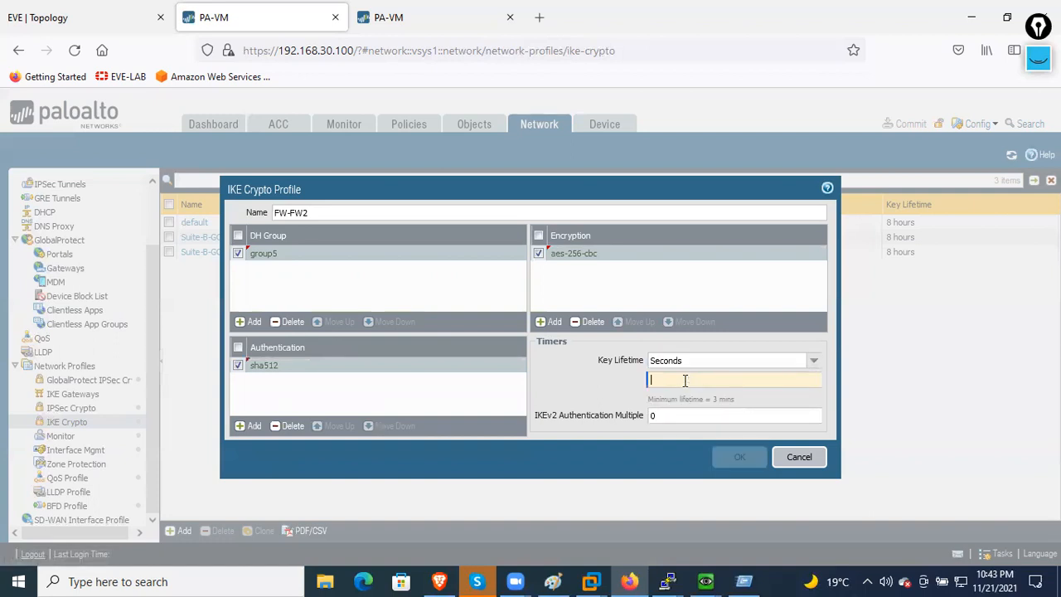
pyautogui.write('1800')
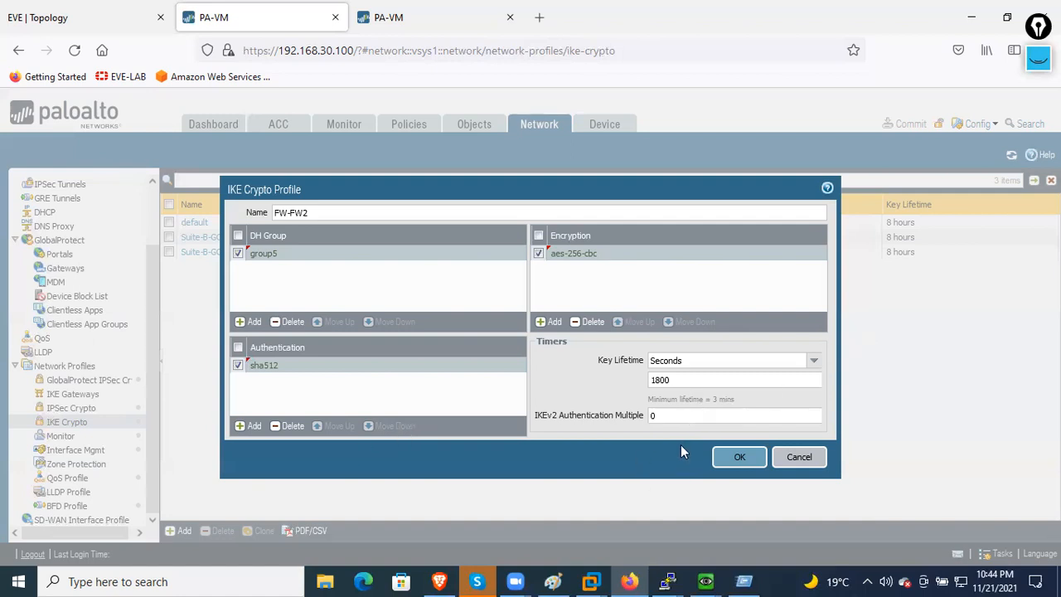
pyautogui.click(731, 458)
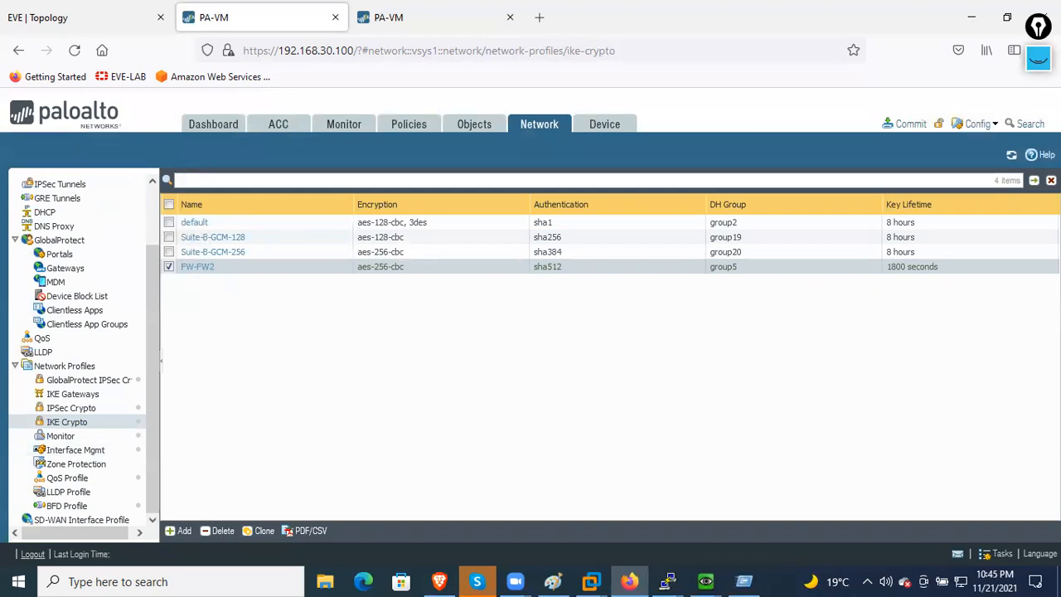
# - Under IPSec Crypto, add profile FW1-FW2 with aes-256-cbc as its encryption algorithm
pyautogui.click(108, 411)
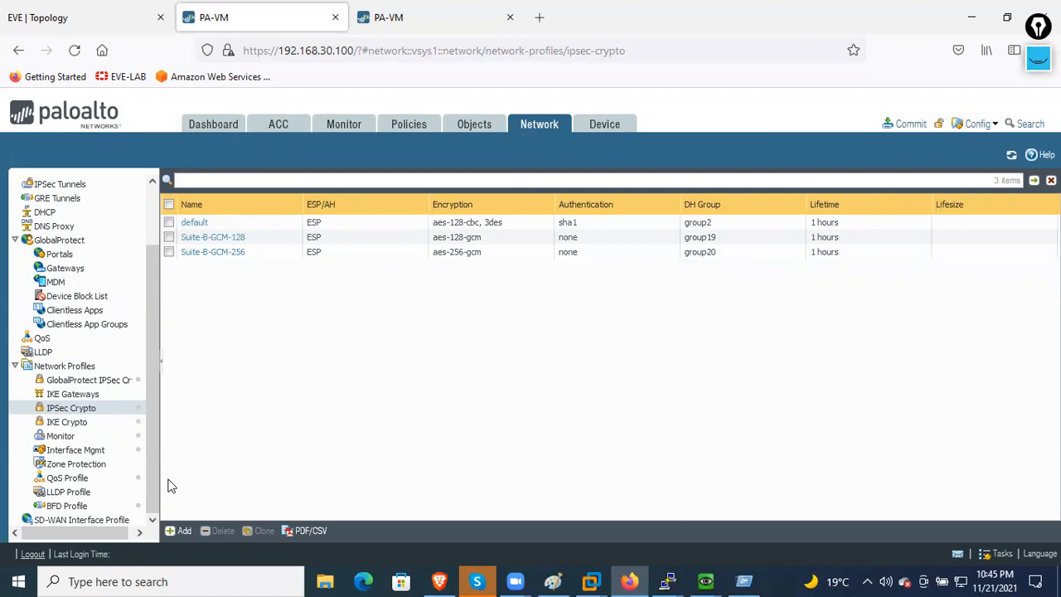
pyautogui.click(180, 530)
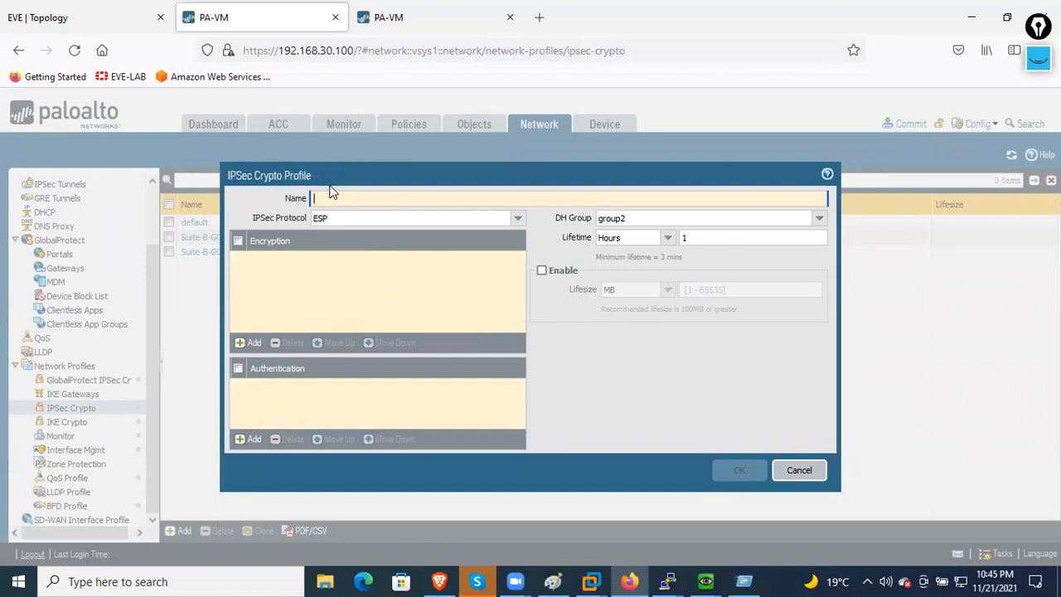
pyautogui.moveTo(379, 173); pyautogui.dragTo(353, 196)
pyautogui.click(326, 215)
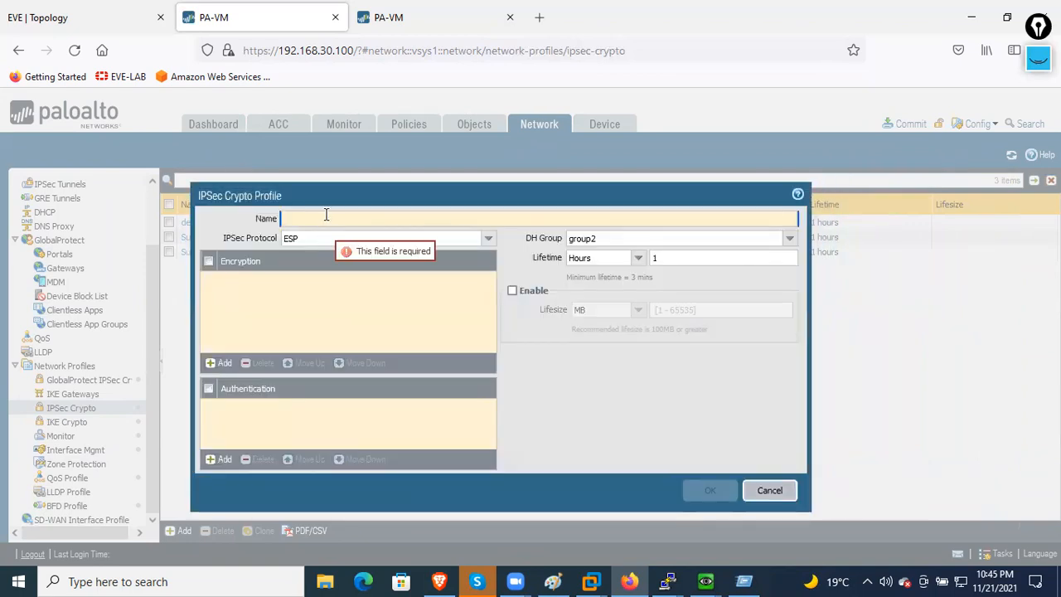
pyautogui.write('FW1-')
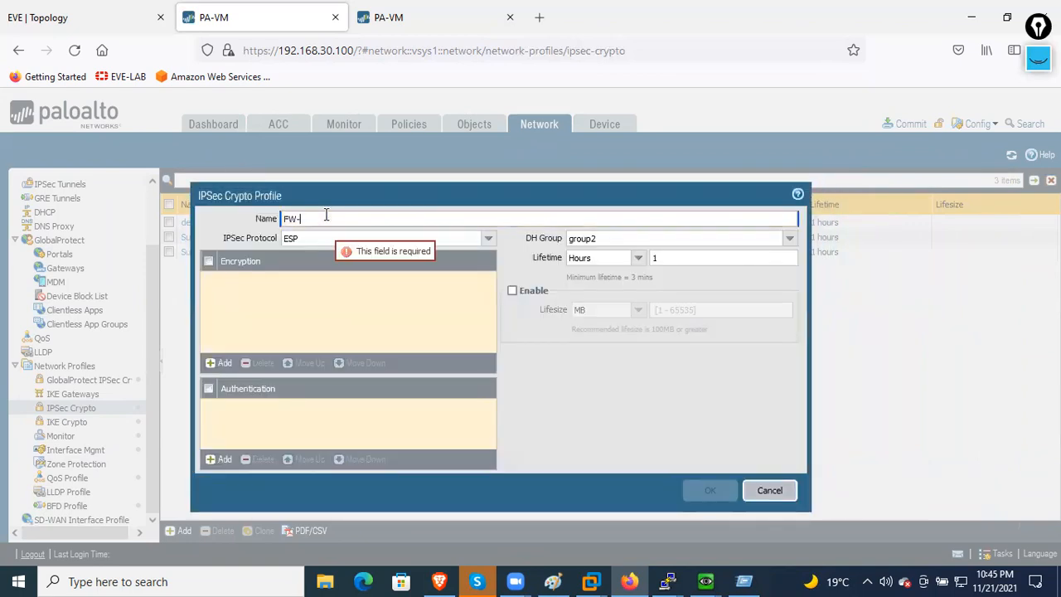
pyautogui.write('FW2')
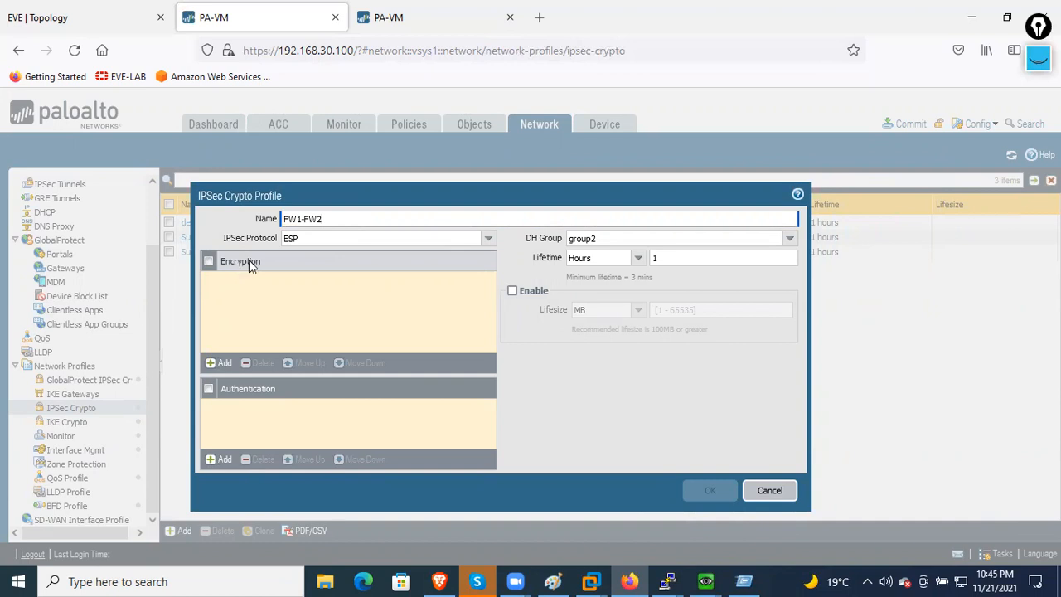
pyautogui.click(221, 362)
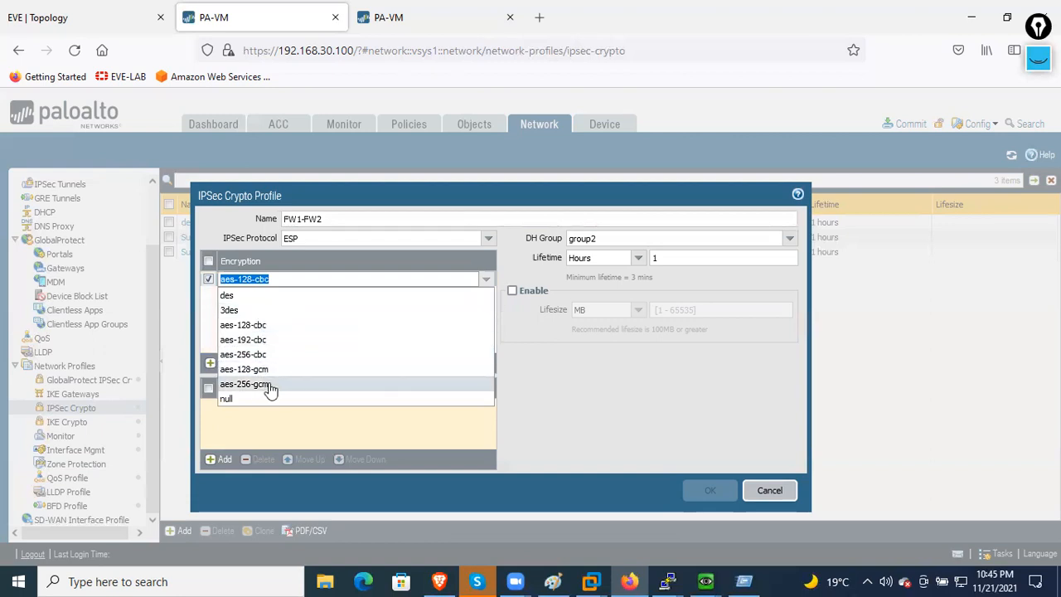
pyautogui.moveTo(274, 388); pyautogui.dragTo(275, 362)
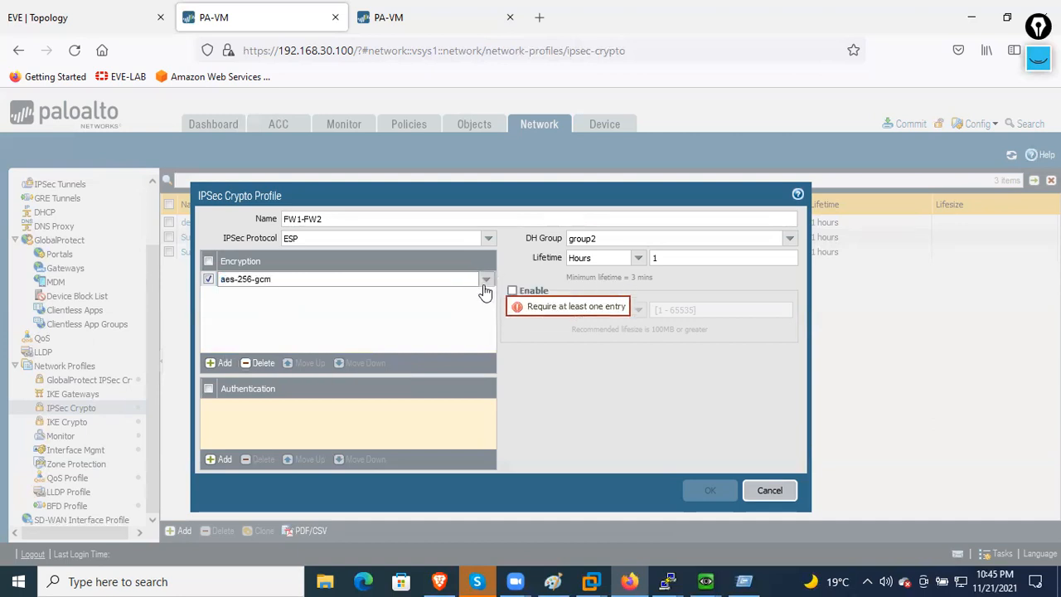
pyautogui.click(485, 284)
pyautogui.click(300, 355)
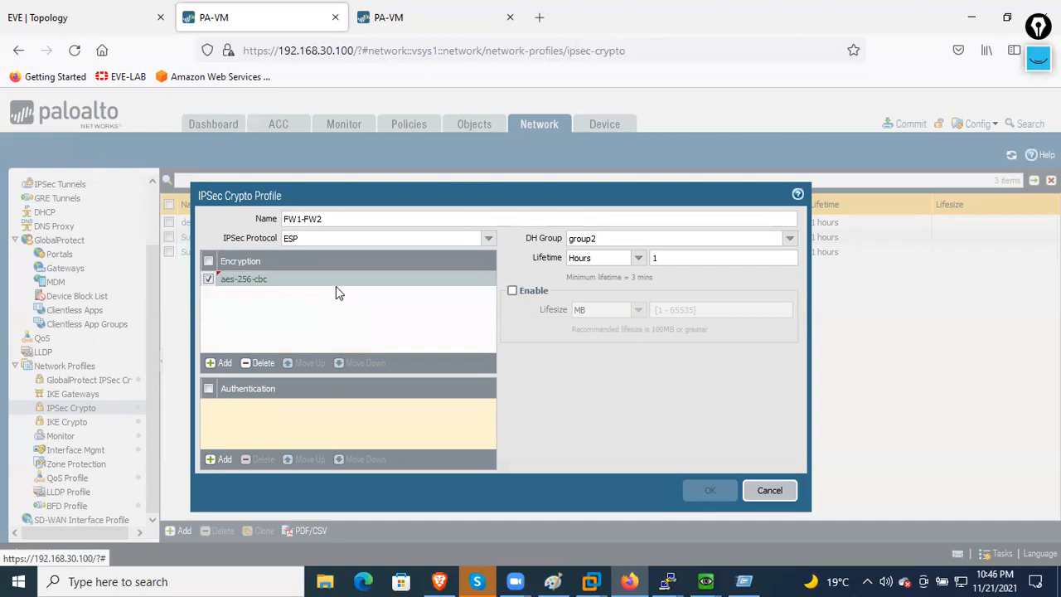
# - Set the FW1-FW2 DH group to group5 and its lifetime to 1800 seconds
pyautogui.click(790, 241)
pyautogui.click(602, 299)
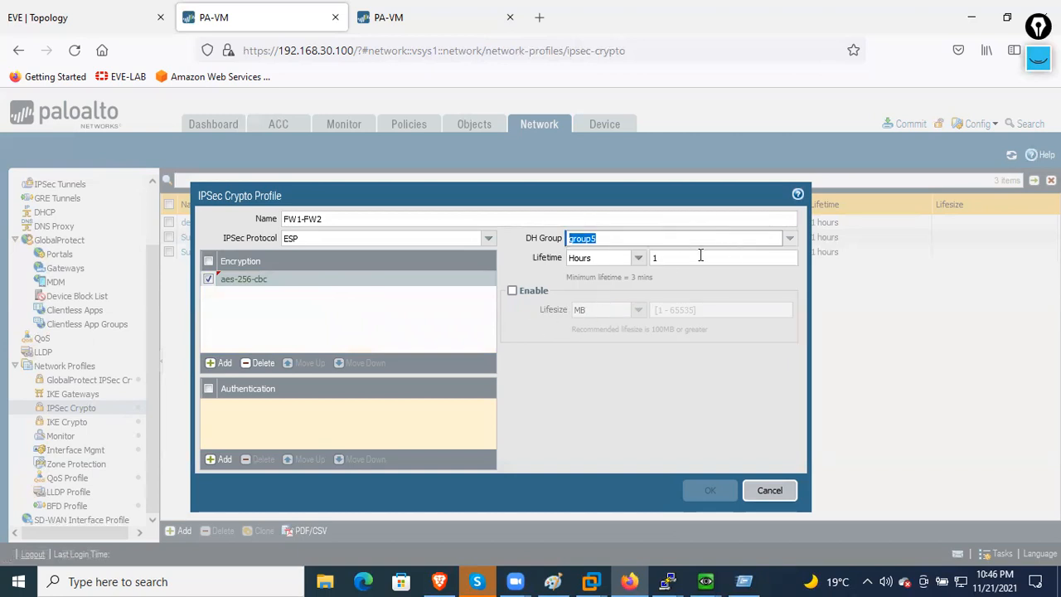
pyautogui.click(636, 260)
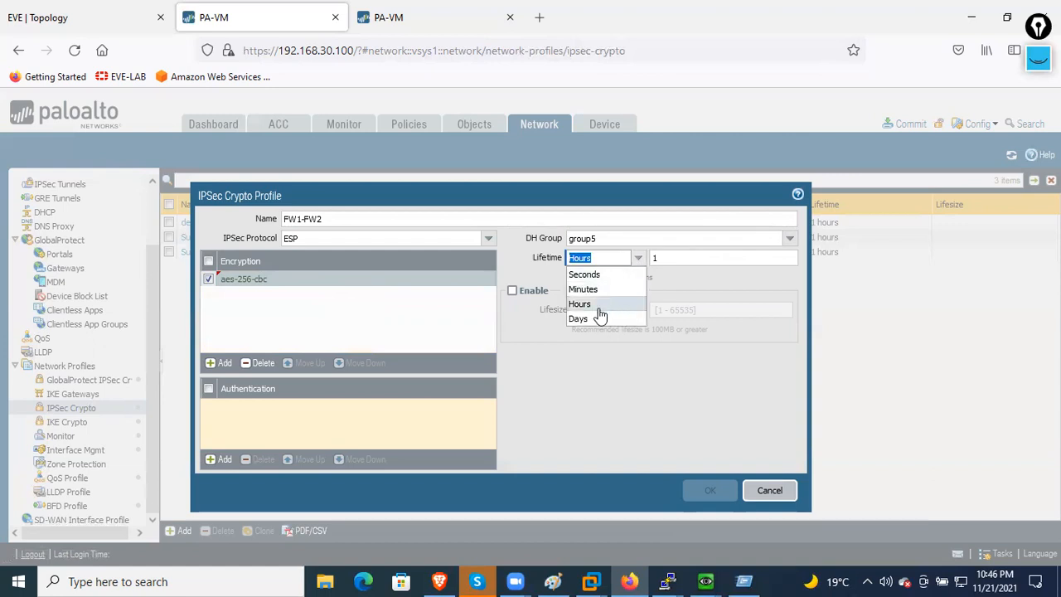
pyautogui.click(587, 274)
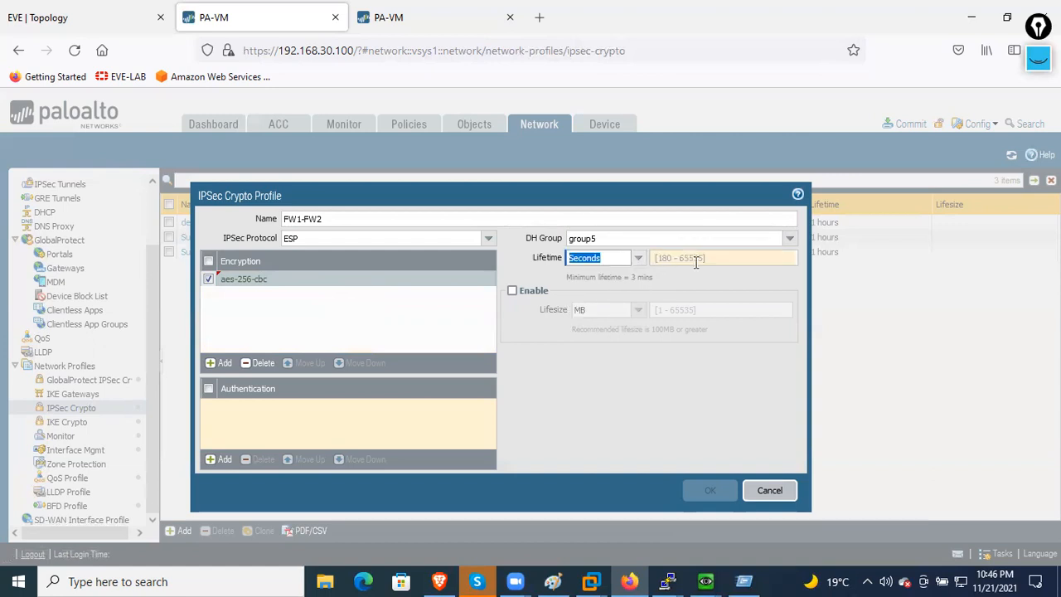
pyautogui.click(691, 264)
pyautogui.write('1800')
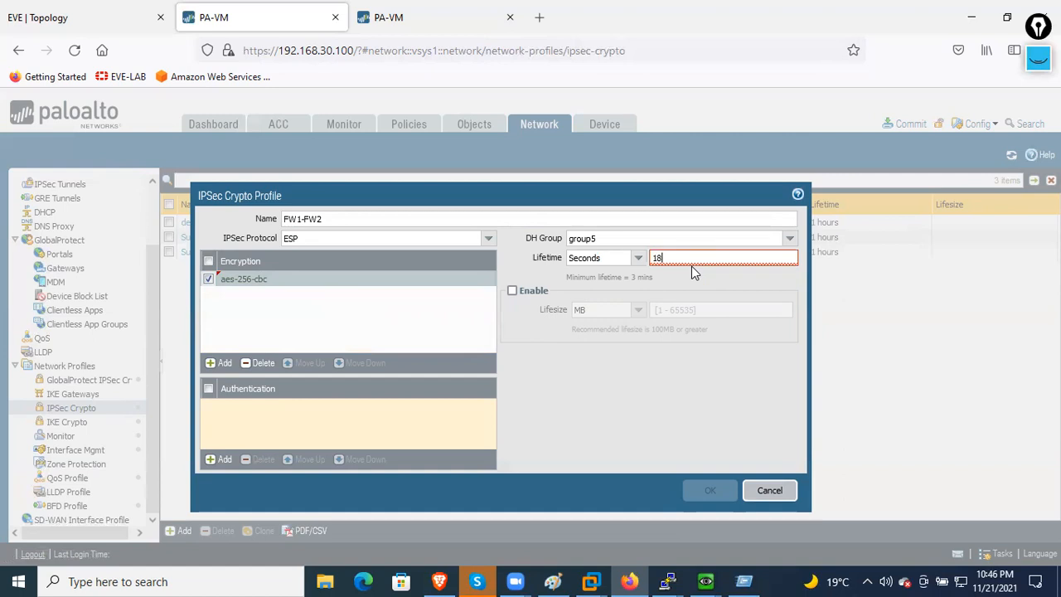
pyautogui.click(630, 358)
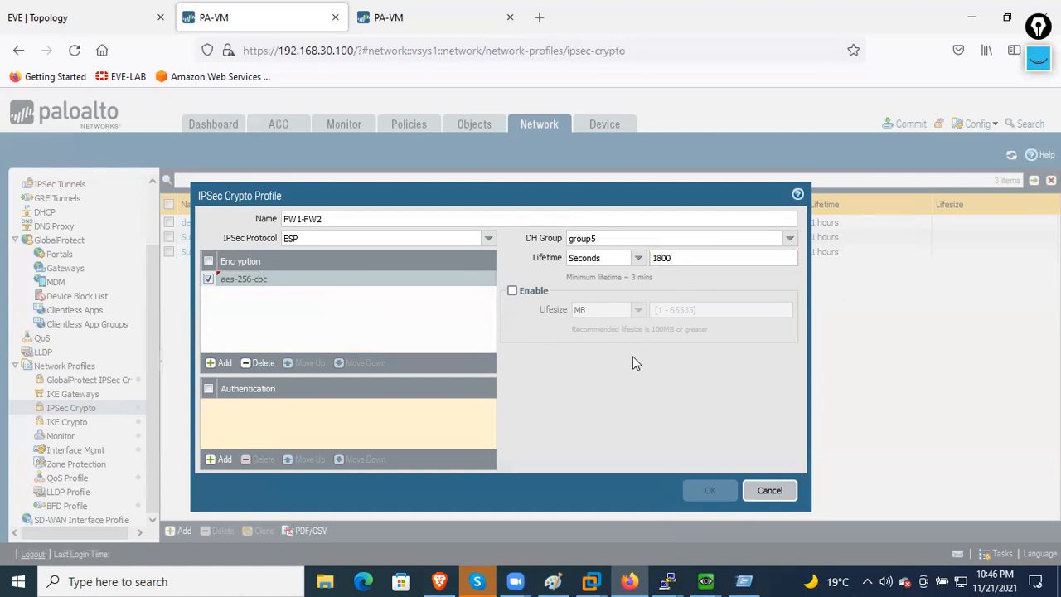
# - Double-check that group5 and the ESP IPsec protocol remain selected
pyautogui.click(788, 240)
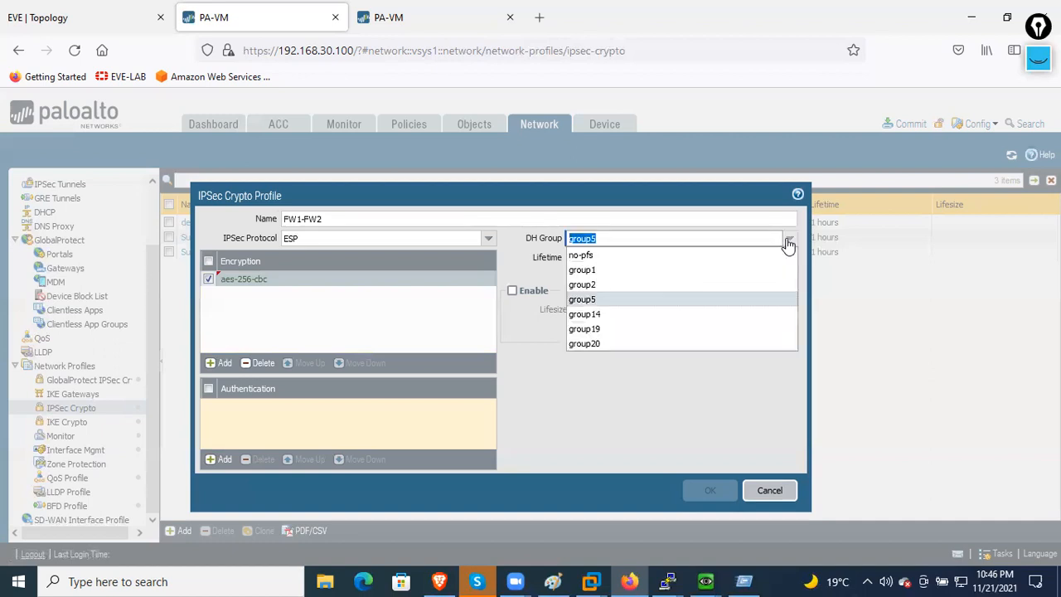
pyautogui.click(787, 242)
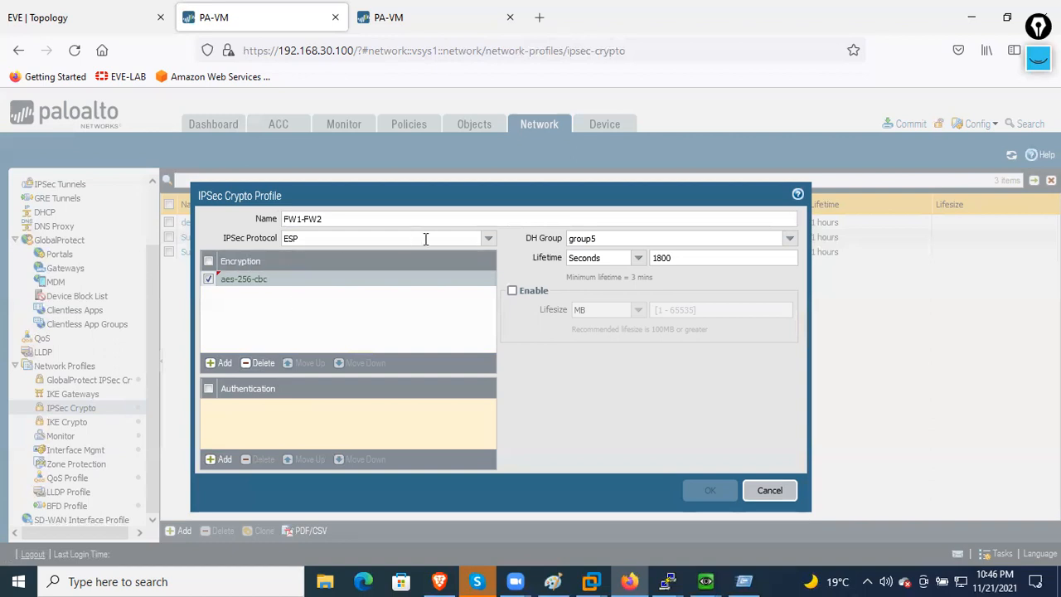
pyautogui.click(488, 240)
pyautogui.click(489, 240)
pyautogui.click(541, 330)
pyautogui.click(489, 240)
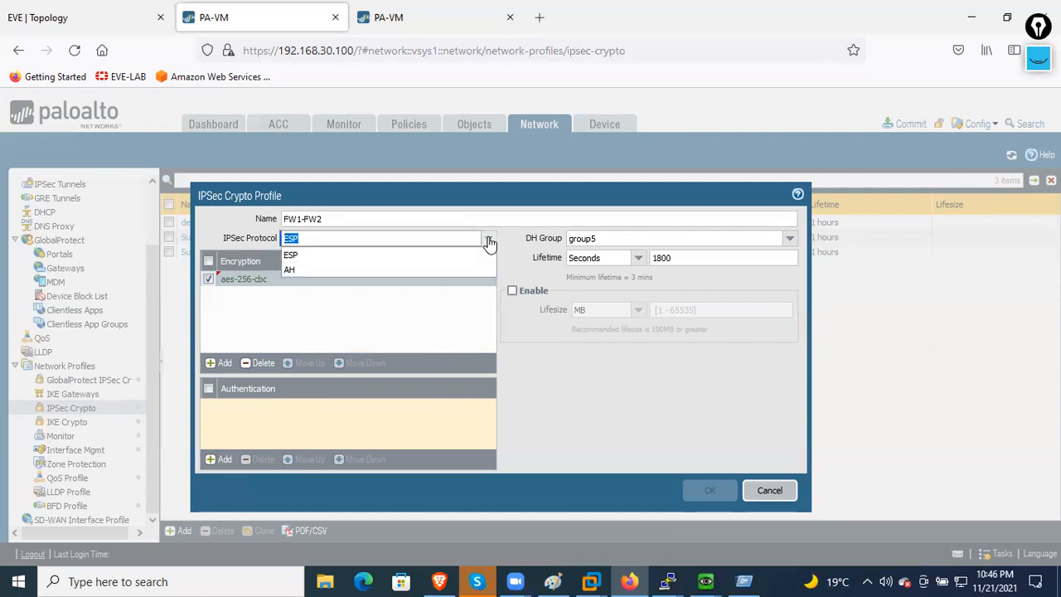
pyautogui.click(489, 241)
pyautogui.click(529, 348)
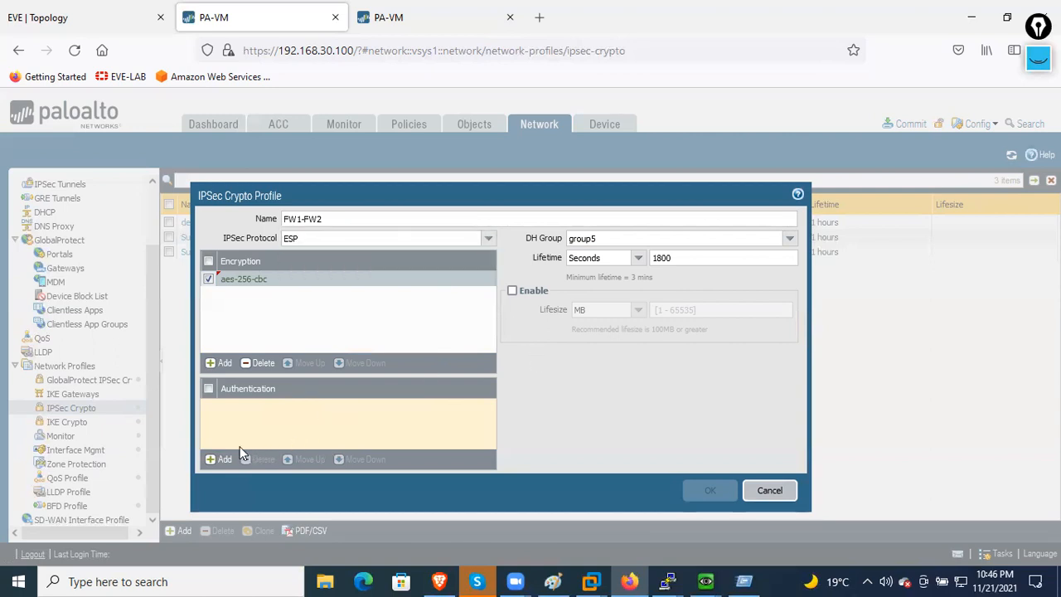
# - Add sha512 authentication and save the FW1-FW2 IPsec crypto profile with OK
pyautogui.click(218, 459)
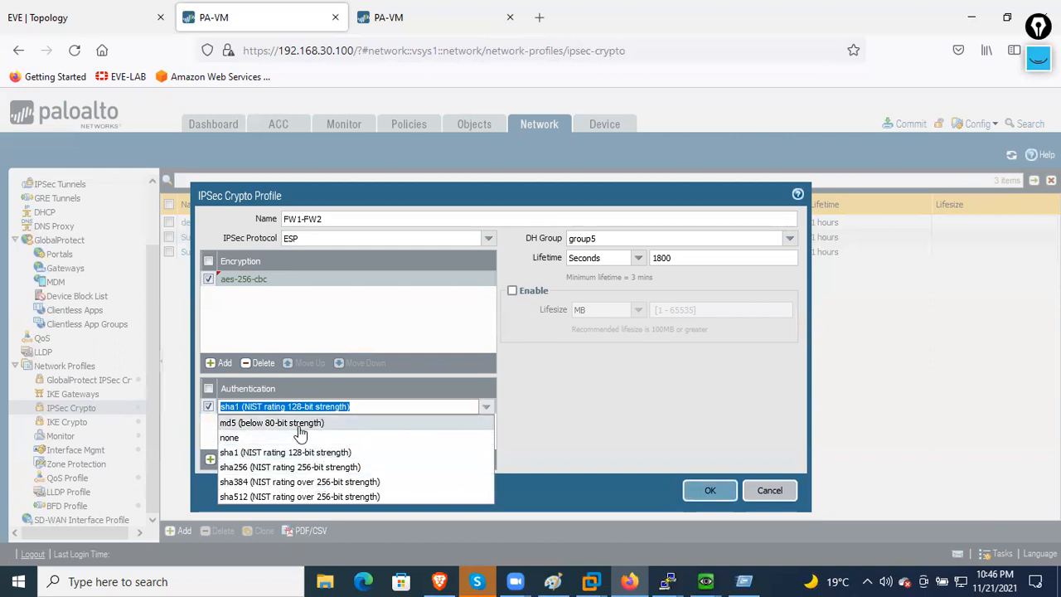
pyautogui.click(321, 499)
pyautogui.click(559, 425)
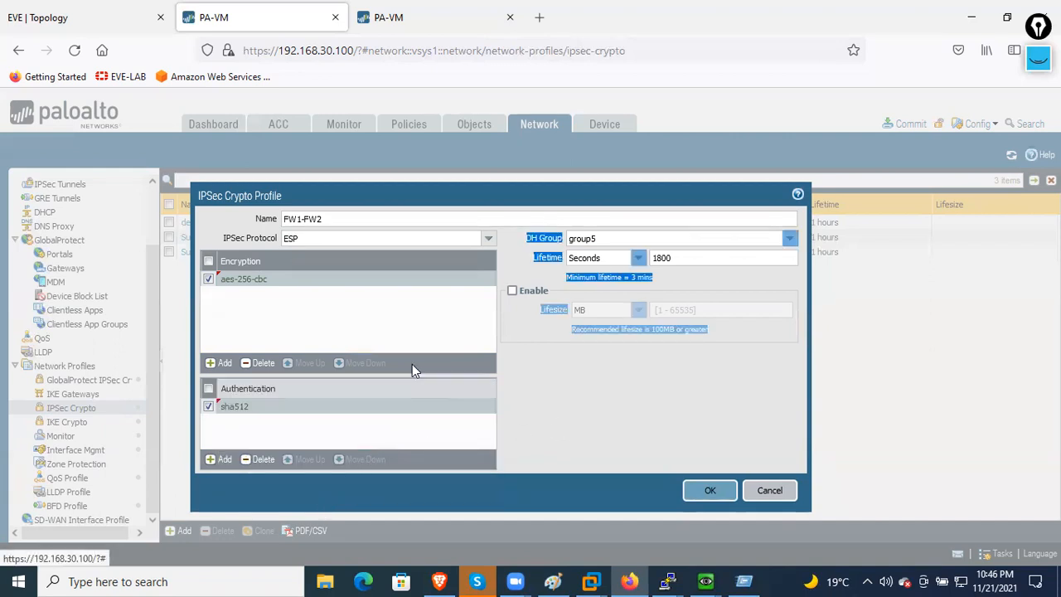
pyautogui.click(608, 357)
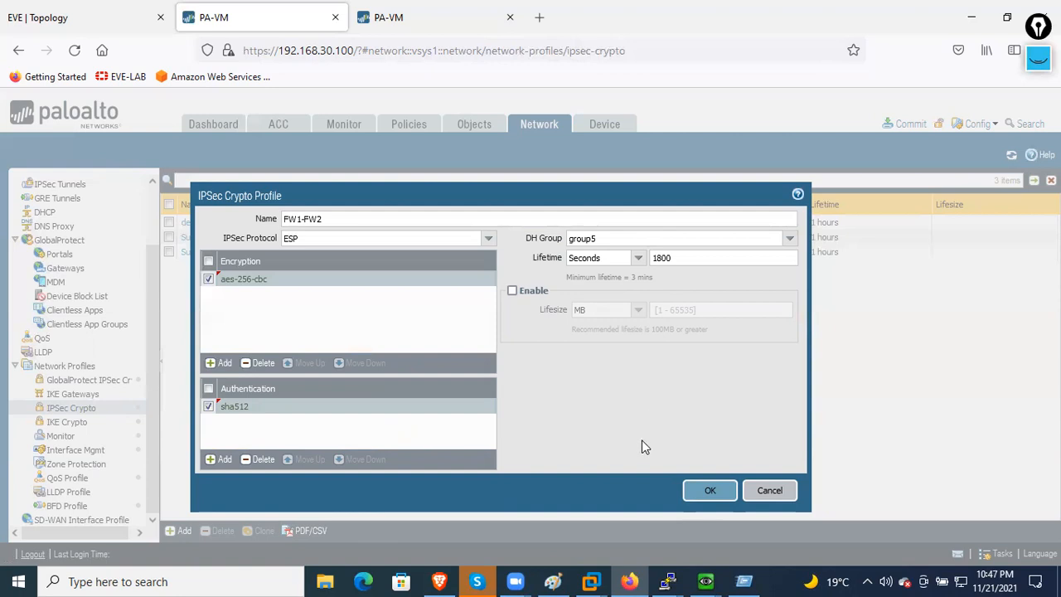
pyautogui.click(694, 488)
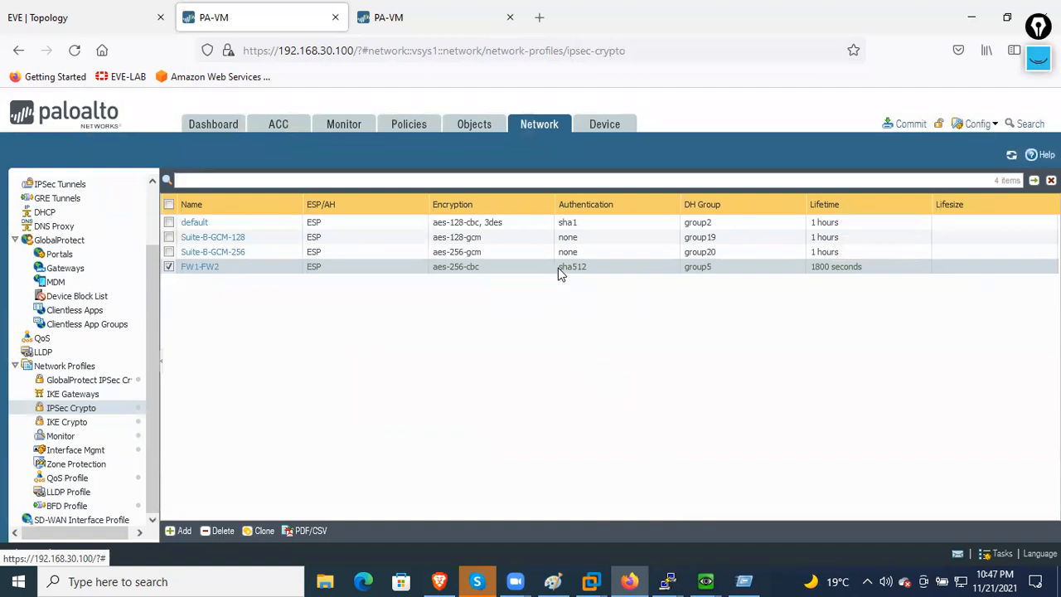
pyautogui.click(93, 423)
# - Go from IPSec Crypto to the IKE Gateways list and add a new gateway
pyautogui.click(97, 412)
pyautogui.click(93, 396)
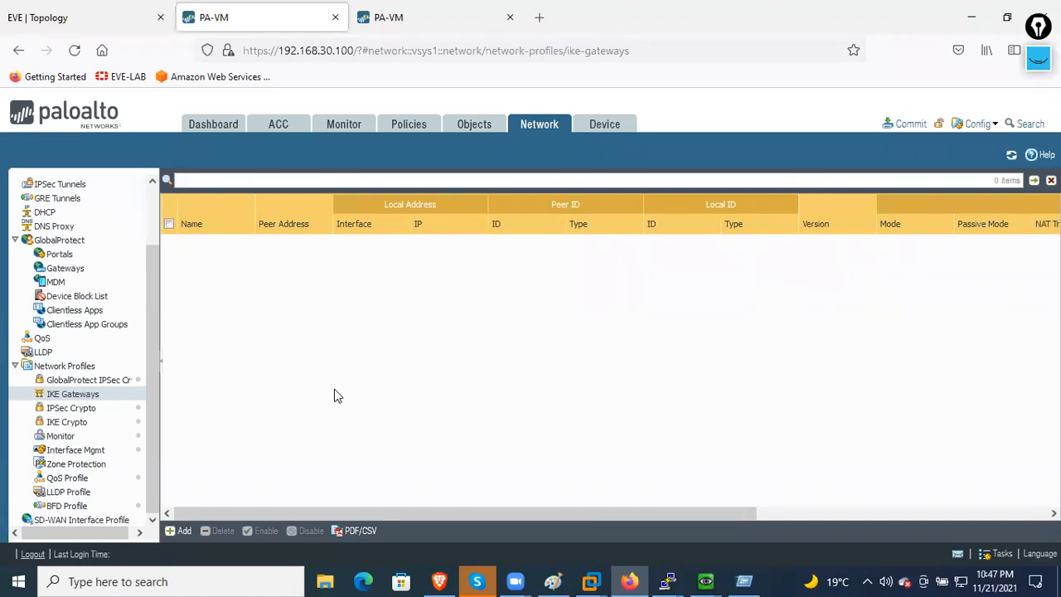
pyautogui.click(175, 532)
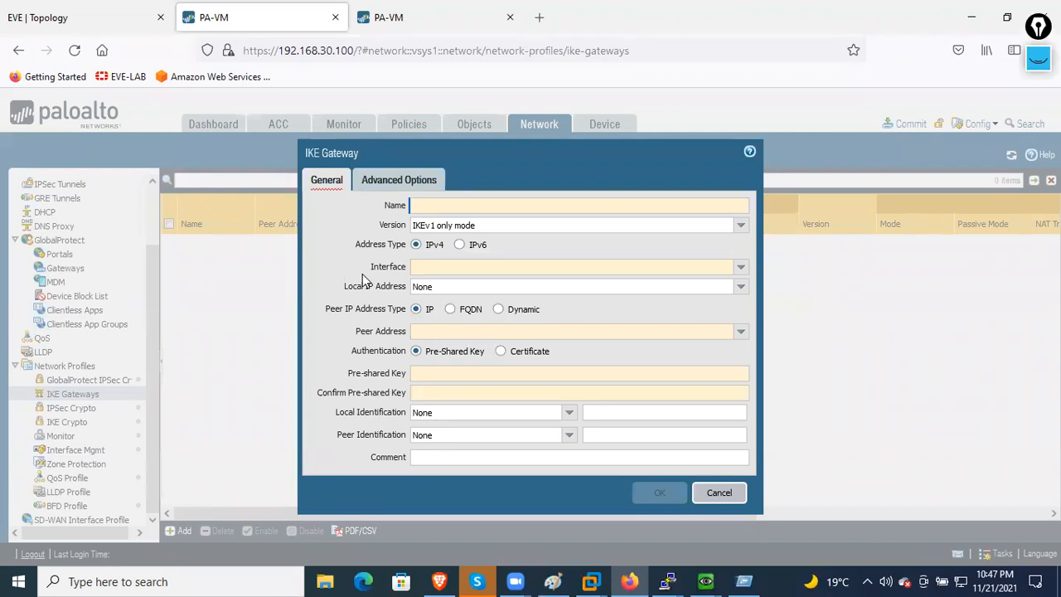
# - Name the gateway FW1-FW2 on interface ethernet1/2 with local IP 101.1.1.1/24
pyautogui.write('FW1')
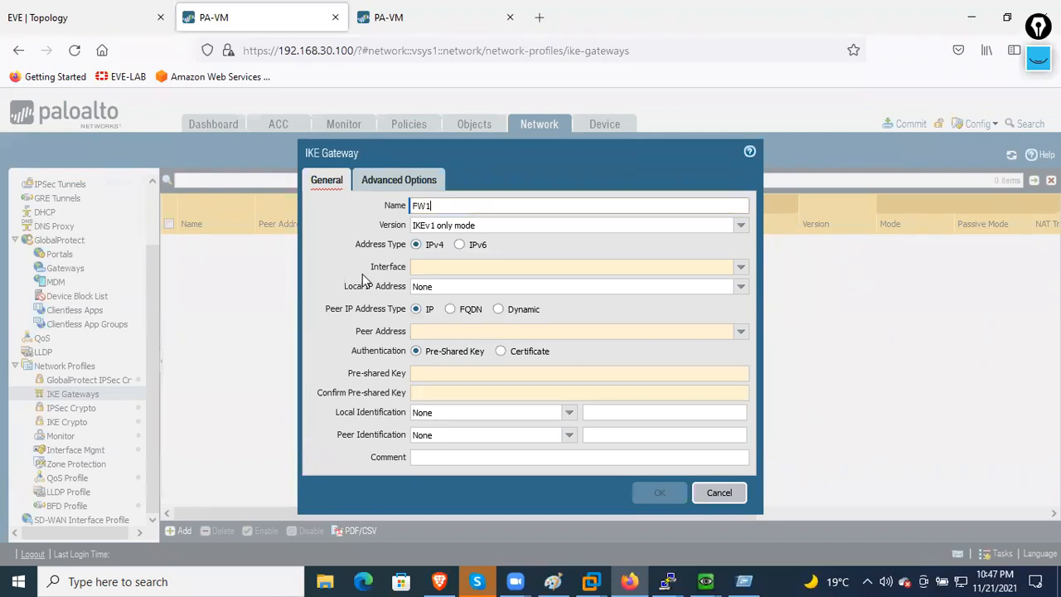
pyautogui.write('-FW2')
pyautogui.click(517, 271)
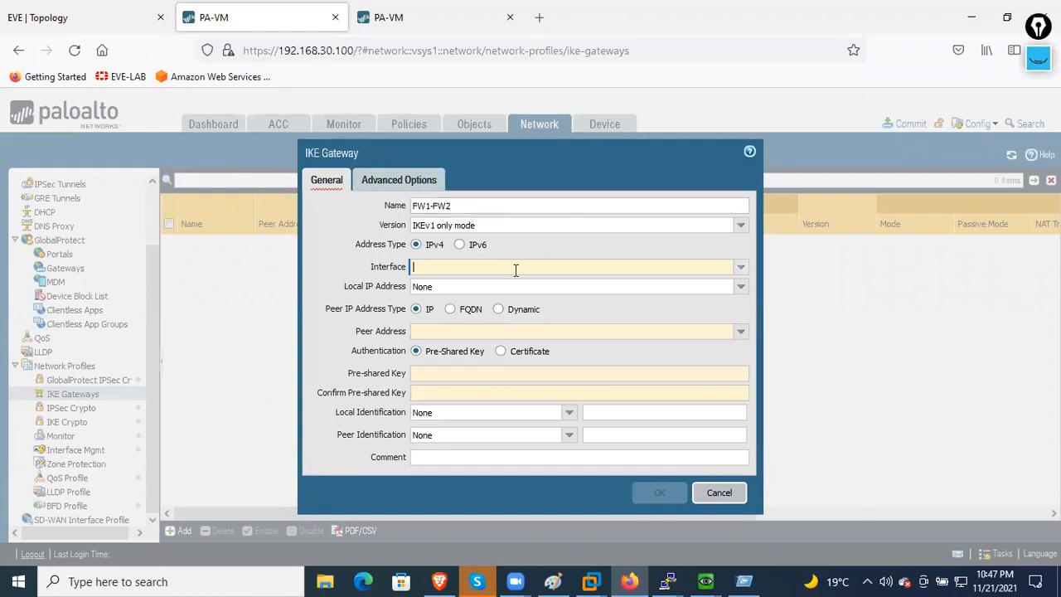
pyautogui.click(740, 268)
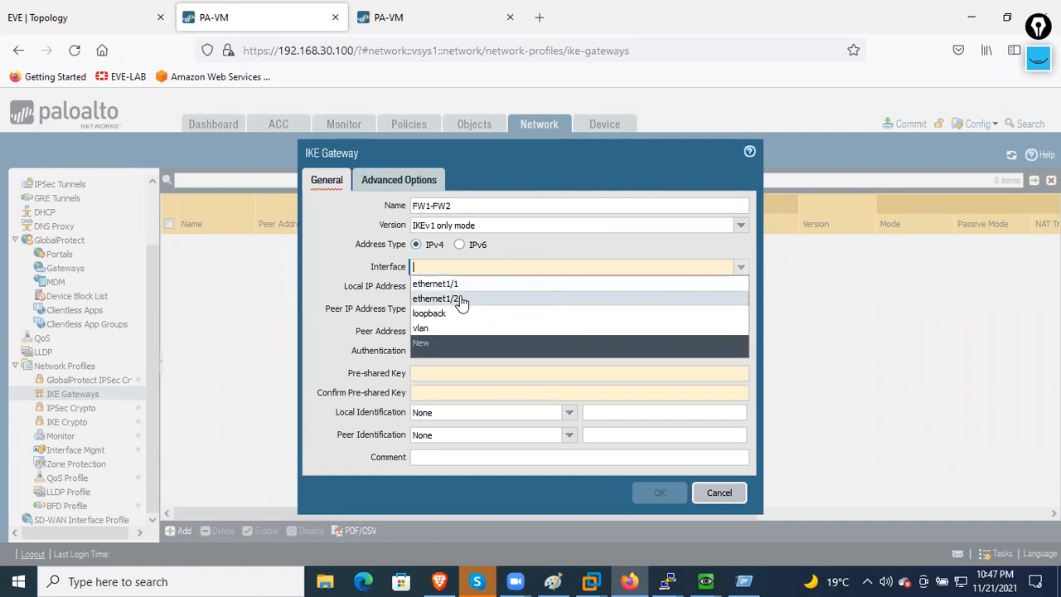
pyautogui.click(463, 303)
pyautogui.click(382, 296)
pyautogui.click(447, 290)
pyautogui.click(587, 302)
pyautogui.click(739, 288)
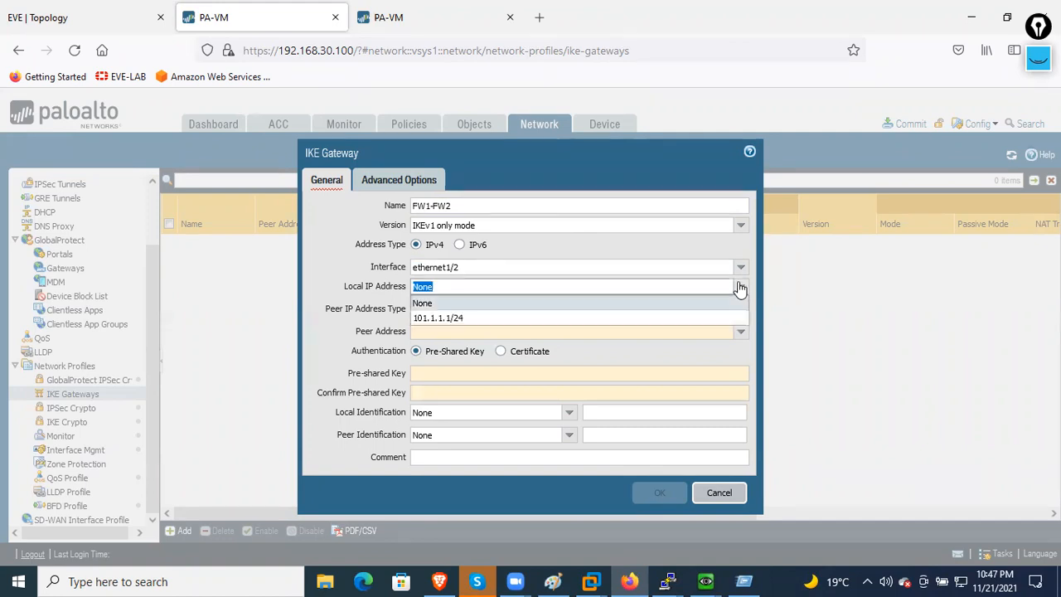
pyautogui.click(448, 318)
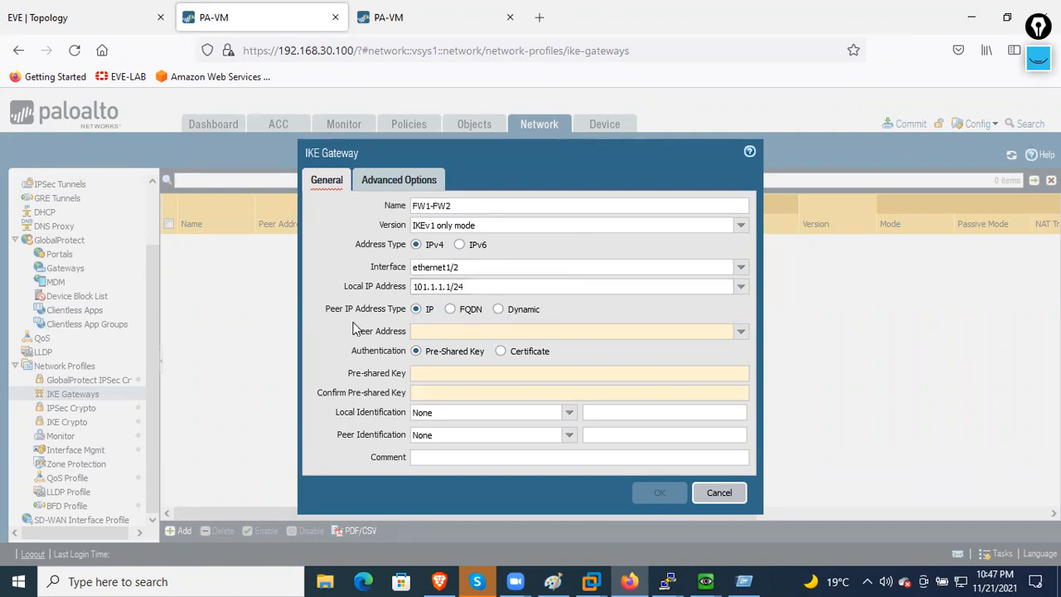
# - Set peer address 102.1.1.1, enter and confirm the pre-shared key, keeping IKEv1 only mode
pyautogui.click(742, 332)
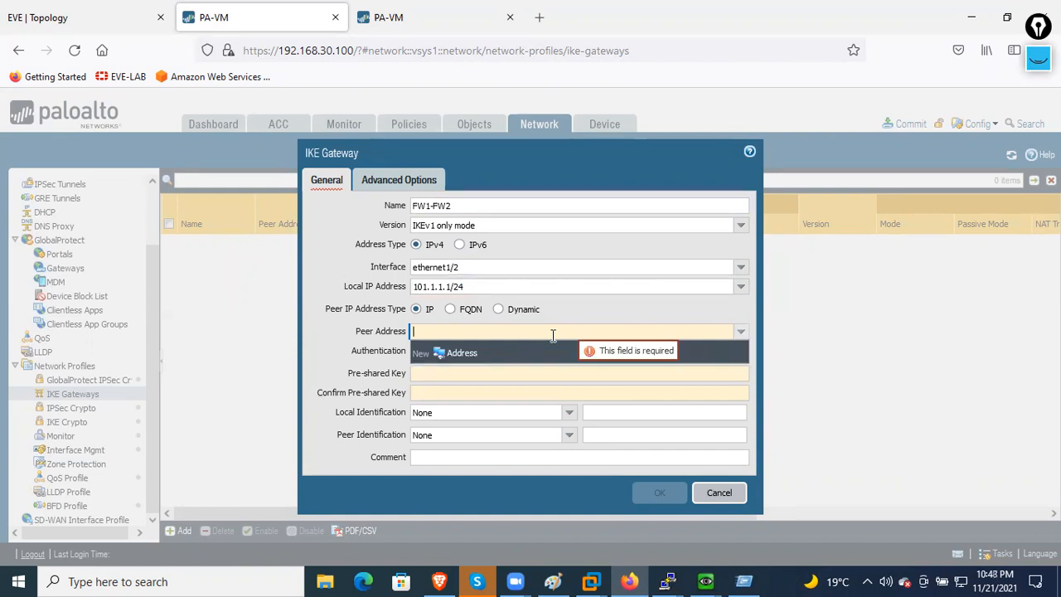
pyautogui.write('102.1.1.1')
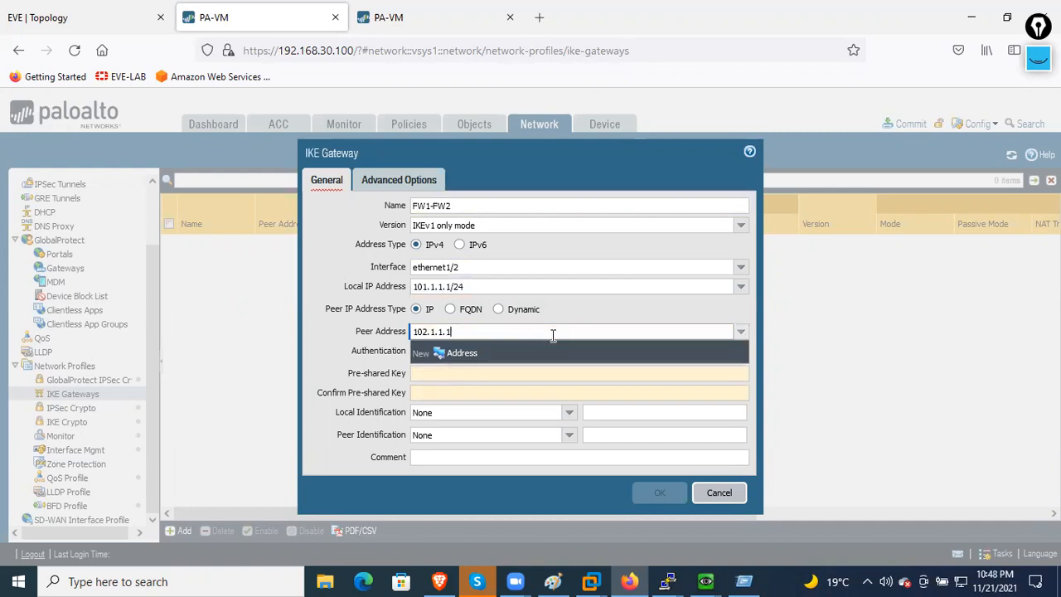
pyautogui.click(339, 370)
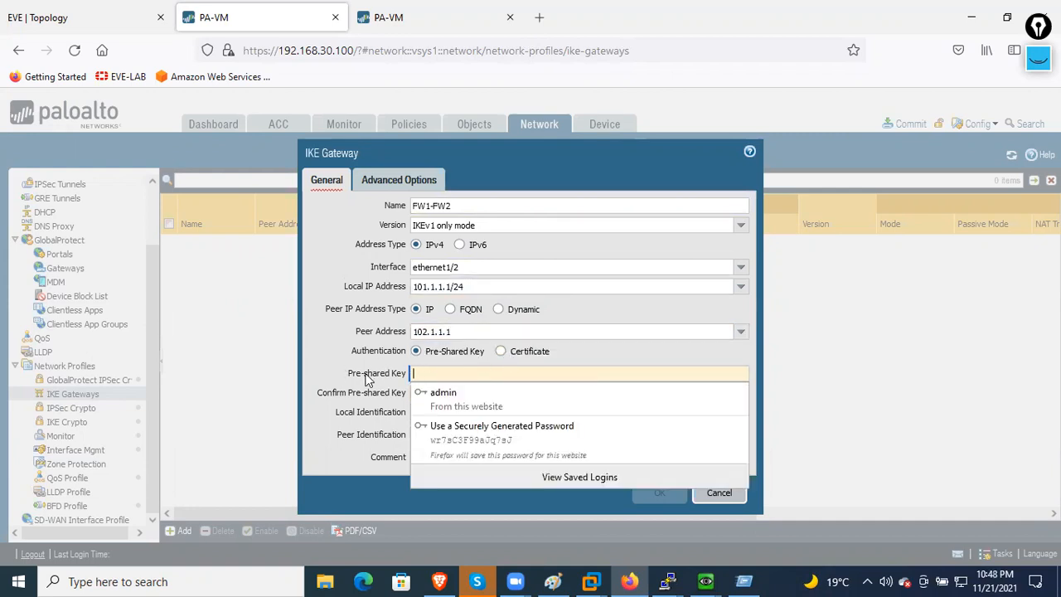
pyautogui.write('••••••••')
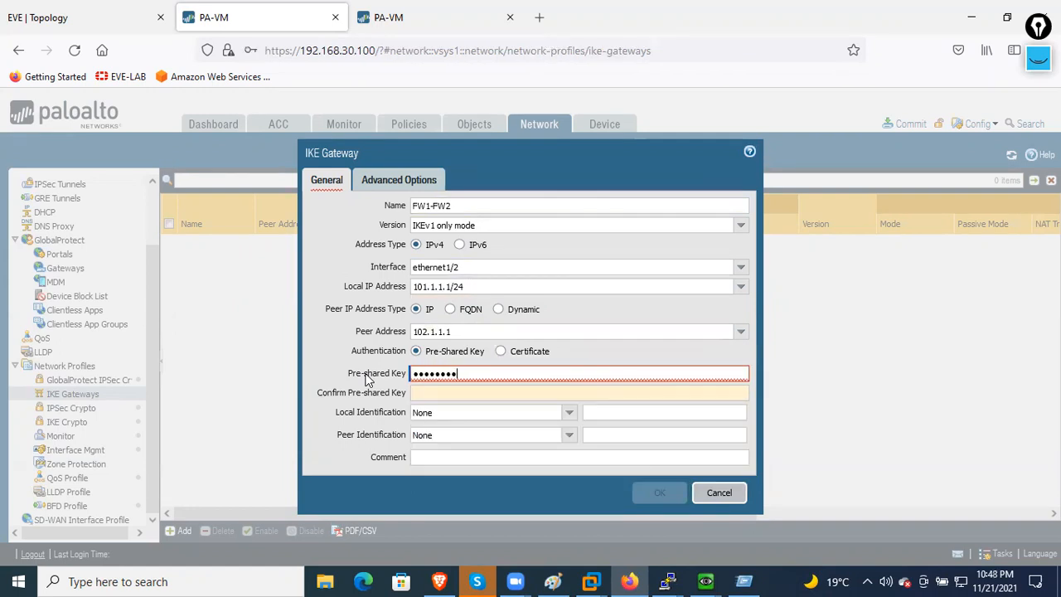
pyautogui.press('Tab')
pyautogui.write('••••••••')
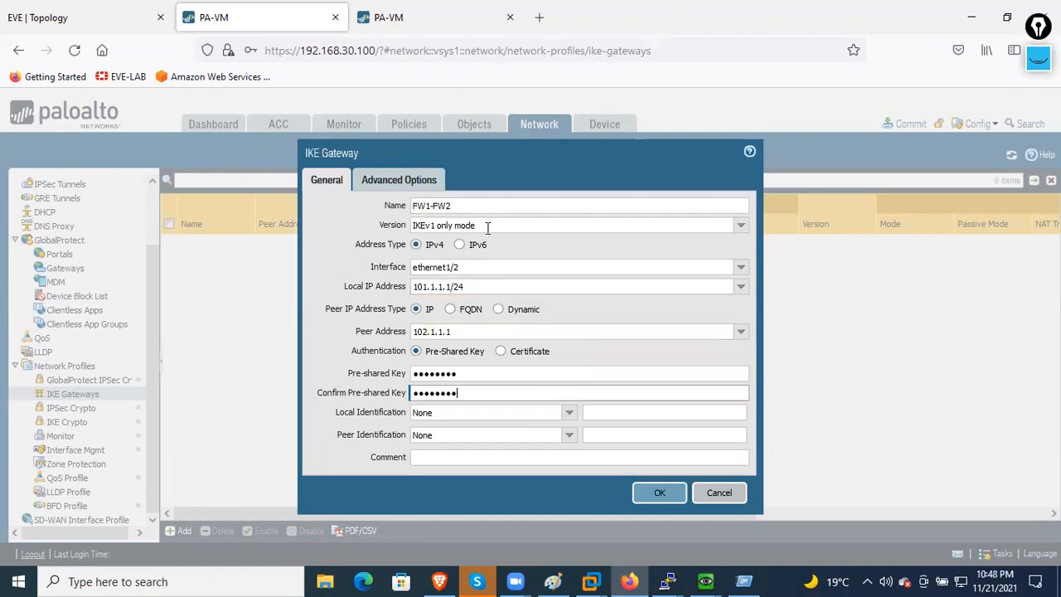
pyautogui.click(742, 225)
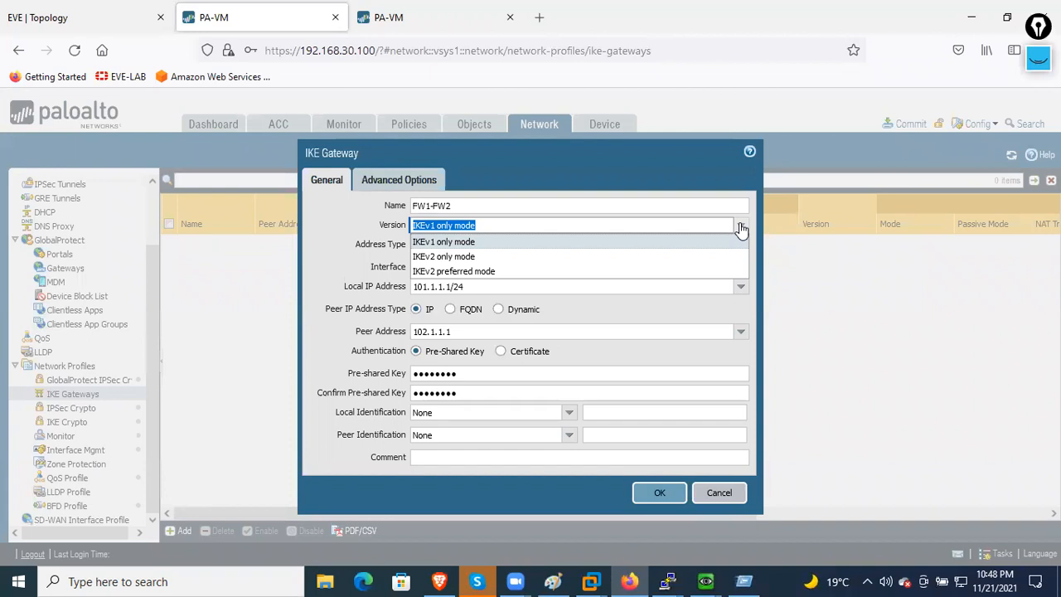
pyautogui.click(741, 225)
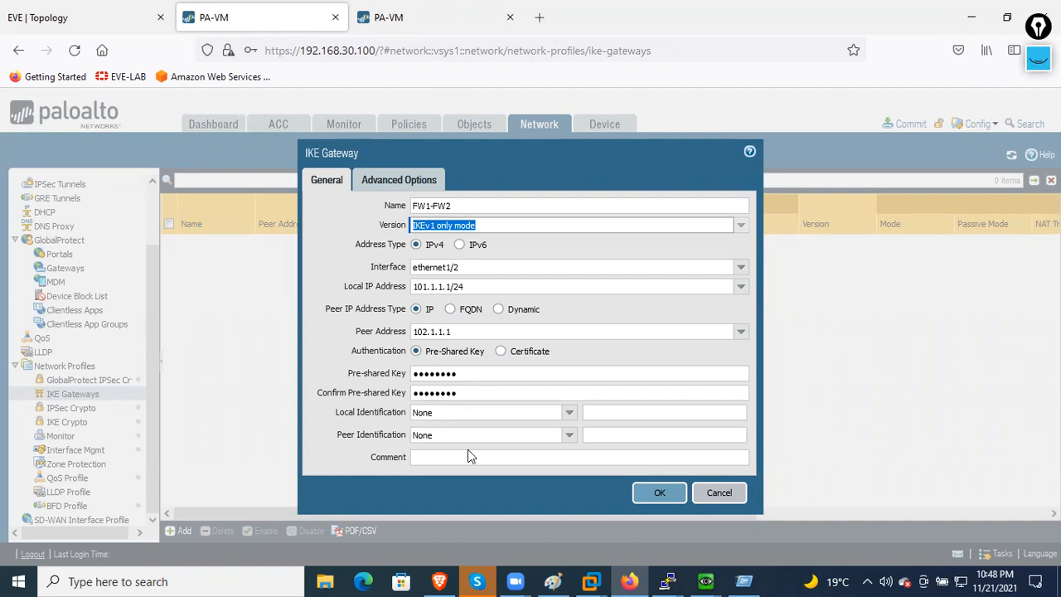
pyautogui.click(423, 189)
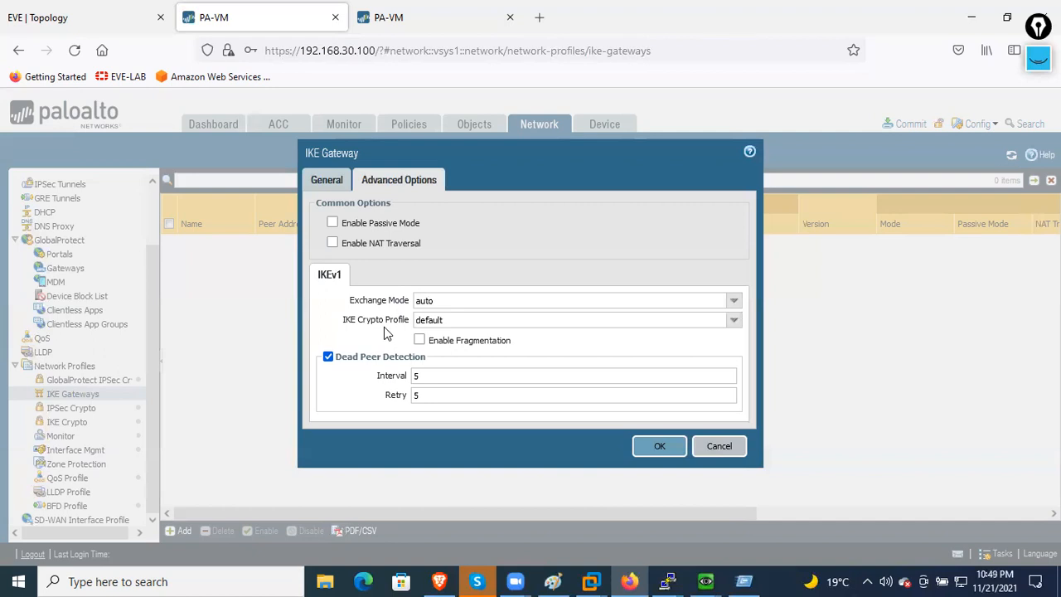
# - Choose FW-FW2 as the gateway's IKE Crypto Profile and confirm Exchange Mode stays auto
pyautogui.click(735, 322)
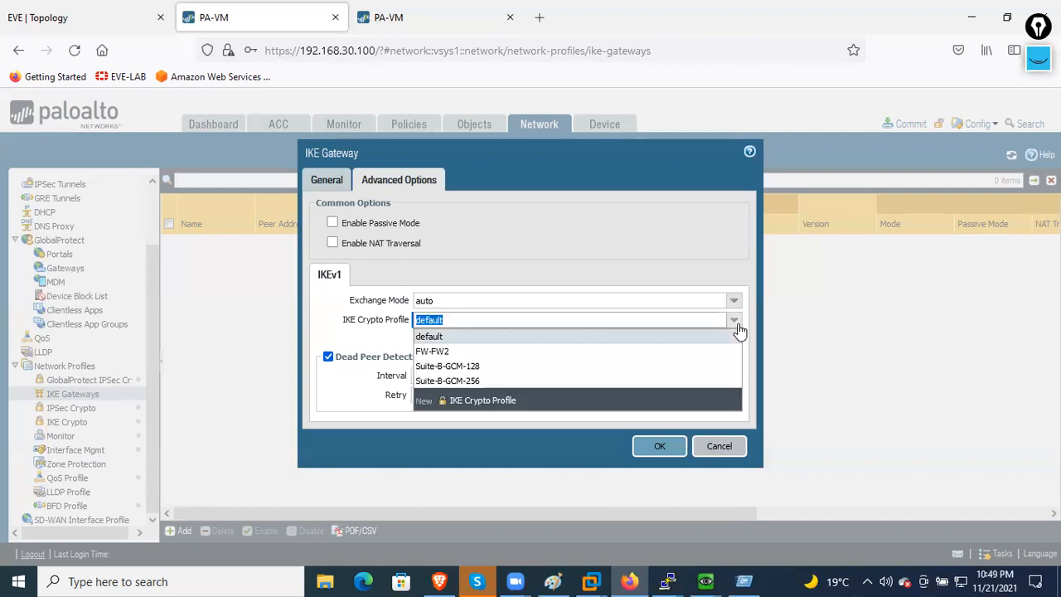
pyautogui.click(476, 351)
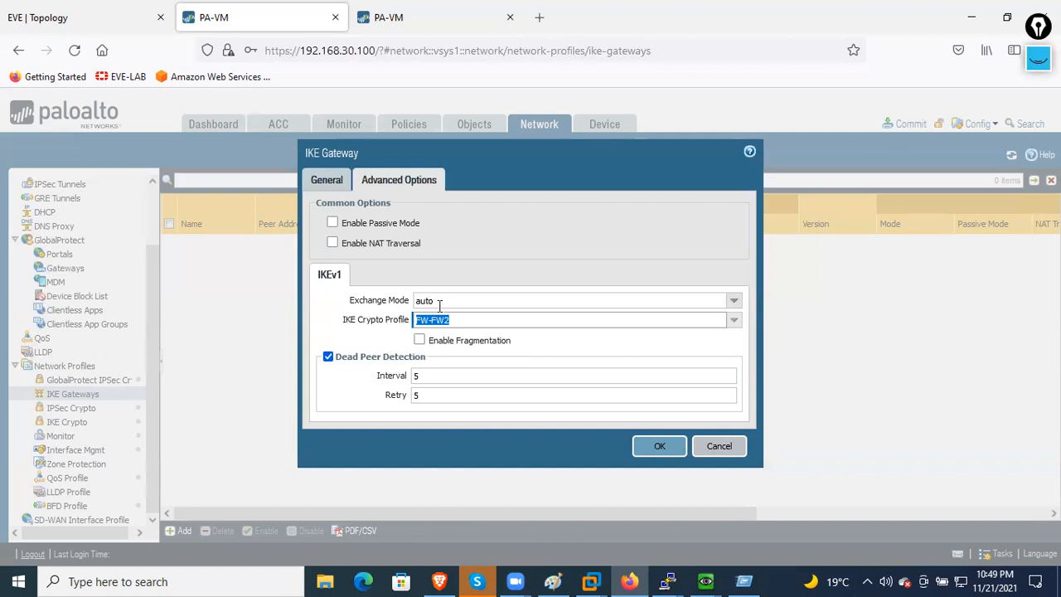
pyautogui.click(741, 304)
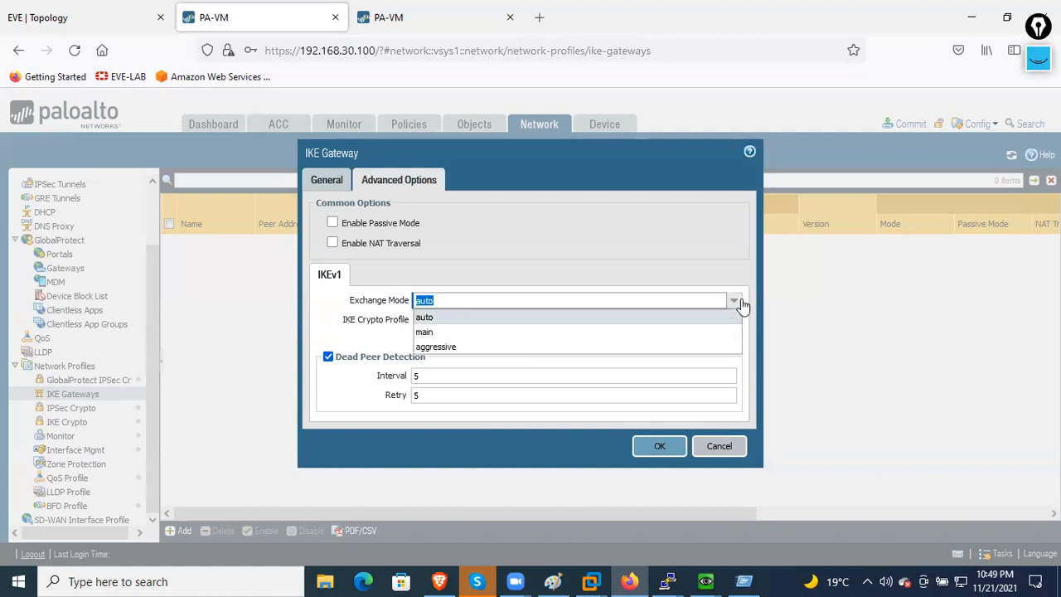
pyautogui.click(735, 303)
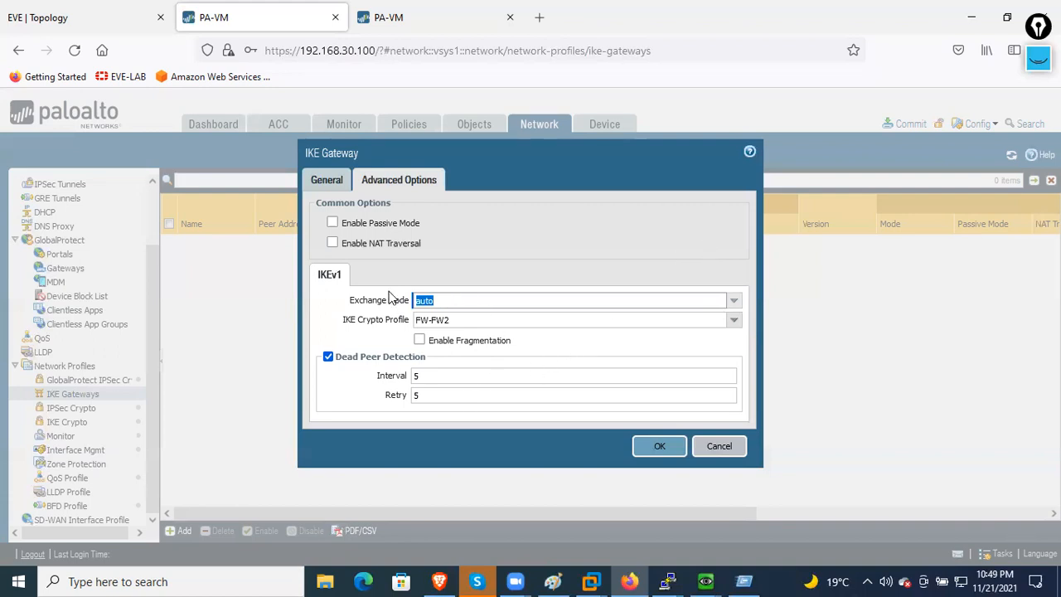
pyautogui.click(463, 296)
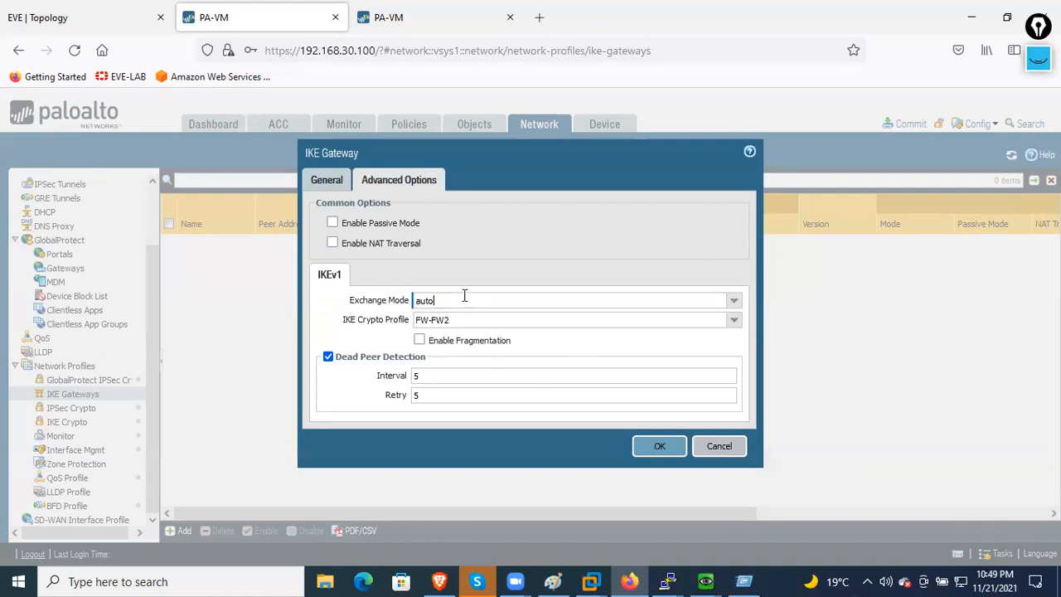
pyautogui.doubleClick(467, 300)
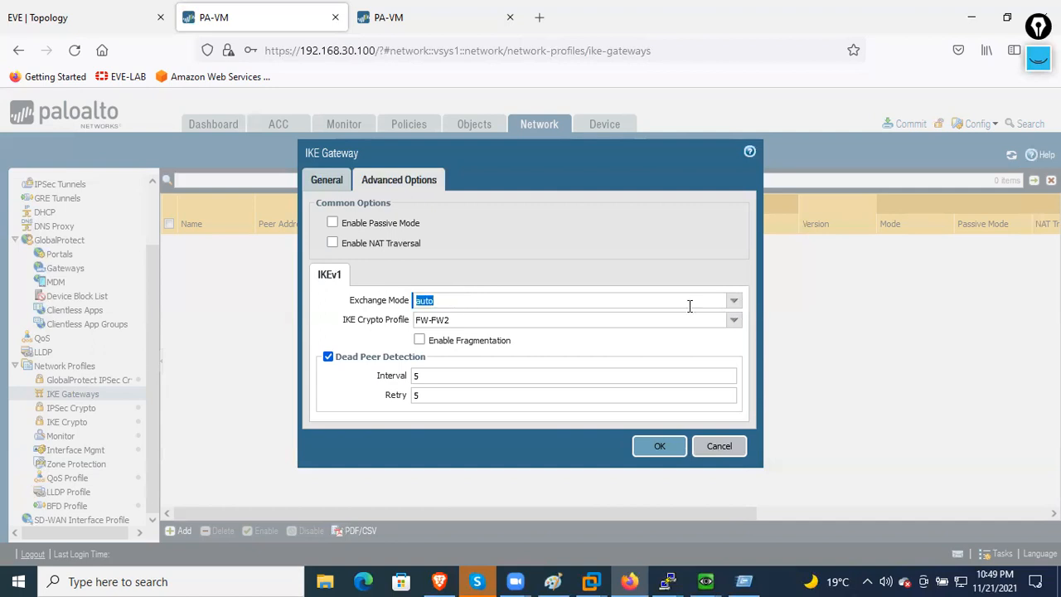
pyautogui.click(733, 304)
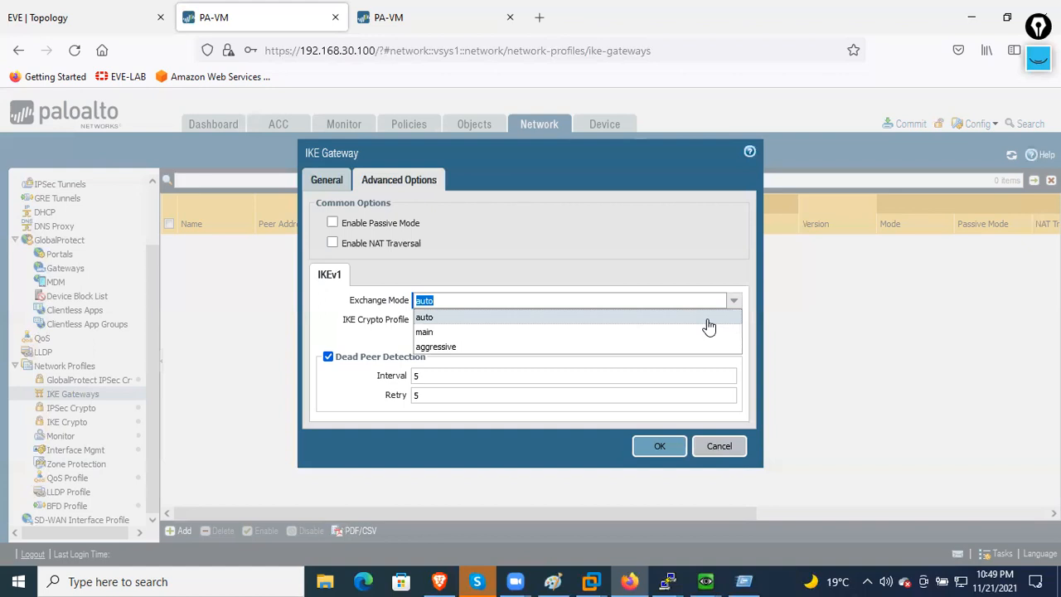
pyautogui.click(566, 317)
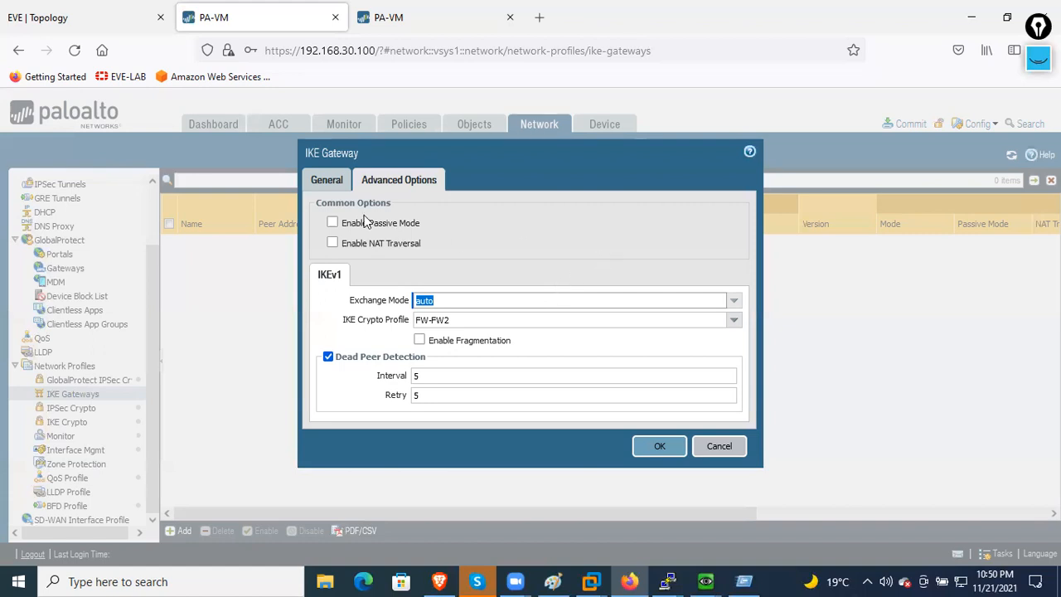
pyautogui.click(324, 181)
pyautogui.click(501, 208)
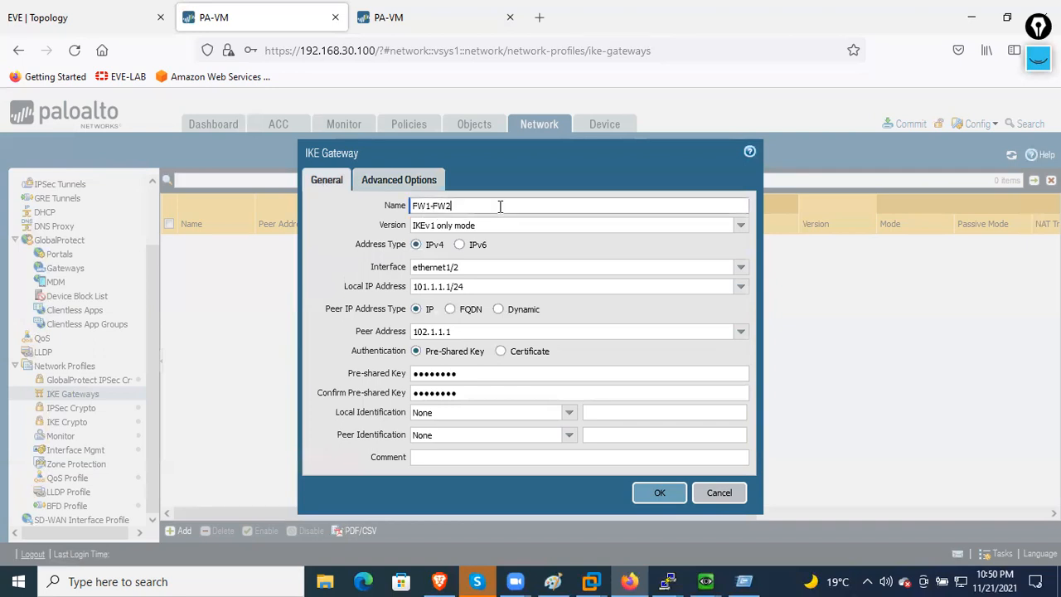
pyautogui.moveTo(501, 208); pyautogui.dragTo(401, 205)
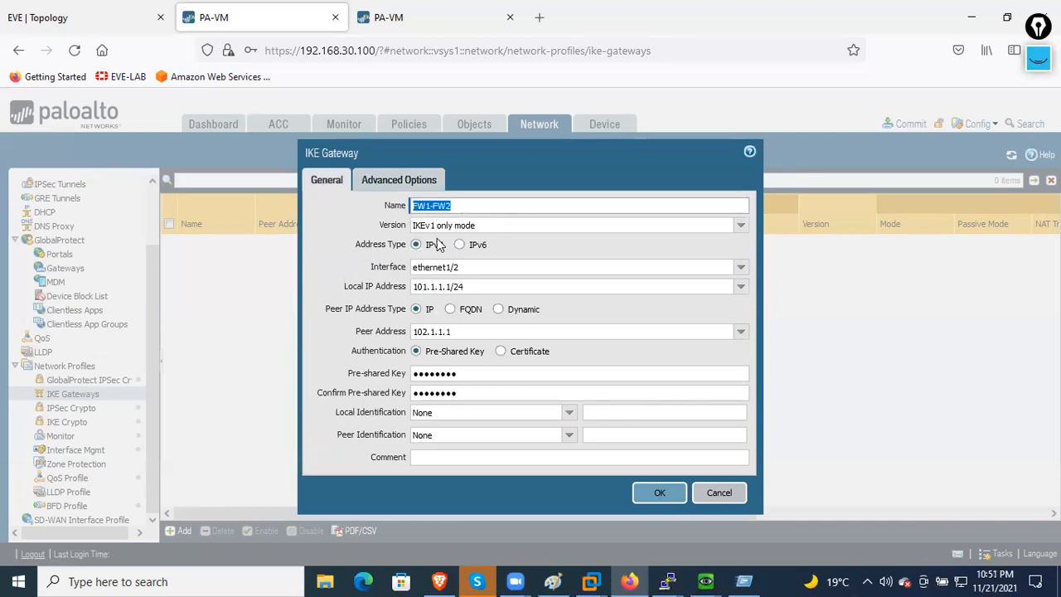
pyautogui.click(490, 269)
pyautogui.moveTo(417, 268); pyautogui.dragTo(473, 270)
pyautogui.click(487, 287)
pyautogui.click(458, 330)
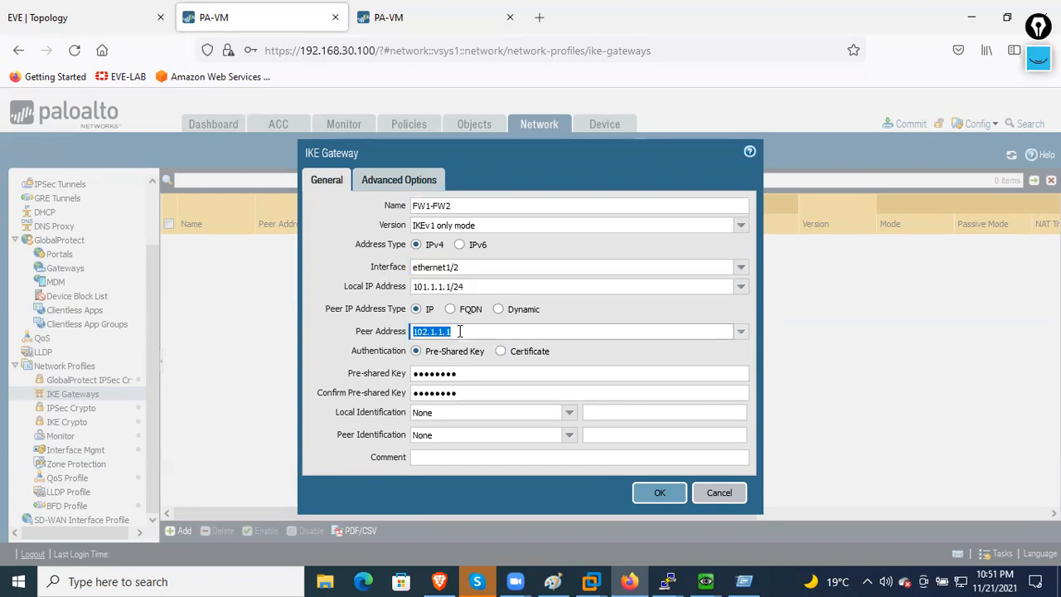
pyautogui.click(504, 374)
pyautogui.click(498, 392)
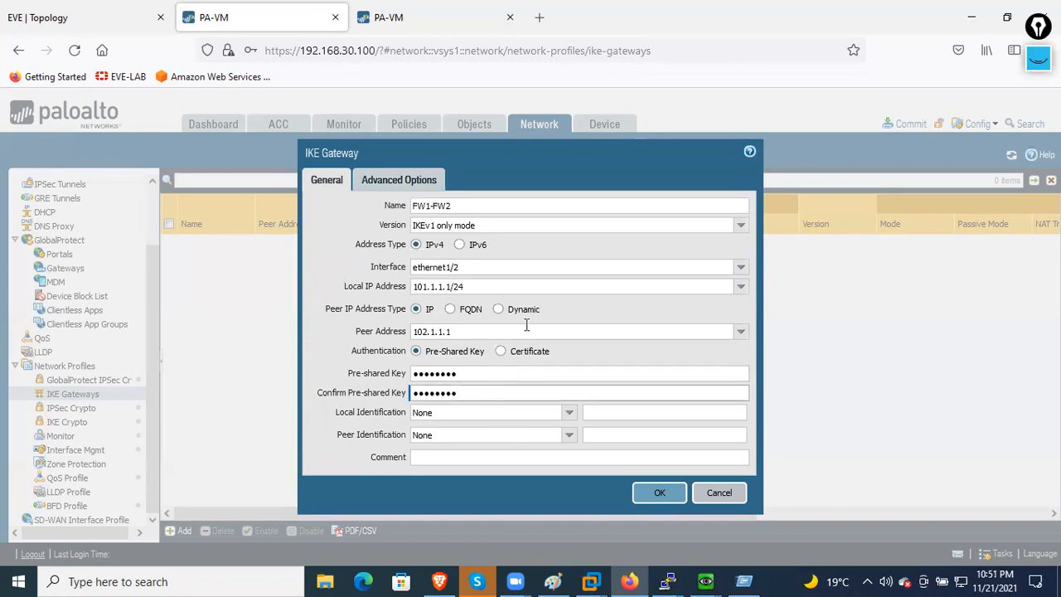
pyautogui.click(413, 189)
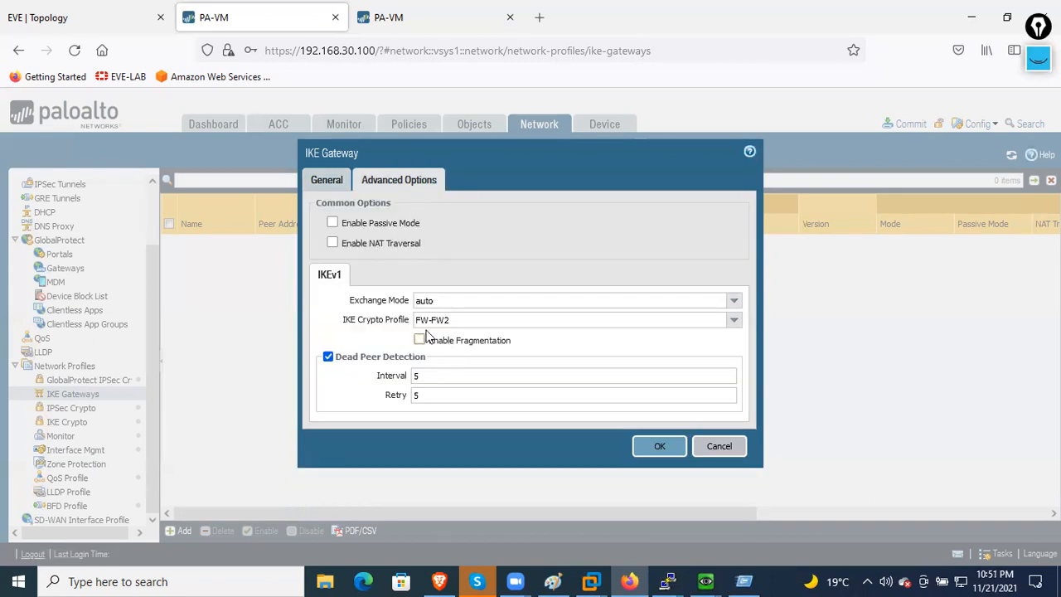
pyautogui.click(731, 305)
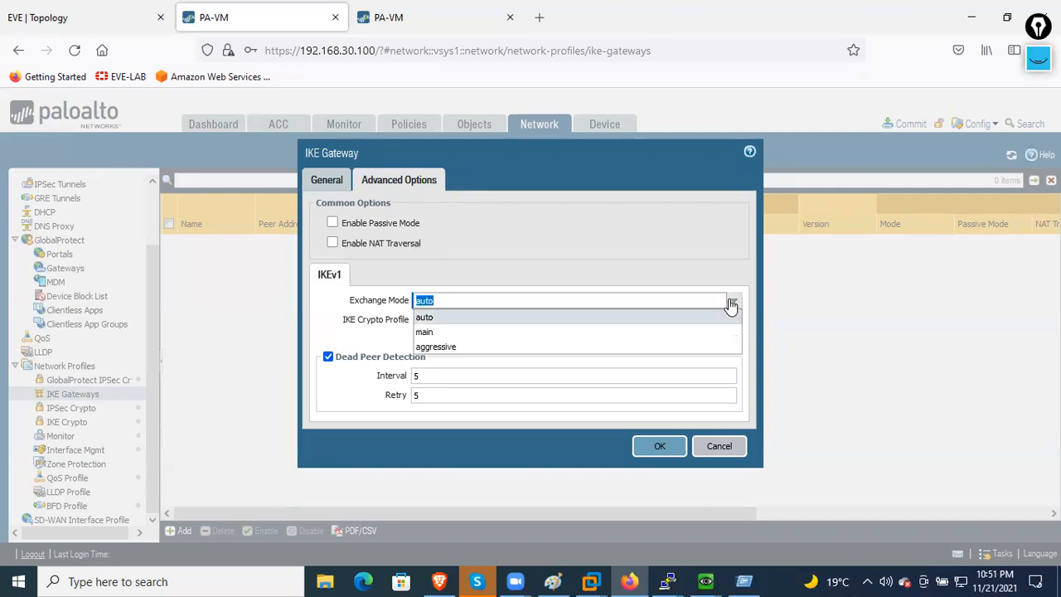
pyautogui.click(731, 305)
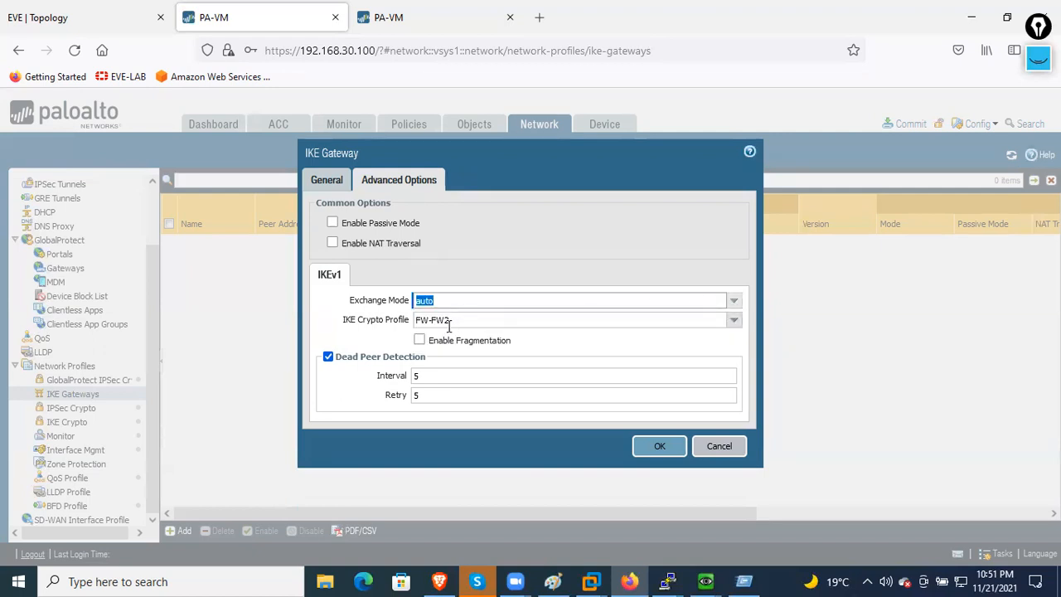
pyautogui.click(514, 320)
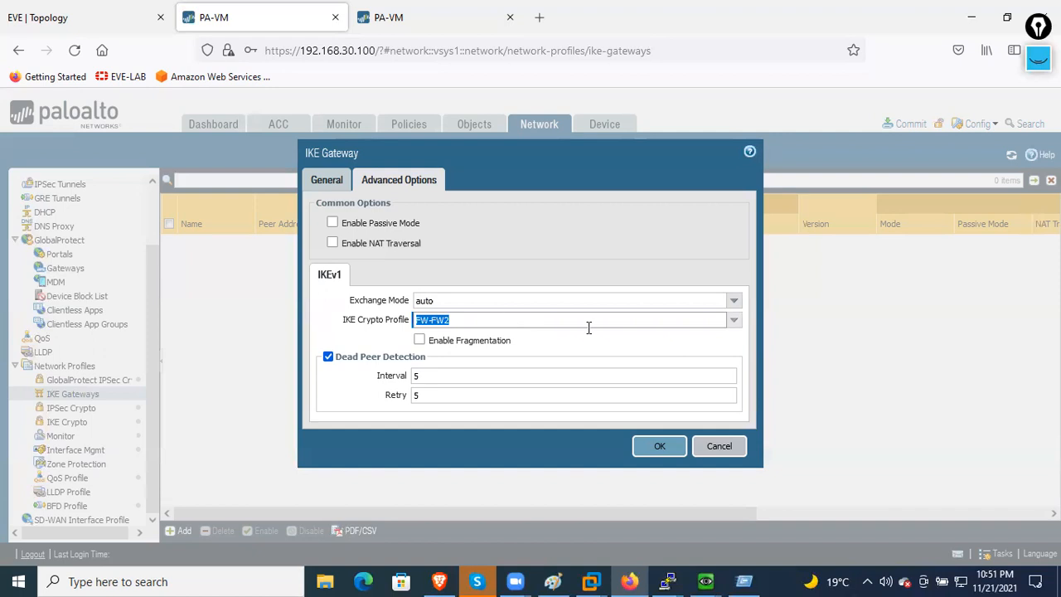
pyautogui.click(735, 321)
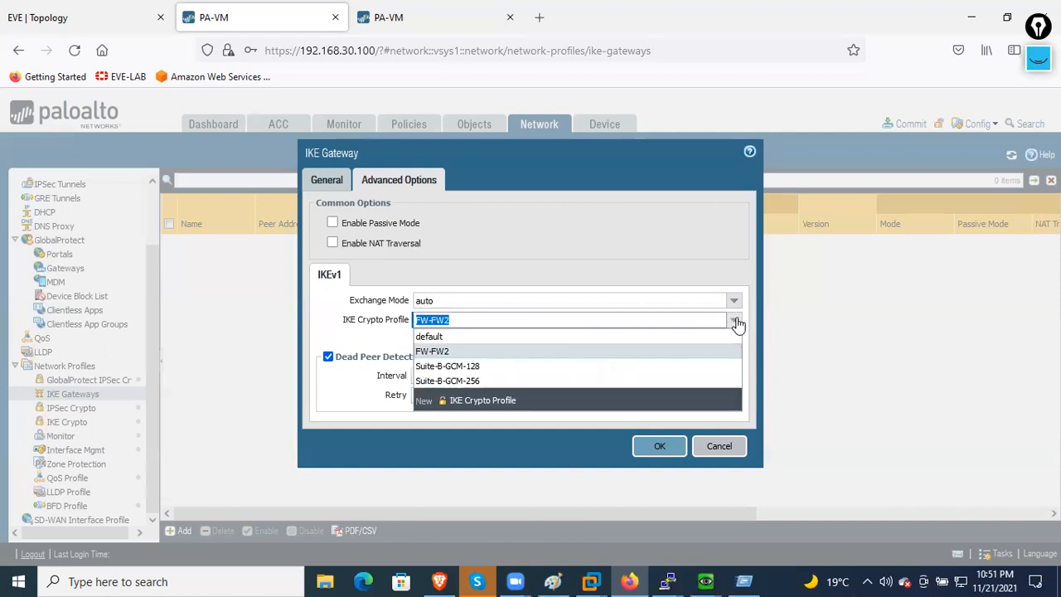
pyautogui.click(737, 323)
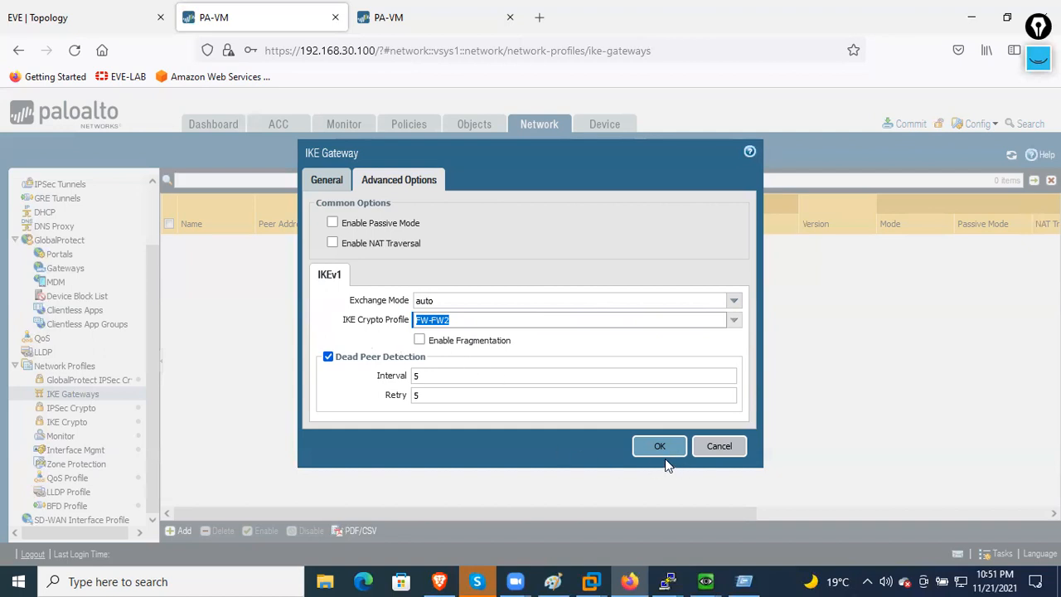
pyautogui.click(450, 316)
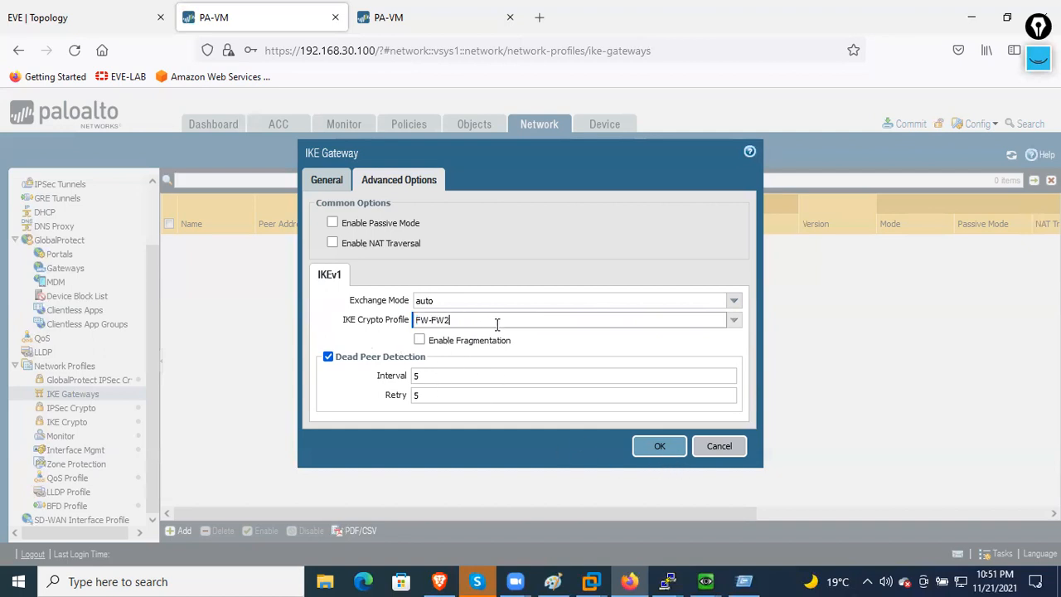
# - Save the FW1-FW2 gateway and dismiss Firefox's save-login prompt with Don't save
pyautogui.click(671, 454)
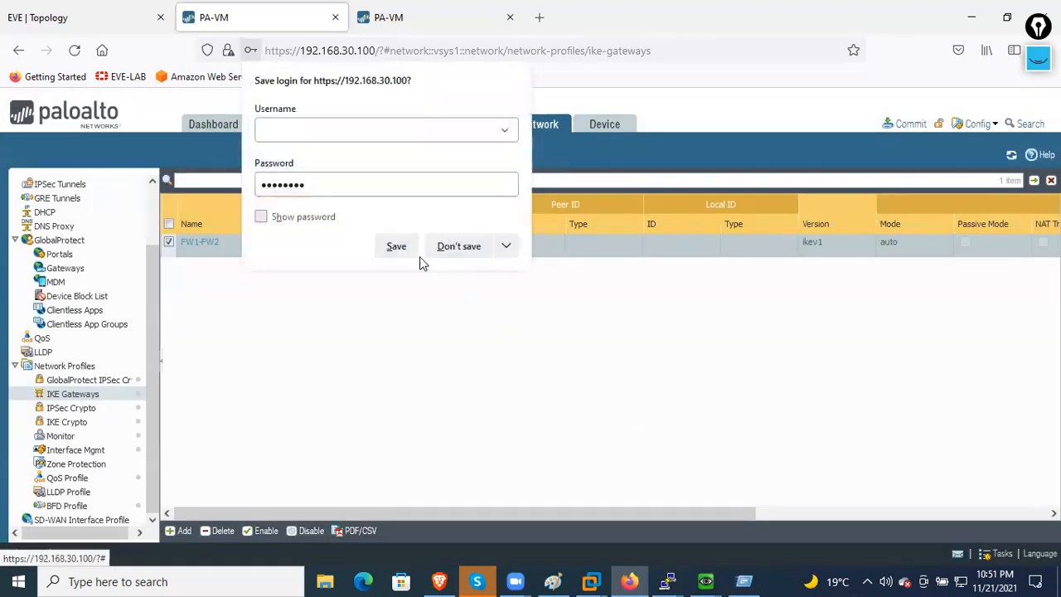
pyautogui.click(461, 247)
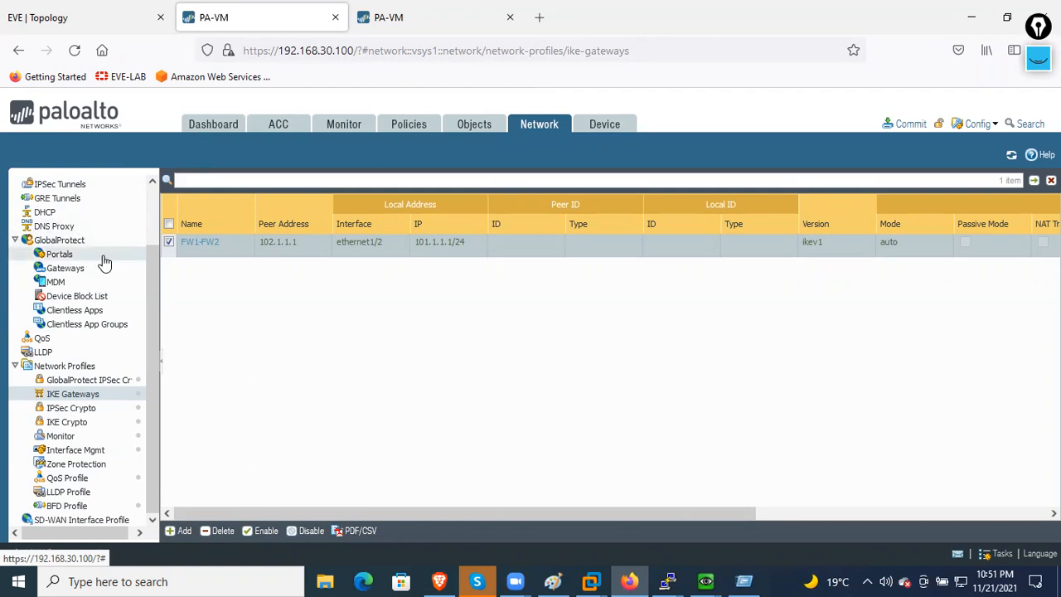
pyautogui.scroll(1, 97, 270)
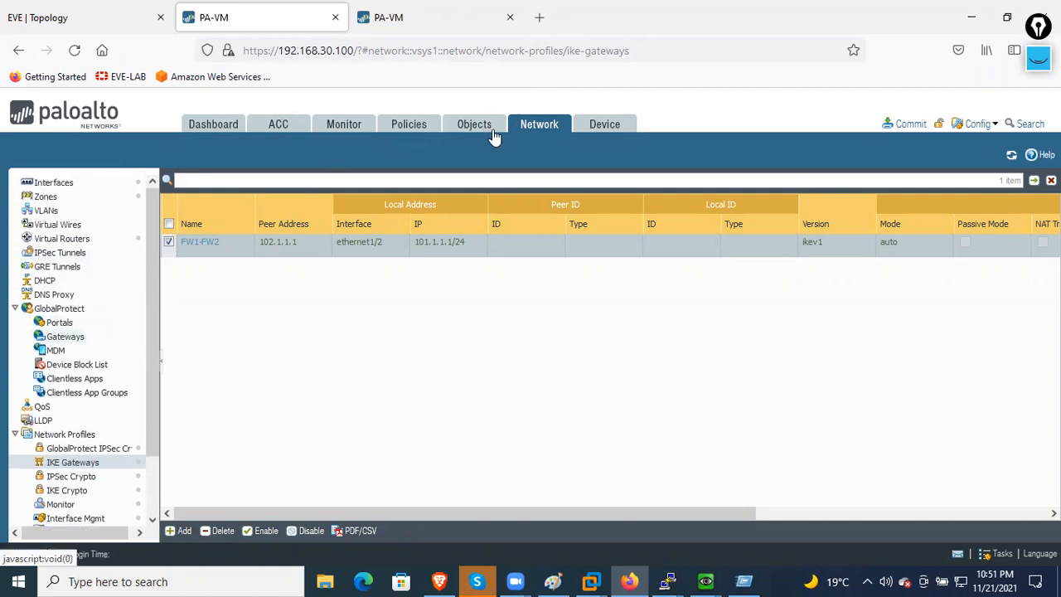
# - Open Network > Interfaces, browse Loopback, VLAN, Ethernet and SD-WAN, ending on the empty Tunnel tab
pyautogui.click(76, 186)
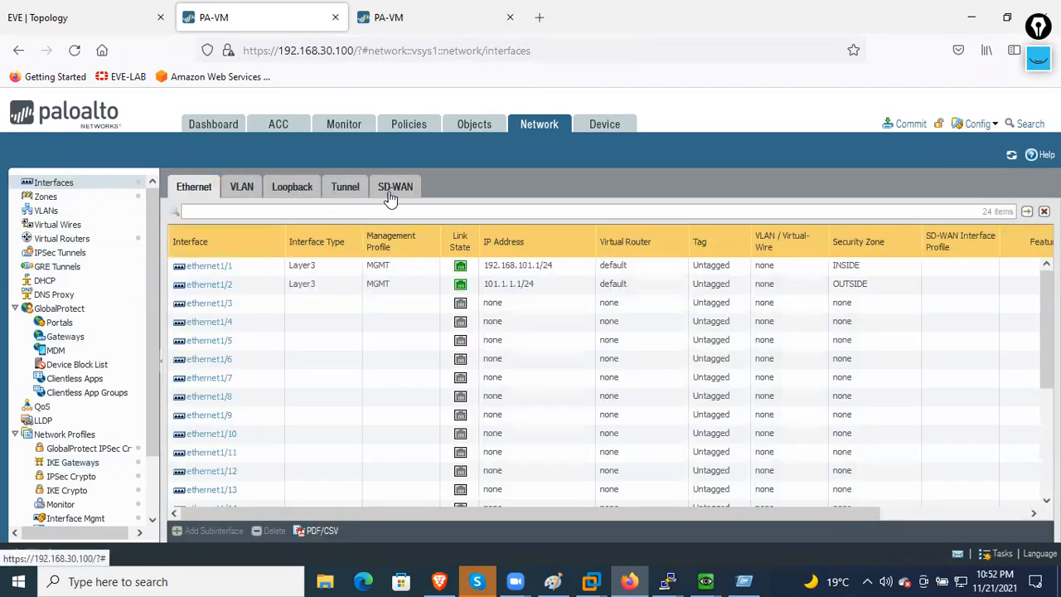
pyautogui.click(355, 190)
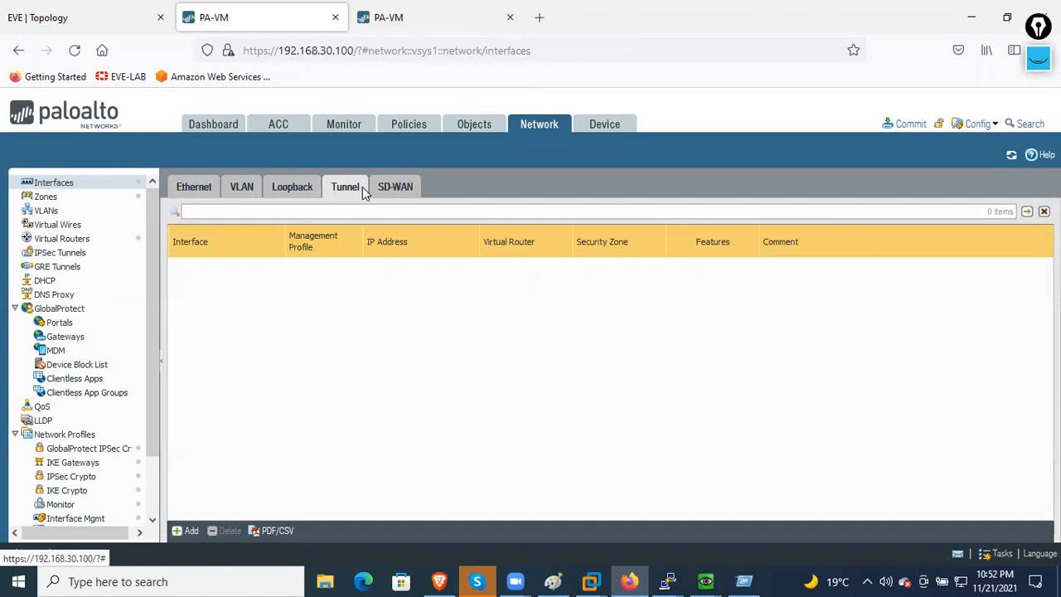
pyautogui.click(290, 193)
pyautogui.click(242, 189)
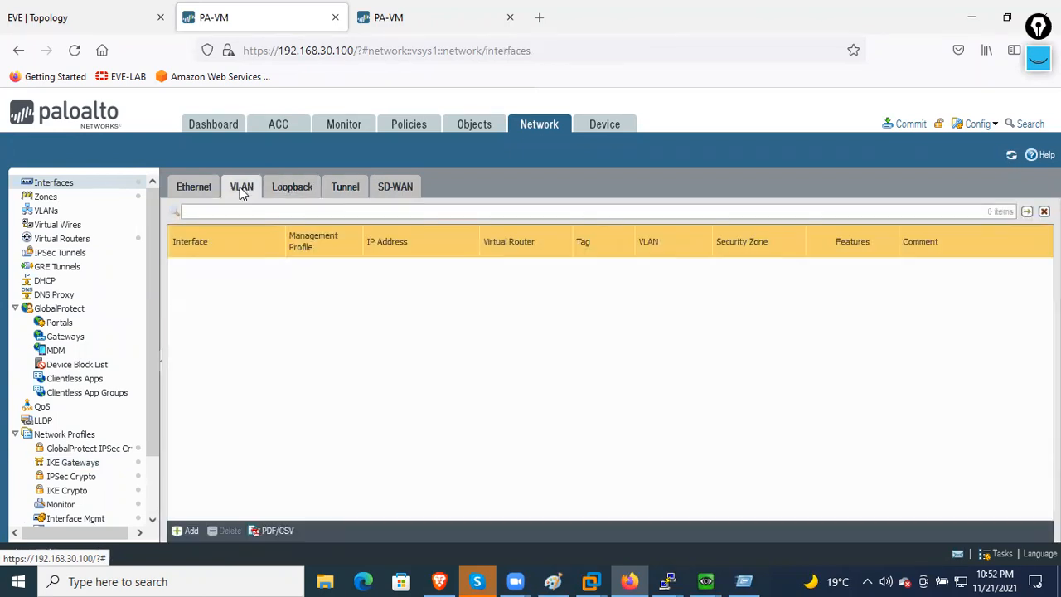
pyautogui.click(202, 191)
pyautogui.click(361, 187)
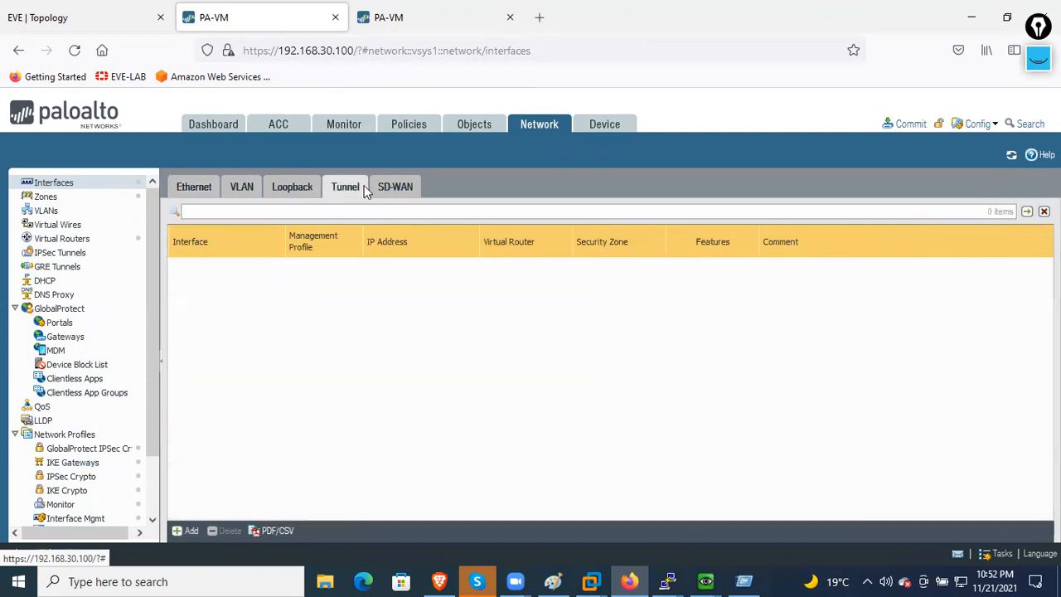
pyautogui.click(379, 184)
pyautogui.click(342, 190)
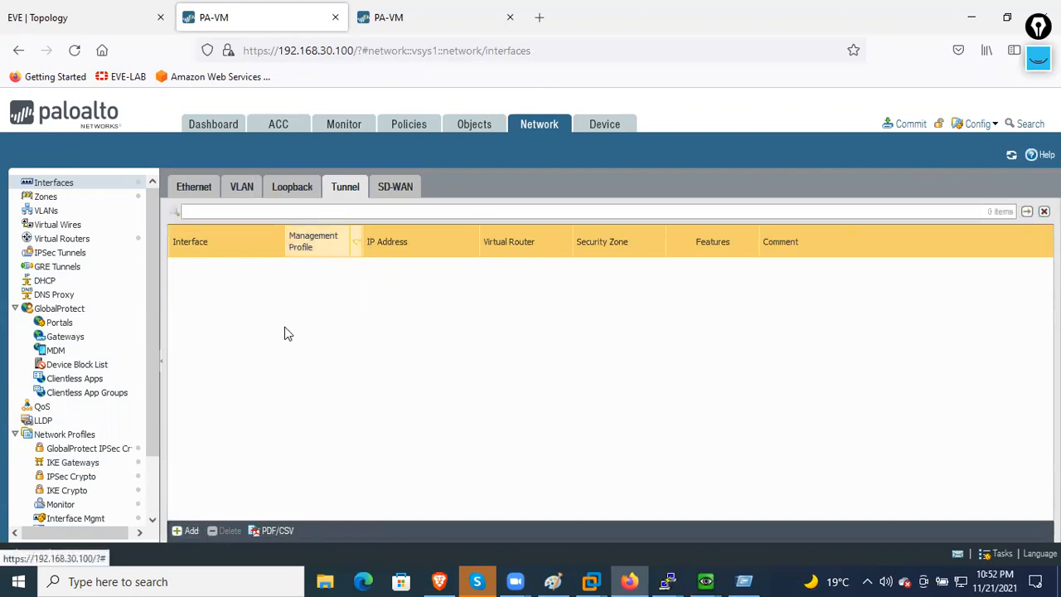
# - Start a new tunnel interface, leaving its Netflow profile set to None
pyautogui.click(199, 531)
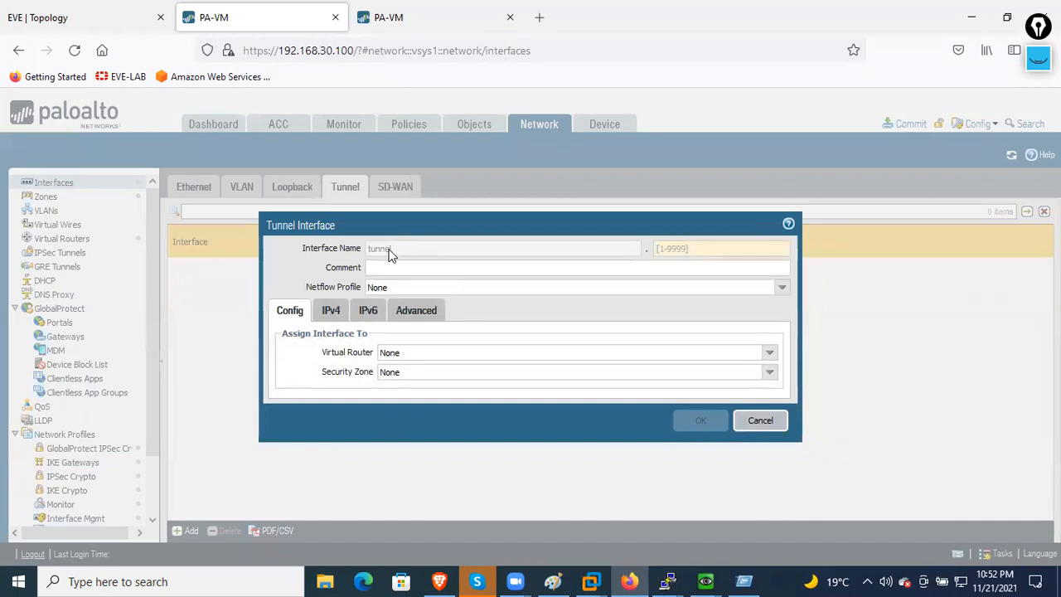
pyautogui.click(691, 243)
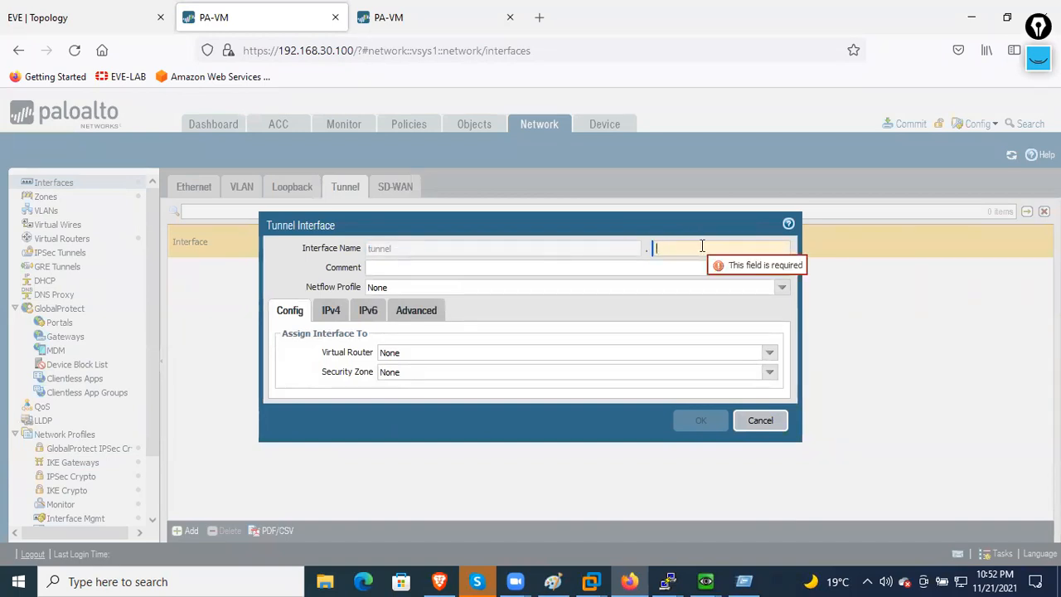
pyautogui.click(559, 267)
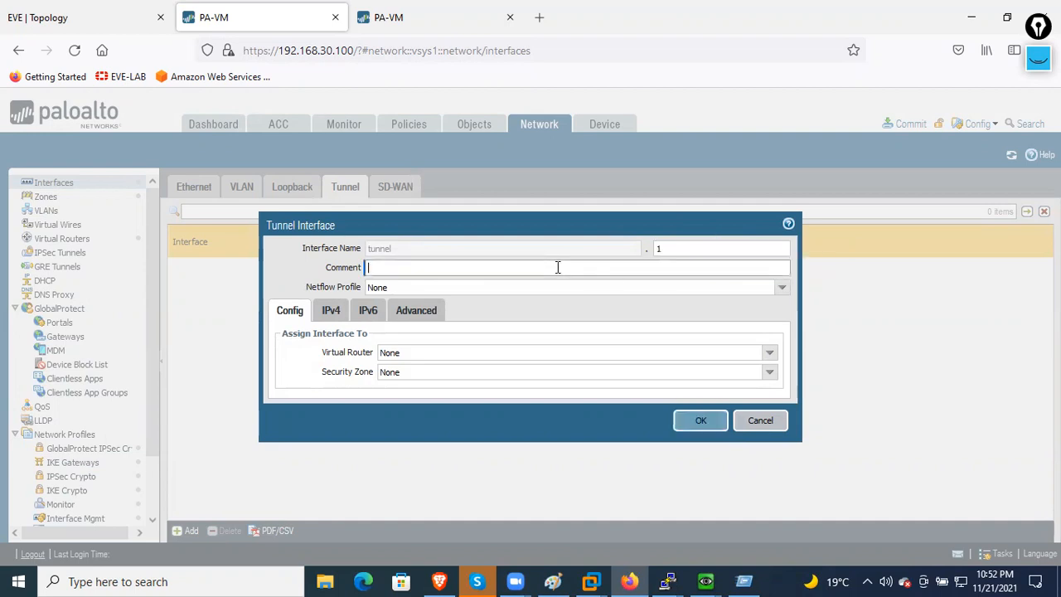
pyautogui.click(781, 286)
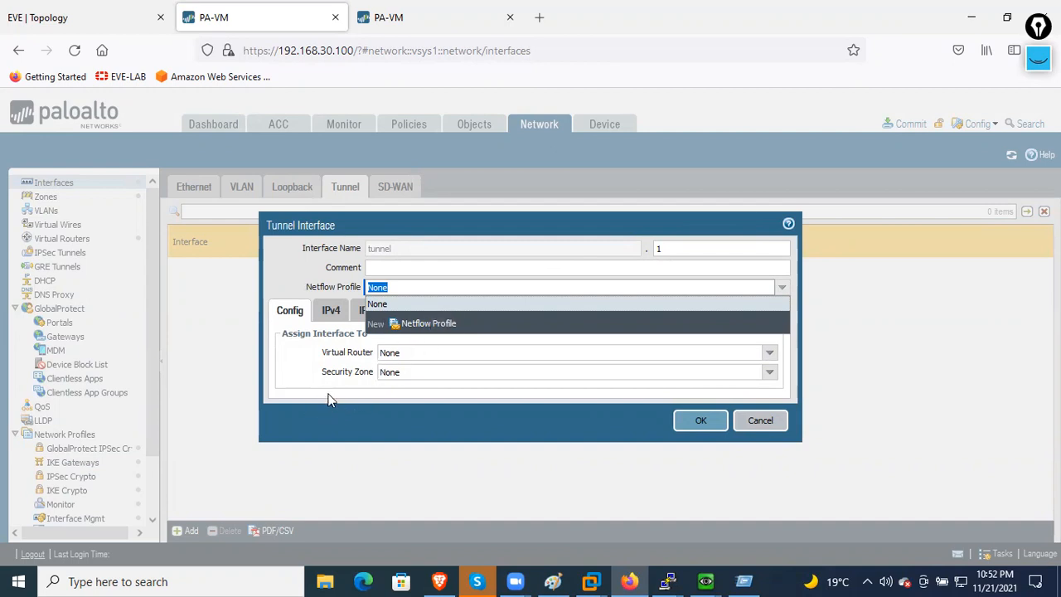
pyautogui.click(322, 370)
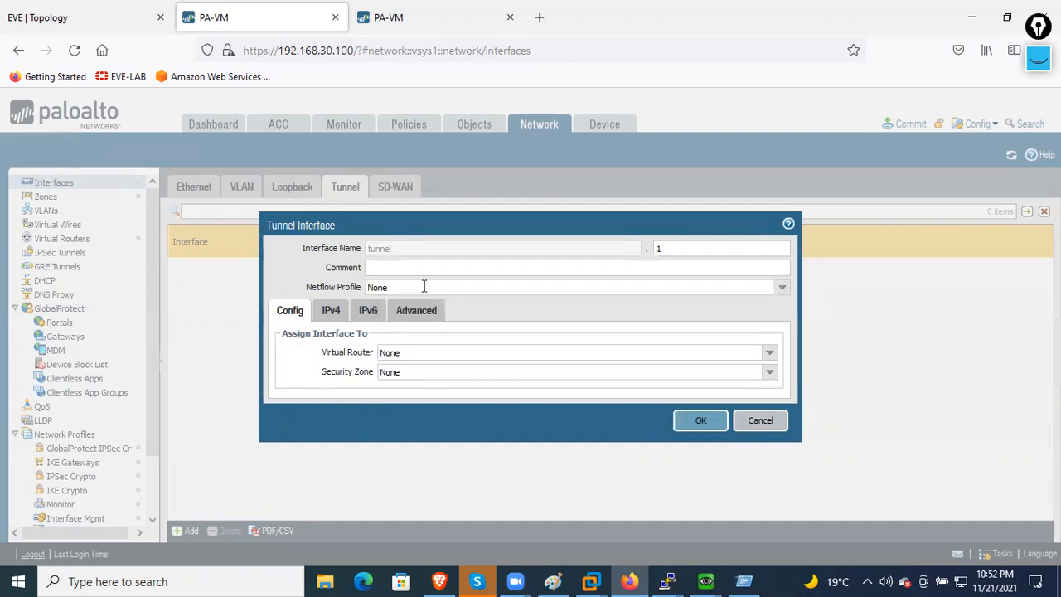
pyautogui.click(782, 287)
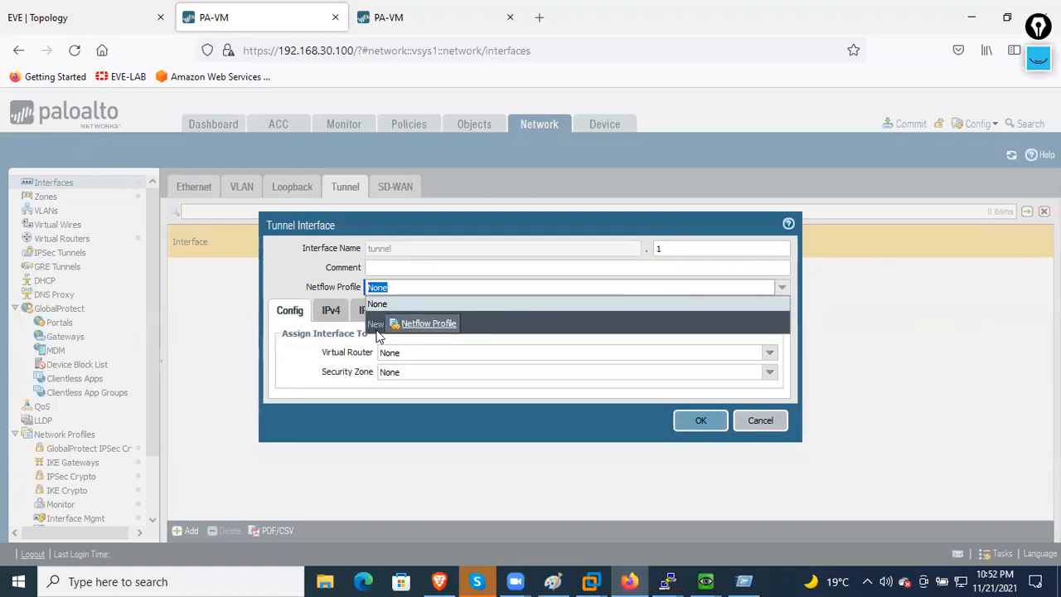
pyautogui.click(295, 378)
# - Assign the tunnel.1 interface to the default virtual router
pyautogui.click(305, 363)
pyautogui.click(772, 356)
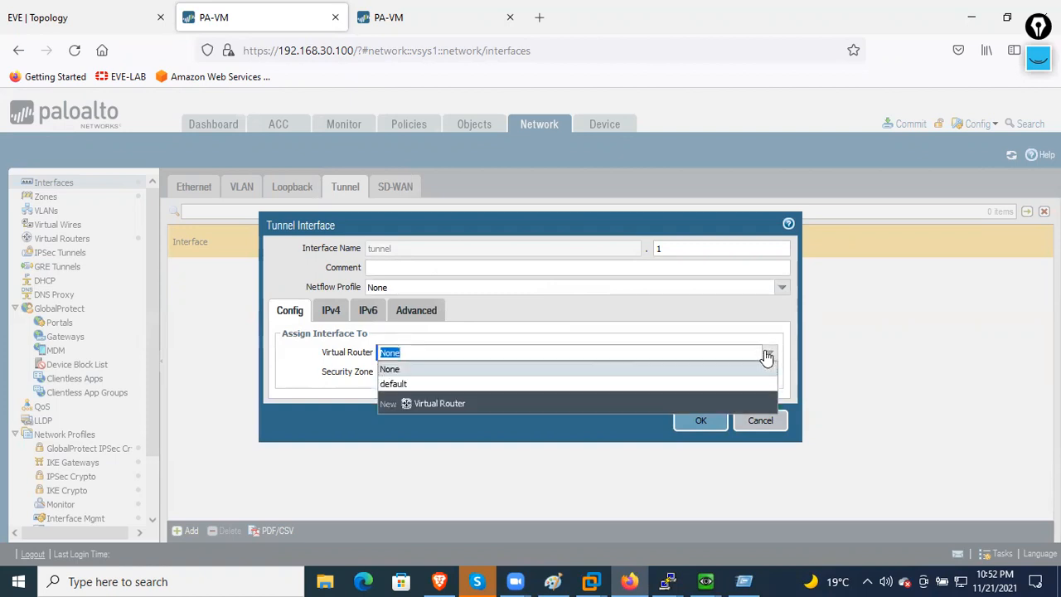
pyautogui.click(406, 382)
pyautogui.click(368, 395)
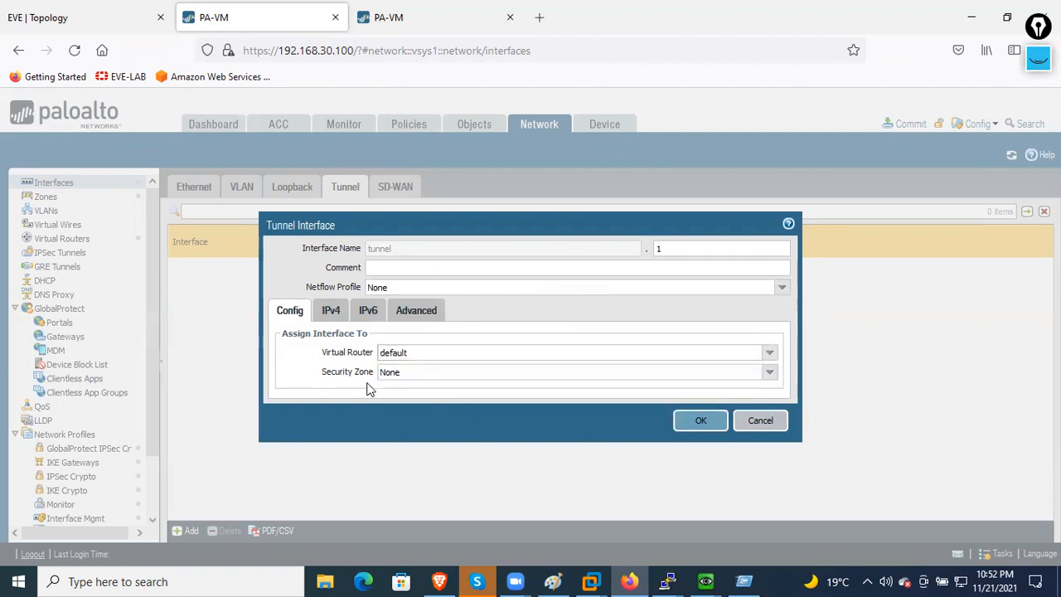
pyautogui.click(769, 375)
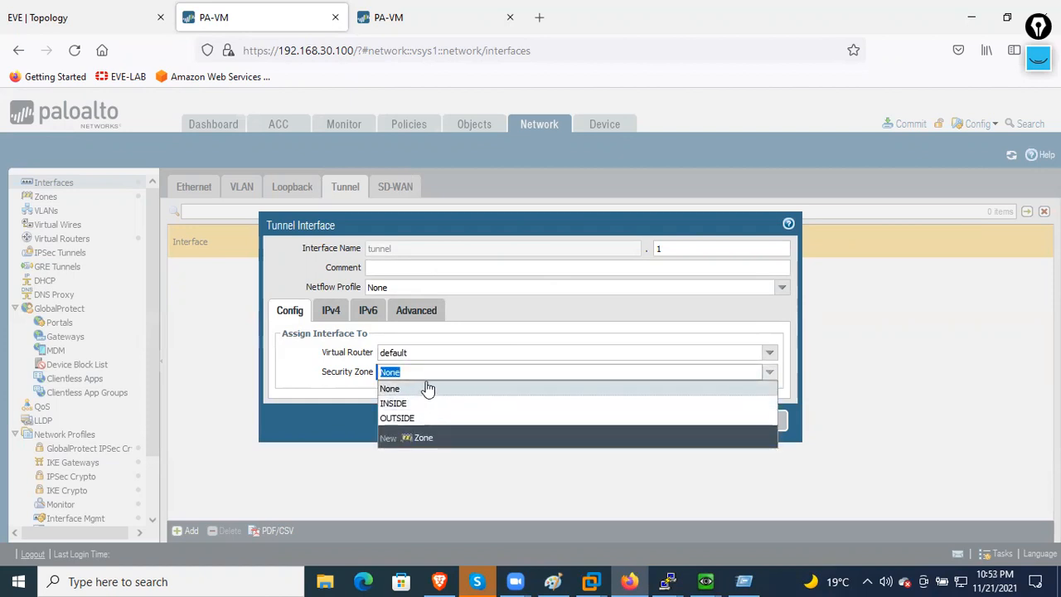
# - Create a new security zone named VPN and assign it to tunnel.1
pyautogui.click(415, 440)
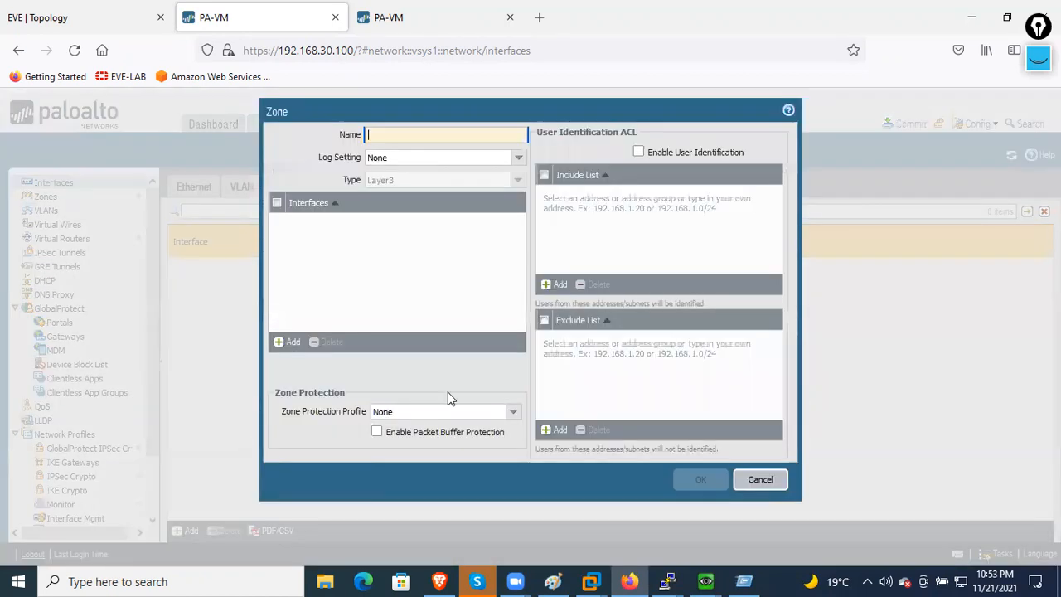
pyautogui.write('vpn')
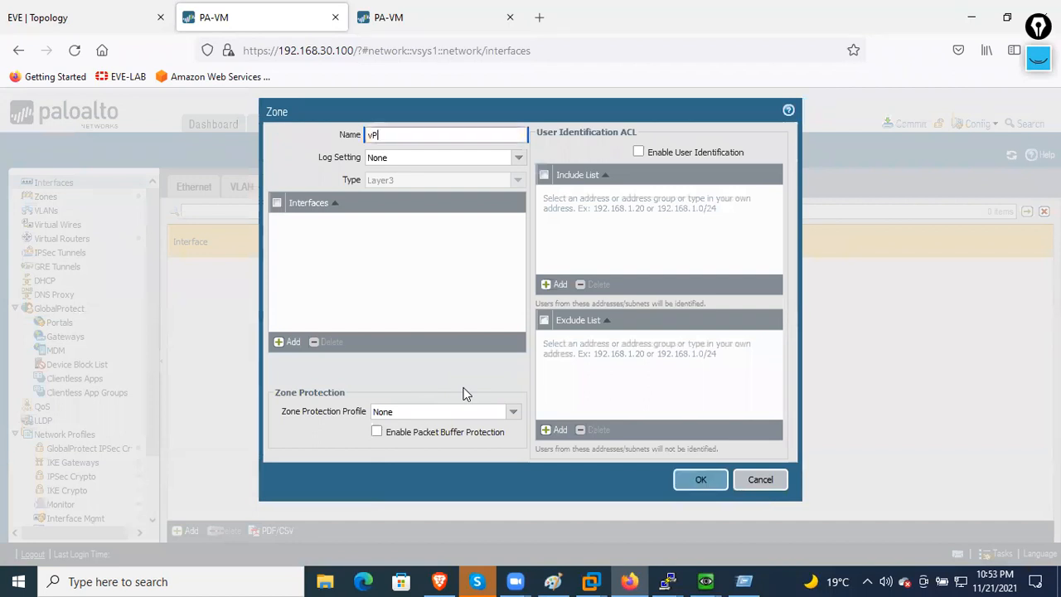
pyautogui.press('BackSpace')
pyautogui.press('BackSpace')
pyautogui.press('BackSpace')
pyautogui.write('VPN')
pyautogui.click(701, 480)
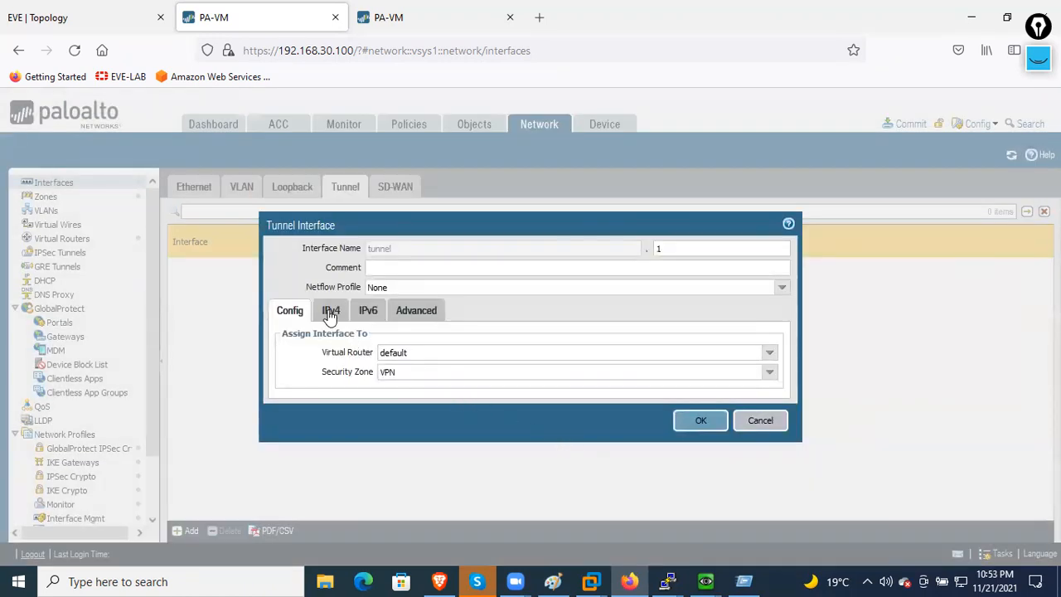
# - Add the IPv4 address 192.168.1.1/24 to tunnel.1
pyautogui.click(329, 311)
pyautogui.click(299, 437)
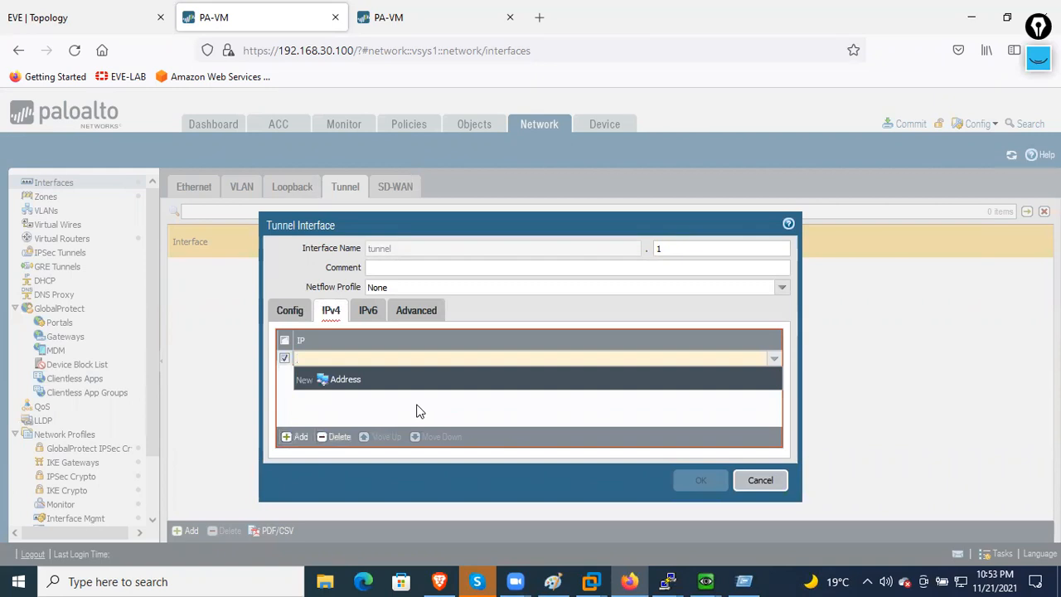
pyautogui.write('192.168.1.1/24')
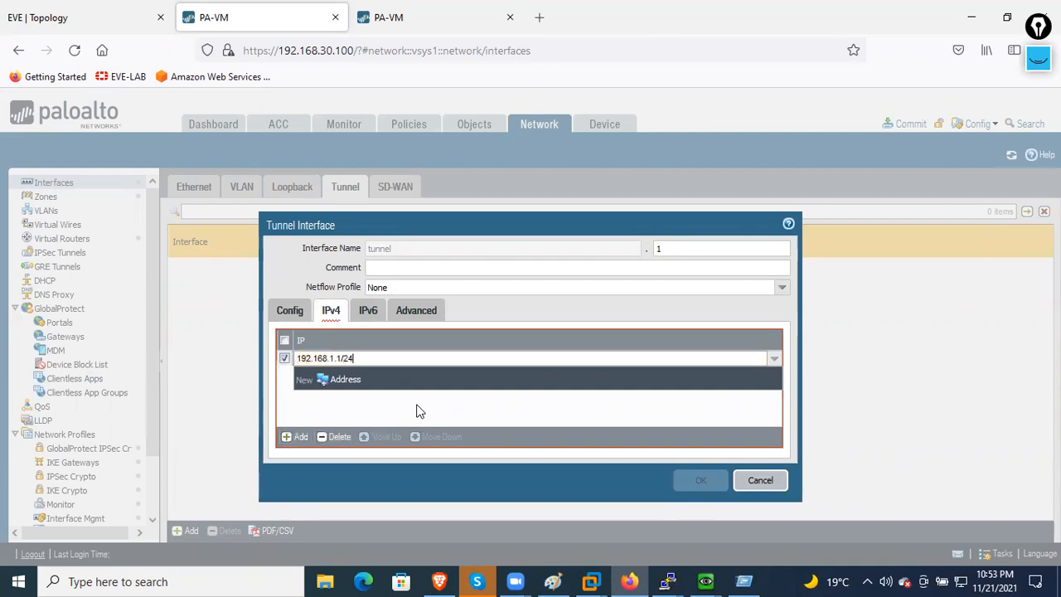
pyautogui.click(487, 412)
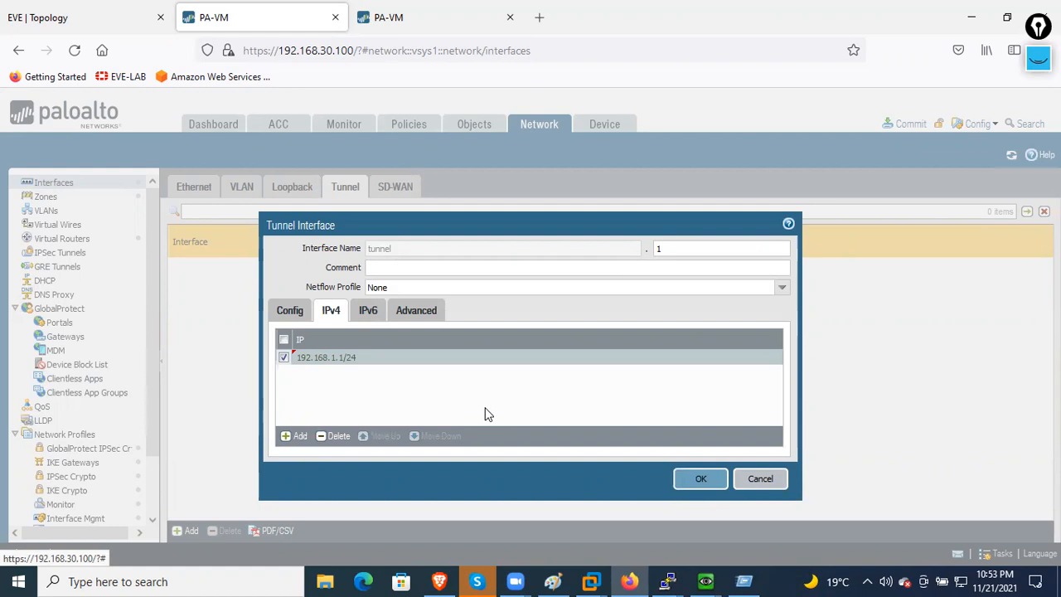
# - Review the Advanced and IPv6 settings, leaving the management profile unchanged, and save tunnel.1
pyautogui.click(439, 315)
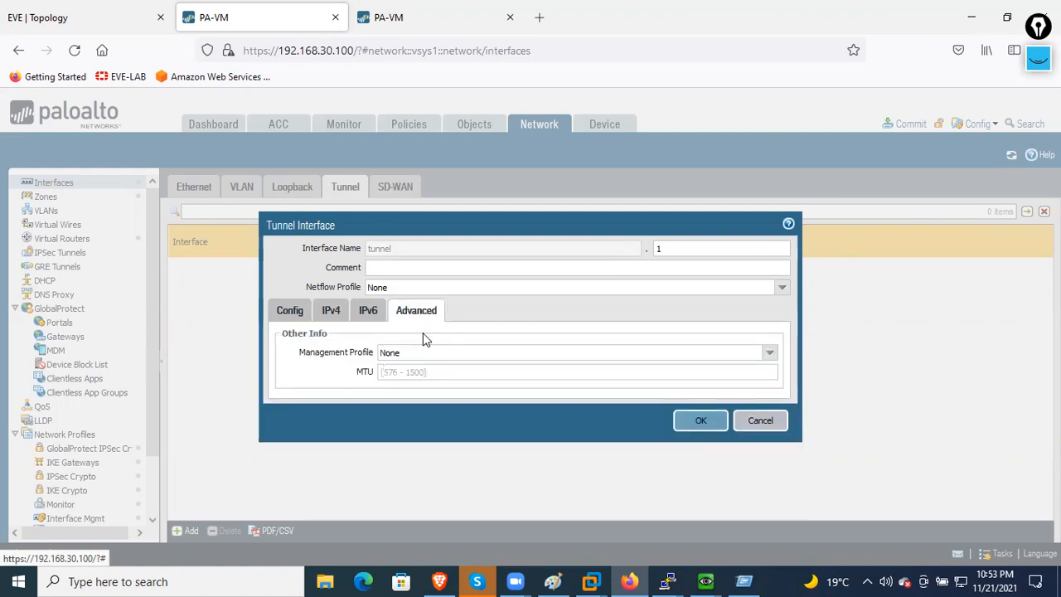
pyautogui.click(769, 357)
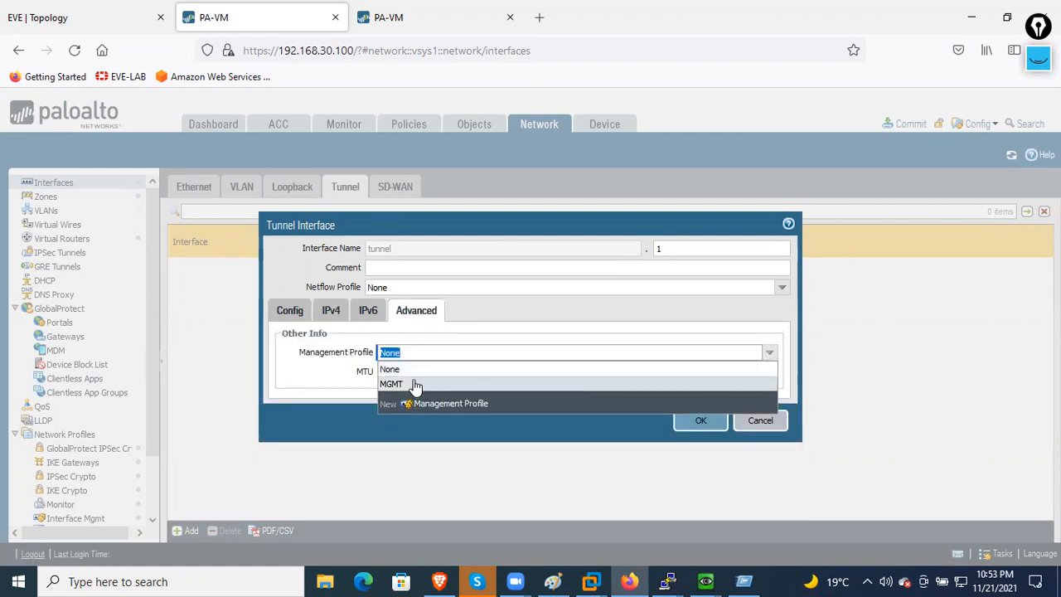
pyautogui.click(331, 381)
pyautogui.click(365, 315)
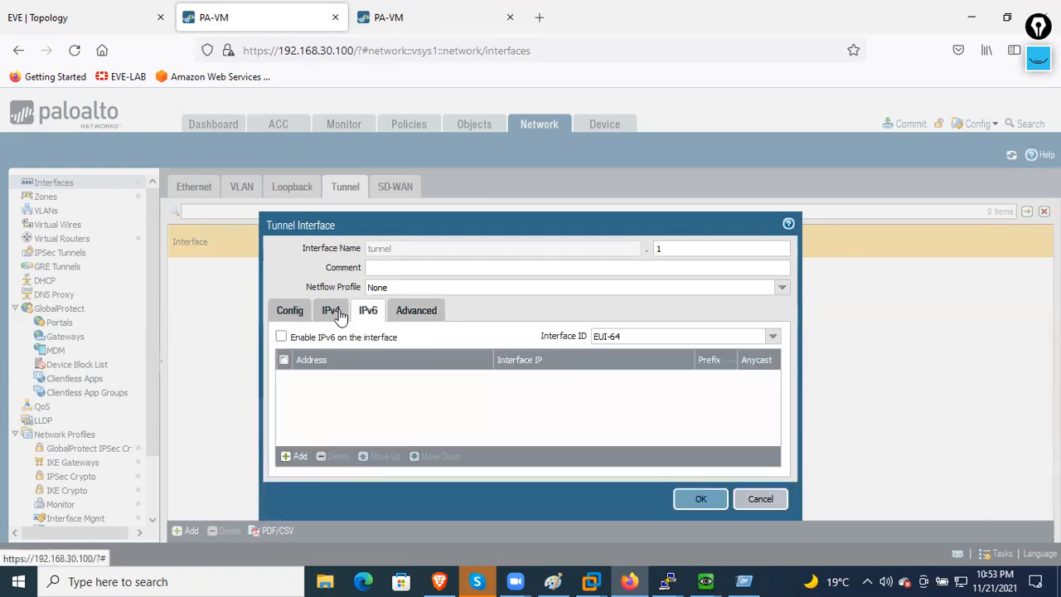
pyautogui.click(336, 315)
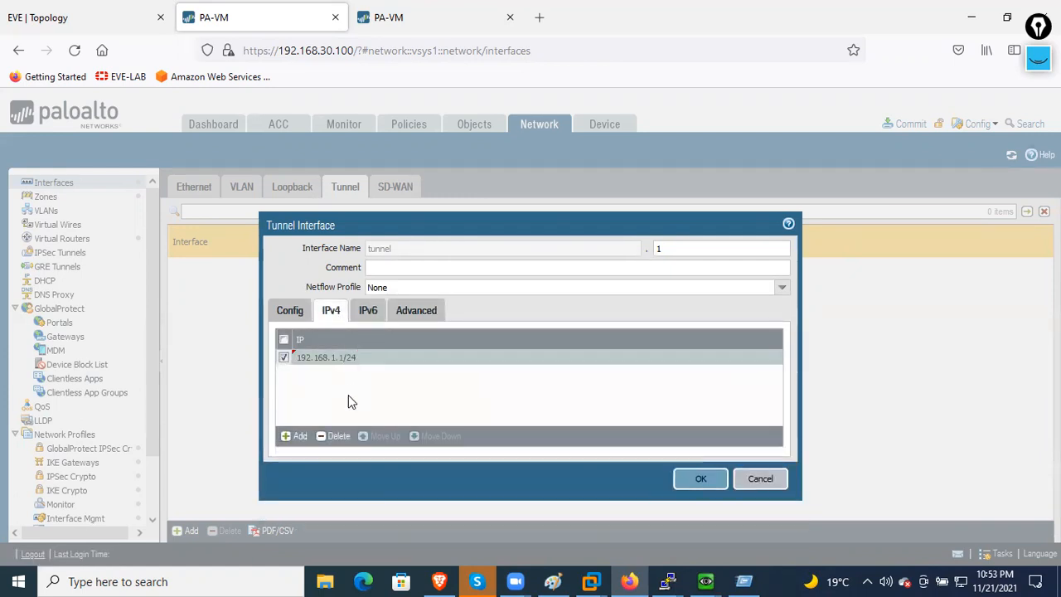
pyautogui.click(417, 311)
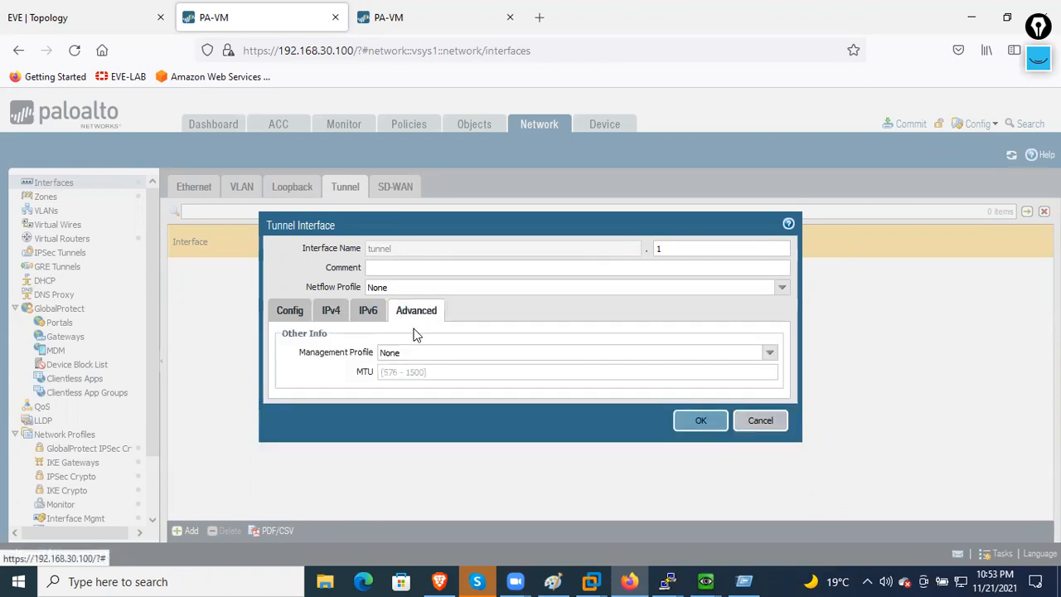
pyautogui.click(771, 355)
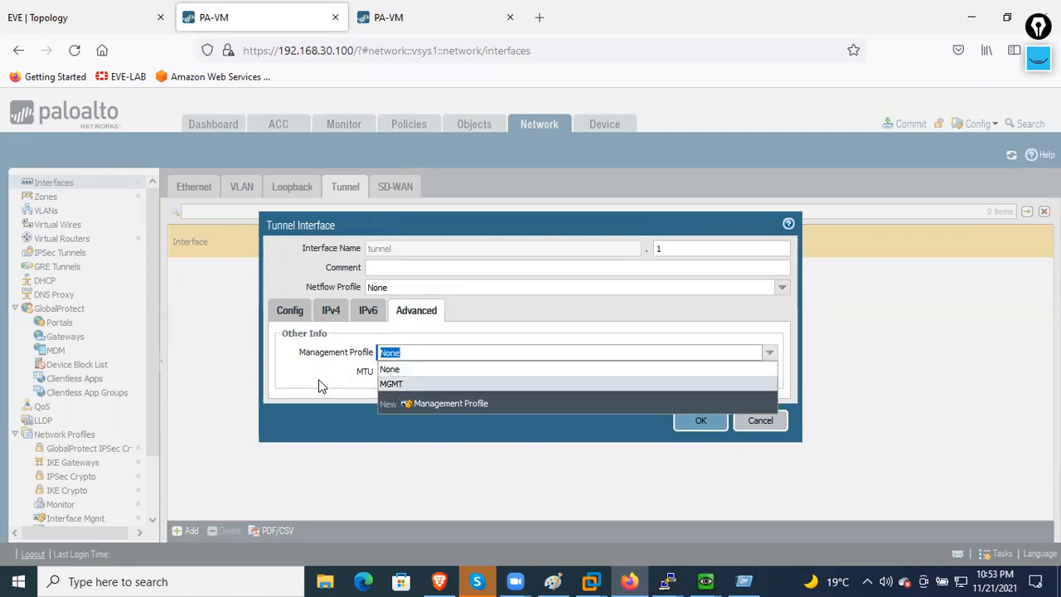
pyautogui.click(369, 312)
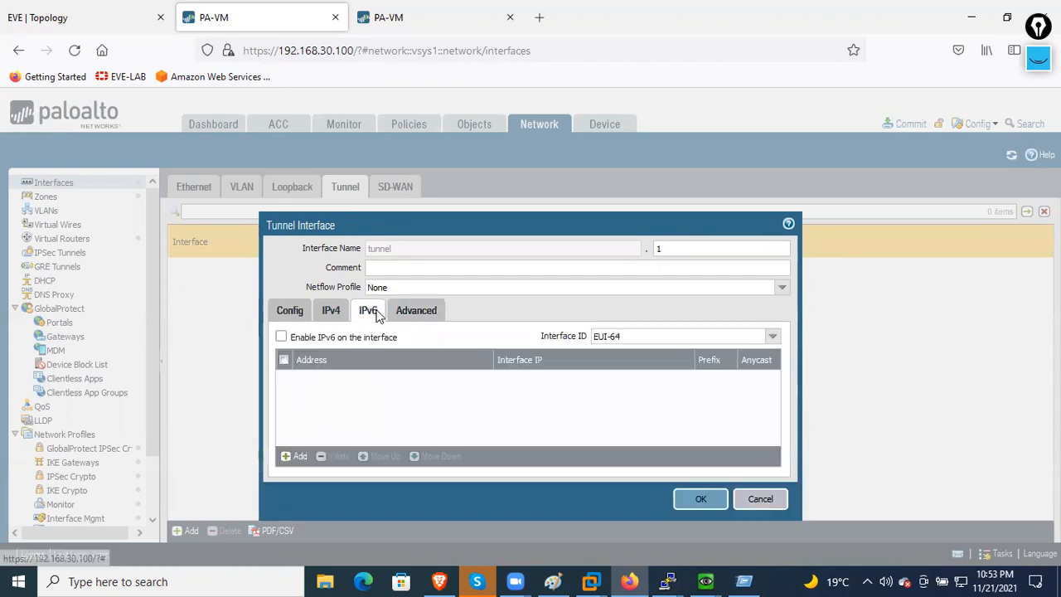
pyautogui.click(332, 313)
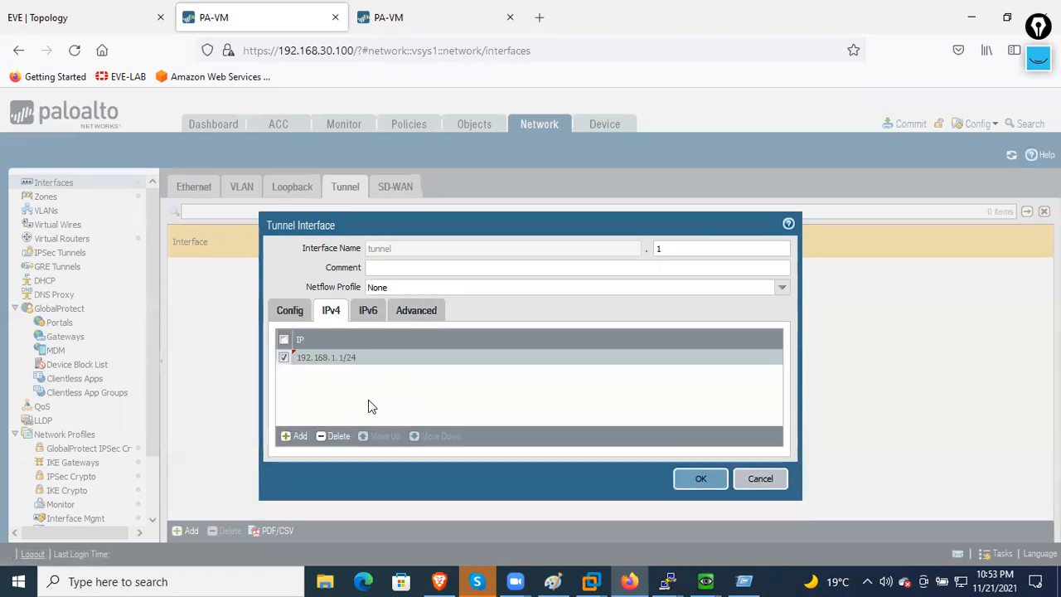
pyautogui.click(287, 313)
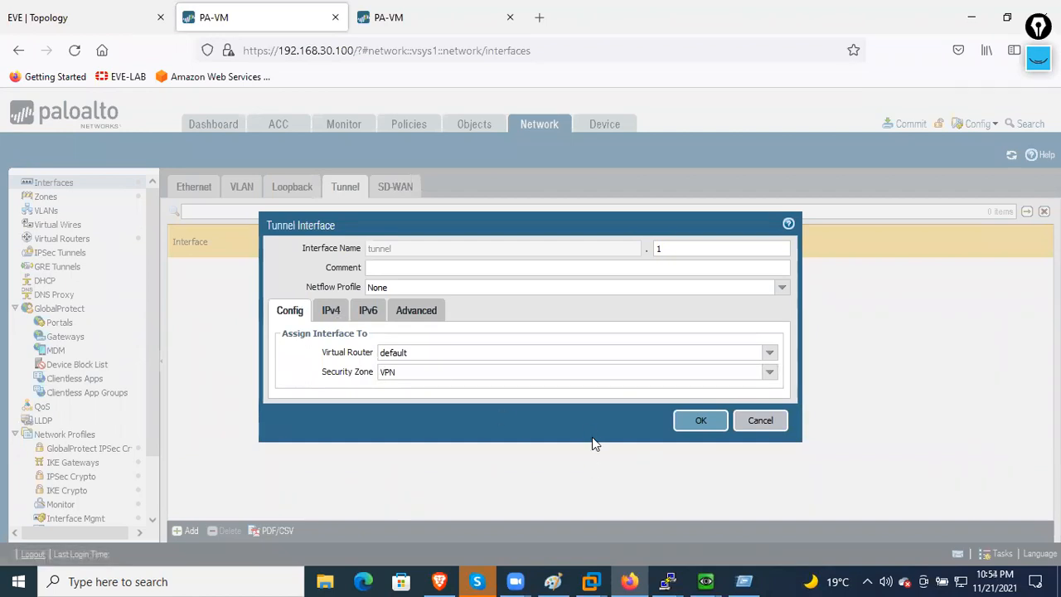
pyautogui.click(700, 425)
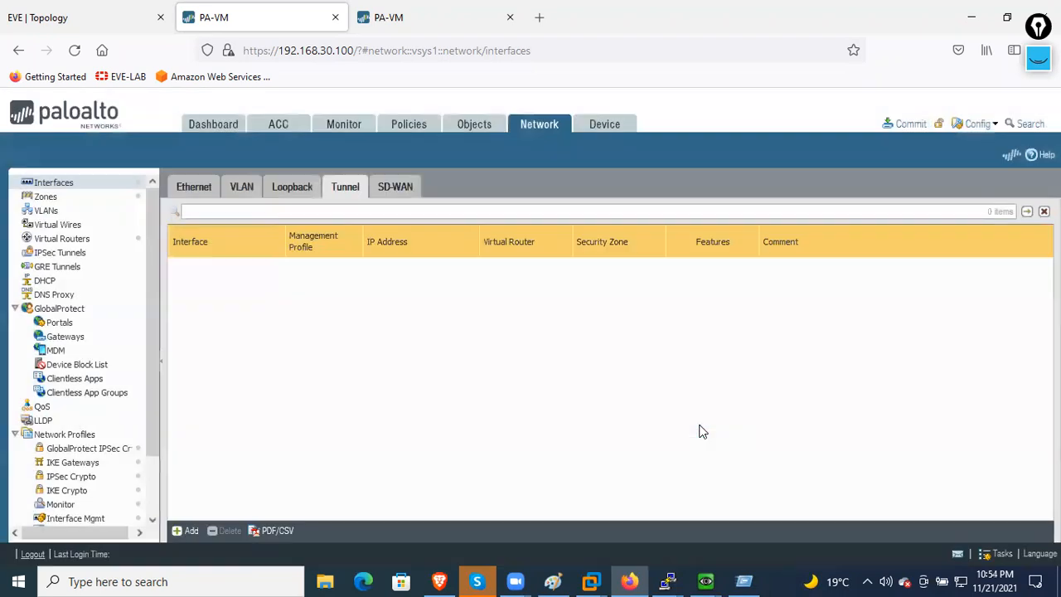
# - Commit all pending changes to the firewall and close the successful commit report
pyautogui.rightClick(417, 335)
pyautogui.press('Escape')
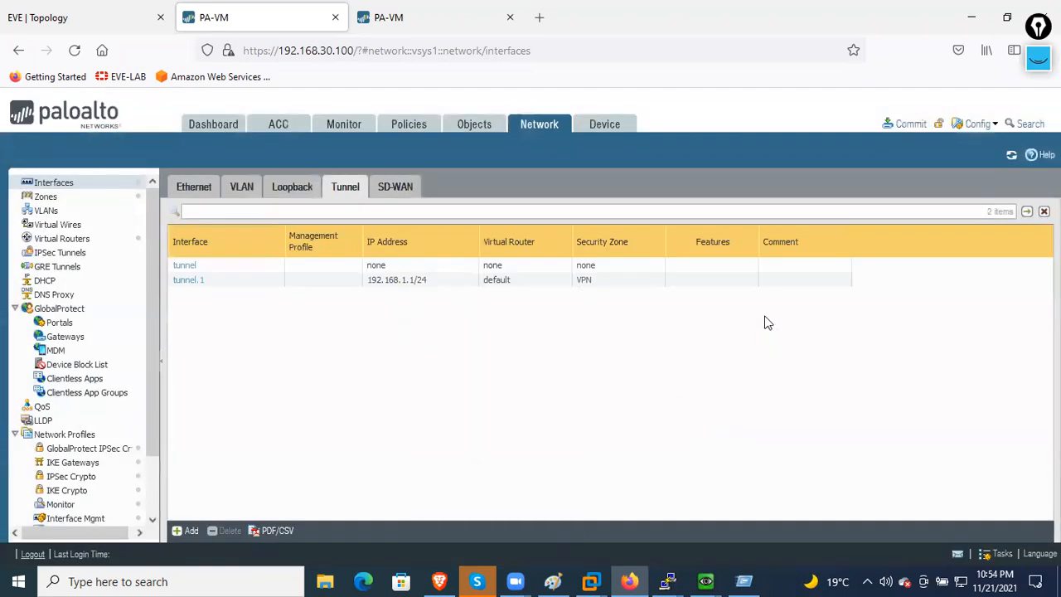
pyautogui.click(906, 124)
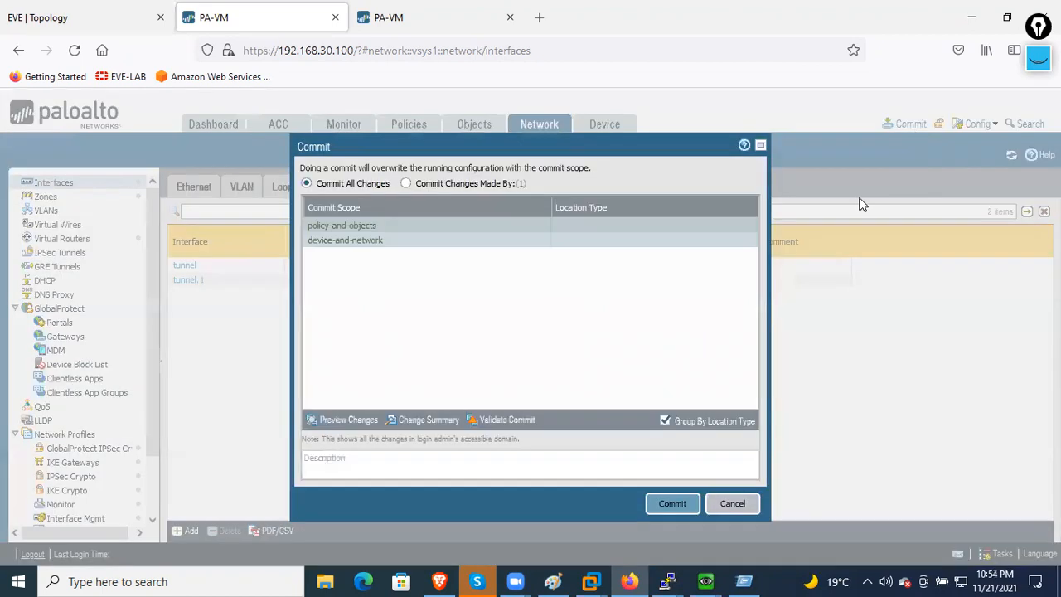
pyautogui.click(672, 504)
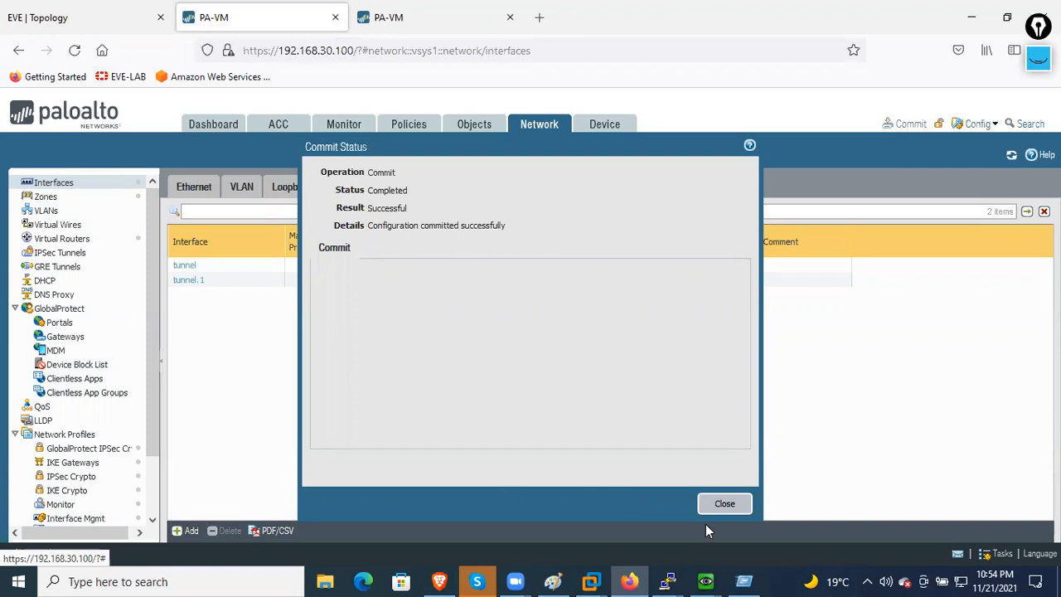
pyautogui.click(741, 506)
# - Check the FW1-FW2 IPSec Crypto profile (ESP, aes-256-cbc, sha512, group5, 1800 s), then go to IPSec Tunnels
pyautogui.scroll(-1, 110, 395)
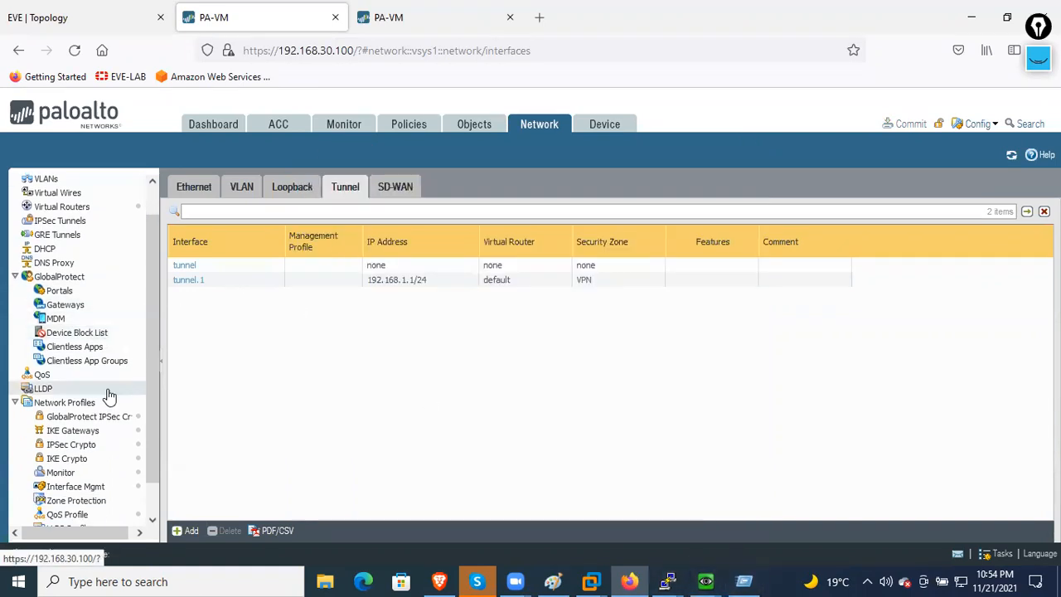
pyautogui.scroll(-1, 110, 395)
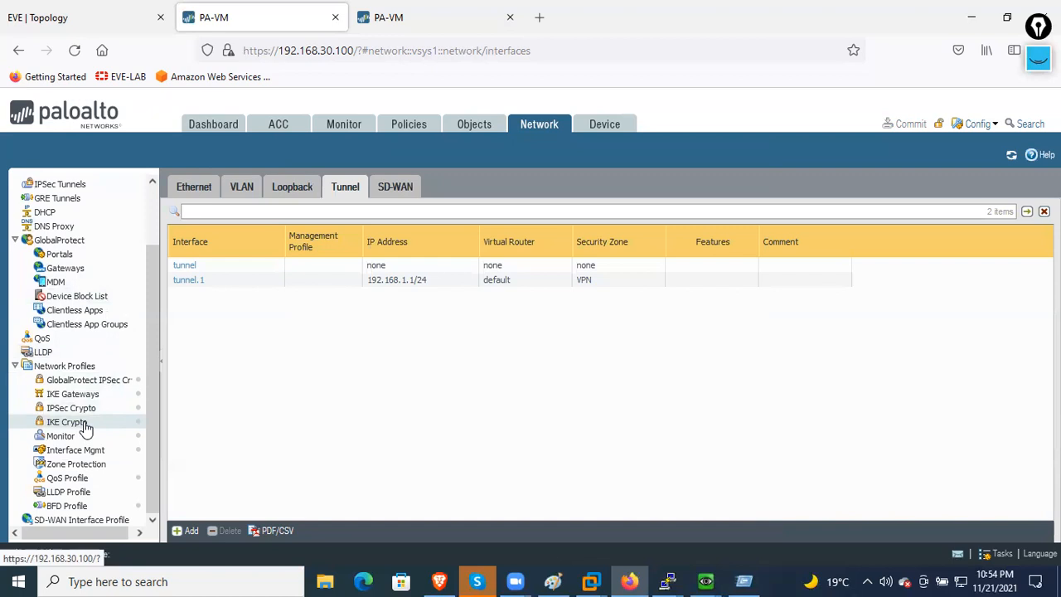
pyautogui.click(71, 407)
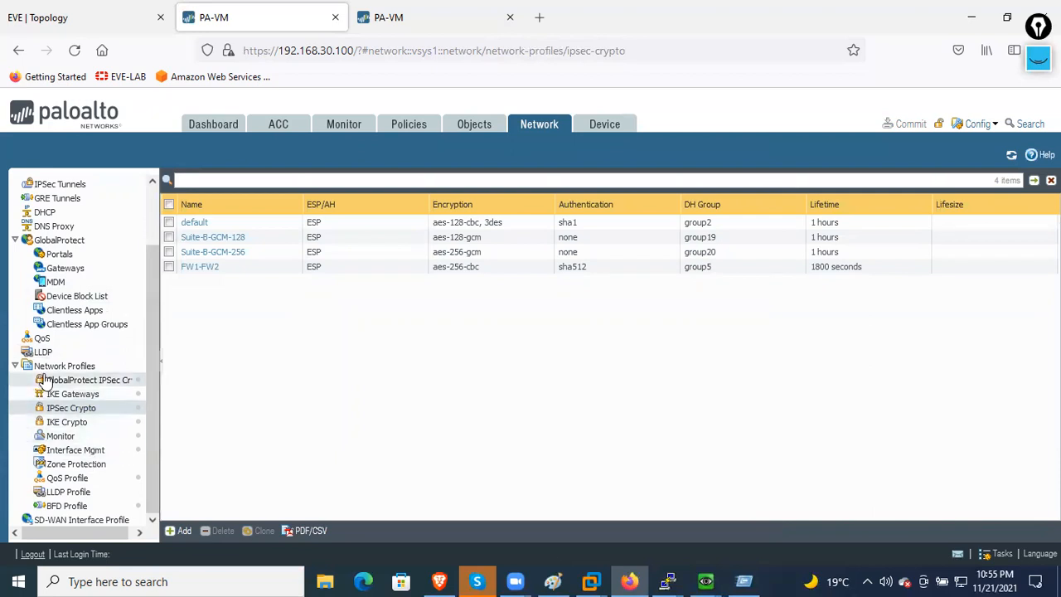
pyautogui.scroll(2, 92, 406)
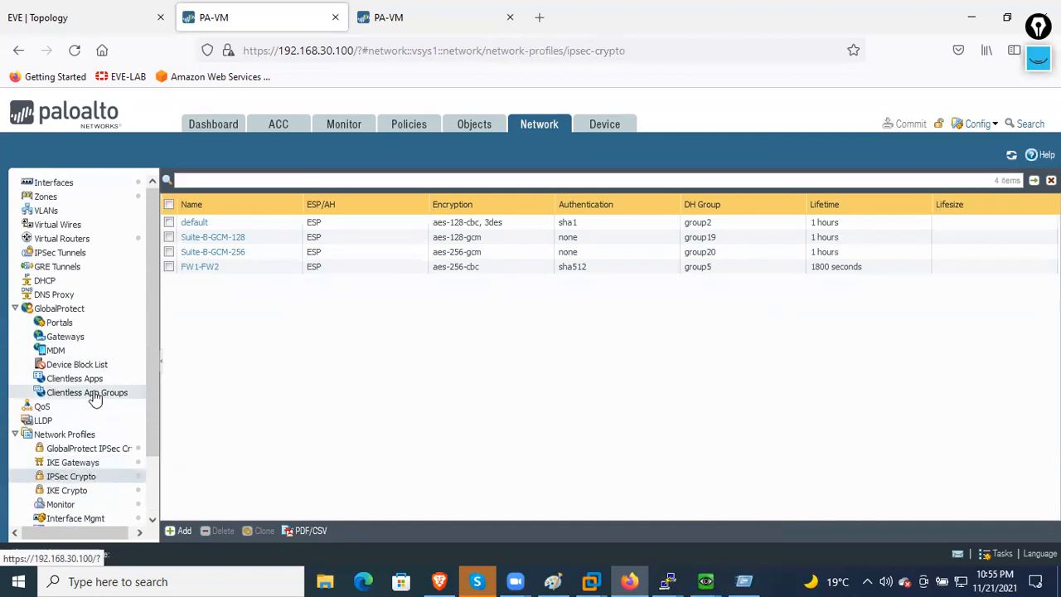
pyautogui.click(99, 254)
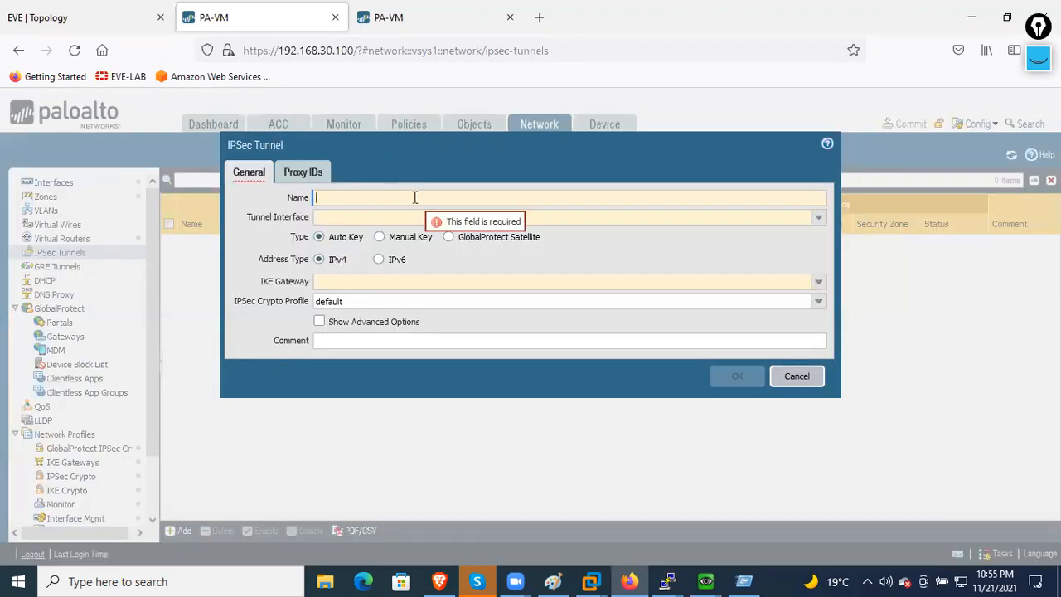
# - Name the IPsec tunnel FW1-FW2 and bind it to tunnel.1
pyautogui.write('FW1')
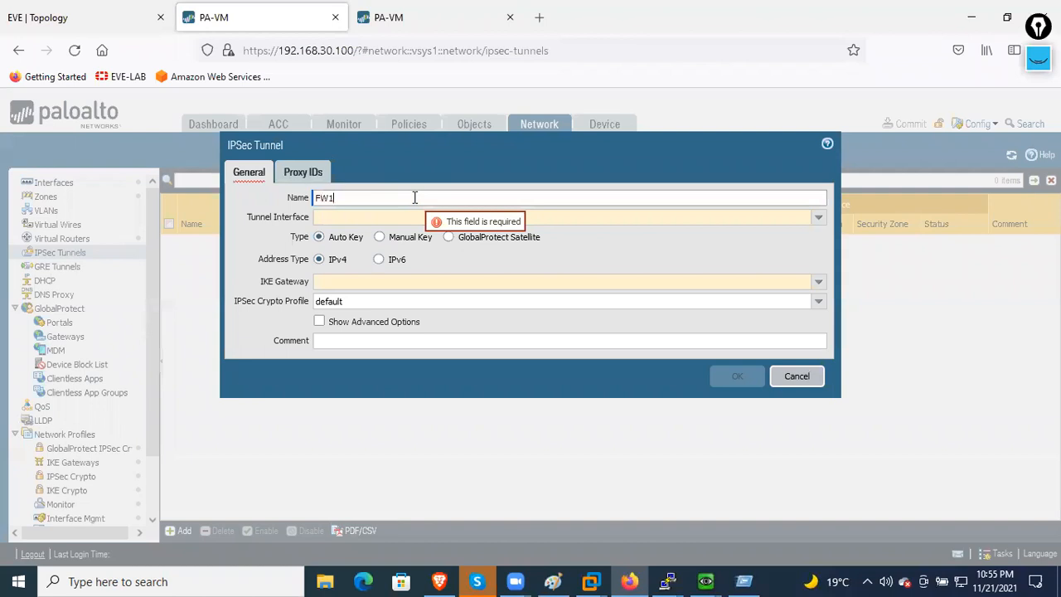
pyautogui.write('-FW2')
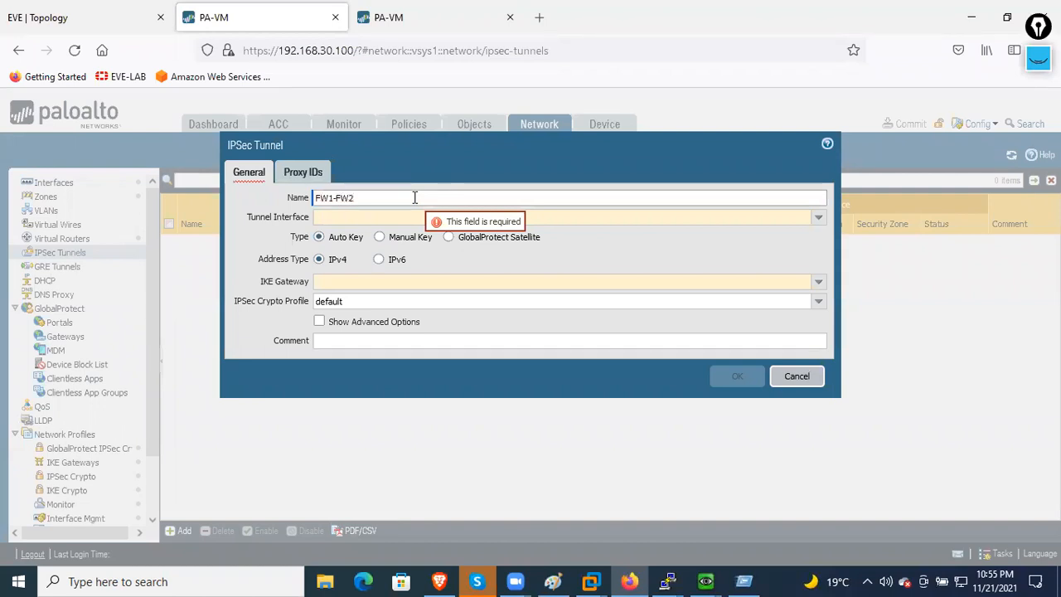
pyautogui.click(819, 220)
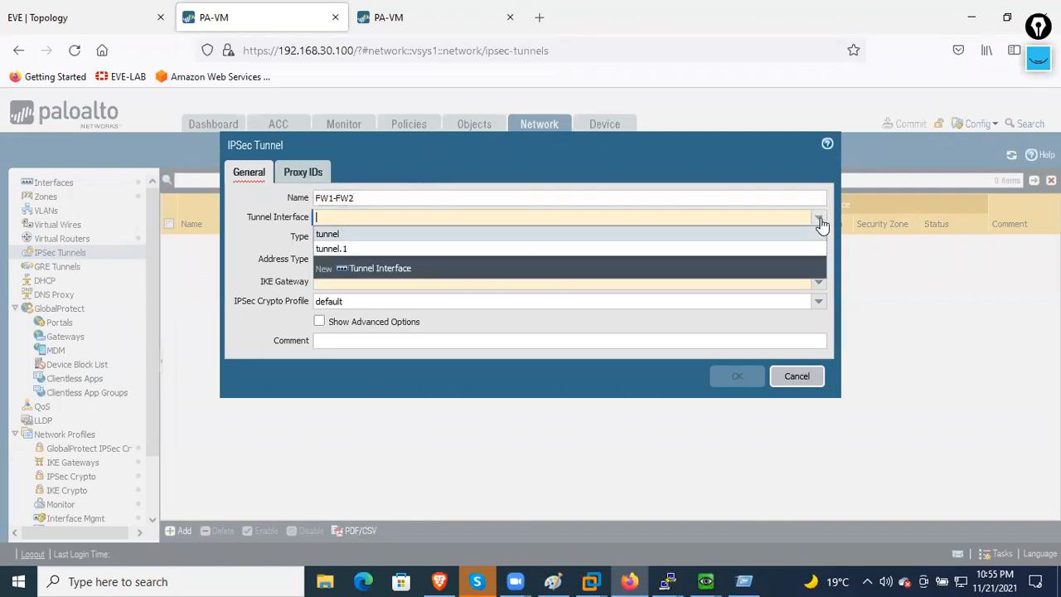
pyautogui.click(375, 249)
pyautogui.click(265, 230)
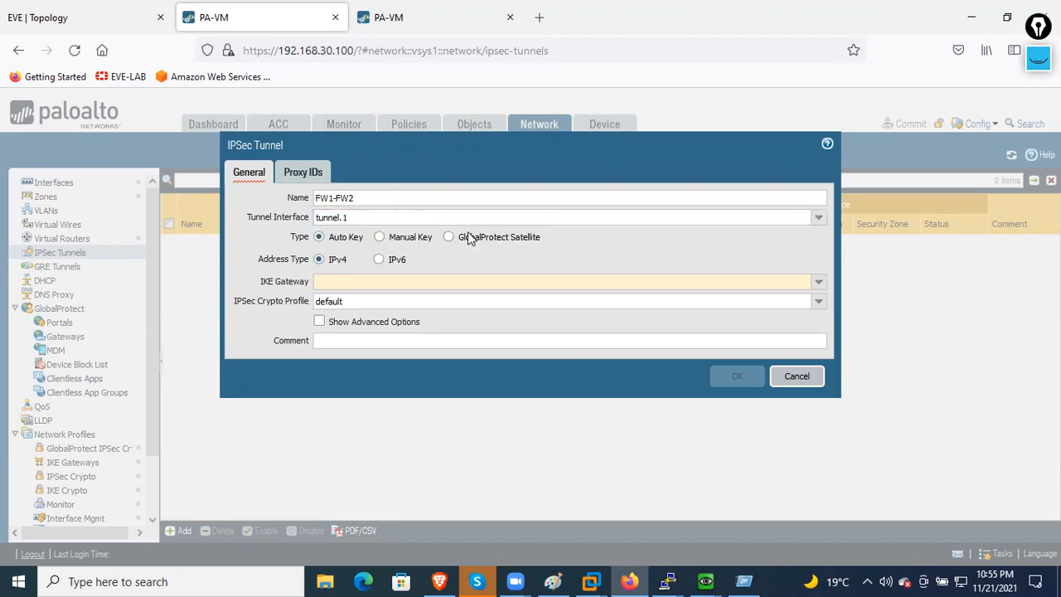
# - Select IKE gateway and IPSec crypto profile FW1-FW2, check Proxy IDs, and save the tunnel
pyautogui.click(818, 282)
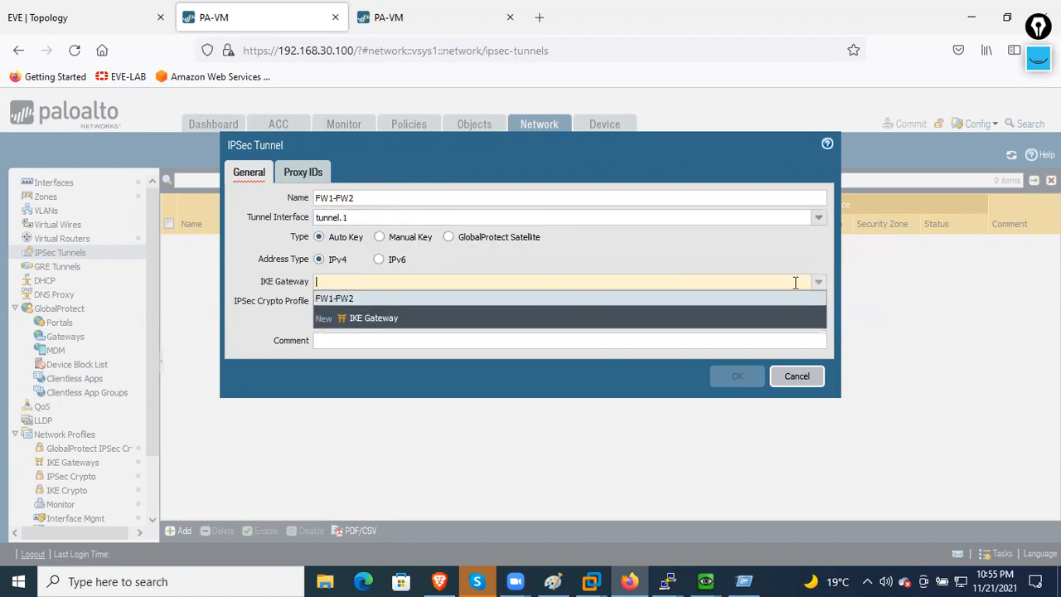
pyautogui.click(347, 300)
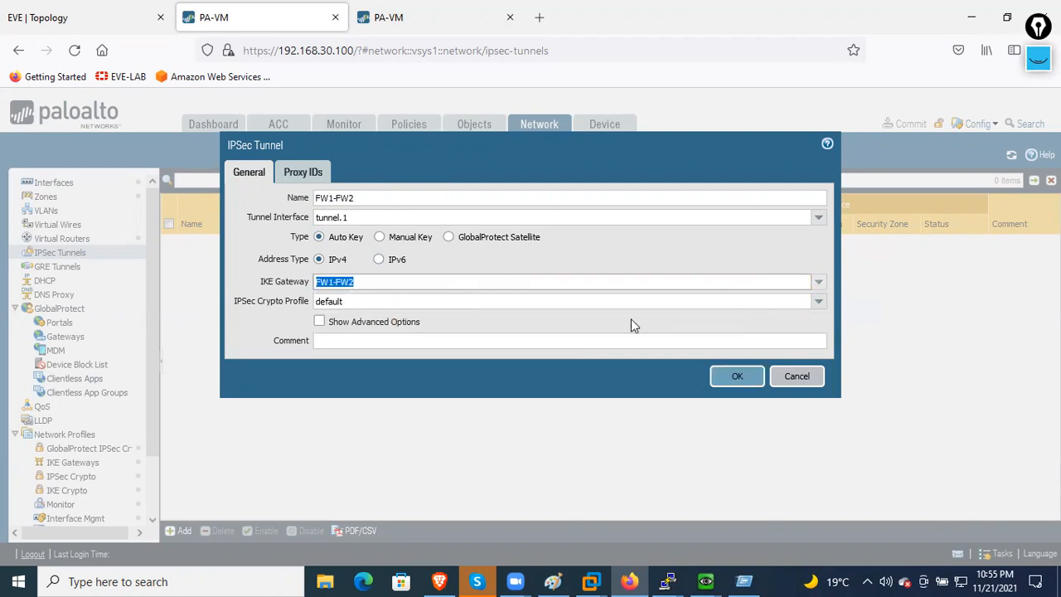
pyautogui.click(819, 302)
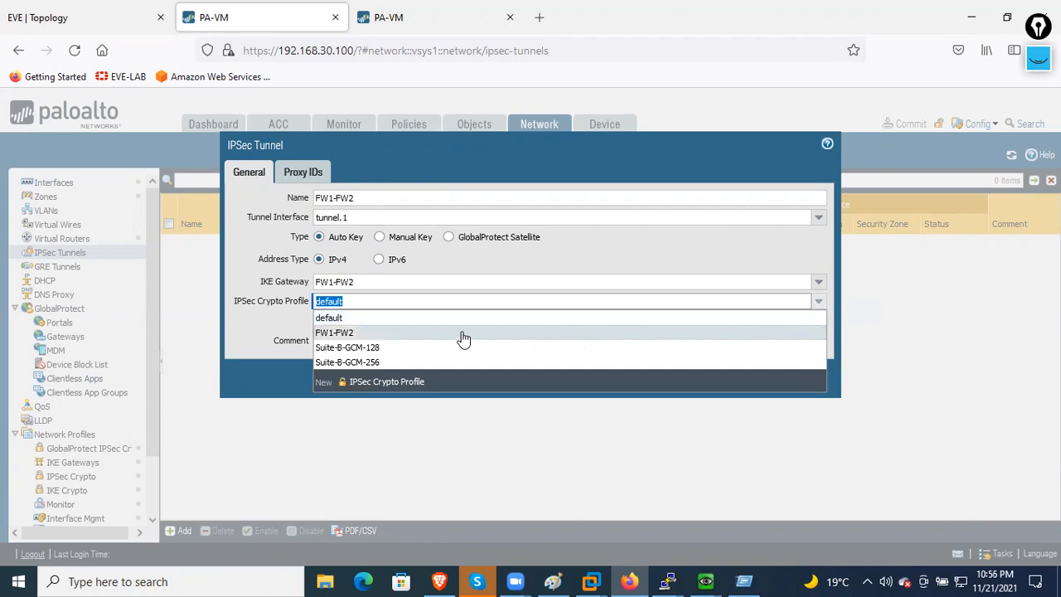
pyautogui.click(461, 326)
pyautogui.click(270, 328)
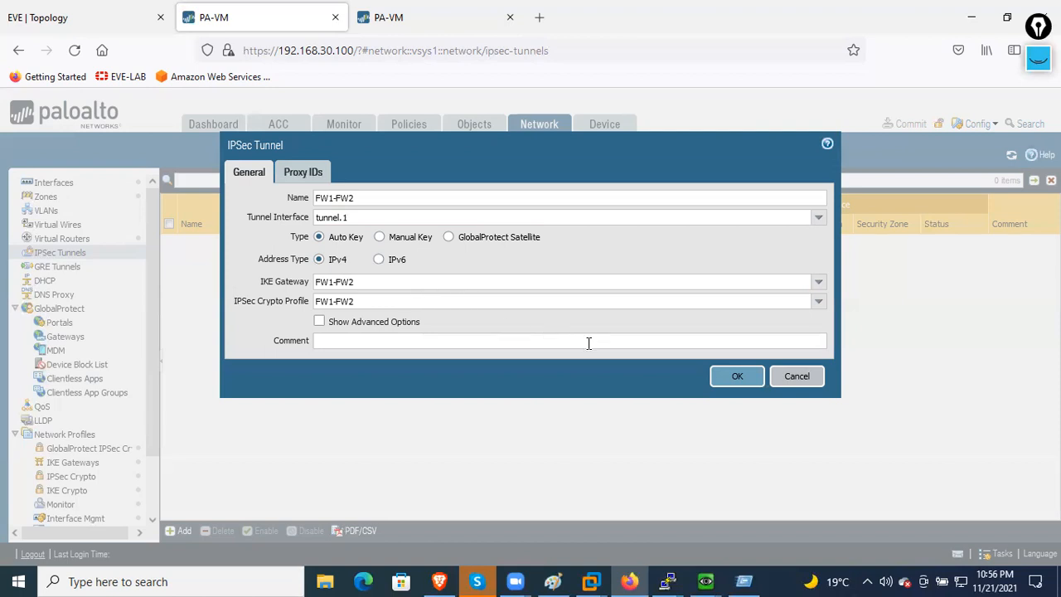
pyautogui.click(318, 184)
pyautogui.click(252, 182)
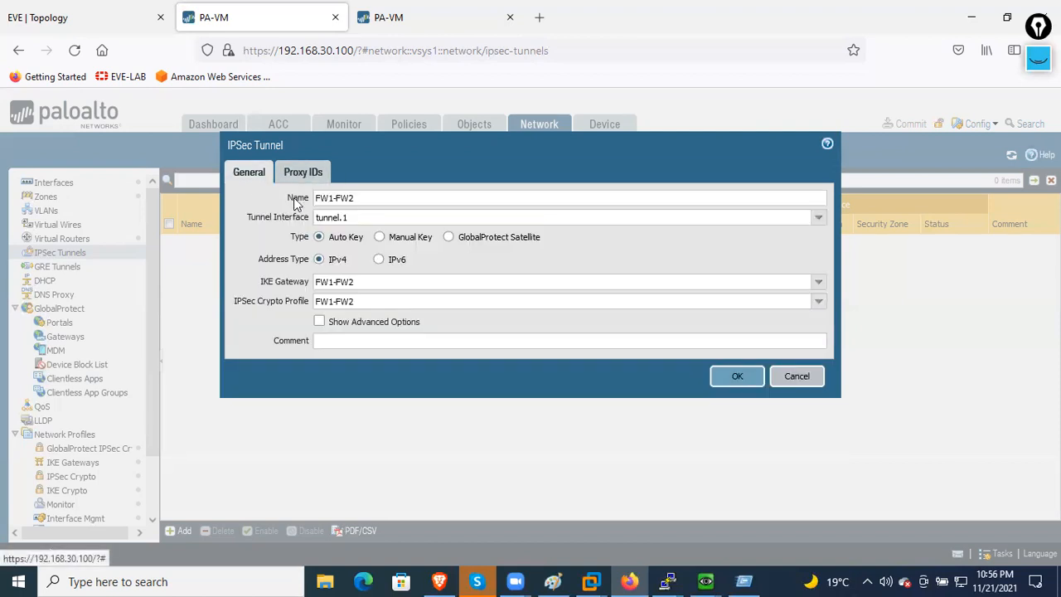
pyautogui.click(724, 378)
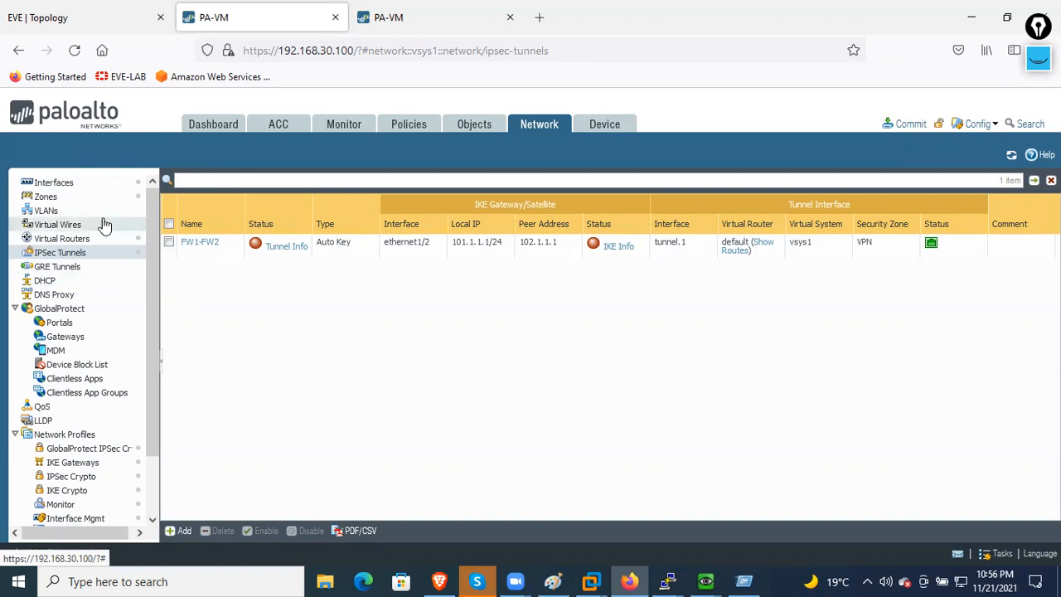
# - Cancel an accidental new virtual router, then start an IPv4 static route on the default router
pyautogui.click(83, 239)
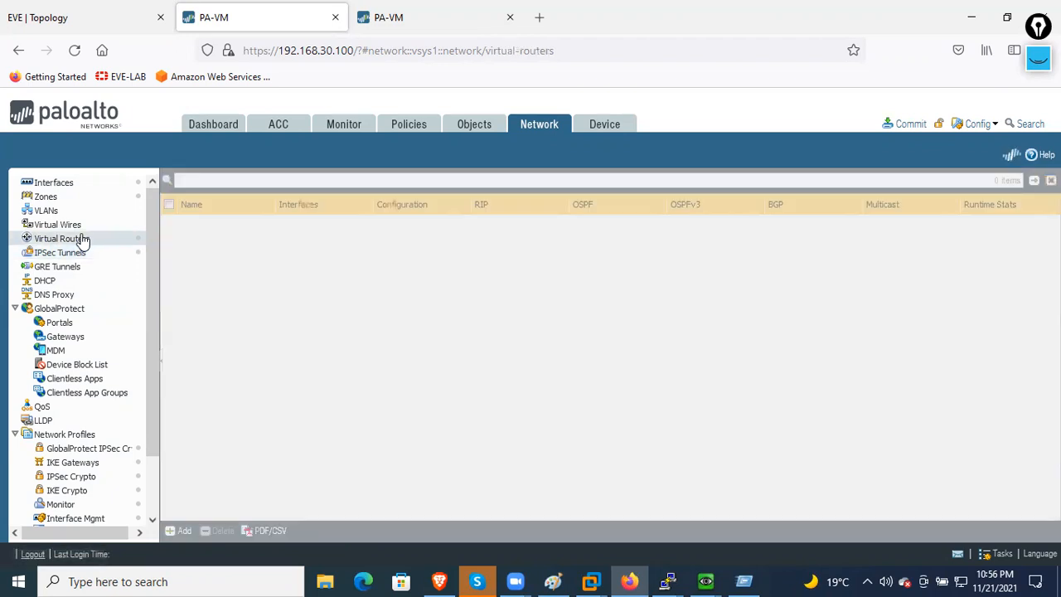
pyautogui.click(182, 531)
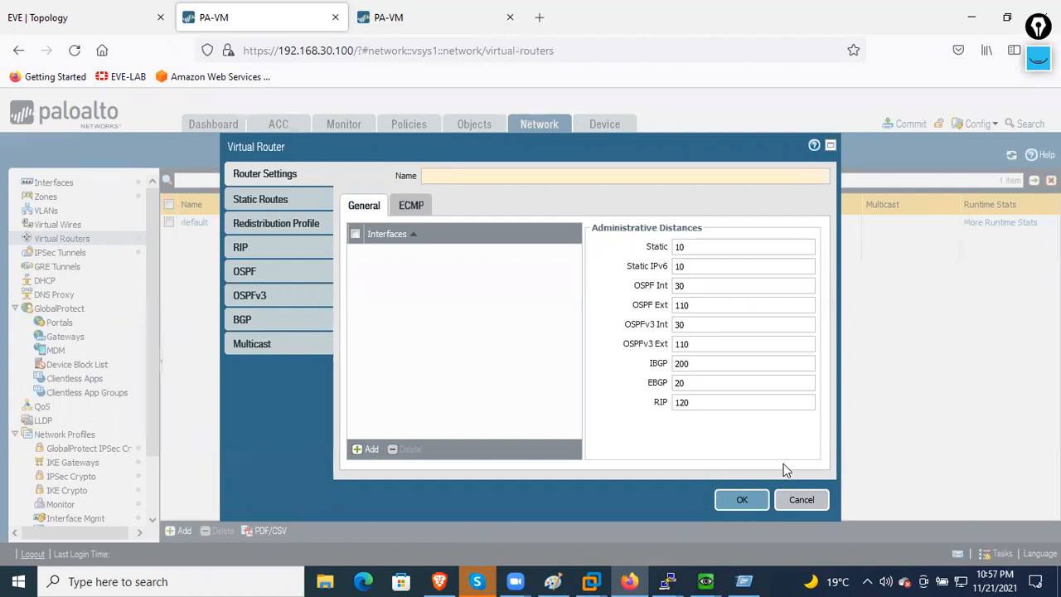
pyautogui.click(793, 499)
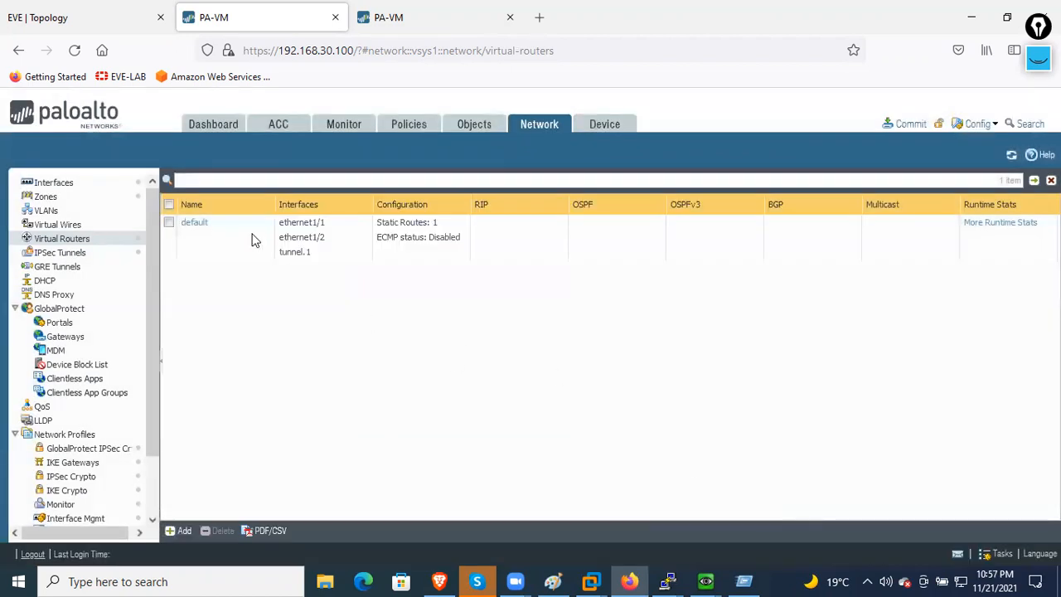
pyautogui.click(206, 225)
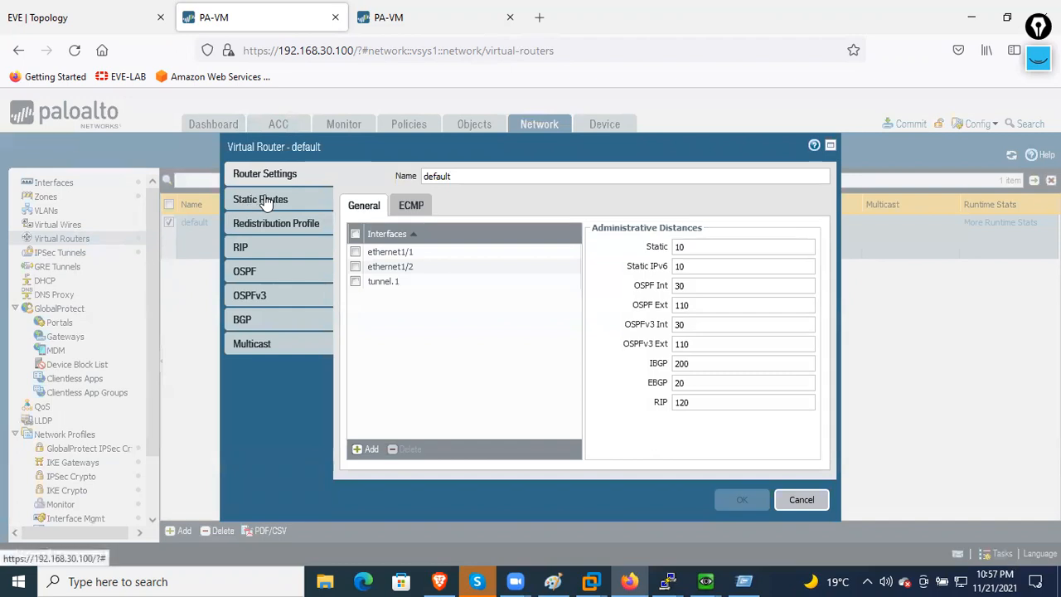
pyautogui.click(263, 200)
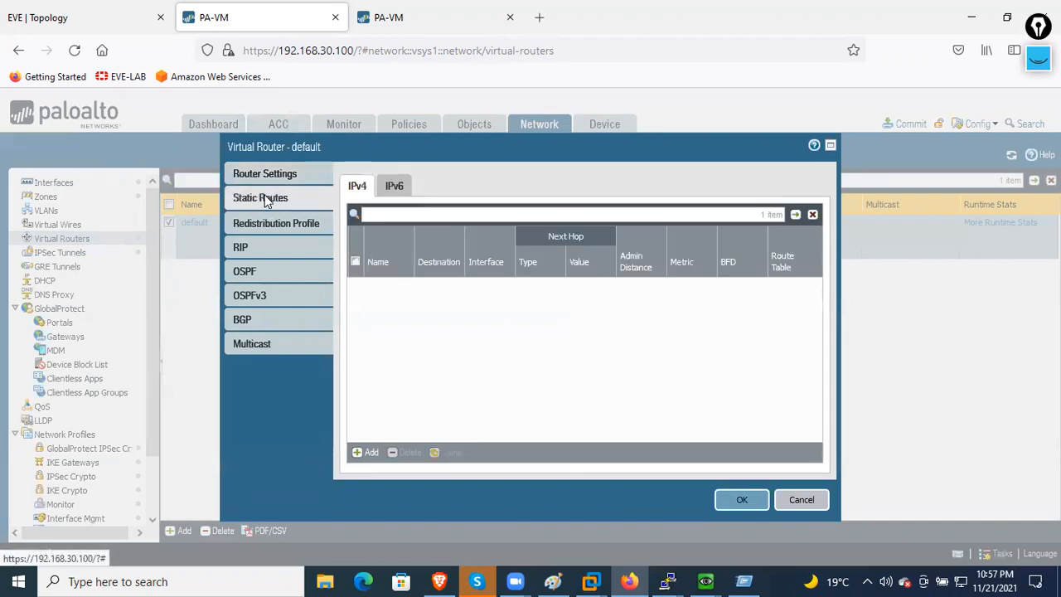
pyautogui.click(370, 454)
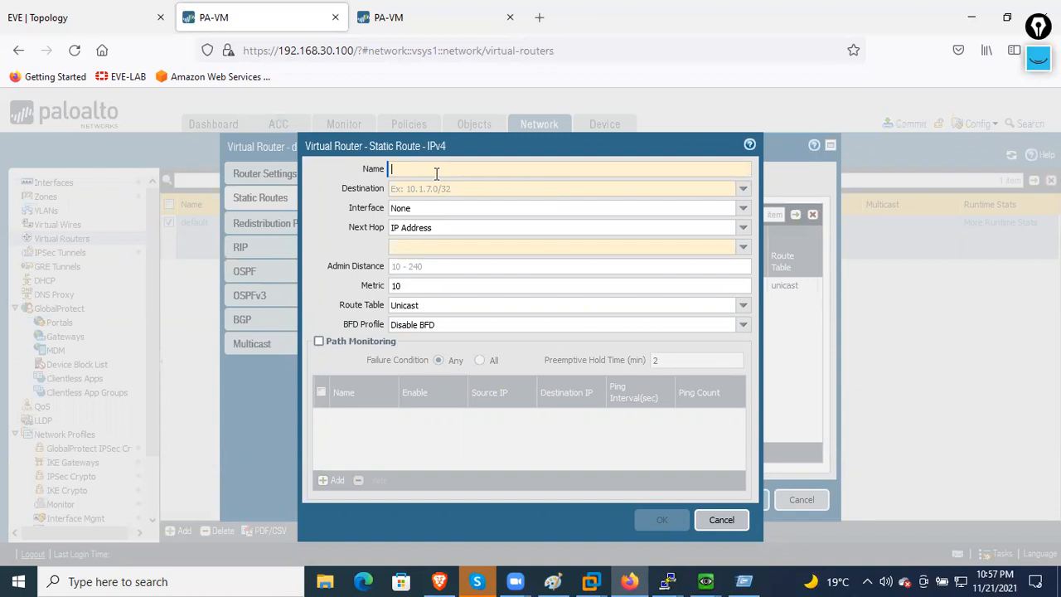
# - Name the static route FW1-FW2-VPN with destination 192.168.102.0/24
pyautogui.write('FW1-')
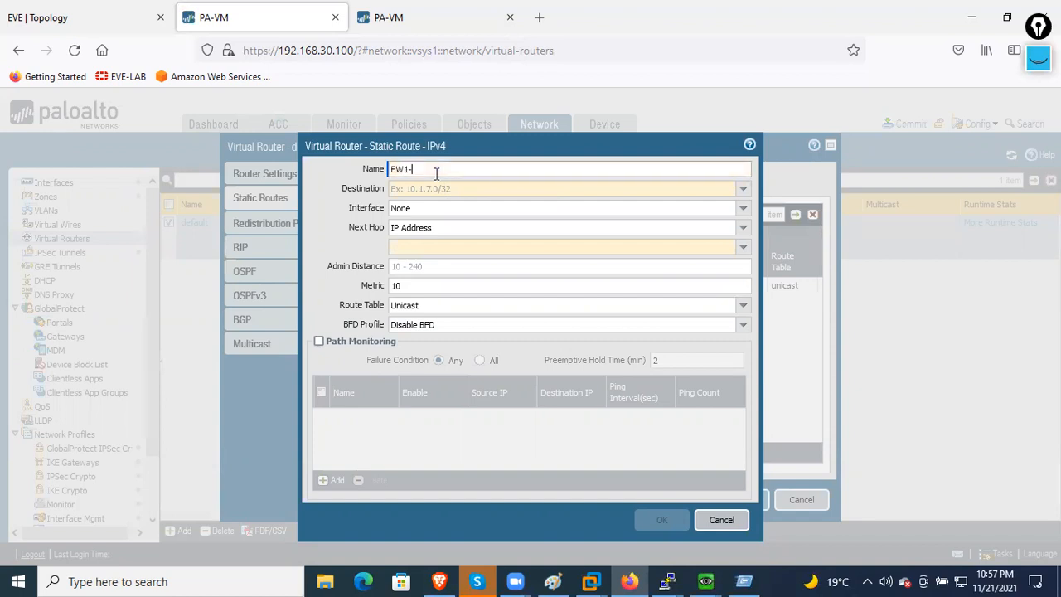
pyautogui.press('BackSpace')
pyautogui.write('-FW2-VPN')
pyautogui.click(471, 190)
pyautogui.write('192.168.')
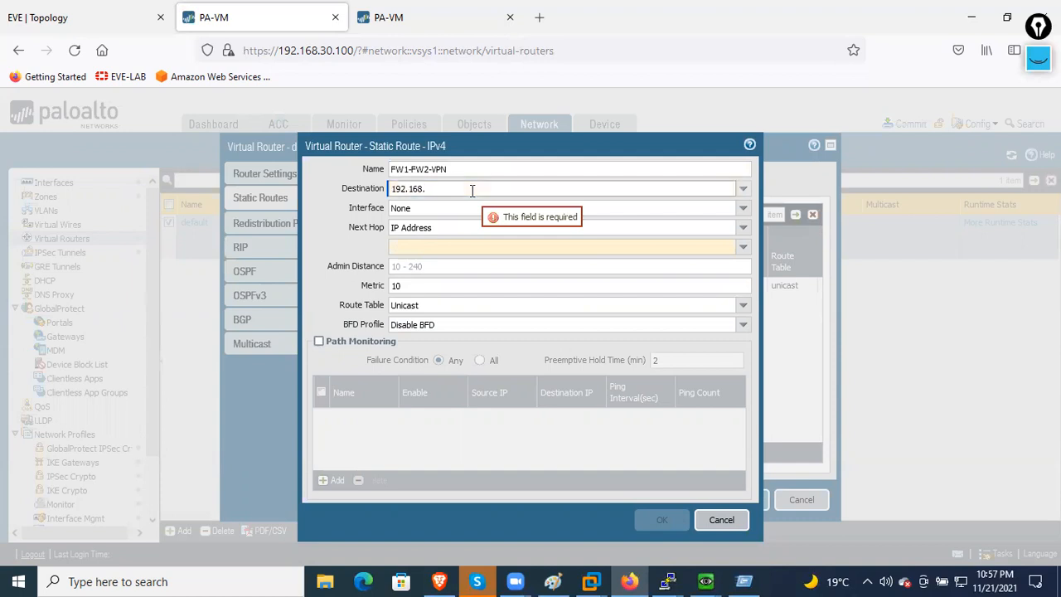
pyautogui.write('102.0/2')
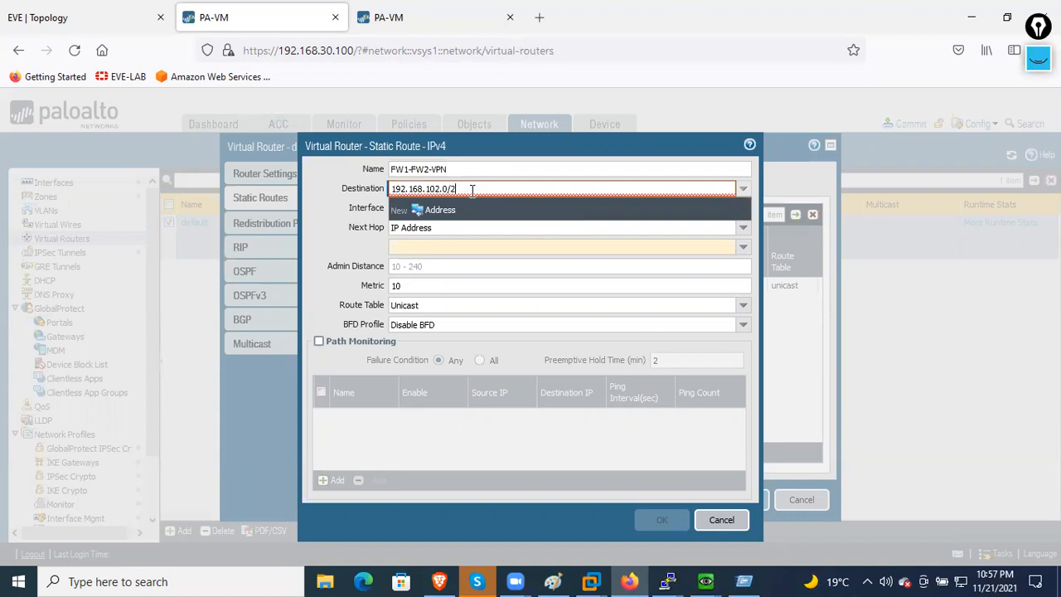
pyautogui.write('4')
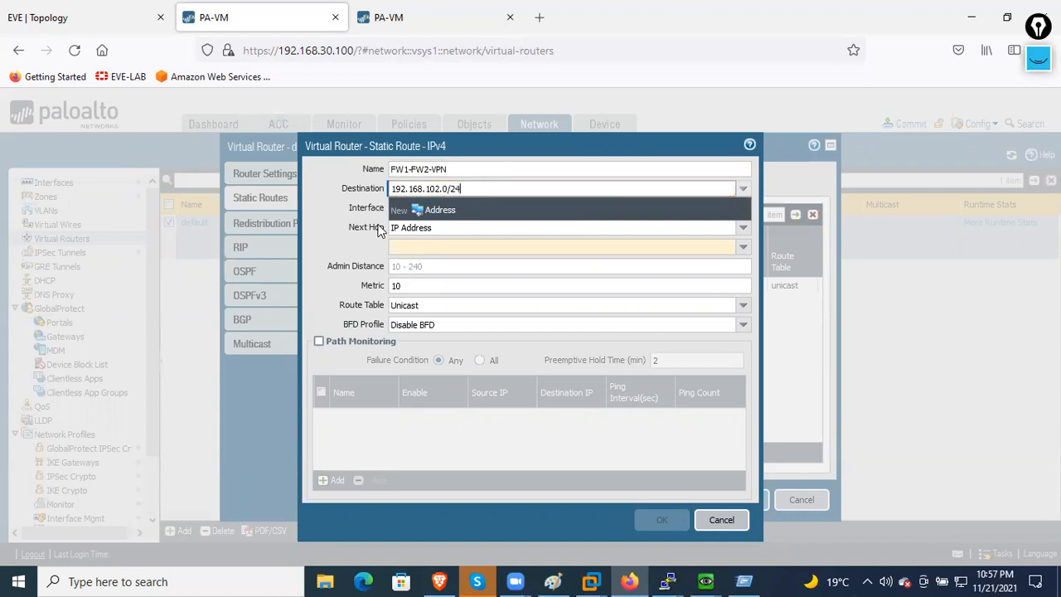
pyautogui.click(348, 259)
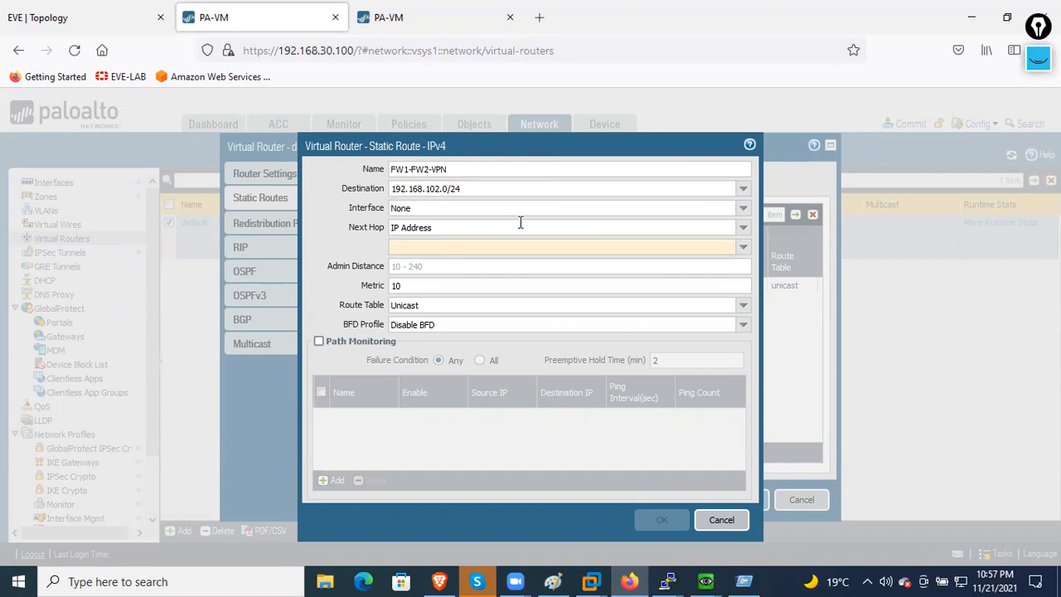
# - Send the route via tunnel.1 to next hop 192.168.1.2, saving the route and the default router
pyautogui.click(744, 210)
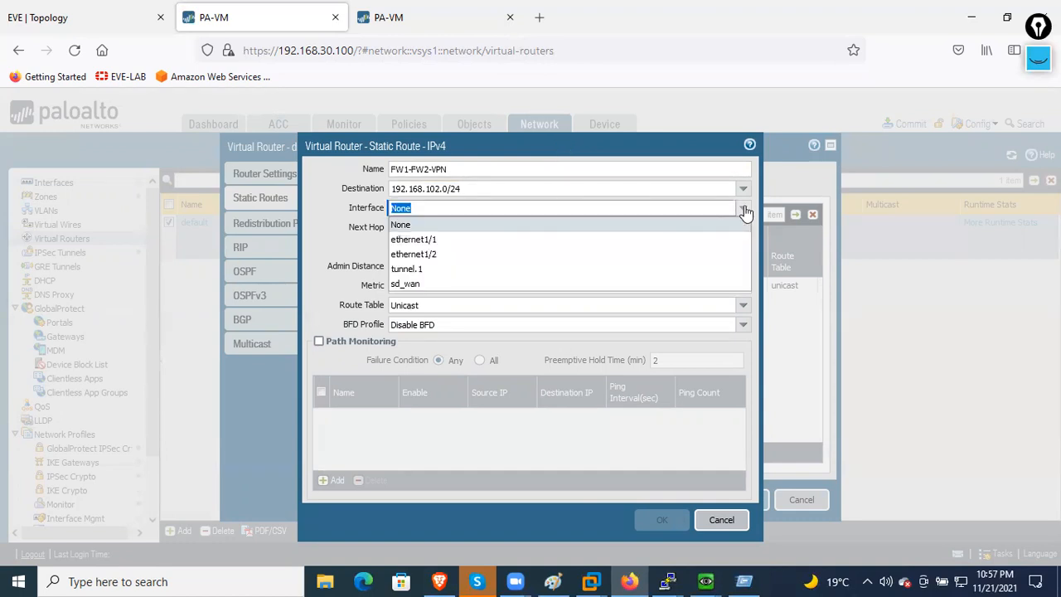
pyautogui.click(480, 269)
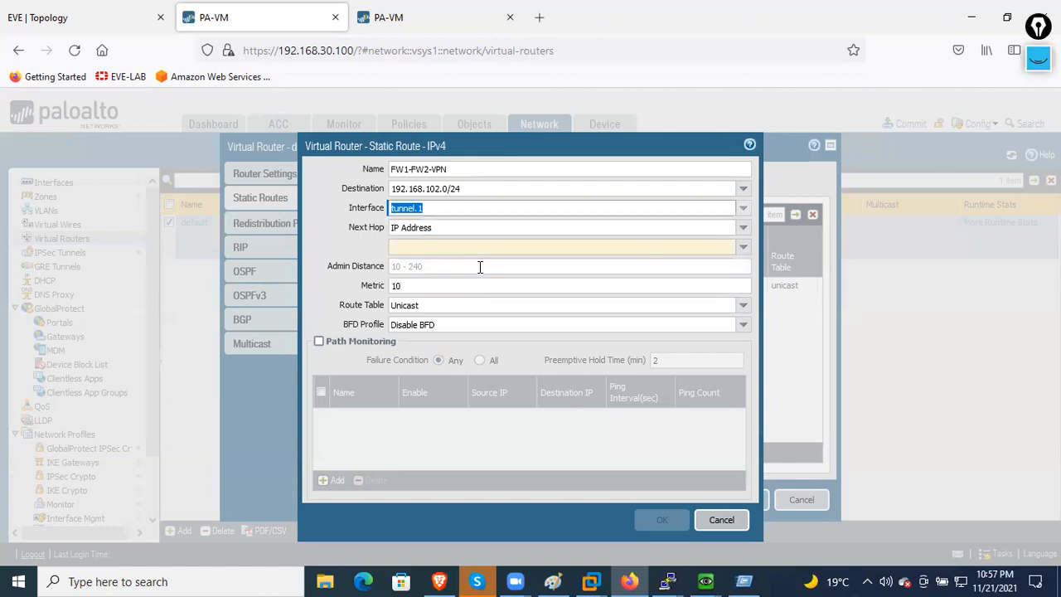
pyautogui.click(402, 247)
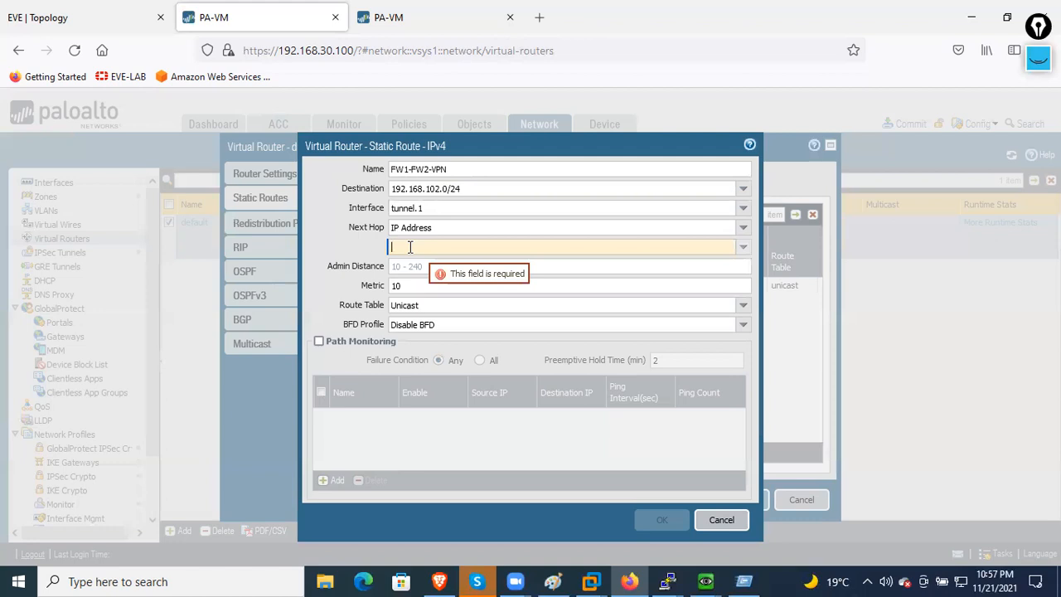
pyautogui.write('192.')
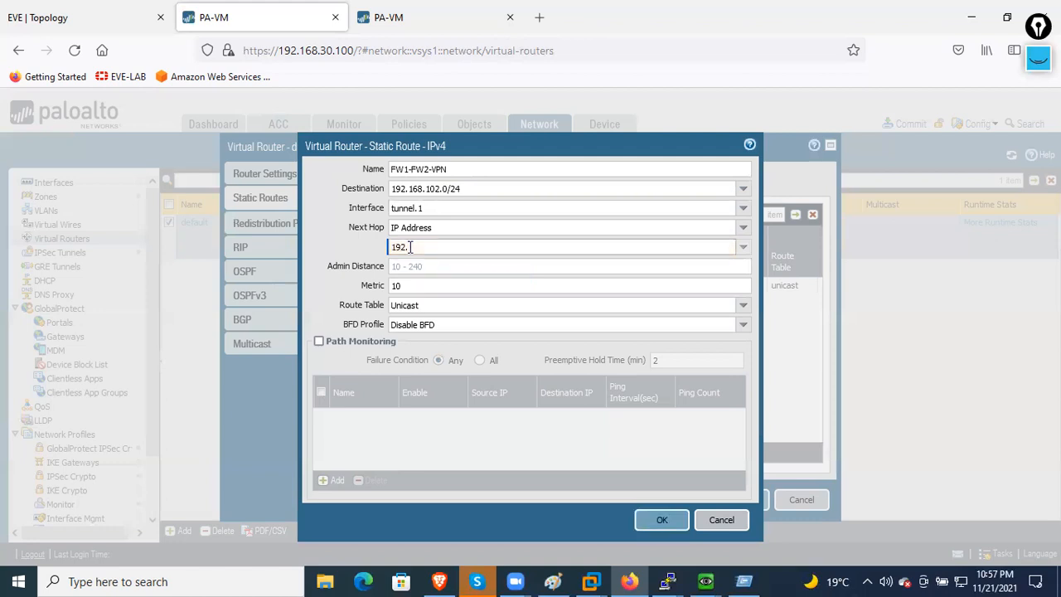
pyautogui.write('168.1.2')
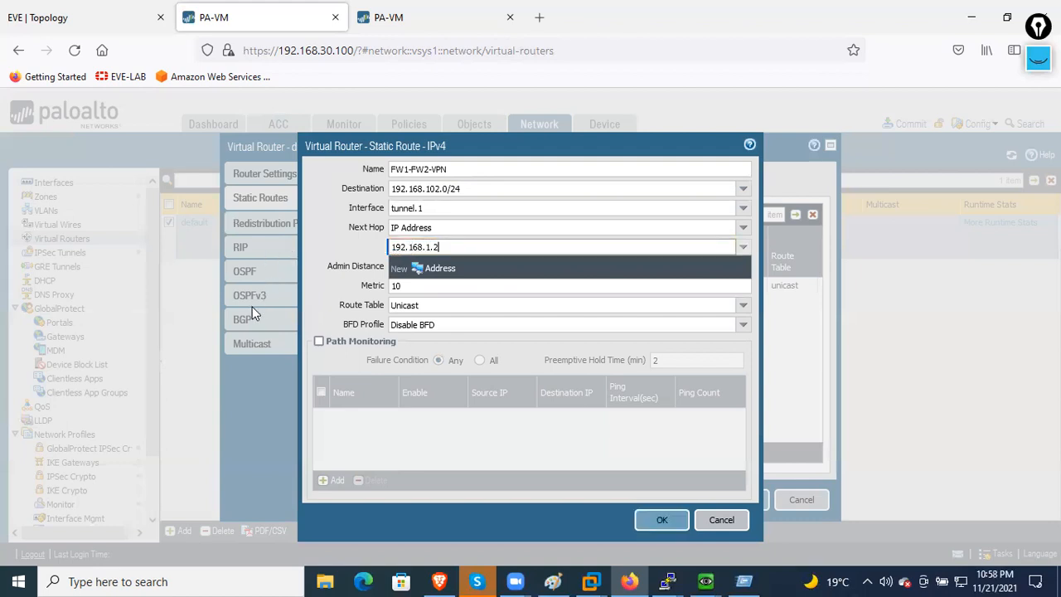
pyautogui.click(325, 253)
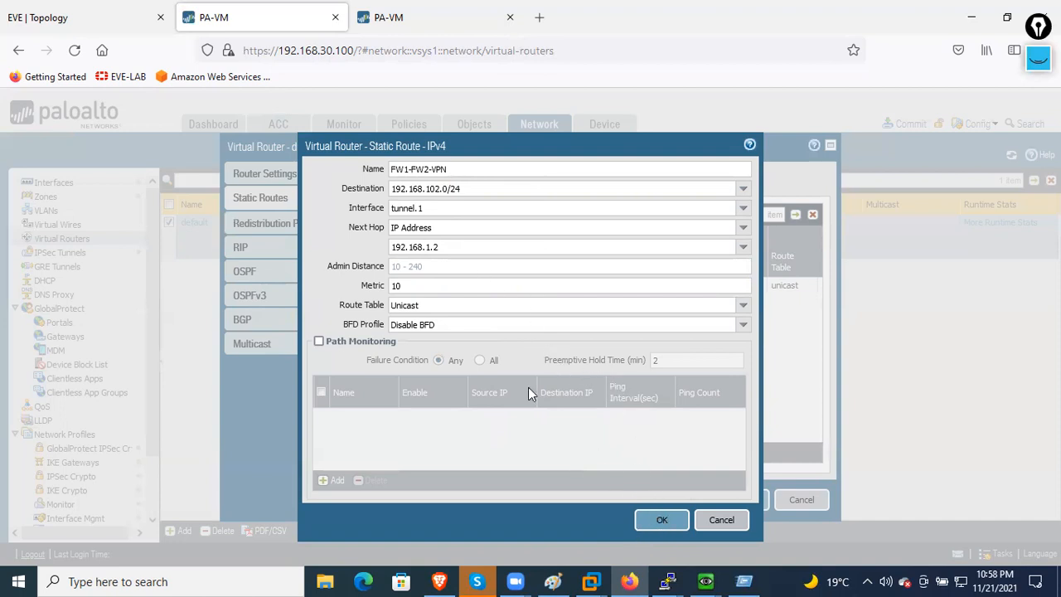
pyautogui.click(662, 523)
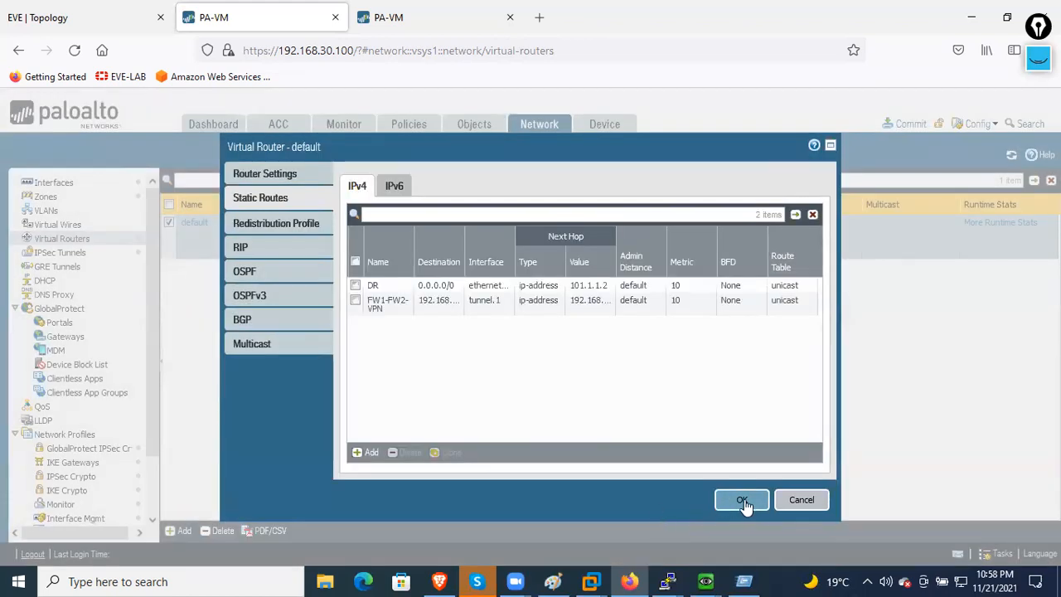
pyautogui.click(742, 501)
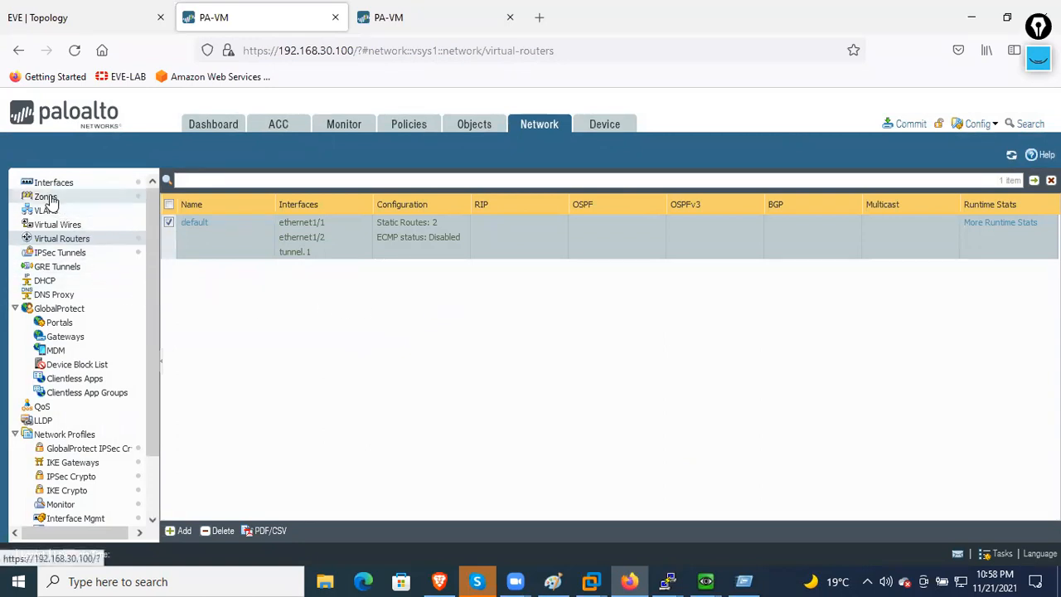
# - Create security rule INSIDE-VPN with source zone INSIDE
pyautogui.click(417, 128)
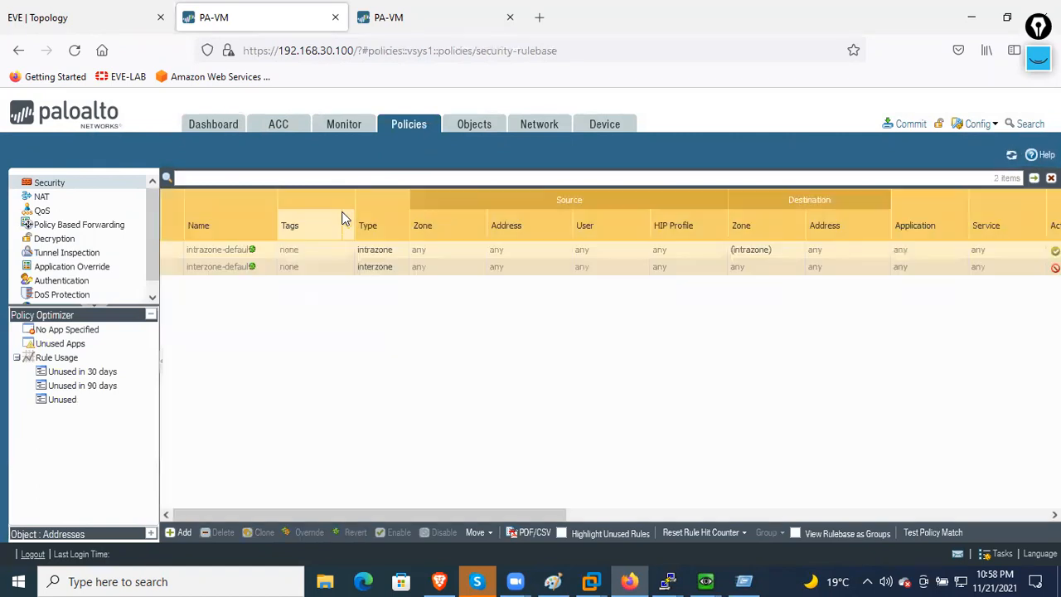
pyautogui.click(185, 533)
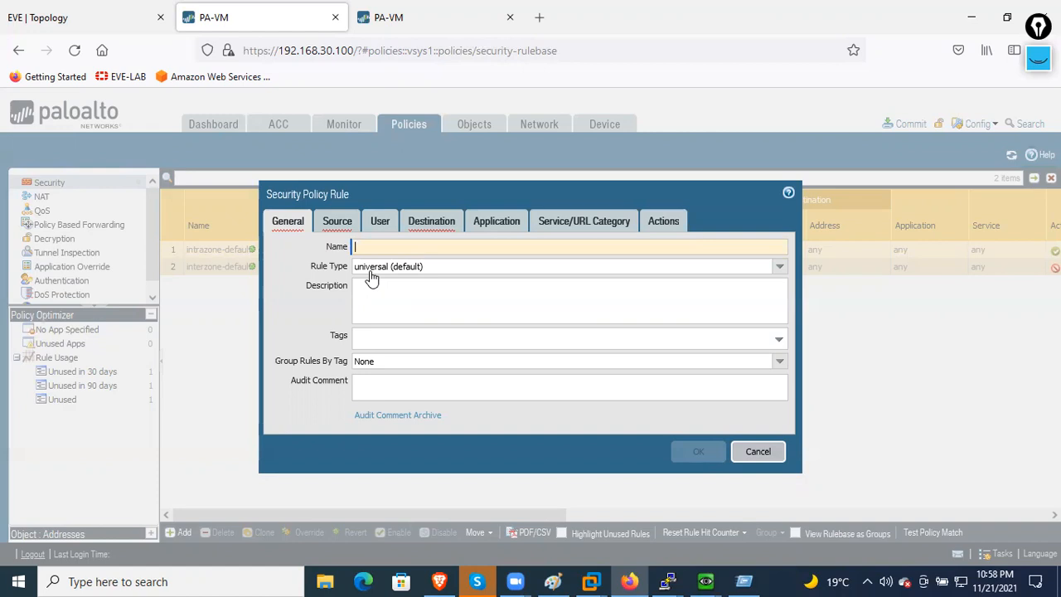
pyautogui.write('INSIDE')
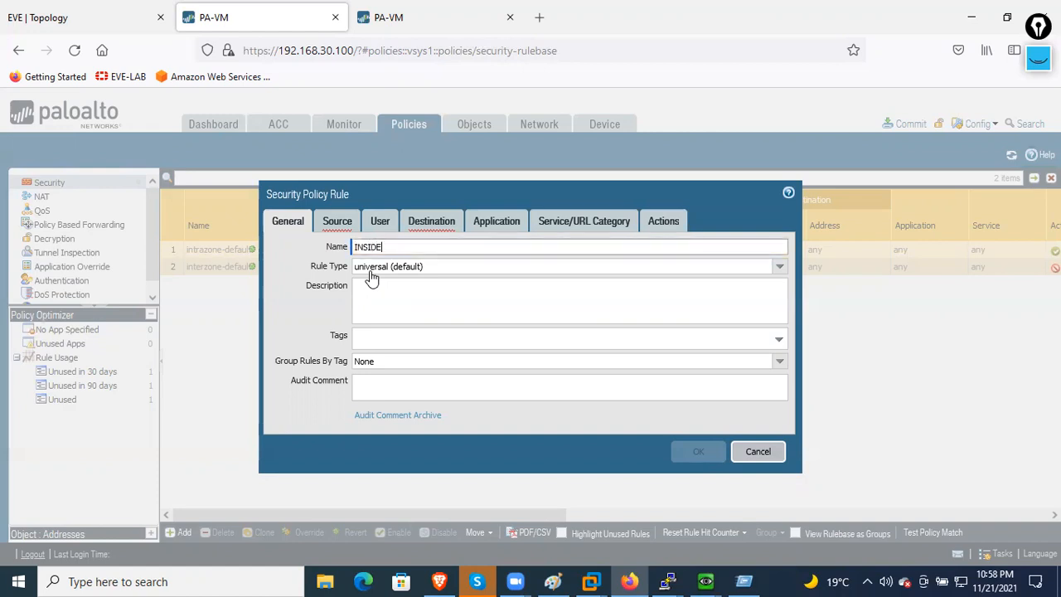
pyautogui.write('-VPN')
pyautogui.click(327, 222)
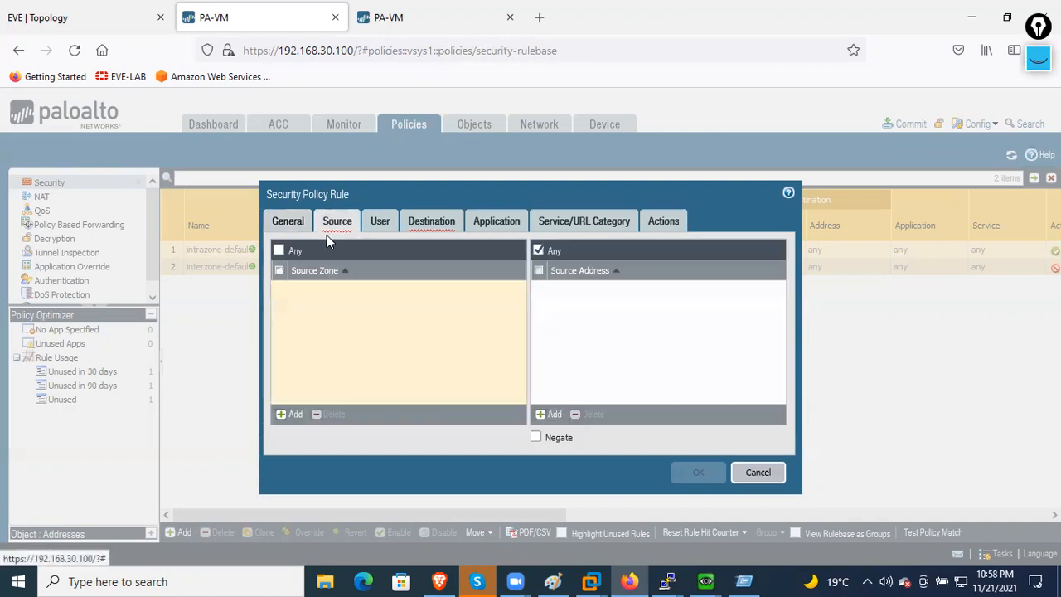
pyautogui.click(295, 415)
pyautogui.click(336, 306)
pyautogui.click(386, 362)
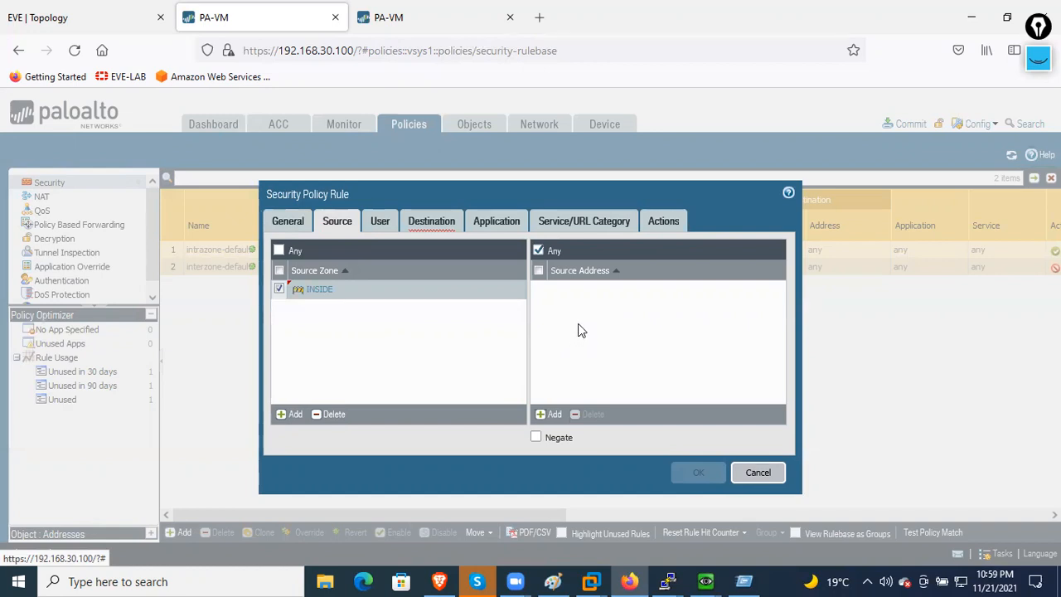
# - Set the INSIDE-VPN rule's destination zone to VPN and save it
pyautogui.click(433, 224)
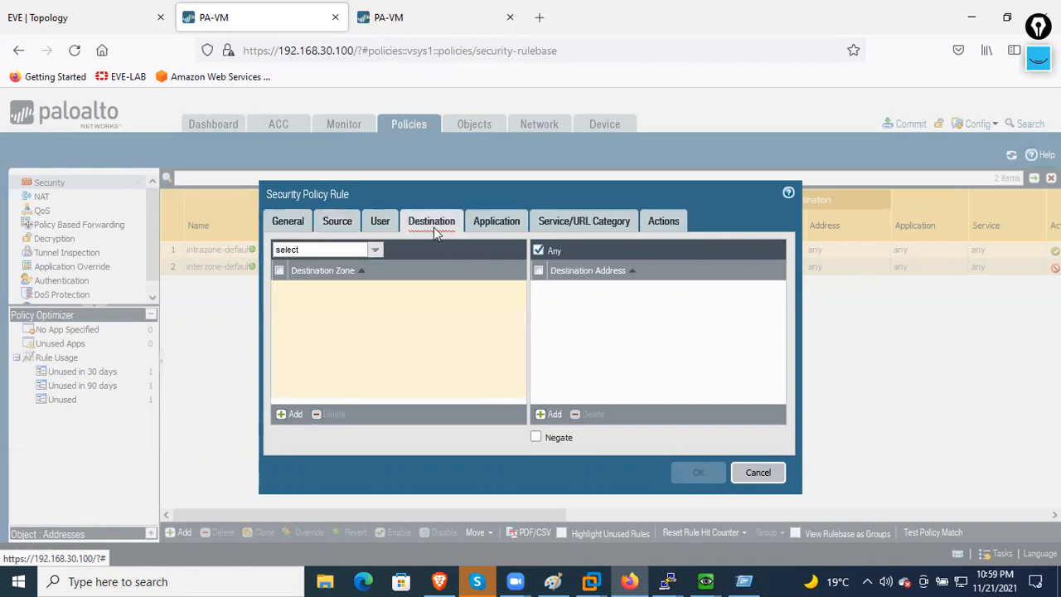
pyautogui.click(302, 423)
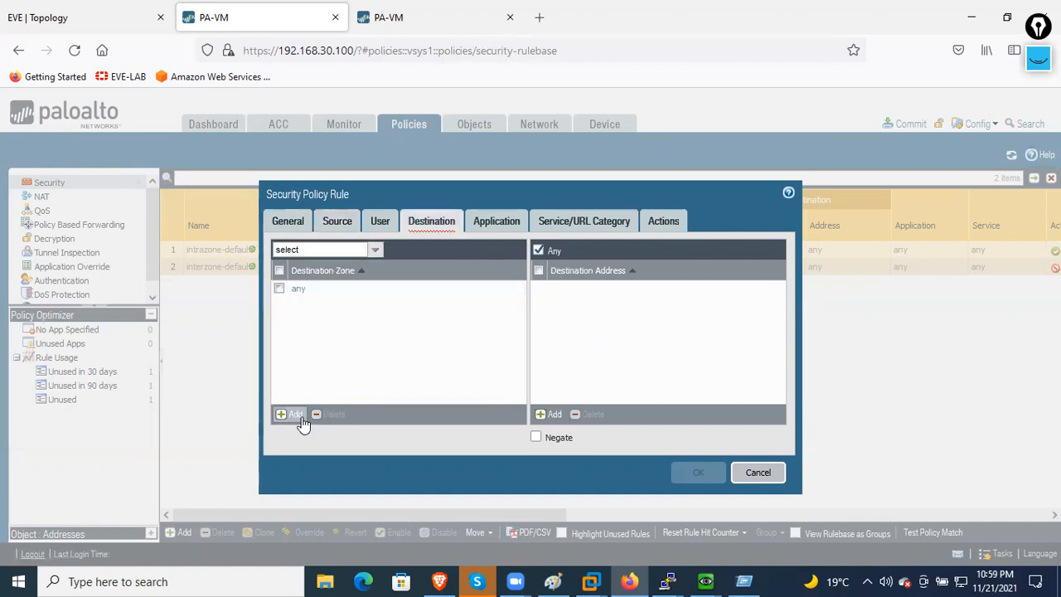
pyautogui.click(324, 334)
pyautogui.click(340, 350)
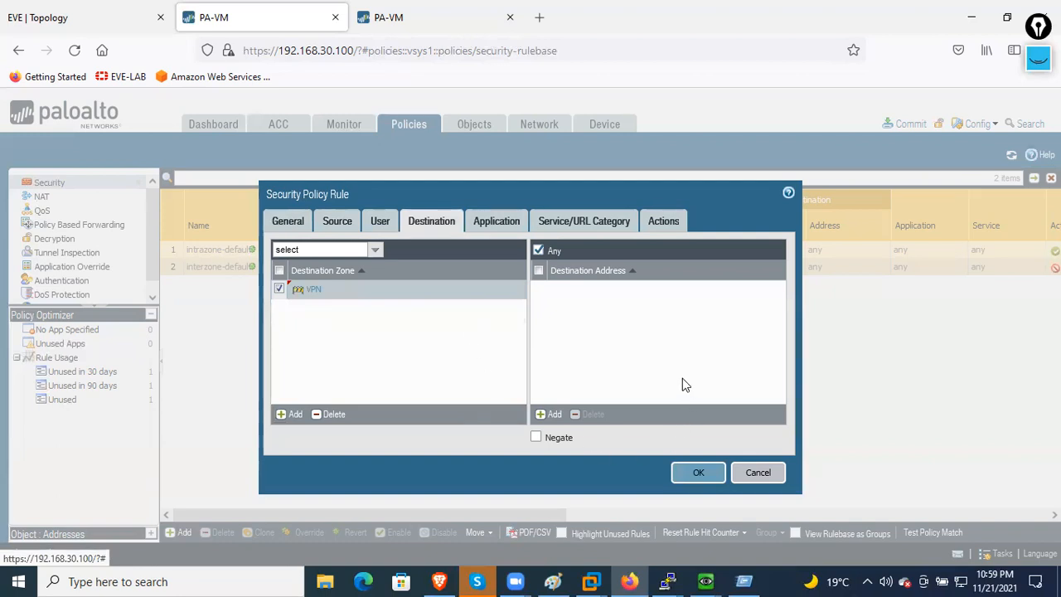
pyautogui.click(687, 472)
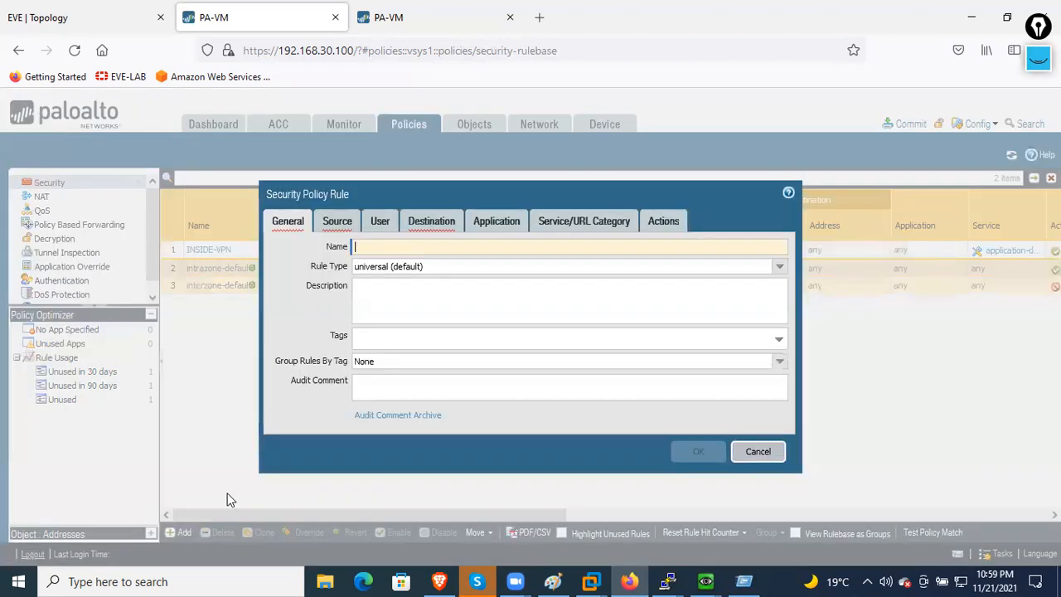
# - Name the new security rule VPN-INSIDE with source zone VPN
pyautogui.write('VPN-')
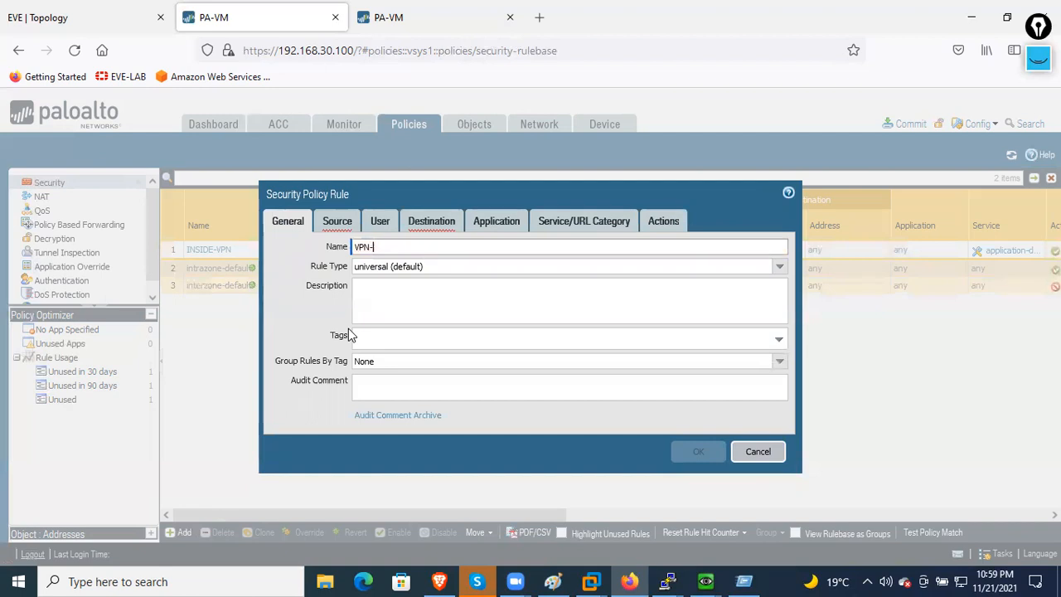
pyautogui.write('INSIDE')
pyautogui.click(337, 219)
pyautogui.click(297, 415)
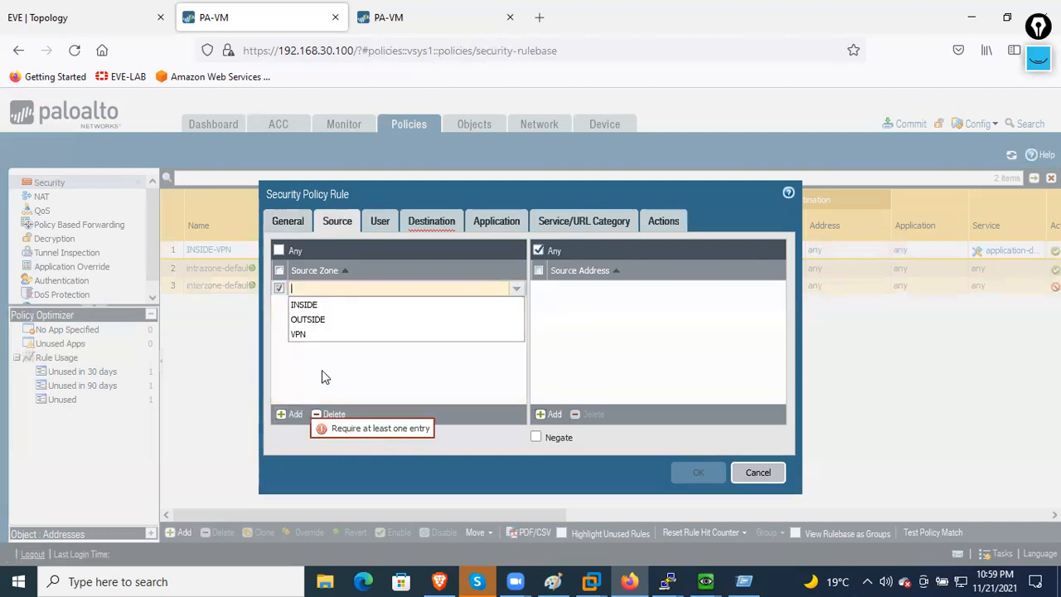
pyautogui.click(329, 336)
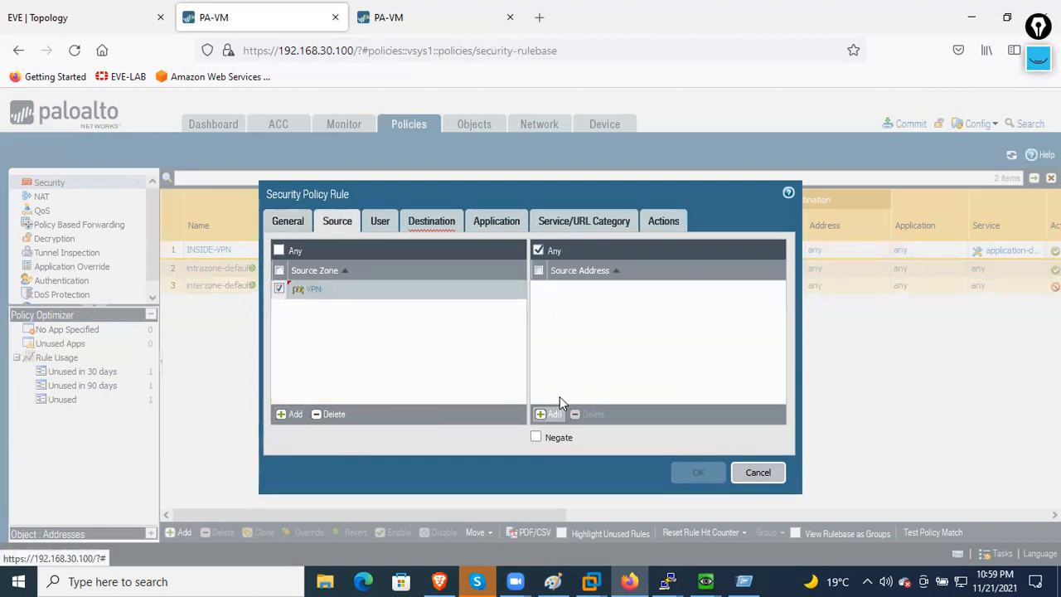
# - Set destination zone INSIDE, save the VPN-INSIDE rule, and commit the configuration
pyautogui.click(446, 227)
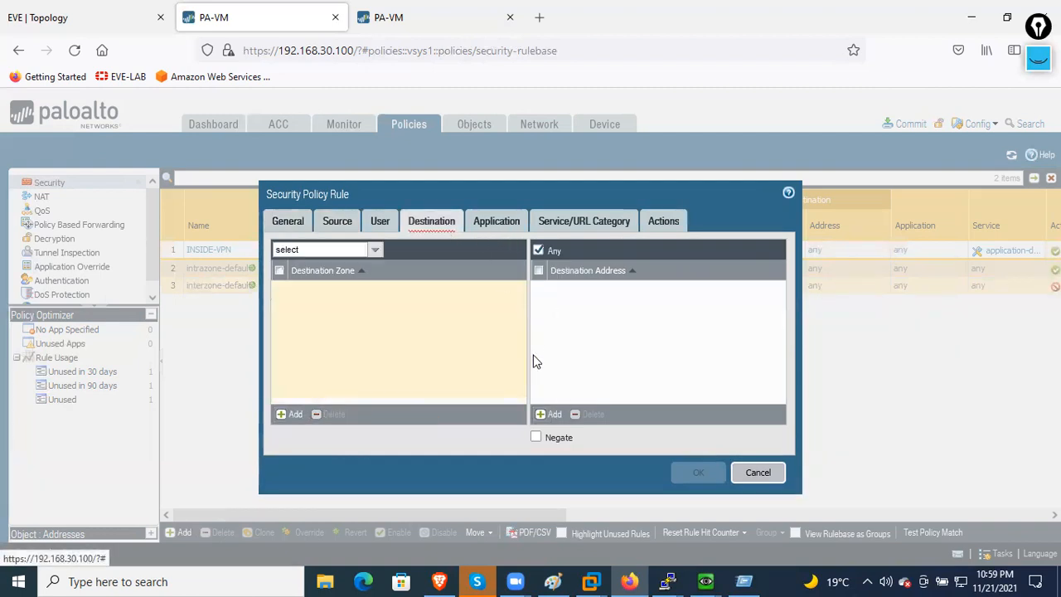
pyautogui.click(292, 414)
pyautogui.click(322, 306)
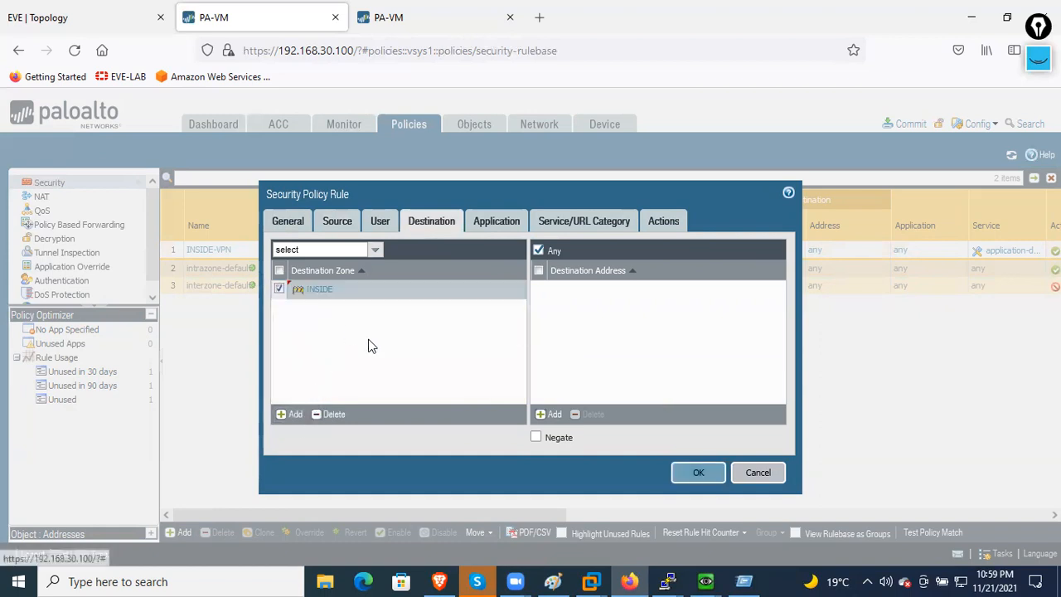
pyautogui.click(338, 224)
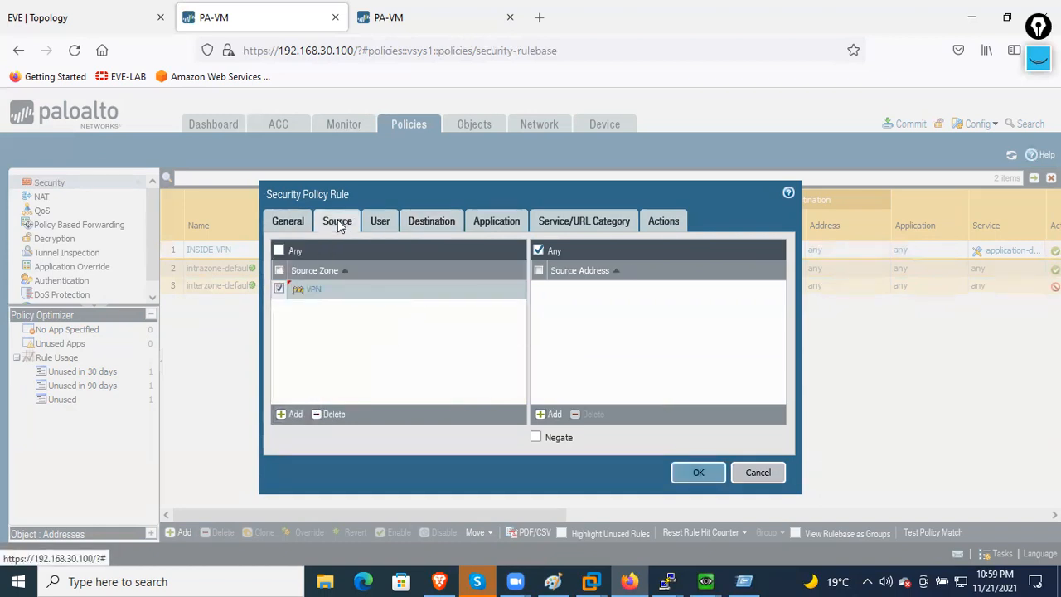
pyautogui.click(418, 219)
pyautogui.click(697, 474)
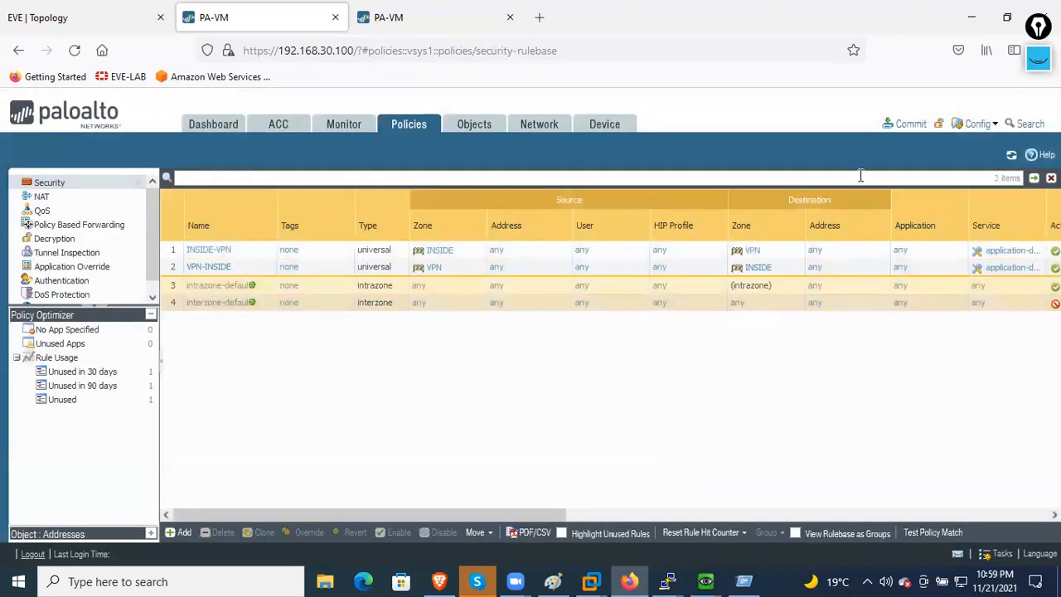
pyautogui.click(907, 123)
pyautogui.click(672, 503)
# - Switch to the 192.168.30.102 firewall and review its default virtual router without changing it
pyautogui.click(354, 28)
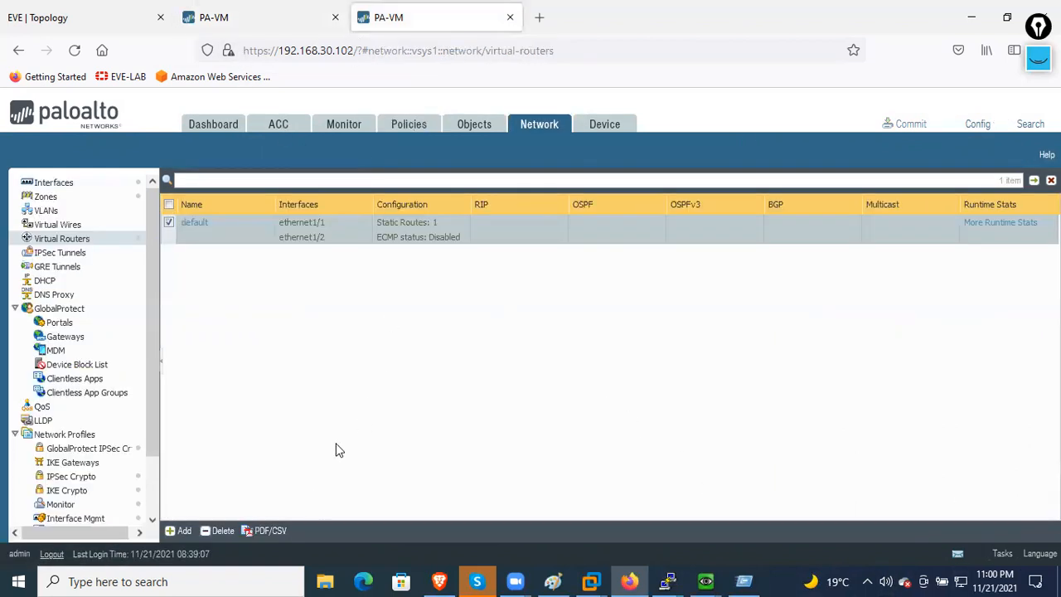
pyautogui.click(201, 222)
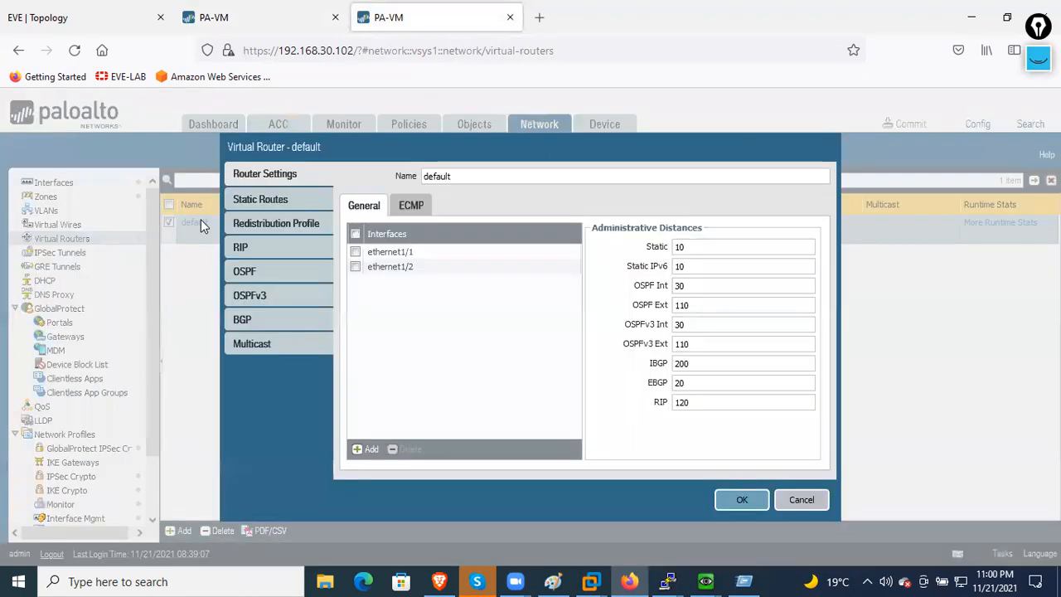
pyautogui.click(801, 500)
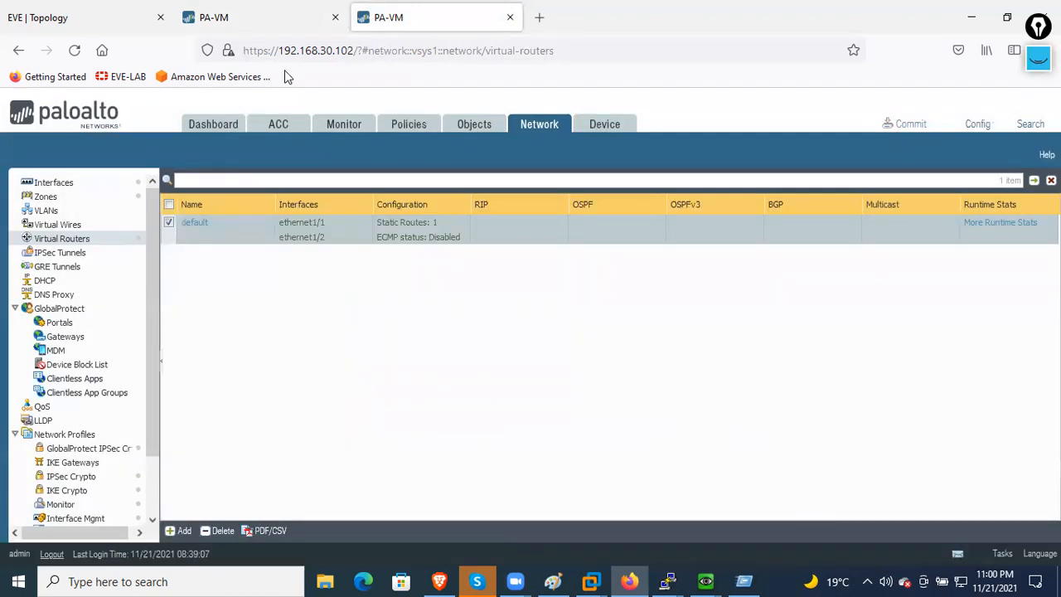
pyautogui.click(218, 27)
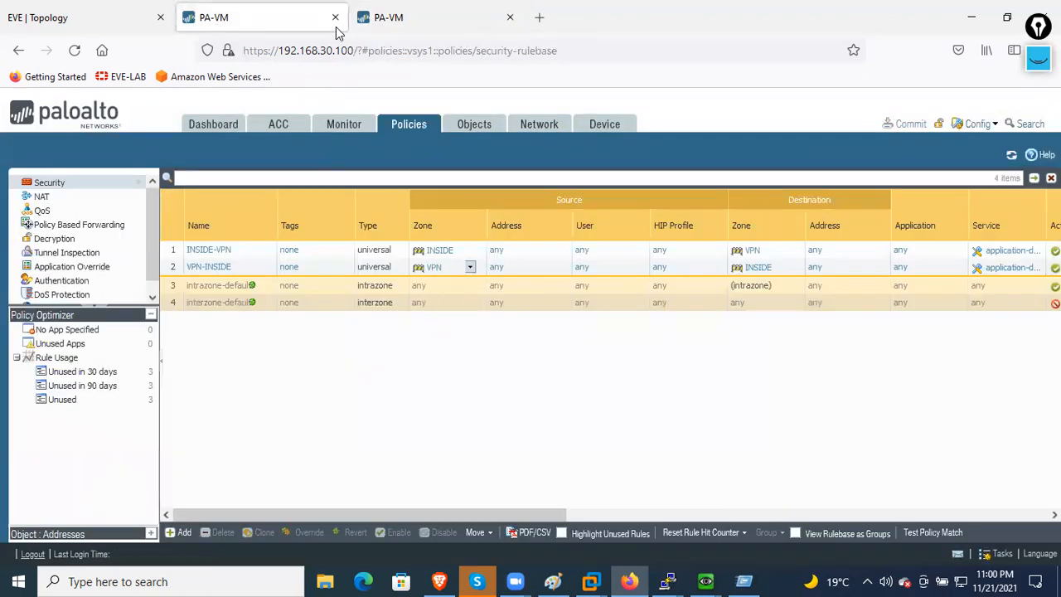
pyautogui.click(362, 27)
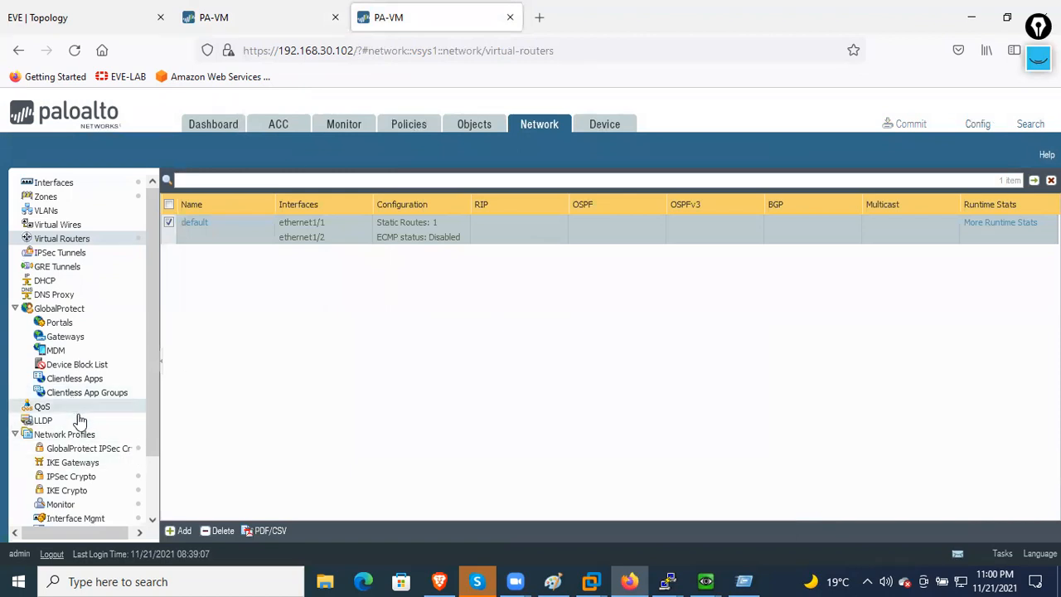
pyautogui.scroll(-2, 80, 423)
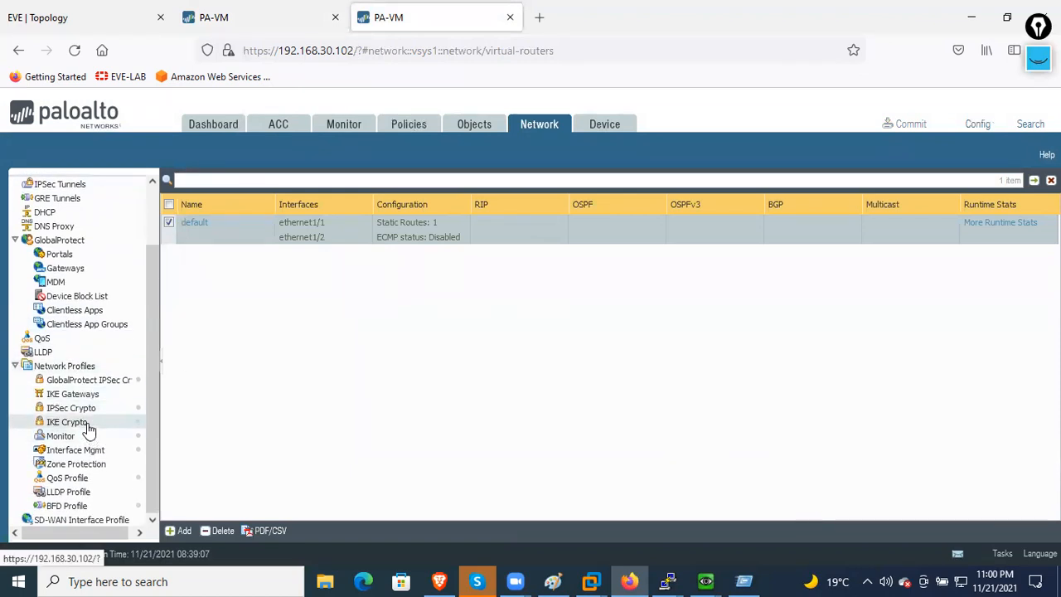
# - Start IKE crypto profile FW2-FW1 with DH group5, aes-256-cbc encryption and sha512 authentication
pyautogui.click(76, 423)
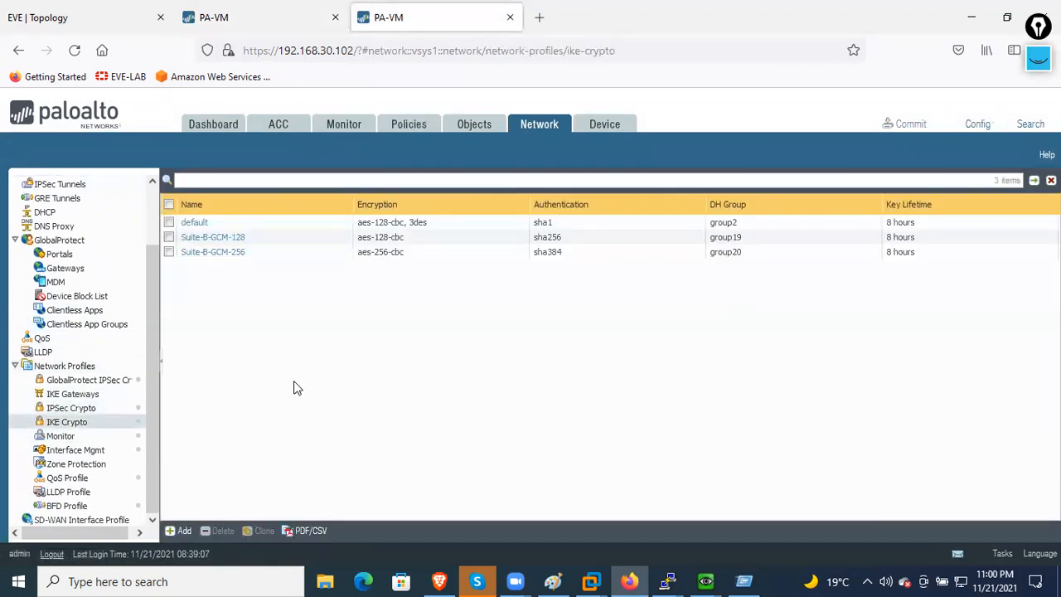
pyautogui.click(179, 531)
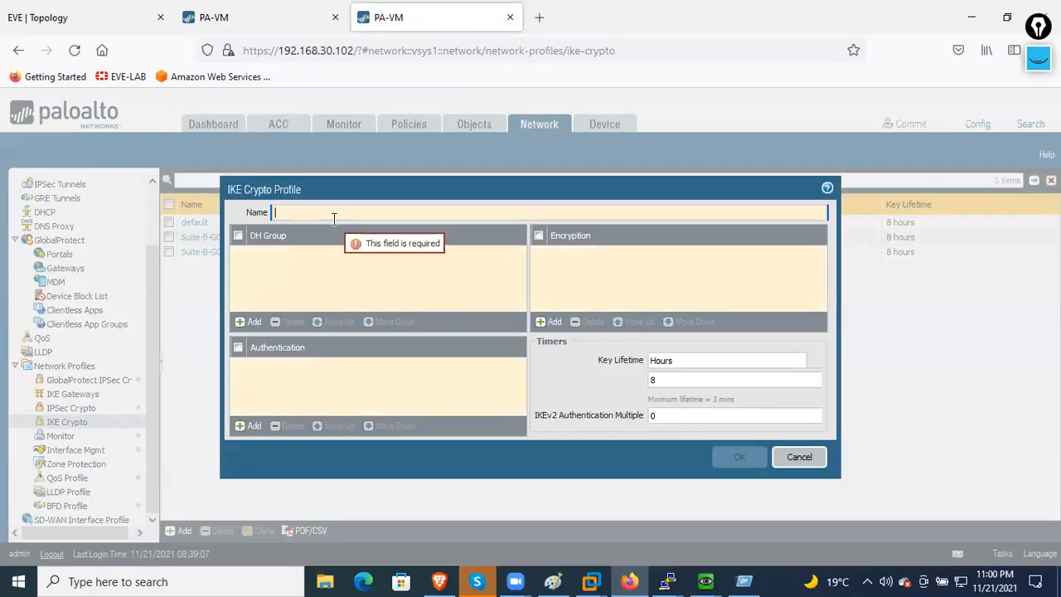
pyautogui.write('FW2-FW1')
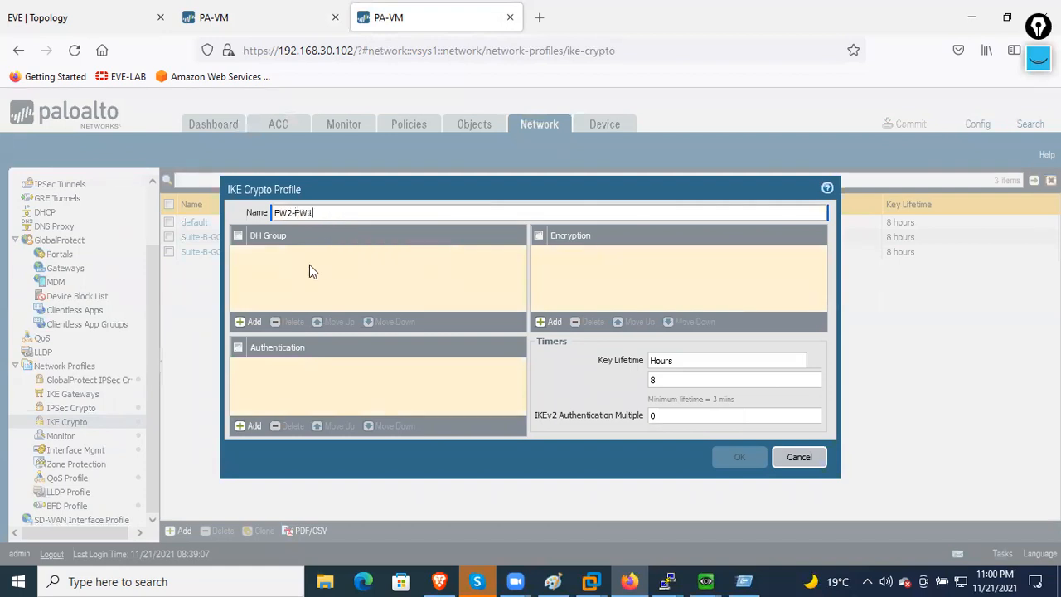
pyautogui.click(250, 322)
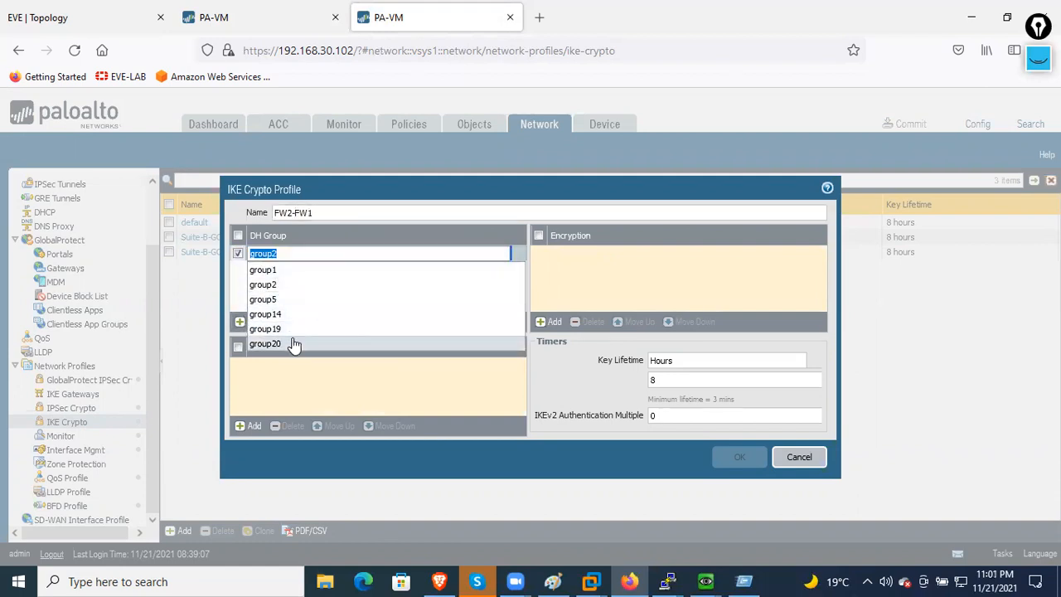
pyautogui.click(299, 300)
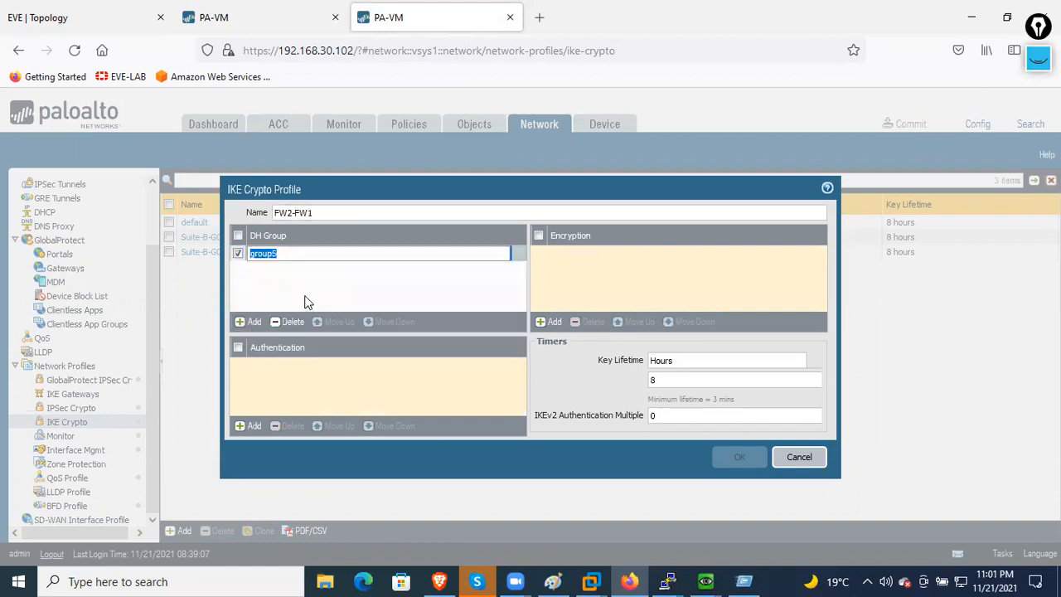
pyautogui.click(549, 320)
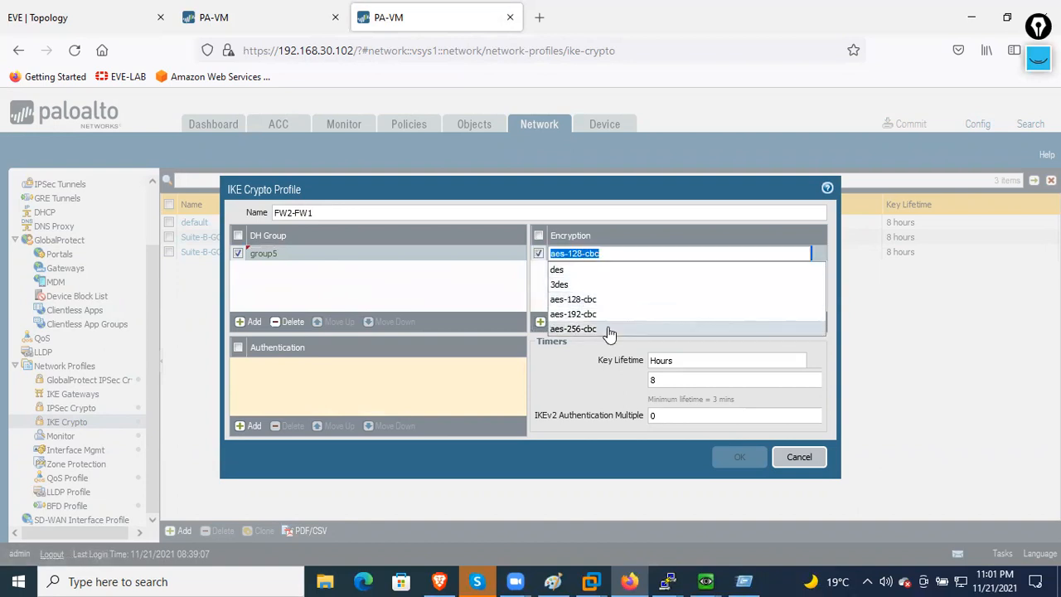
pyautogui.click(581, 329)
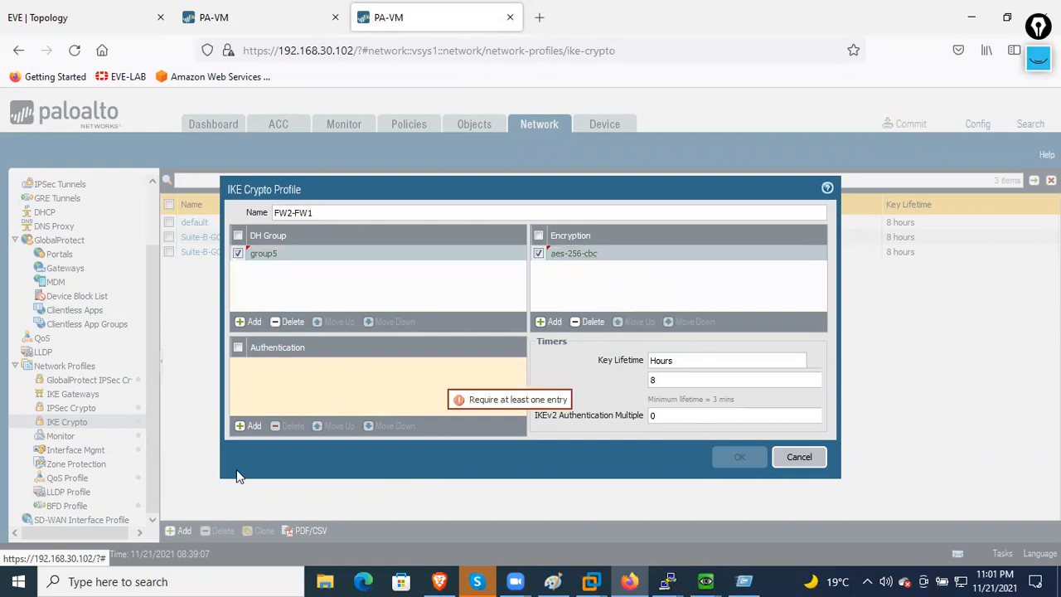
pyautogui.click(246, 425)
pyautogui.click(303, 444)
# - Set the key lifetime to 1800 seconds and save the FW2-FW1 IKE crypto profile
pyautogui.click(805, 361)
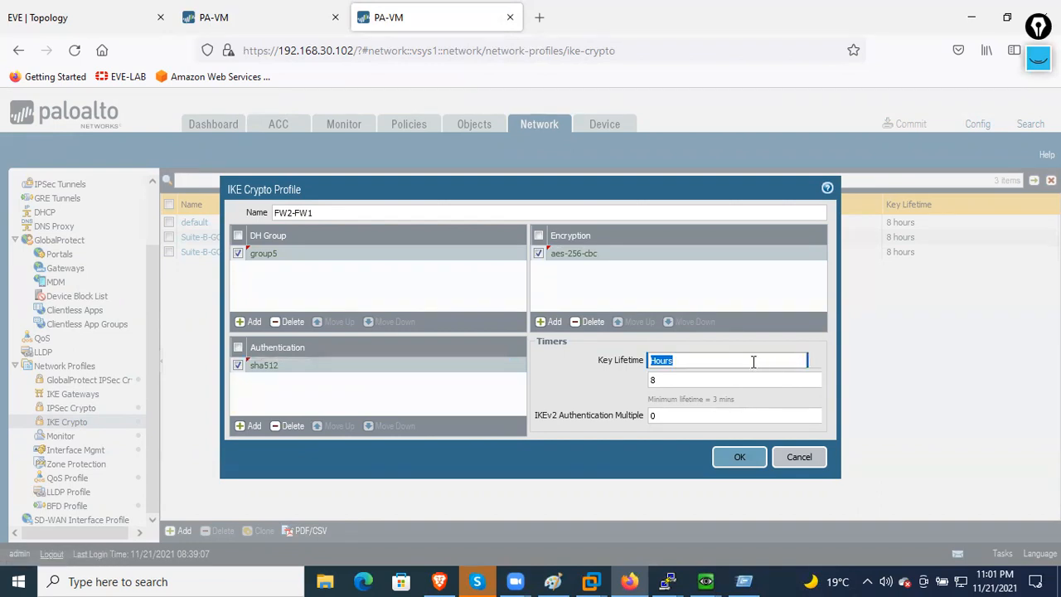
pyautogui.click(801, 360)
pyautogui.click(715, 382)
pyautogui.click(720, 363)
pyautogui.click(610, 379)
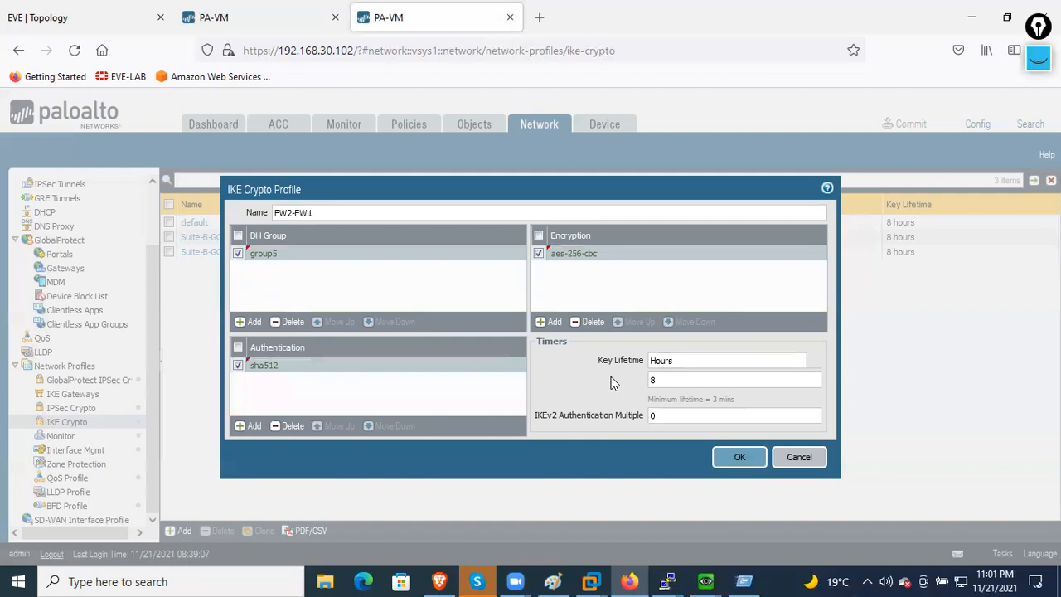
pyautogui.click(821, 364)
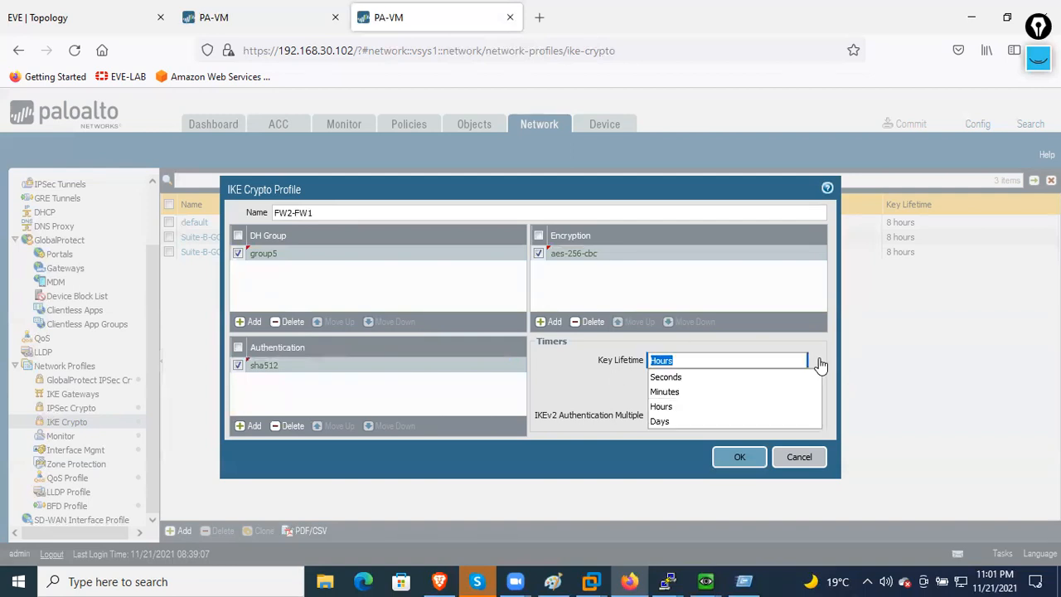
pyautogui.click(694, 378)
pyautogui.click(694, 382)
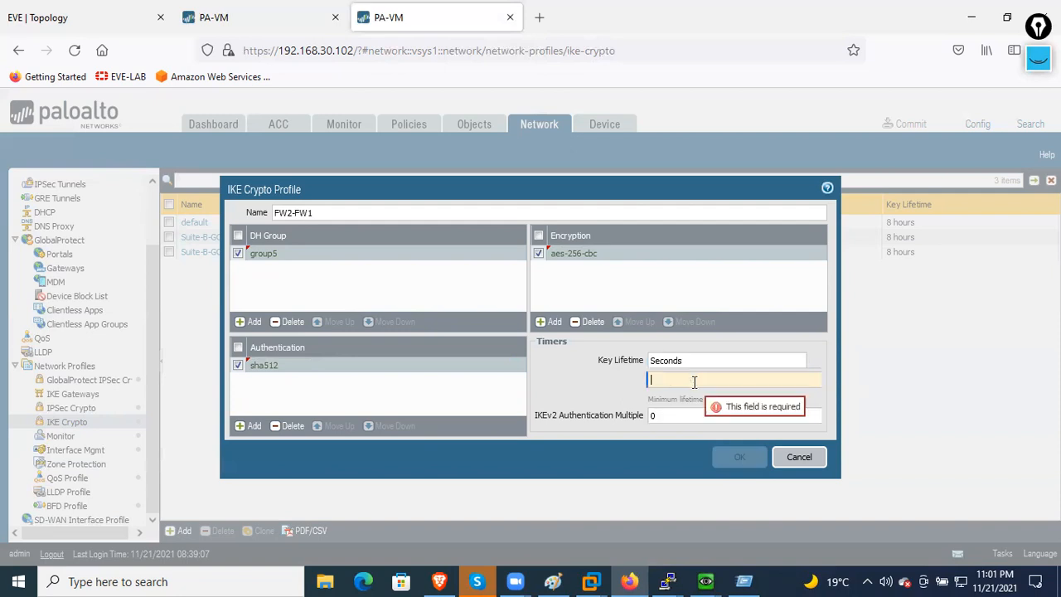
pyautogui.write('1800')
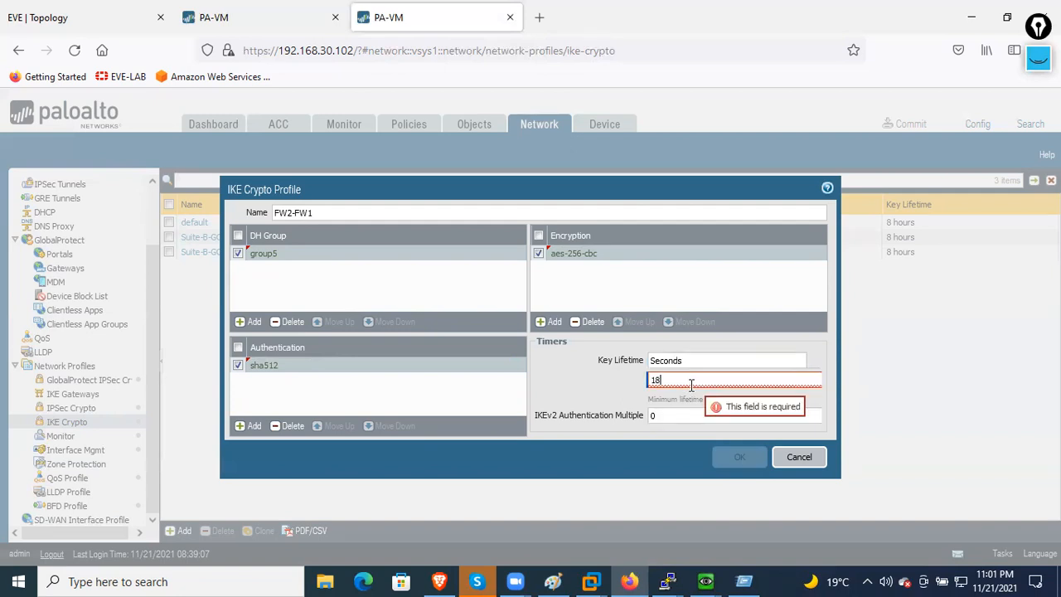
pyautogui.click(613, 401)
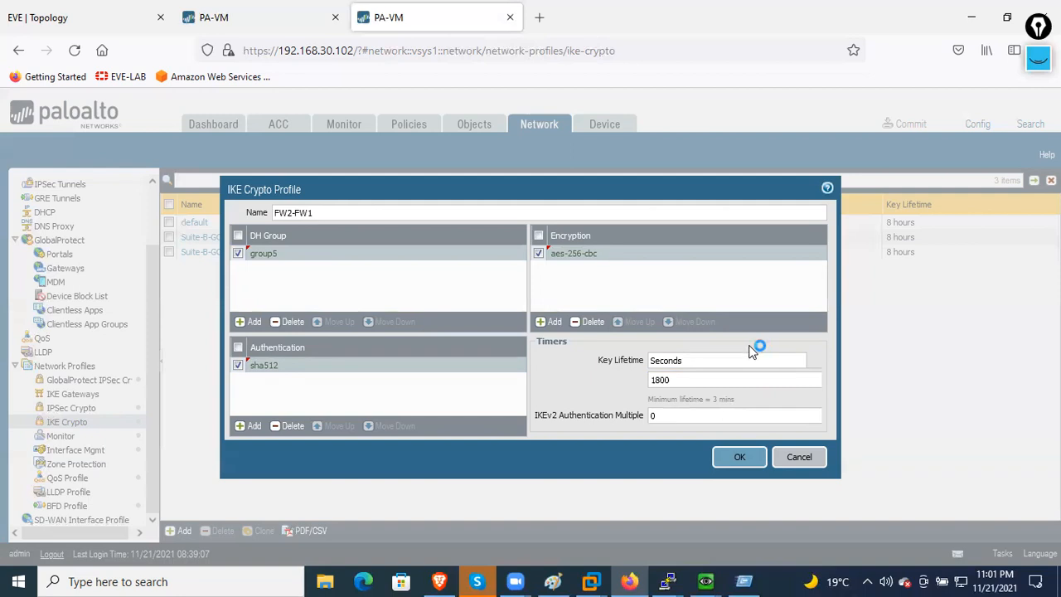
pyautogui.click(725, 459)
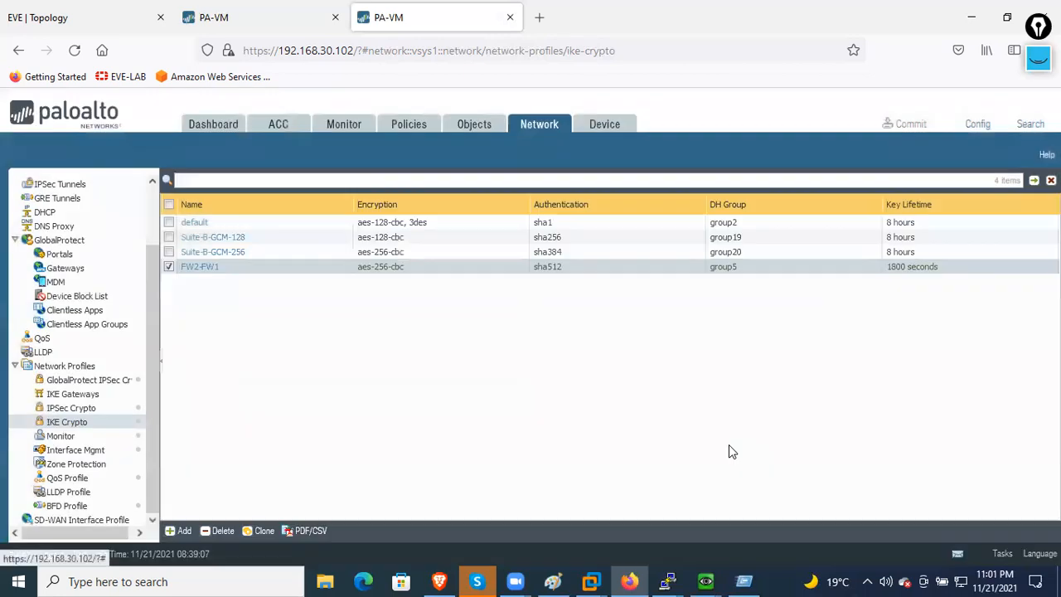
# - Start IPSec crypto profile FW2-FW1 with ESP, aes-256-cbc encryption and DH group5
pyautogui.click(97, 409)
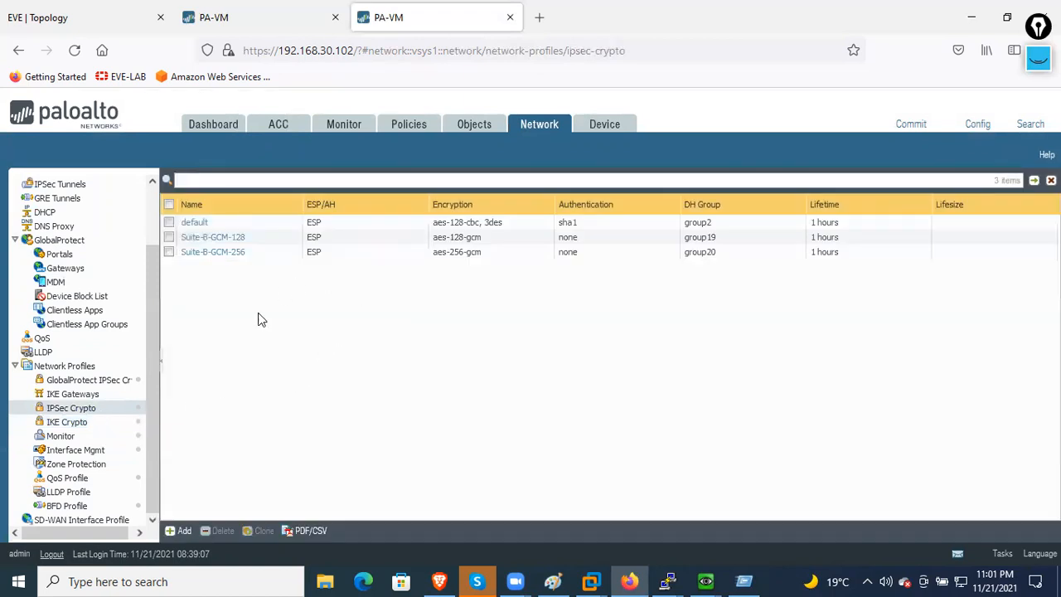
pyautogui.click(184, 531)
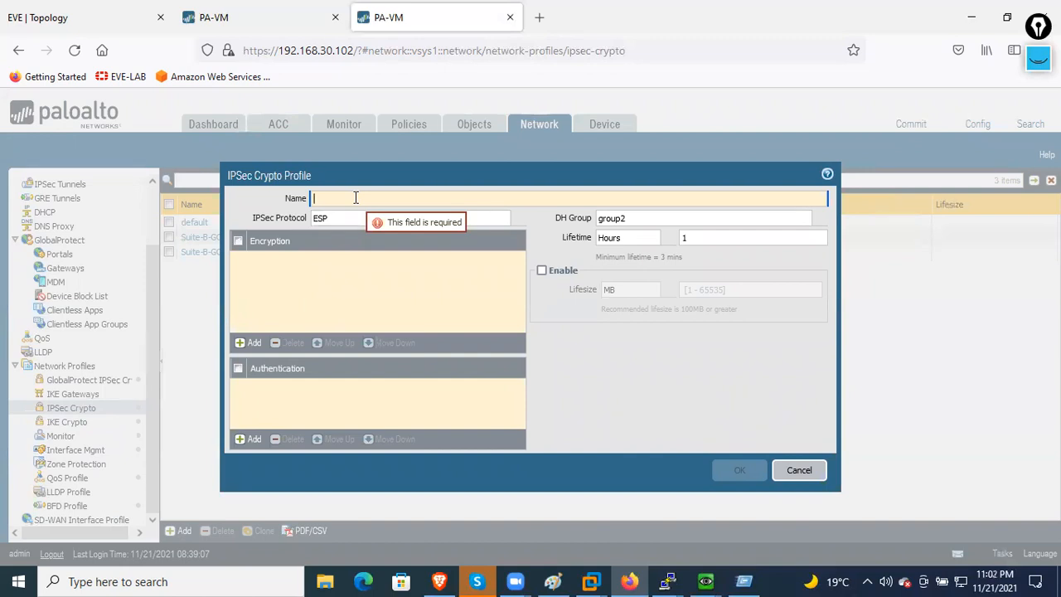
pyautogui.write('FW2-FW1')
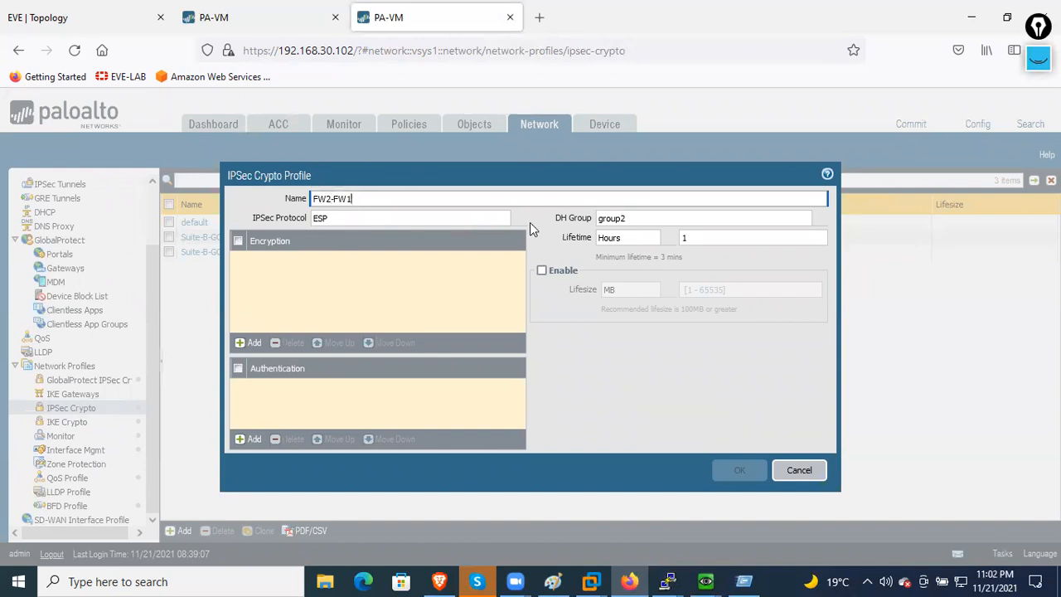
pyautogui.click(508, 217)
pyautogui.click(448, 234)
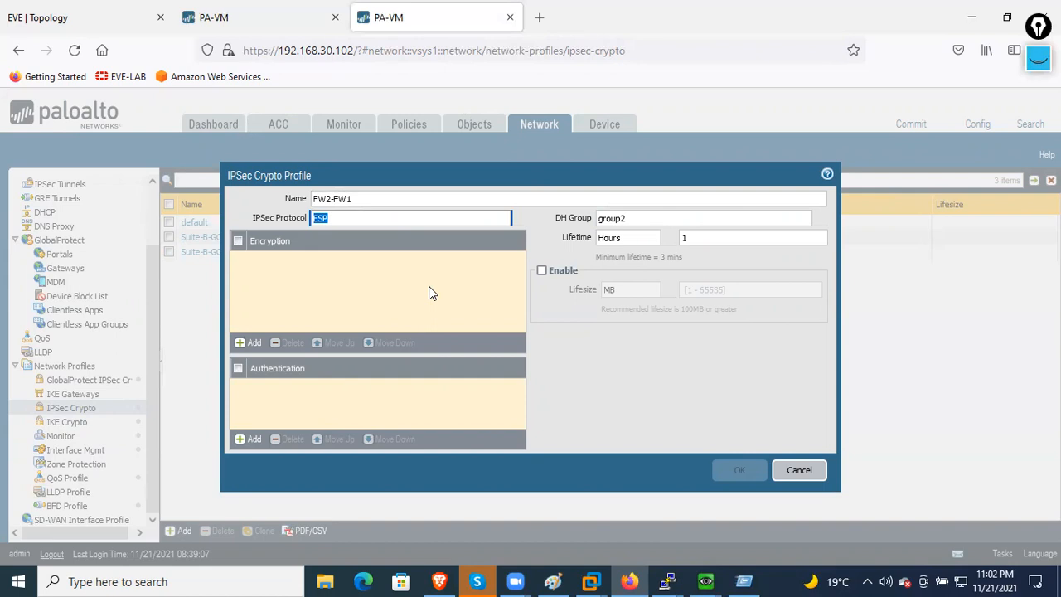
pyautogui.click(251, 342)
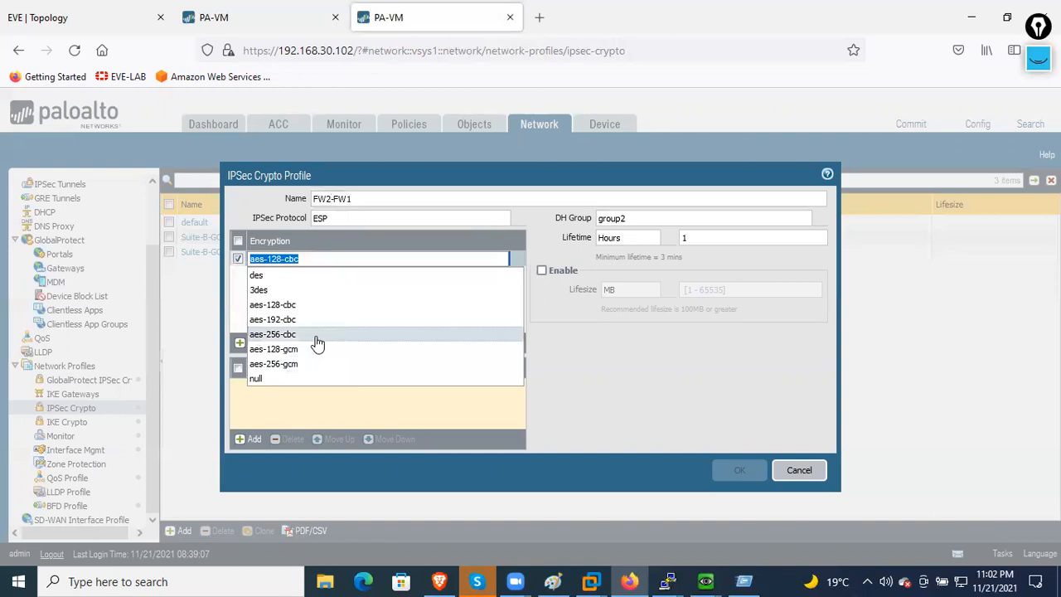
pyautogui.click(317, 335)
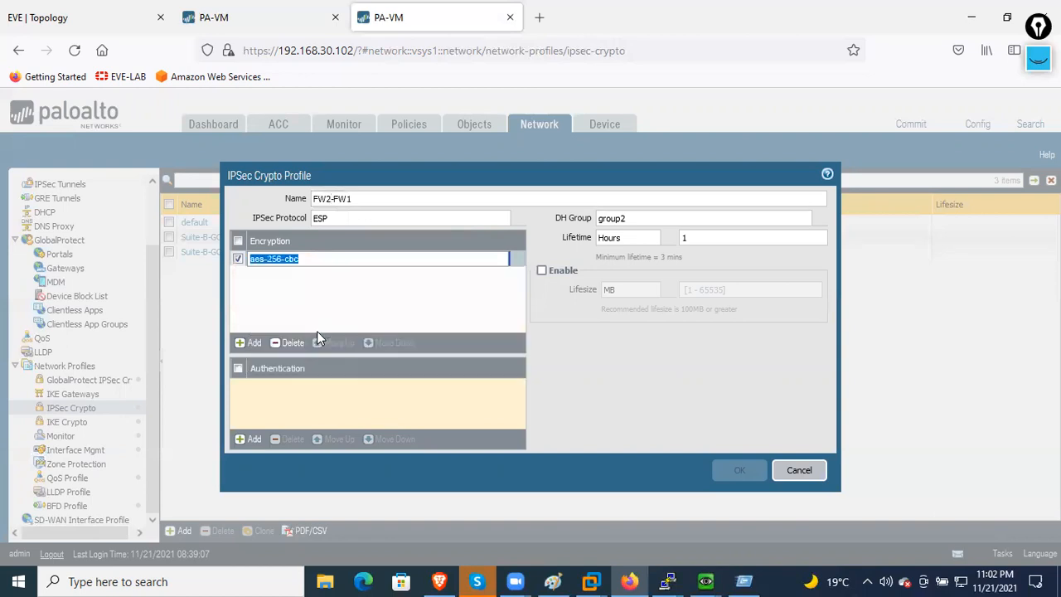
pyautogui.click(806, 221)
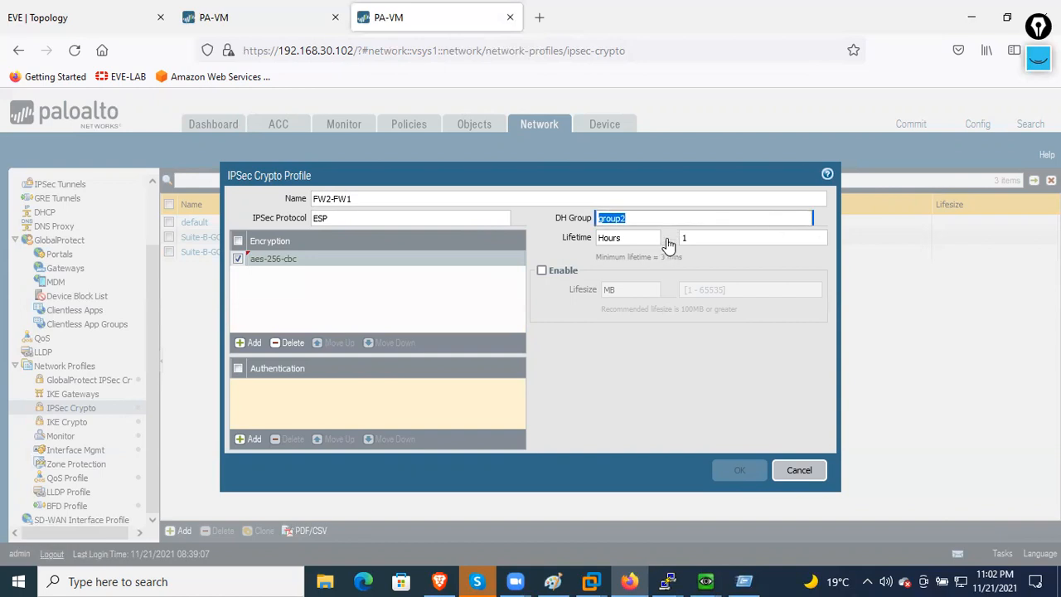
pyautogui.click(808, 220)
pyautogui.click(822, 222)
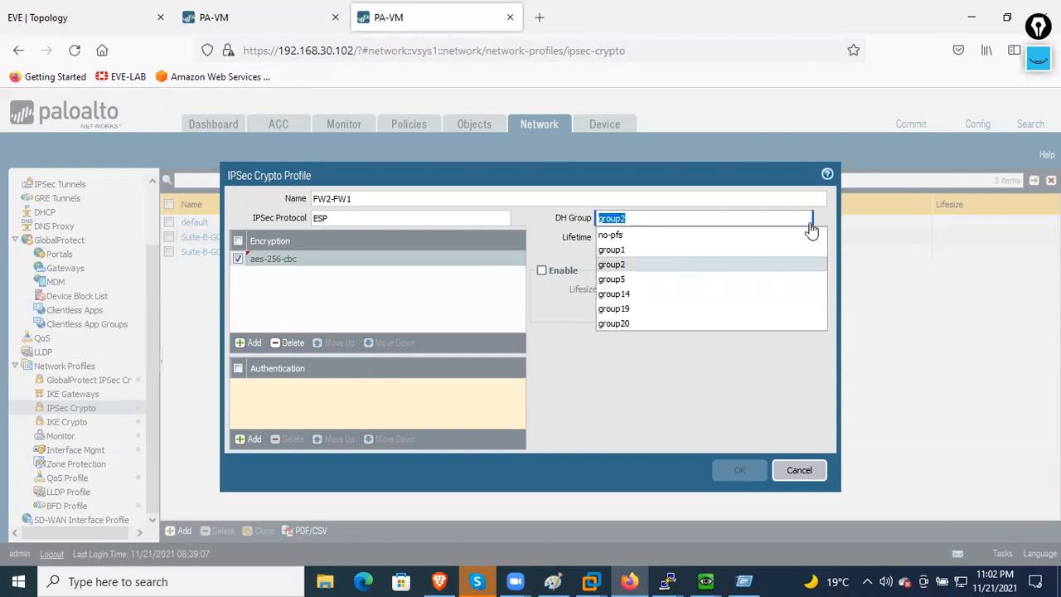
pyautogui.click(643, 279)
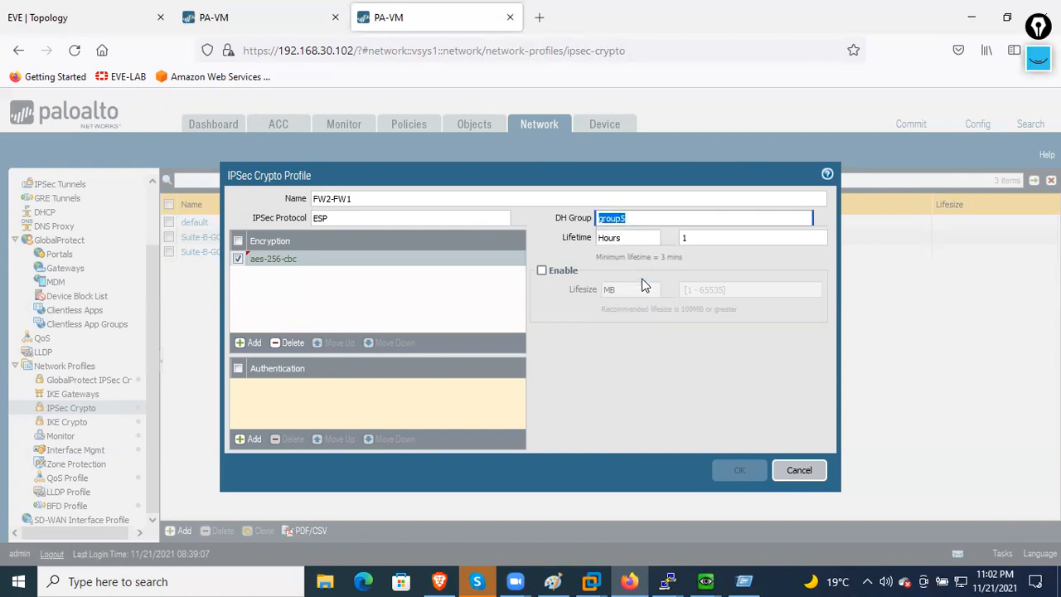
# - Set the IPSec profile lifetime to 1800 seconds
pyautogui.click(828, 240)
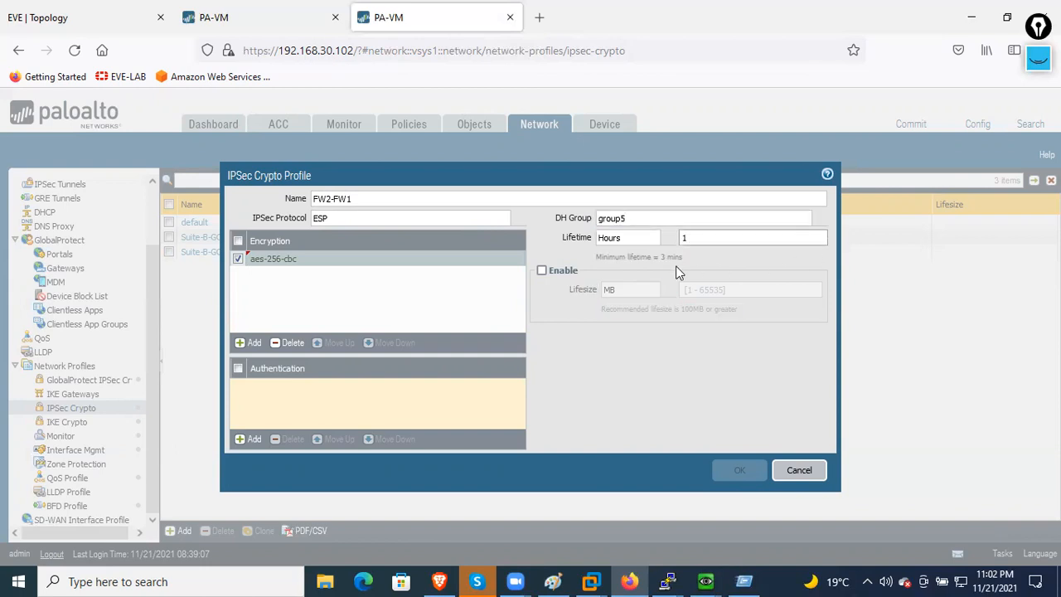
pyautogui.click(663, 240)
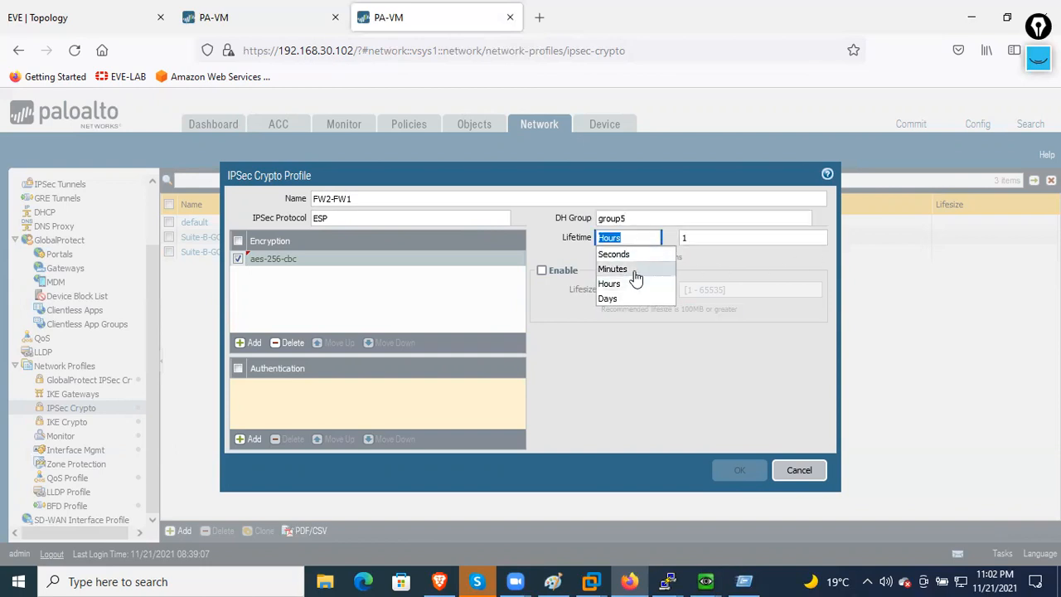
pyautogui.click(630, 268)
pyautogui.click(735, 245)
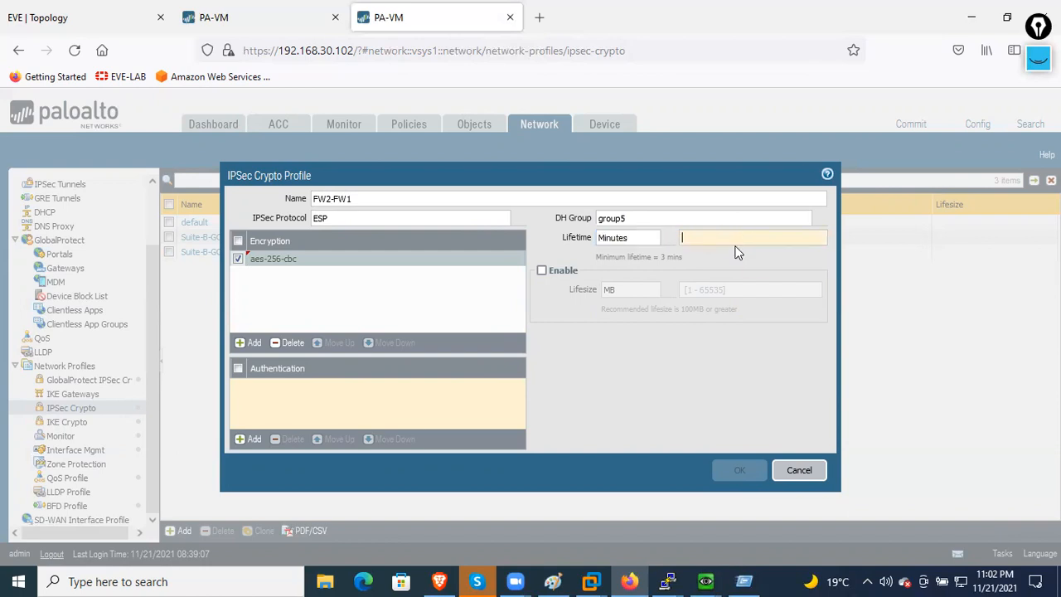
pyautogui.write('1800')
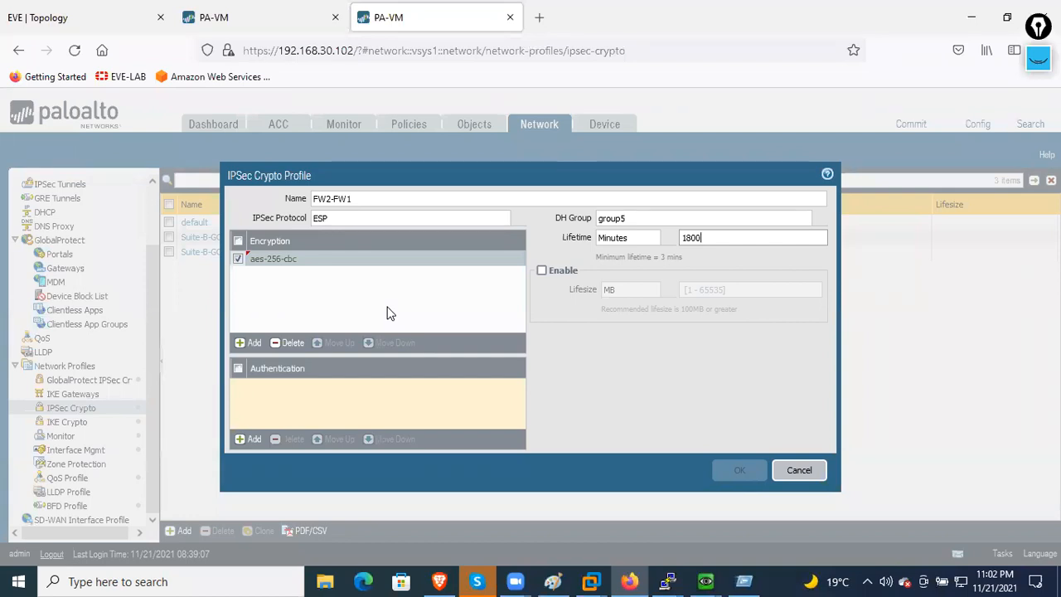
pyautogui.click(651, 238)
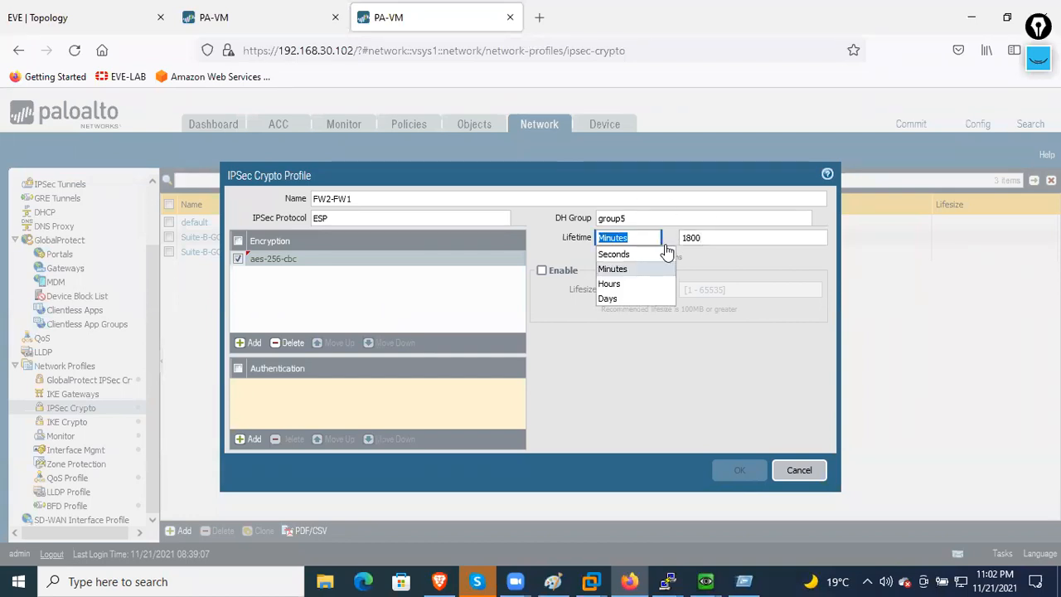
pyautogui.click(615, 254)
pyautogui.click(740, 239)
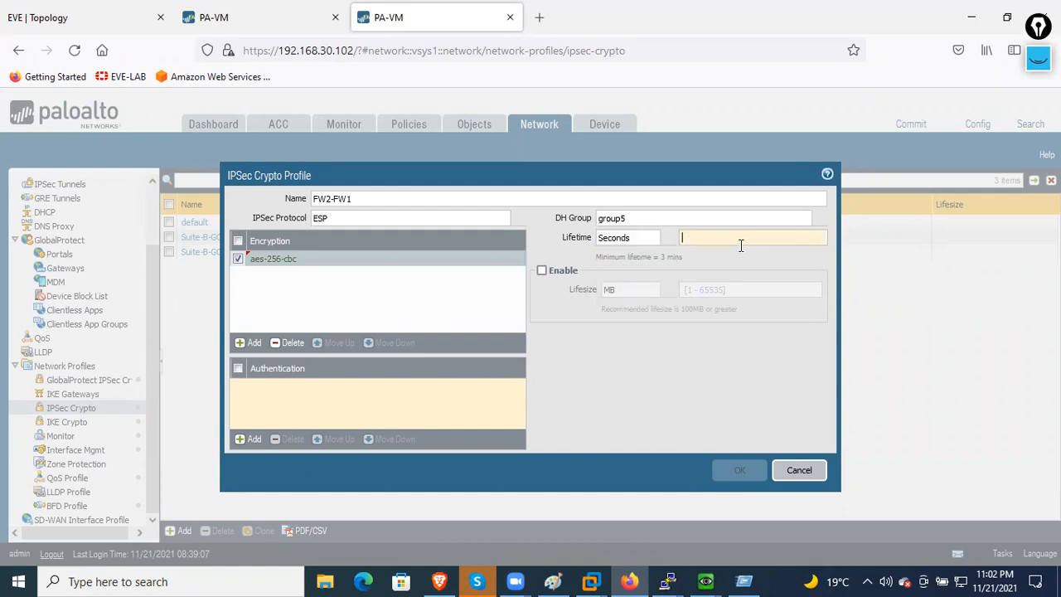
pyautogui.write('18')
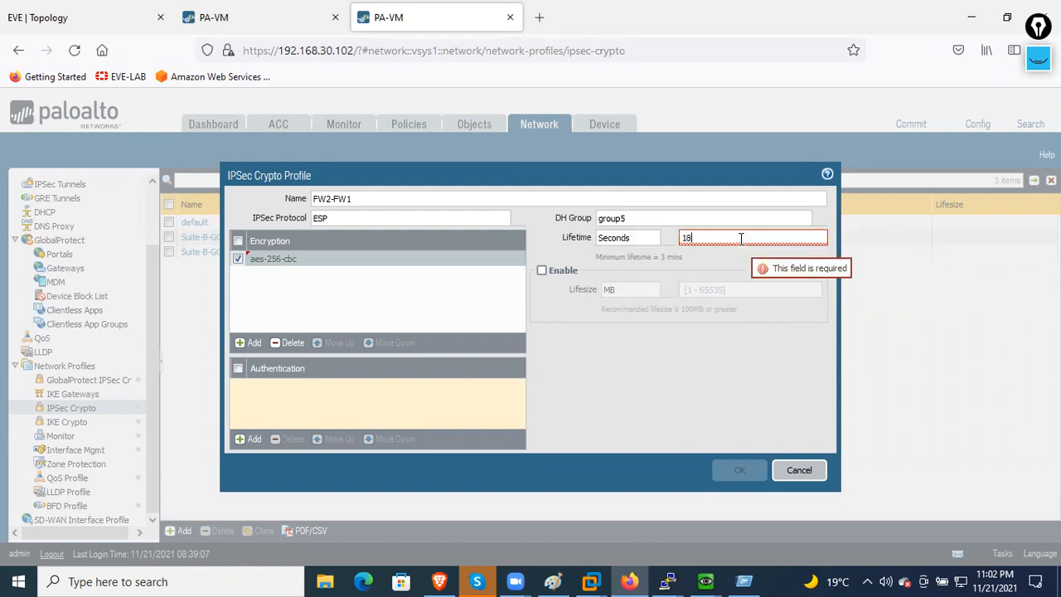
pyautogui.write('00')
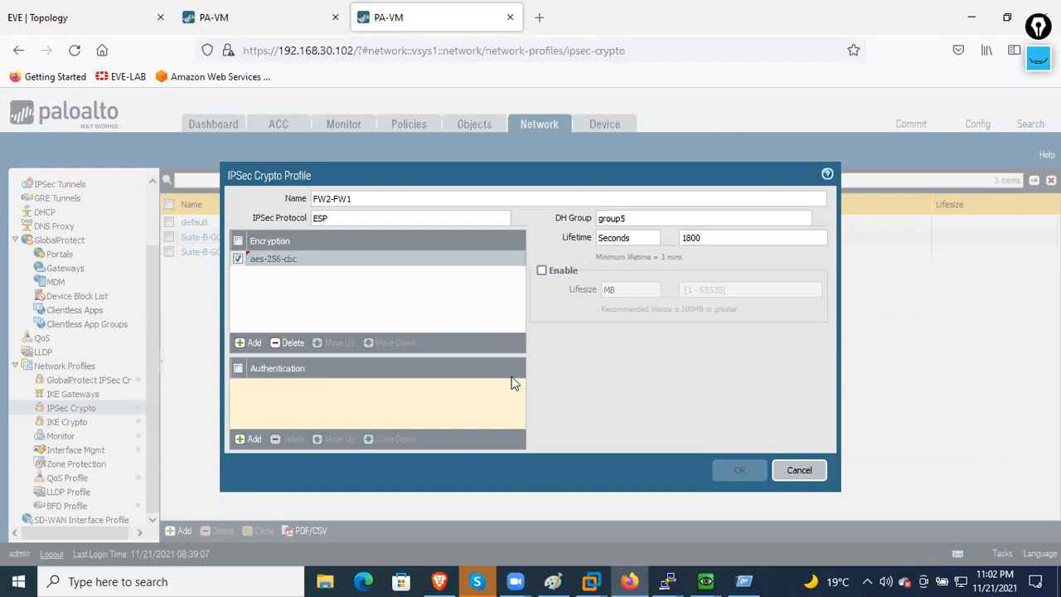
# - Replace the sha1 authentication entry with sha512 and save the FW2-FW1 IPSec crypto profile
pyautogui.click(249, 439)
pyautogui.click(311, 440)
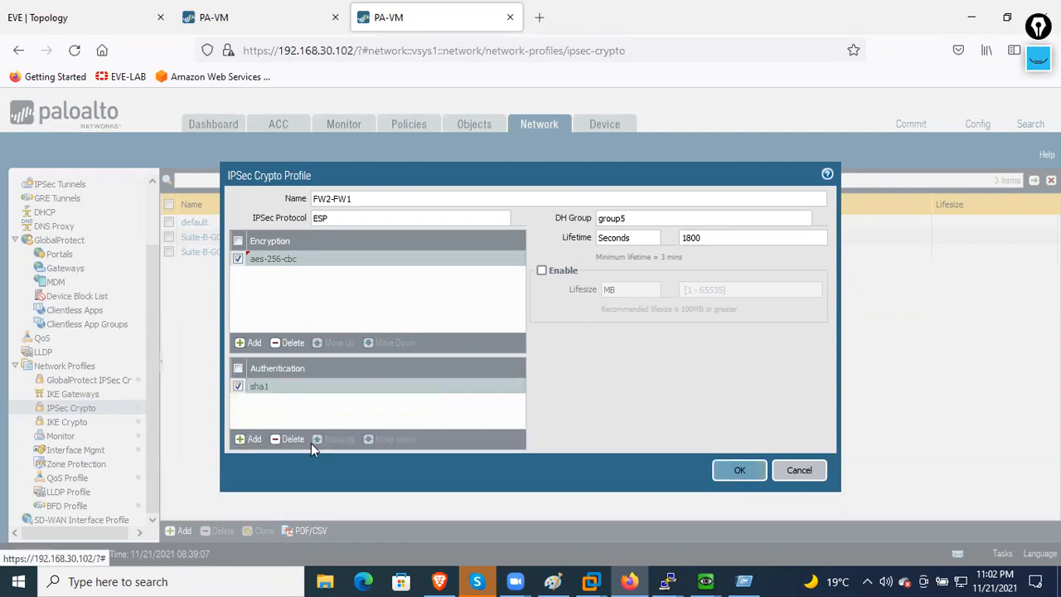
pyautogui.click(240, 439)
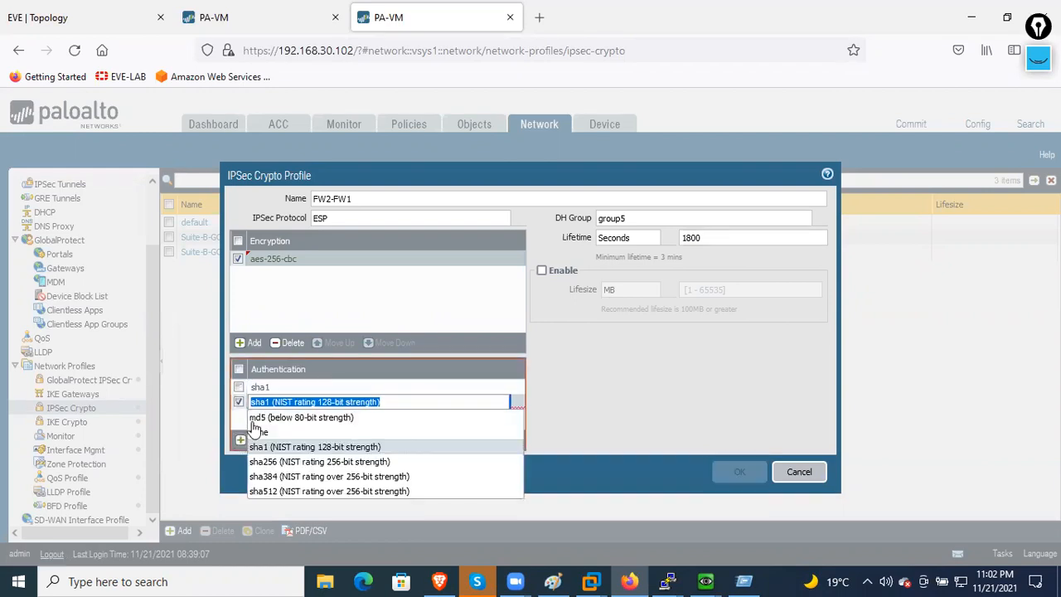
pyautogui.click(323, 491)
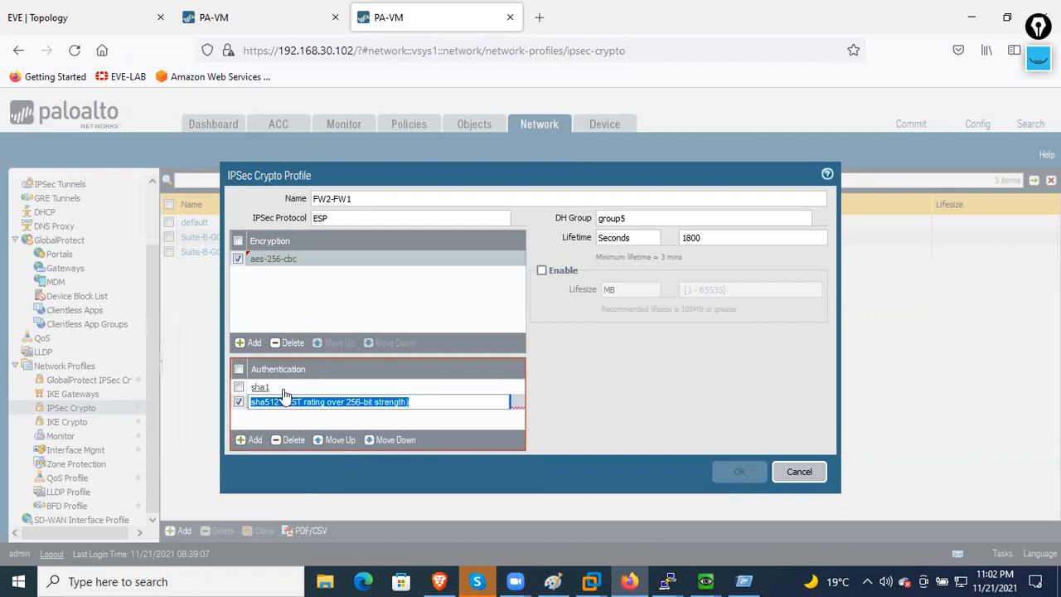
pyautogui.click(237, 387)
pyautogui.click(290, 441)
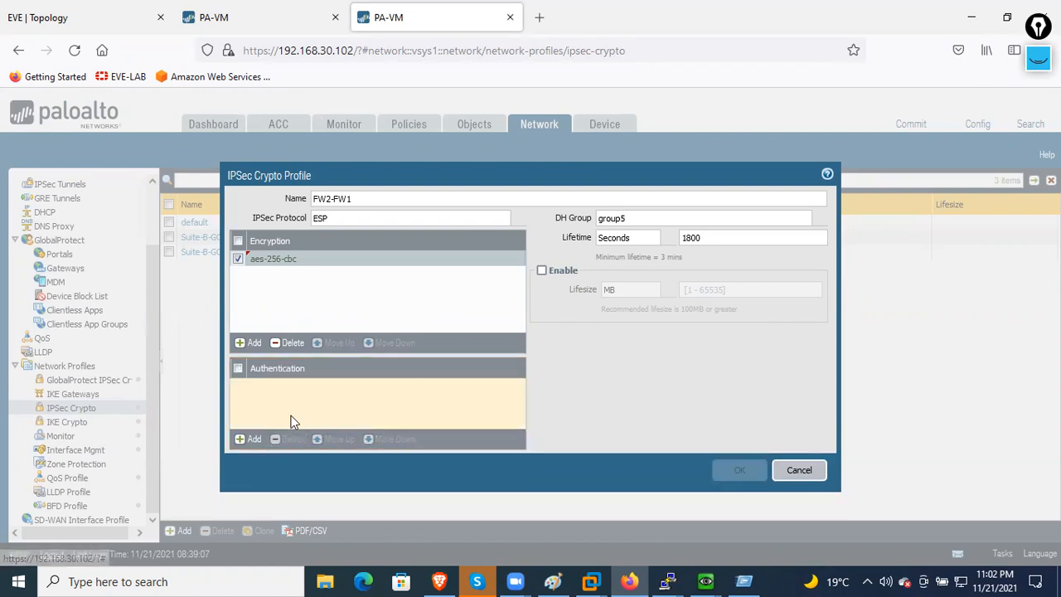
pyautogui.click(251, 440)
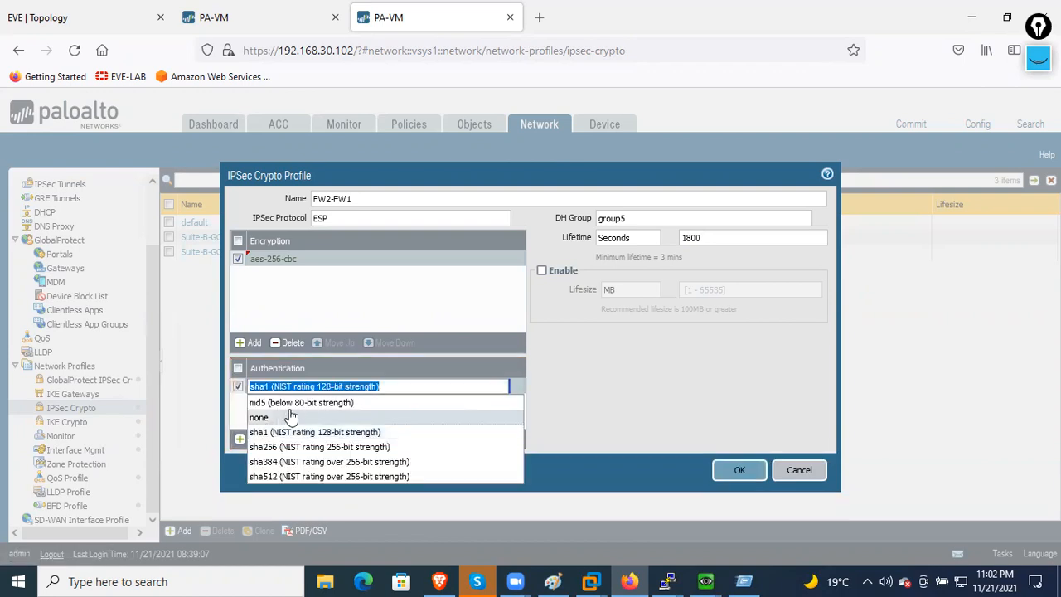
pyautogui.click(310, 477)
pyautogui.click(353, 420)
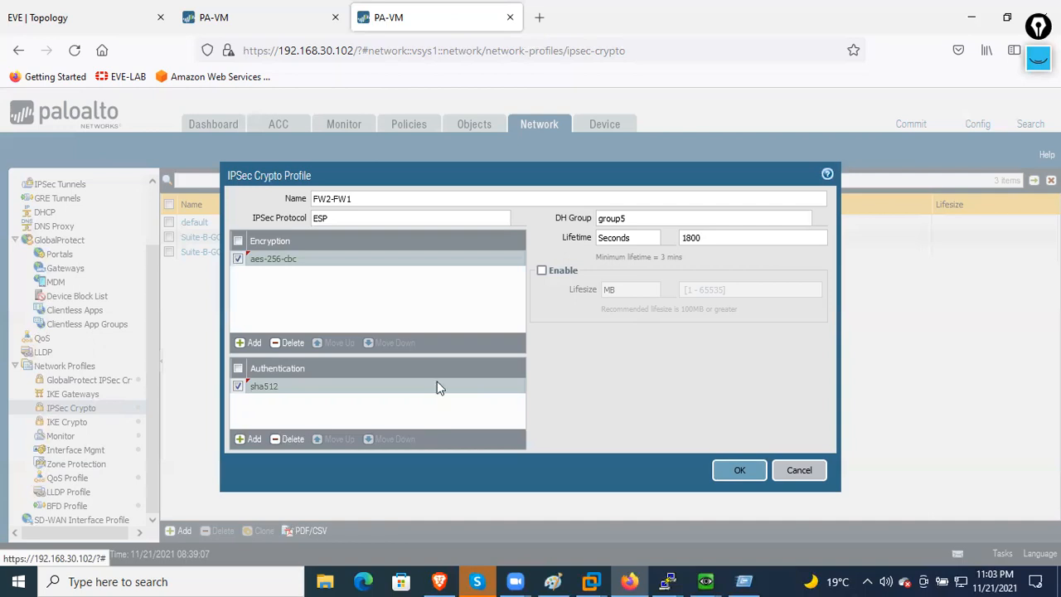
pyautogui.click(740, 470)
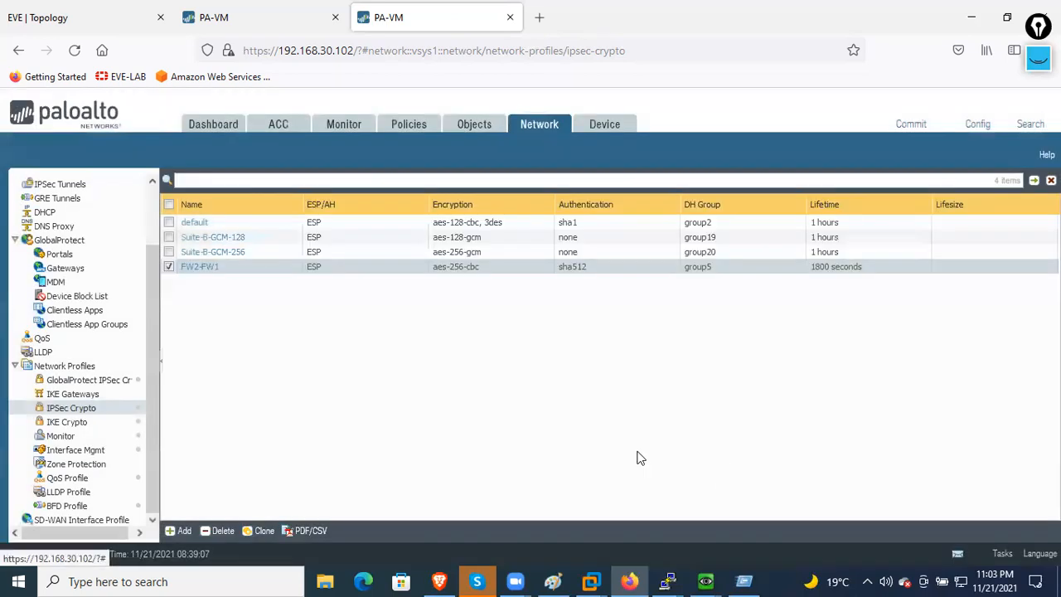
# - Start IKE gateway FW2-FW-GW on ethernet1/2 with local address 102.1.1.1/24
pyautogui.click(93, 394)
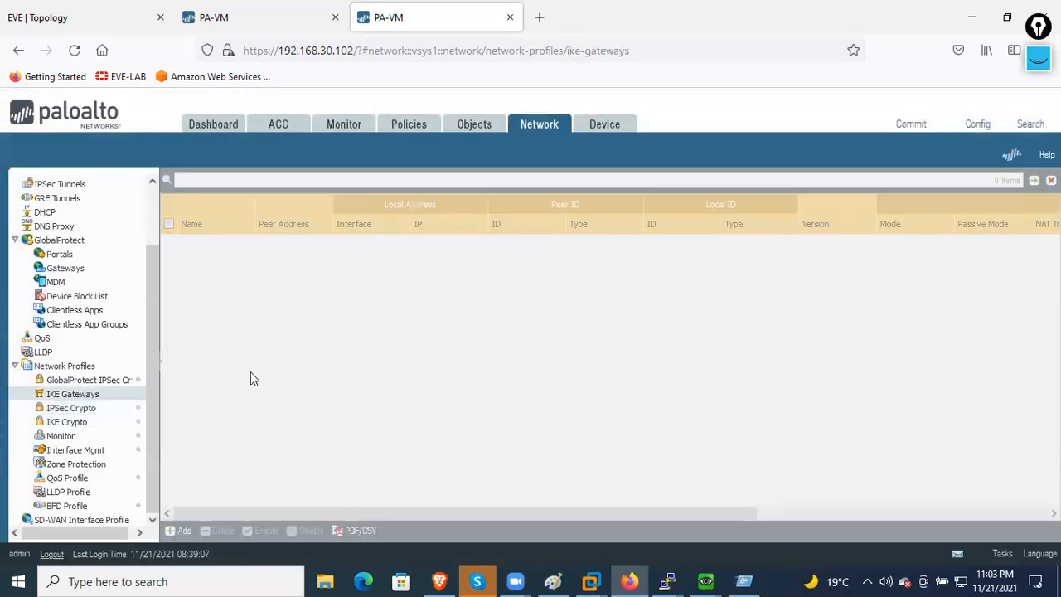
pyautogui.click(182, 531)
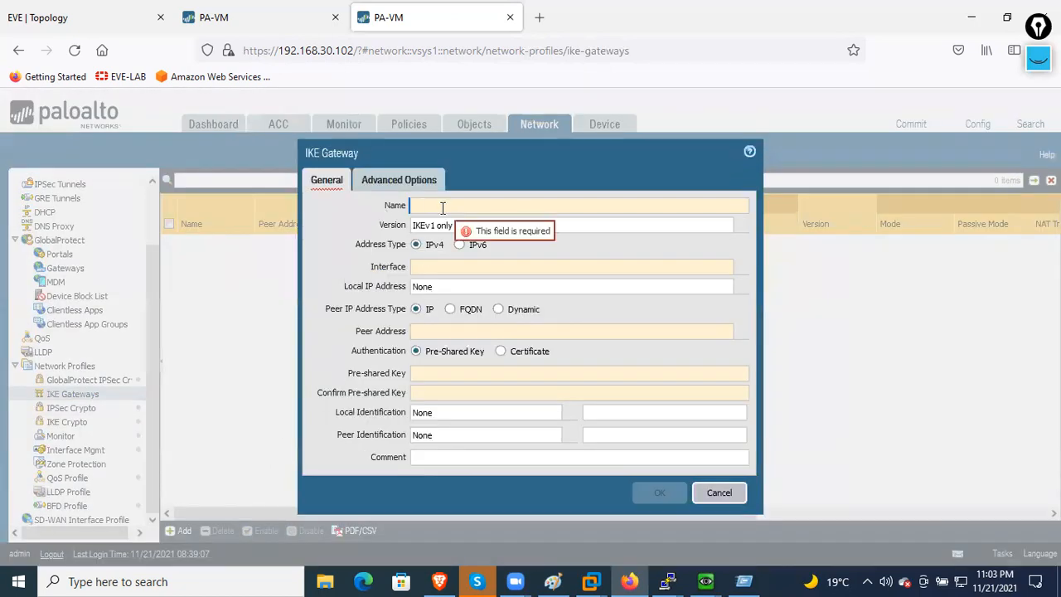
pyautogui.write('FW')
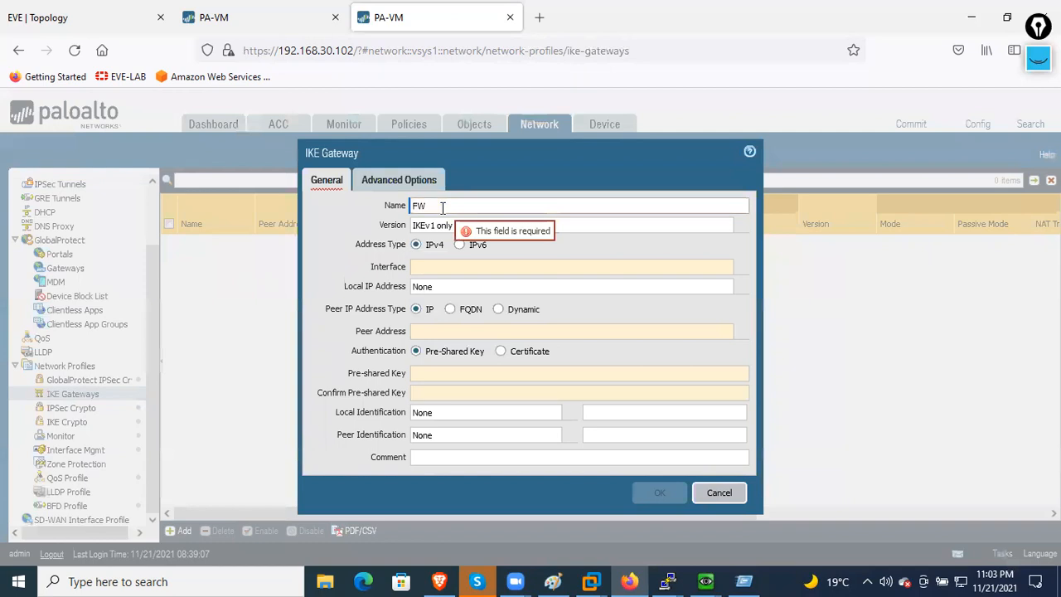
pyautogui.write('2-FW')
pyautogui.write('1-GW')
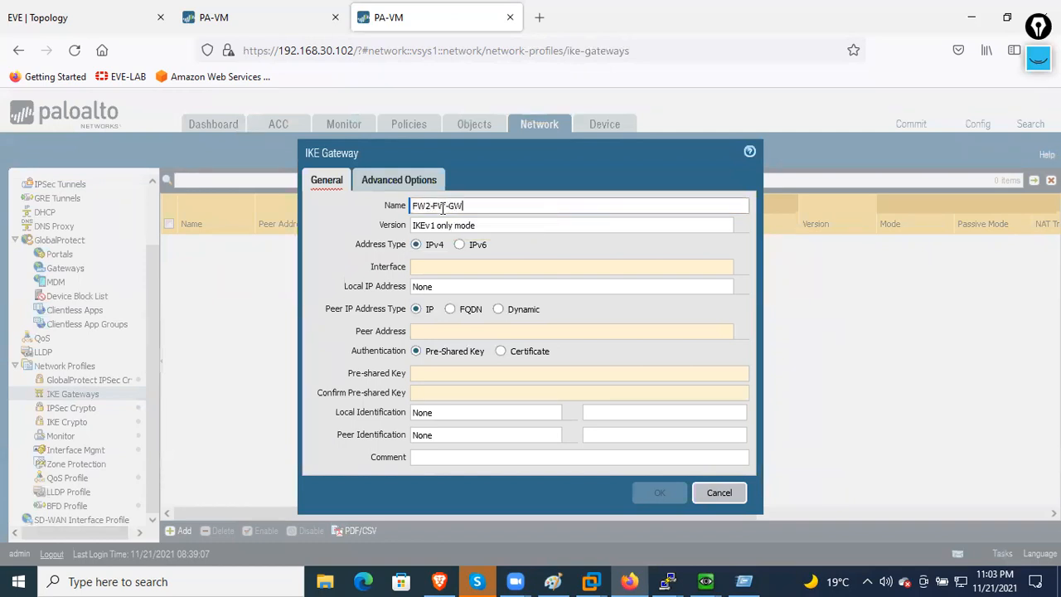
pyautogui.click(618, 267)
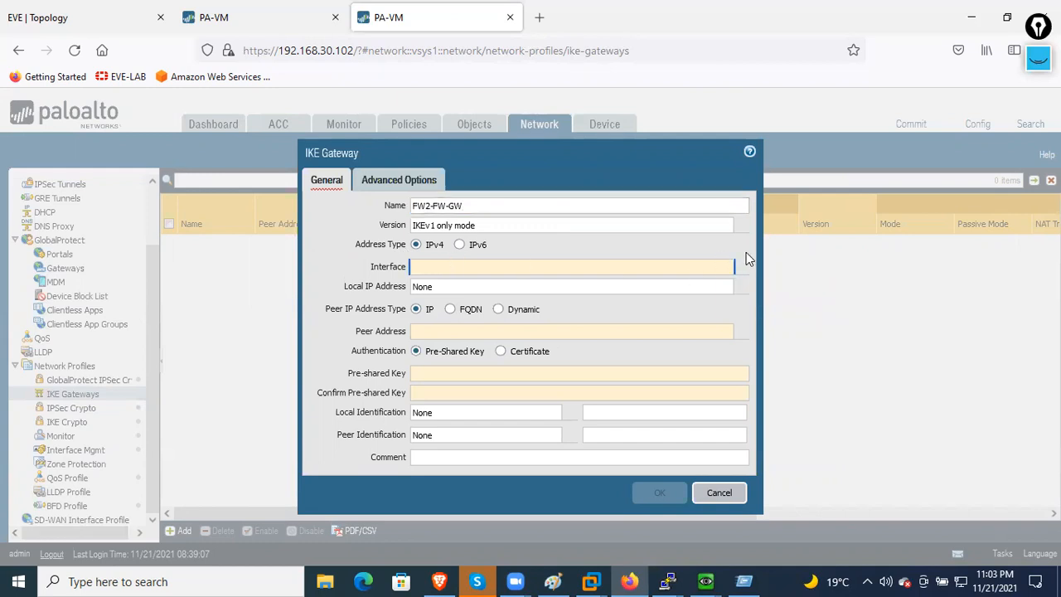
pyautogui.click(745, 266)
pyautogui.click(511, 302)
pyautogui.click(639, 287)
pyautogui.click(741, 289)
pyautogui.click(506, 316)
# - Set the peer address to 101.1.1.1 and enter and confirm the pre-shared key
pyautogui.click(513, 332)
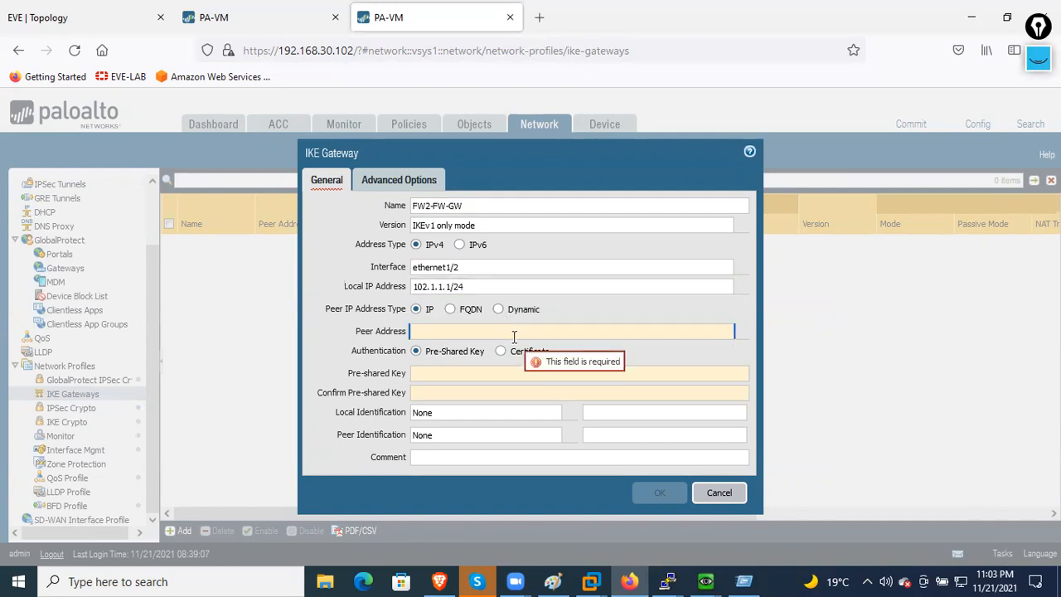
pyautogui.write('10.1.1')
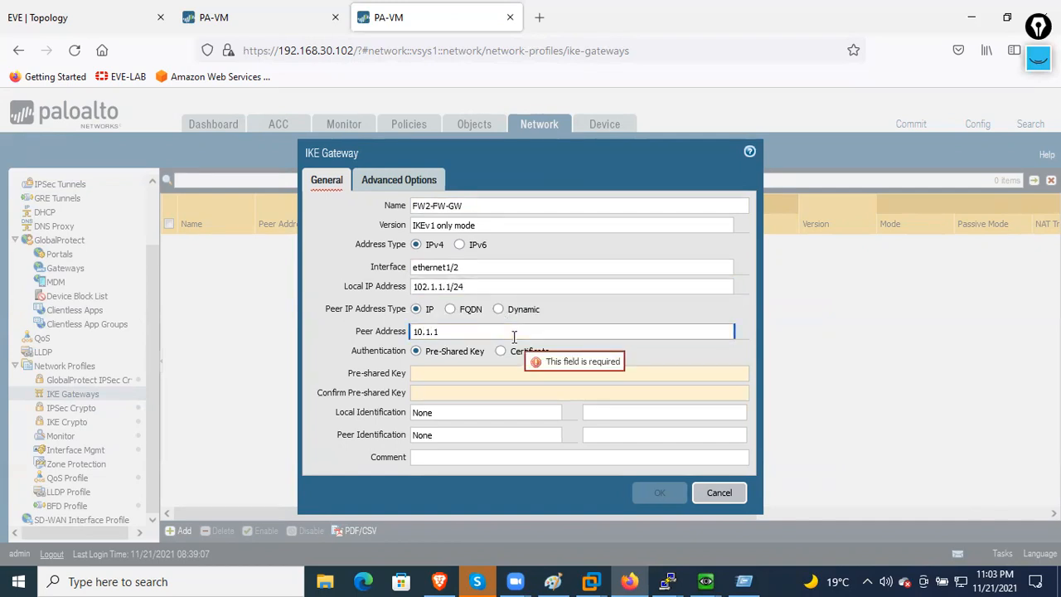
pyautogui.write('01.')
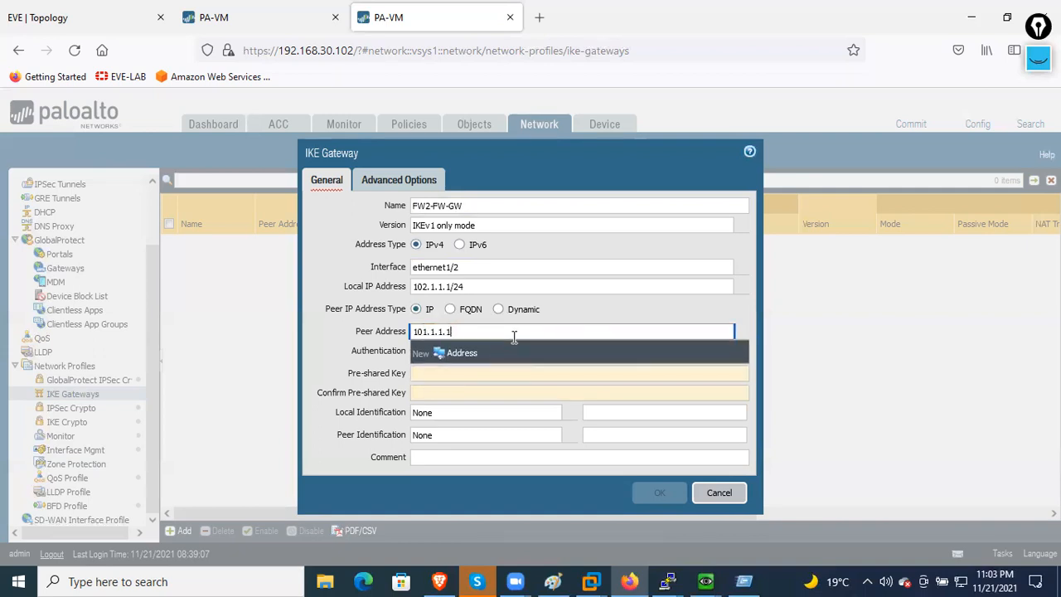
pyautogui.click(472, 373)
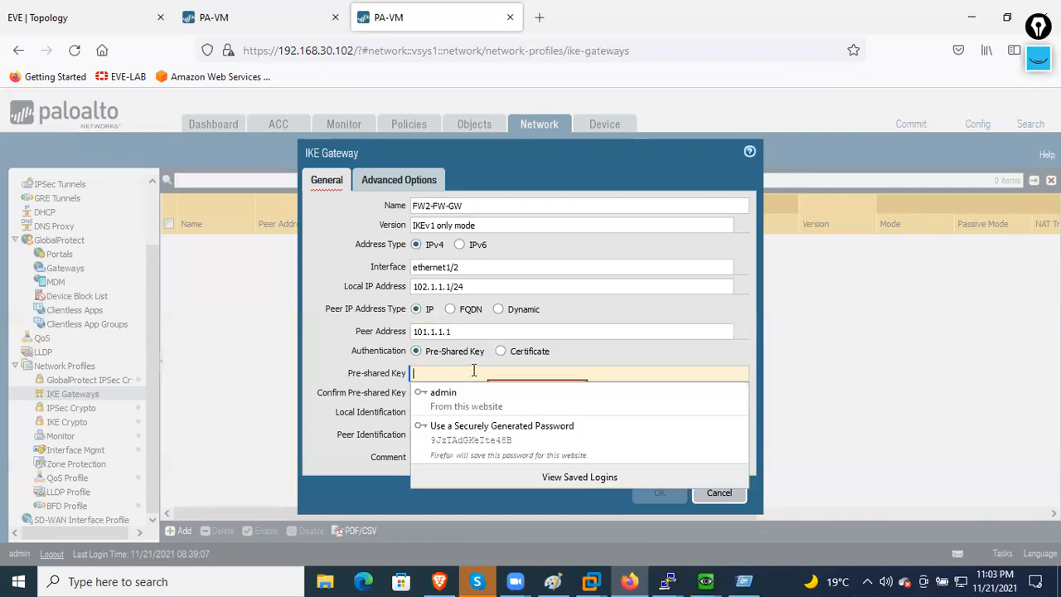
pyautogui.write('•••••••••')
pyautogui.press('Tab')
pyautogui.write('••••')
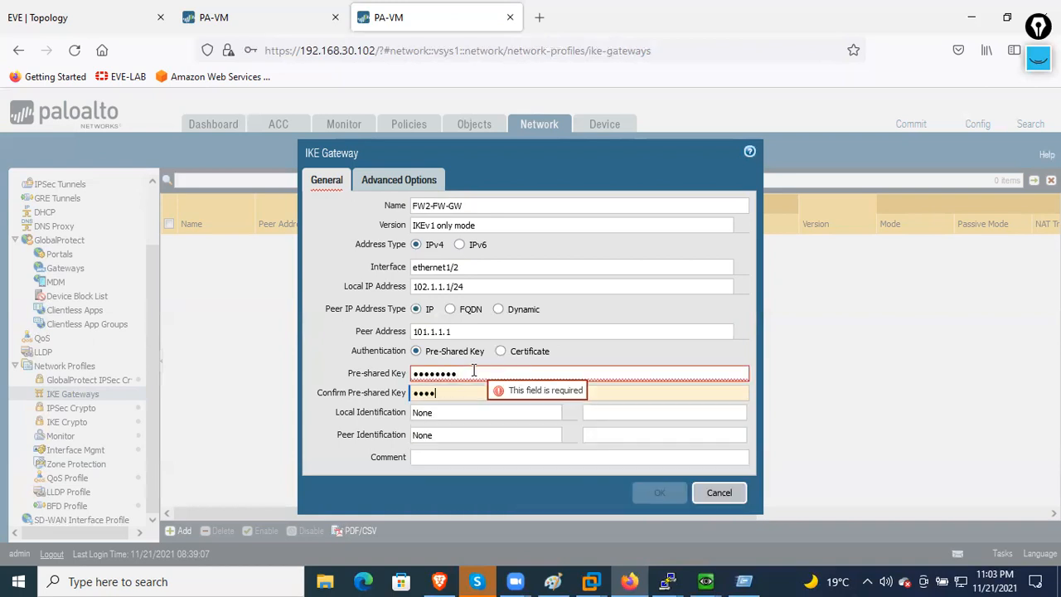
pyautogui.write('•••••')
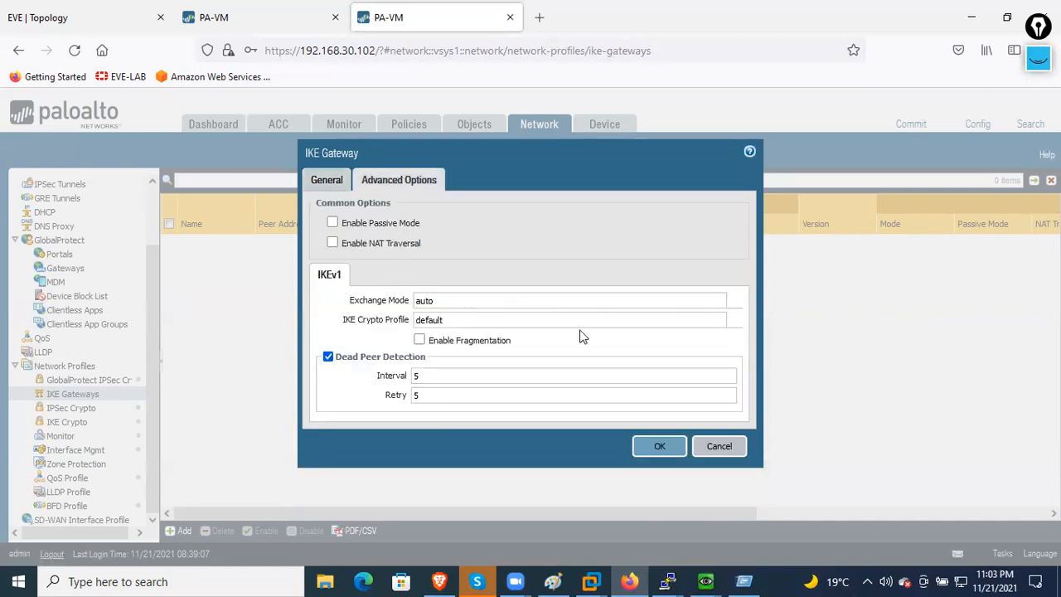
# - Assign IKE crypto profile FW2-FW1 to the gateway, save it, and decline Firefox's login save
pyautogui.click(740, 321)
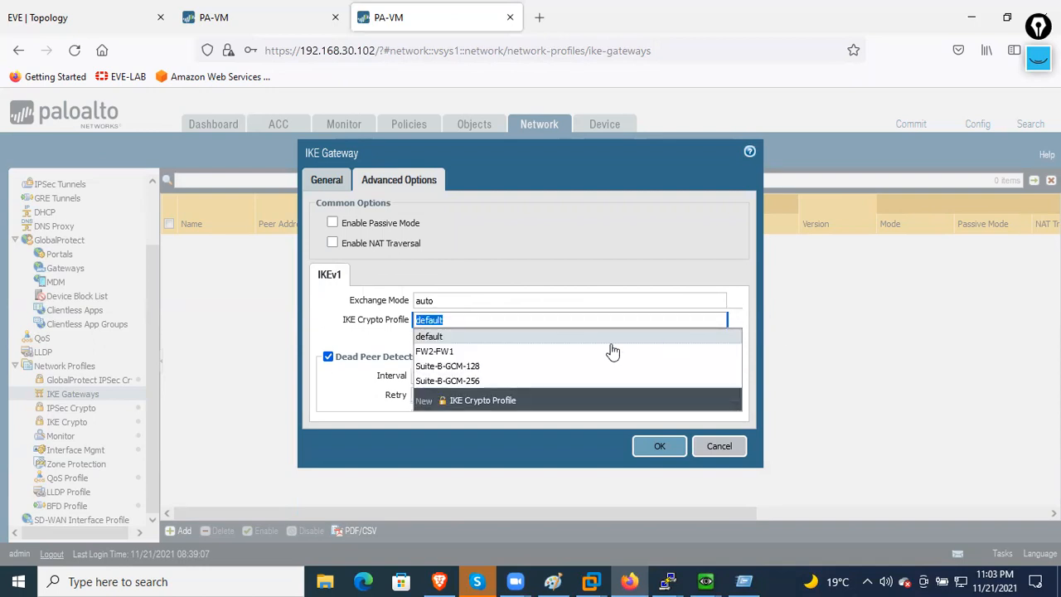
pyautogui.click(458, 355)
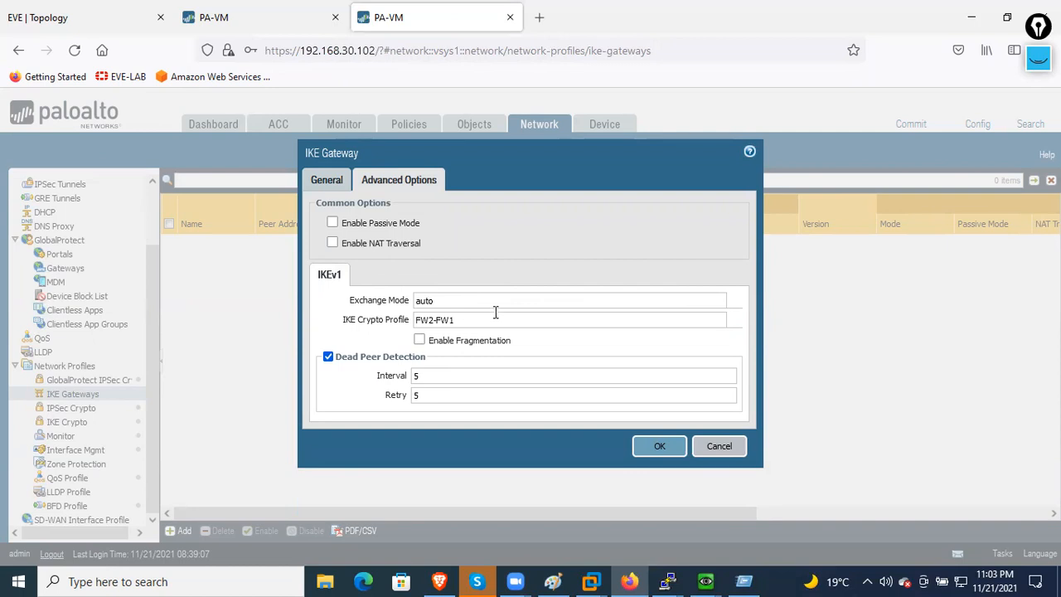
pyautogui.click(660, 446)
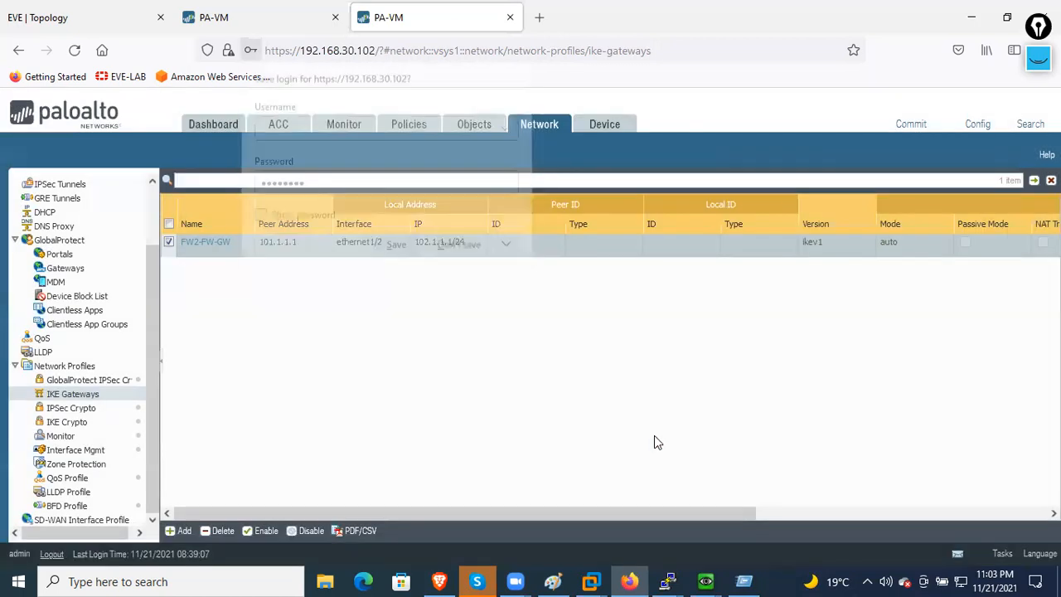
pyautogui.click(466, 246)
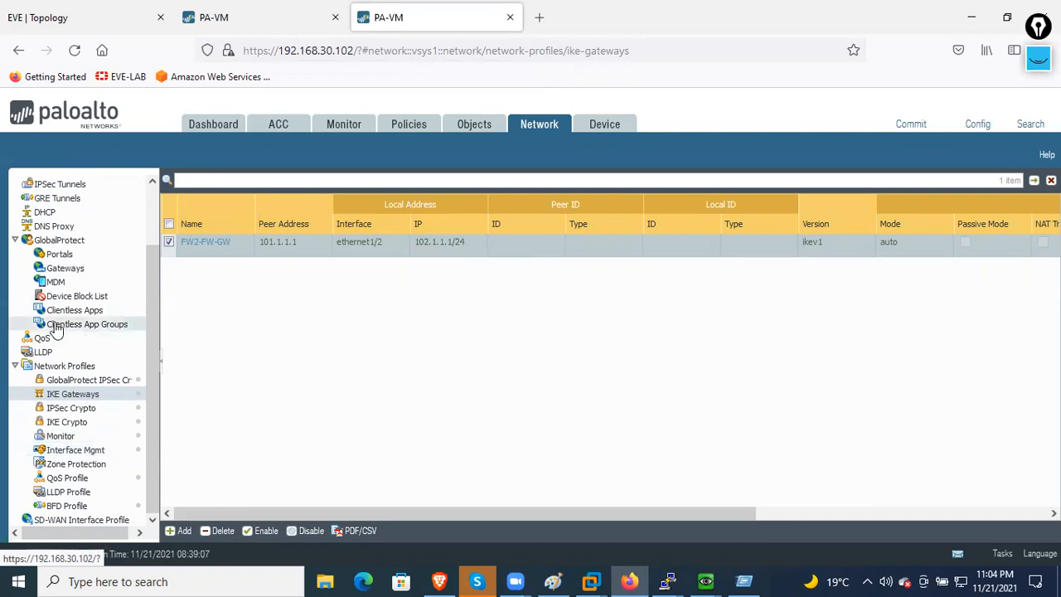
pyautogui.scroll(2, 74, 232)
# - Abandon a half-started IPSec tunnel and go to the Network Interfaces page
pyautogui.click(74, 239)
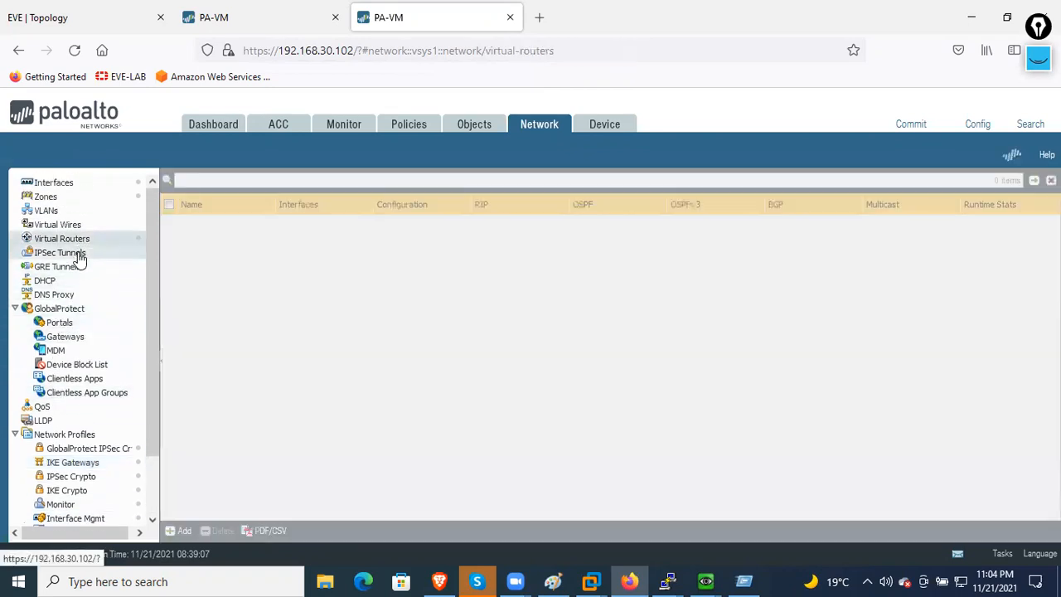
pyautogui.click(75, 253)
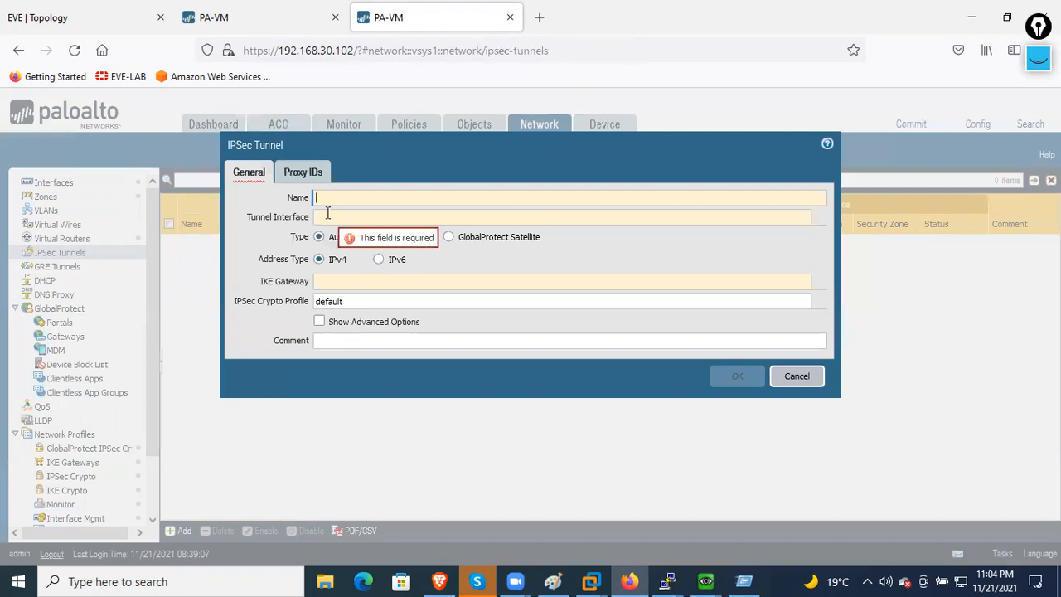
pyautogui.write('FW')
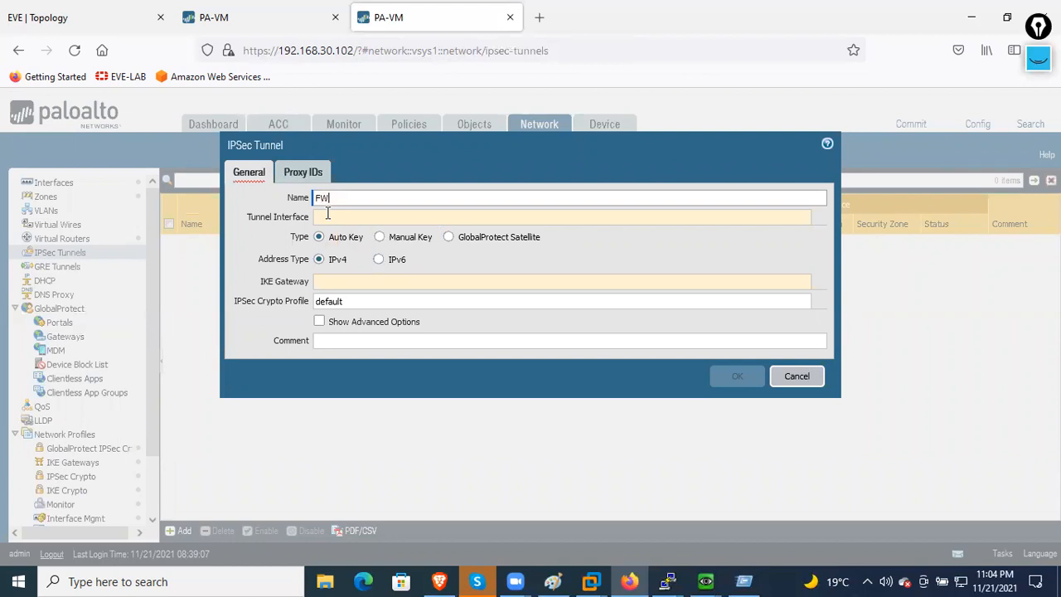
pyautogui.press('Escape')
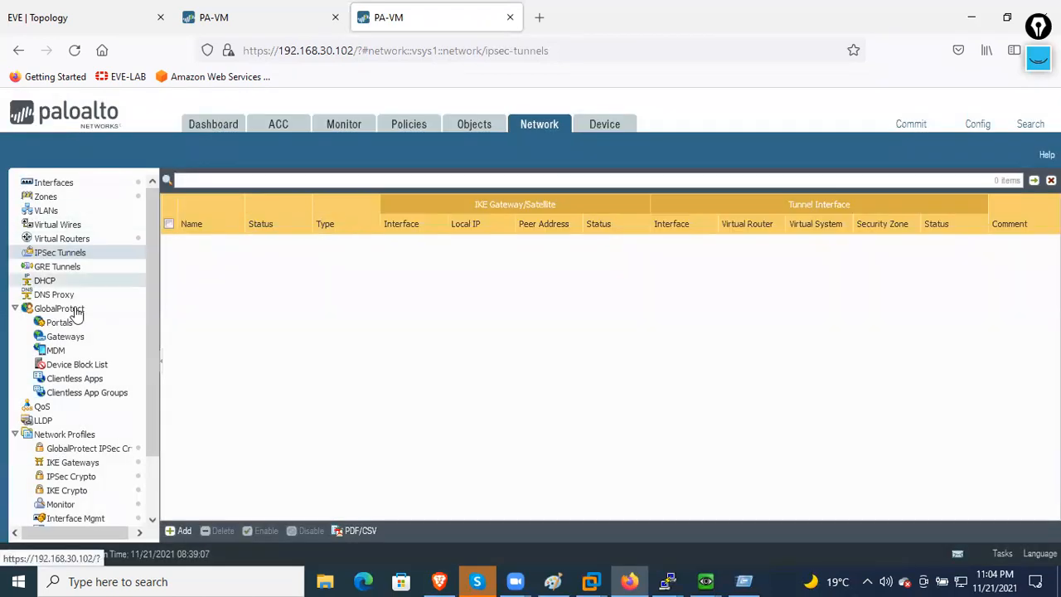
pyautogui.click(77, 184)
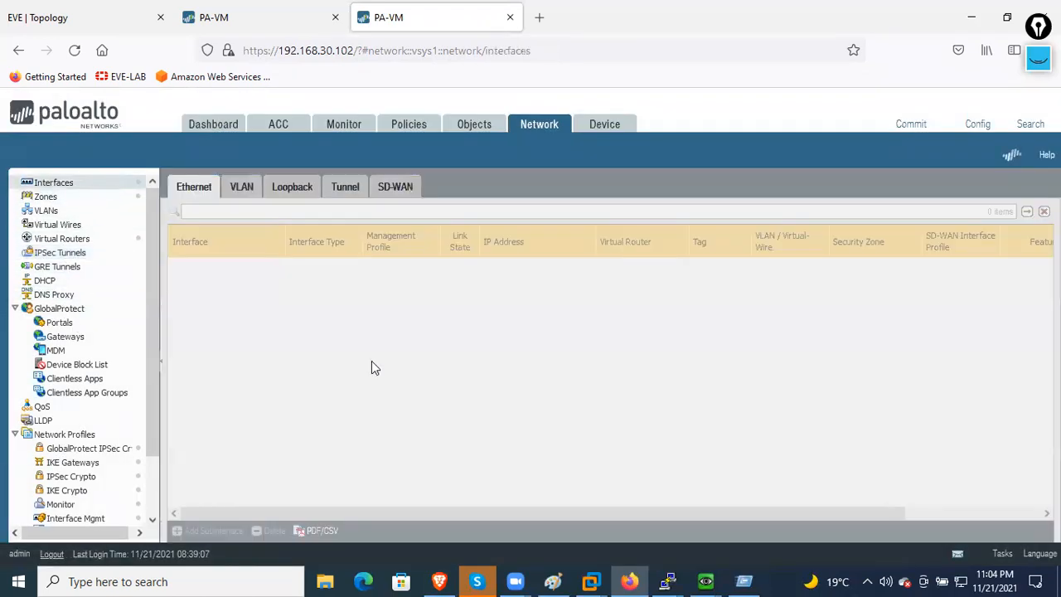
# - Add tunnel interface tunnel.1 on the default virtual router in a new zone named VPN
pyautogui.click(356, 186)
pyautogui.click(190, 533)
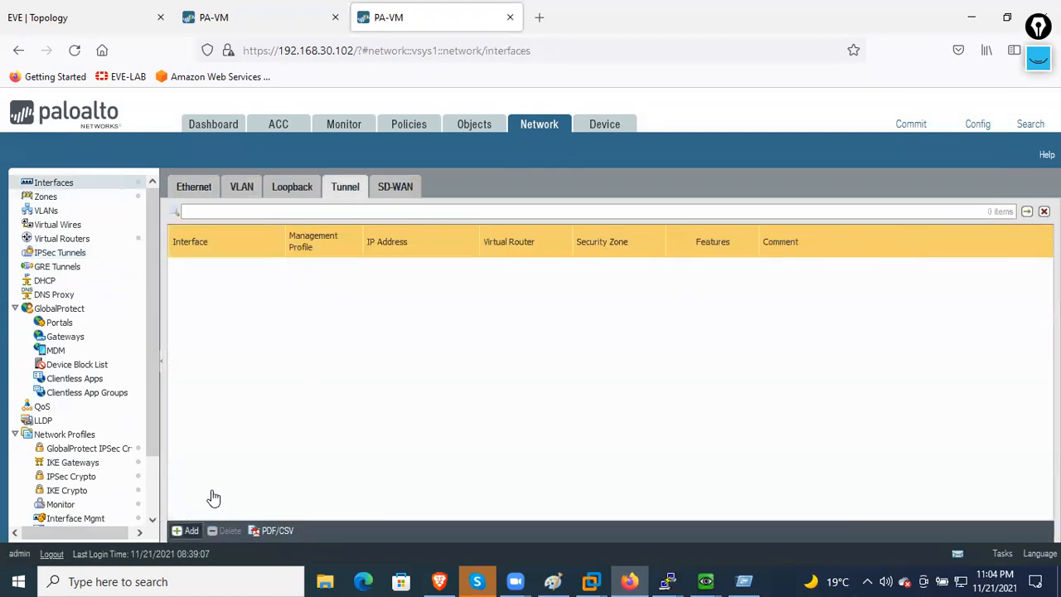
pyautogui.click(656, 249)
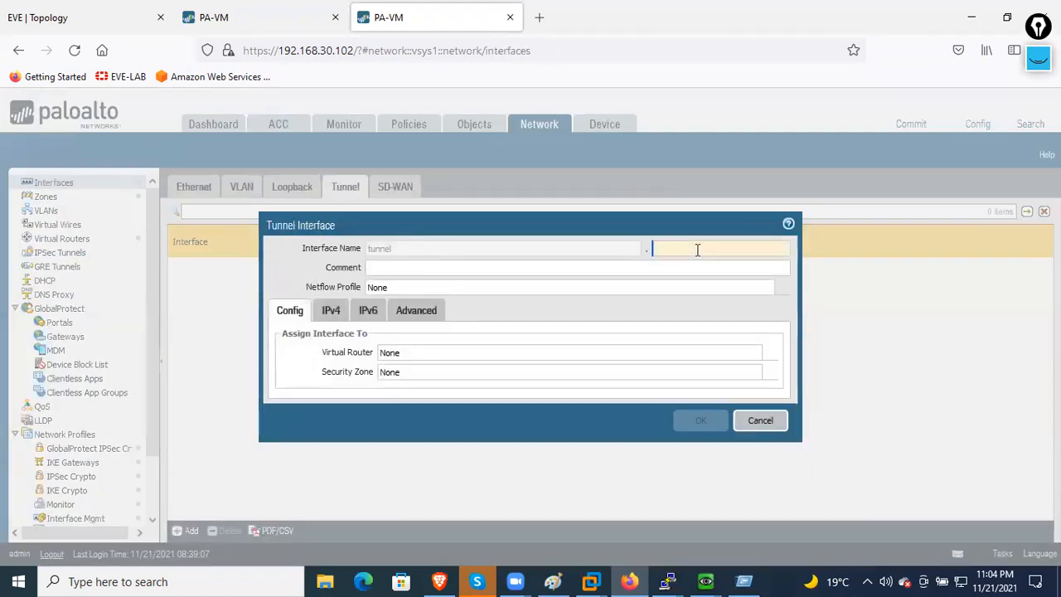
pyautogui.write('1')
pyautogui.click(586, 268)
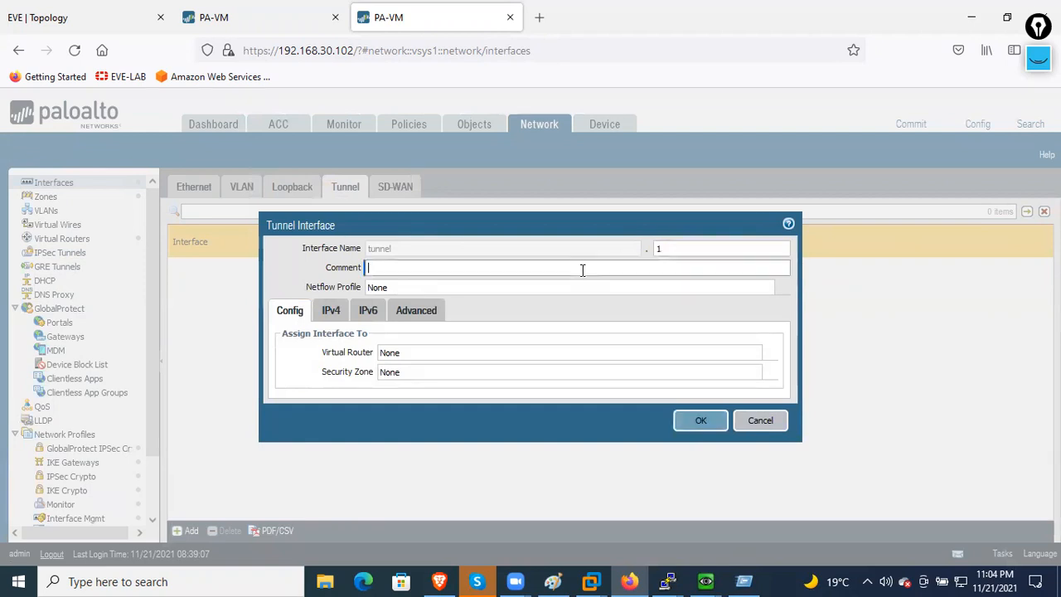
pyautogui.click(772, 357)
pyautogui.click(426, 385)
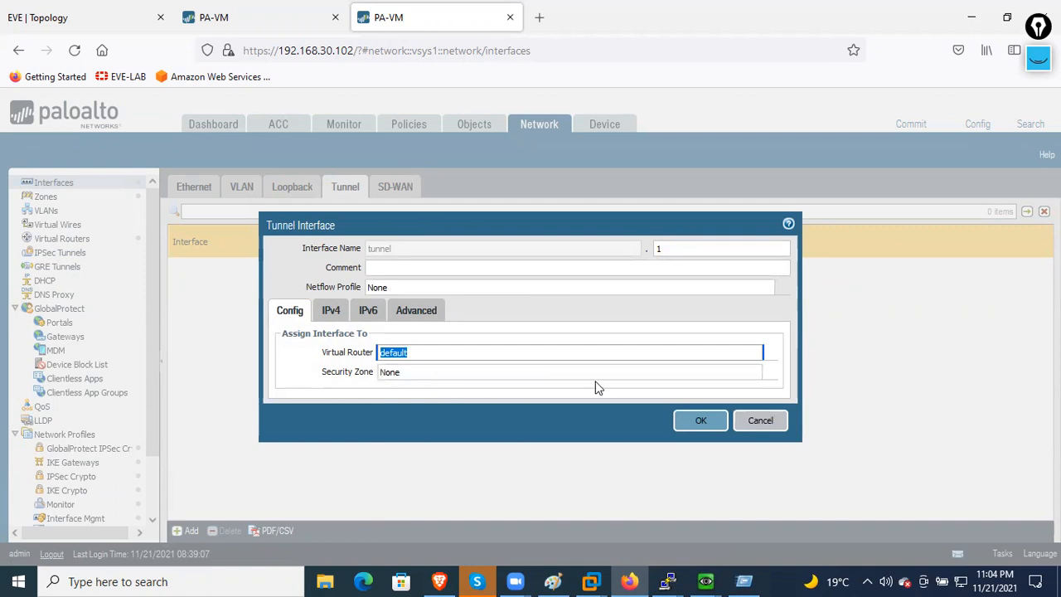
pyautogui.click(770, 375)
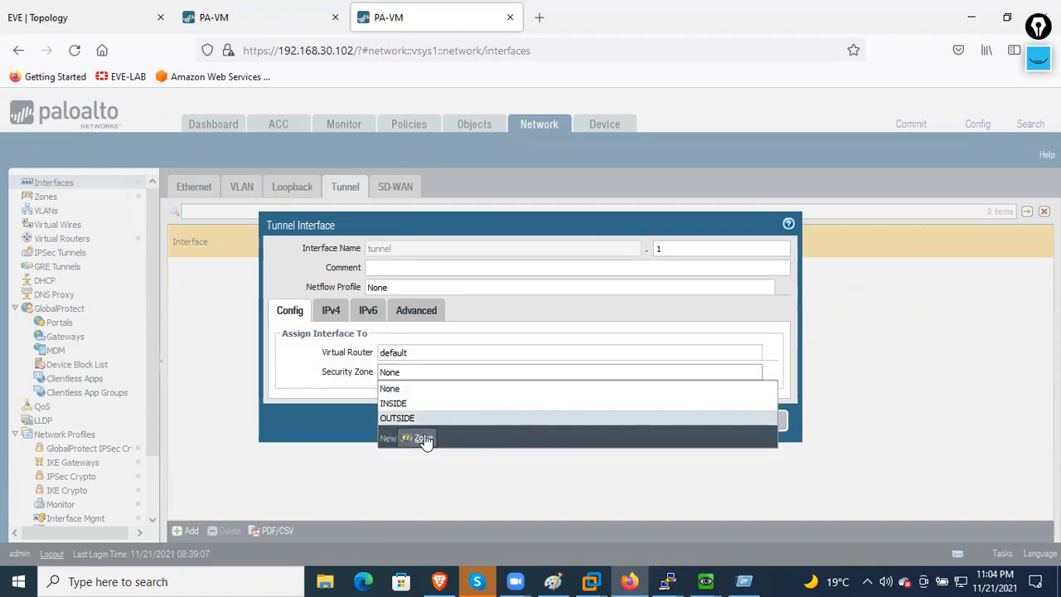
pyautogui.click(425, 438)
pyautogui.write('VPN')
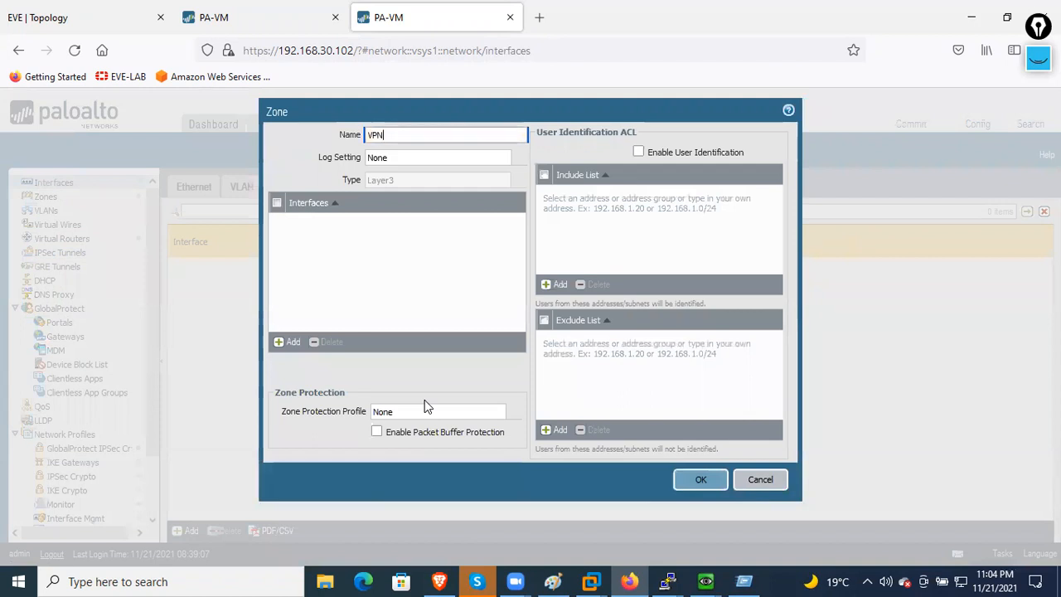
pyautogui.click(701, 479)
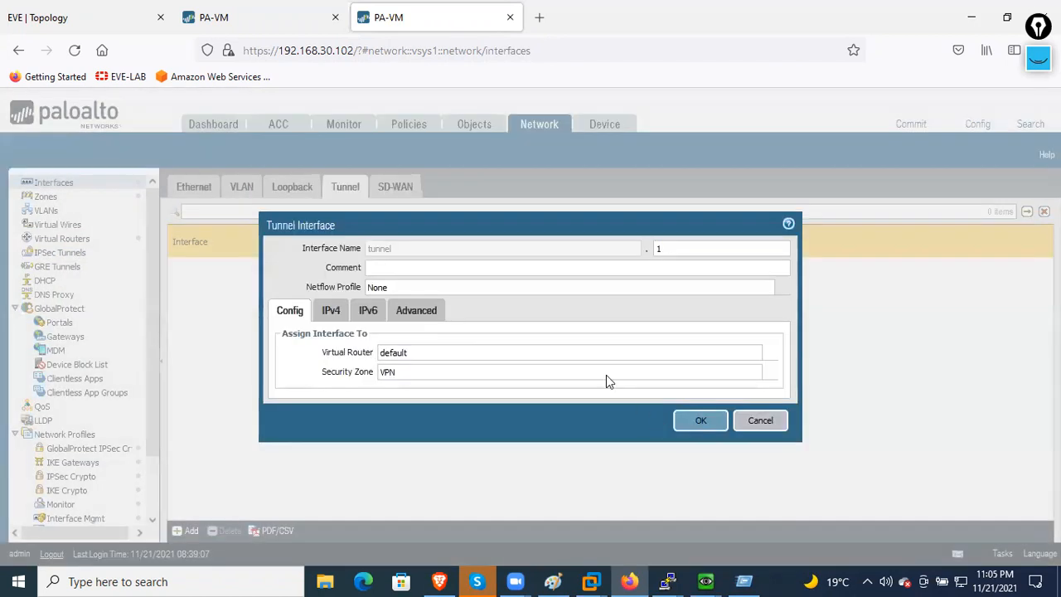
# - Give tunnel.1 the IPv4 address 192.168.1.2/24 and save the interface
pyautogui.click(330, 310)
pyautogui.click(297, 437)
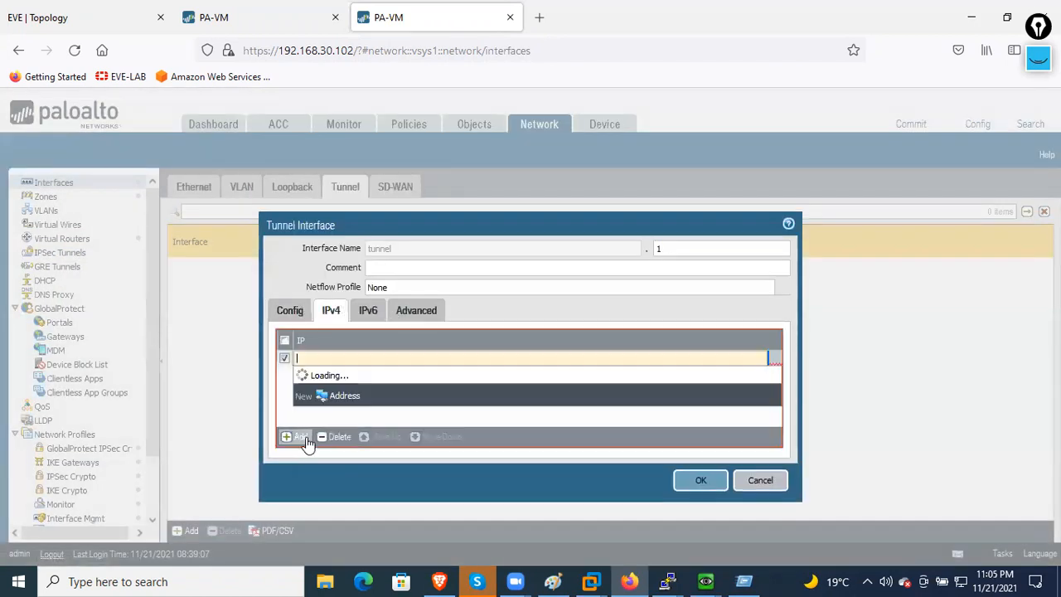
pyautogui.write('192.168.1.2')
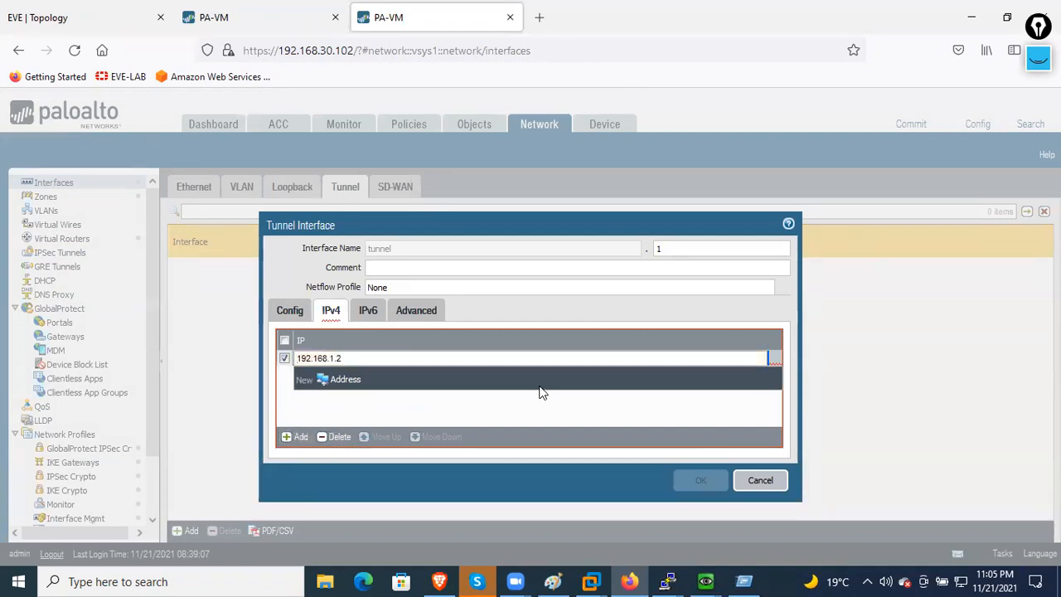
pyautogui.write('/24')
pyautogui.click(530, 398)
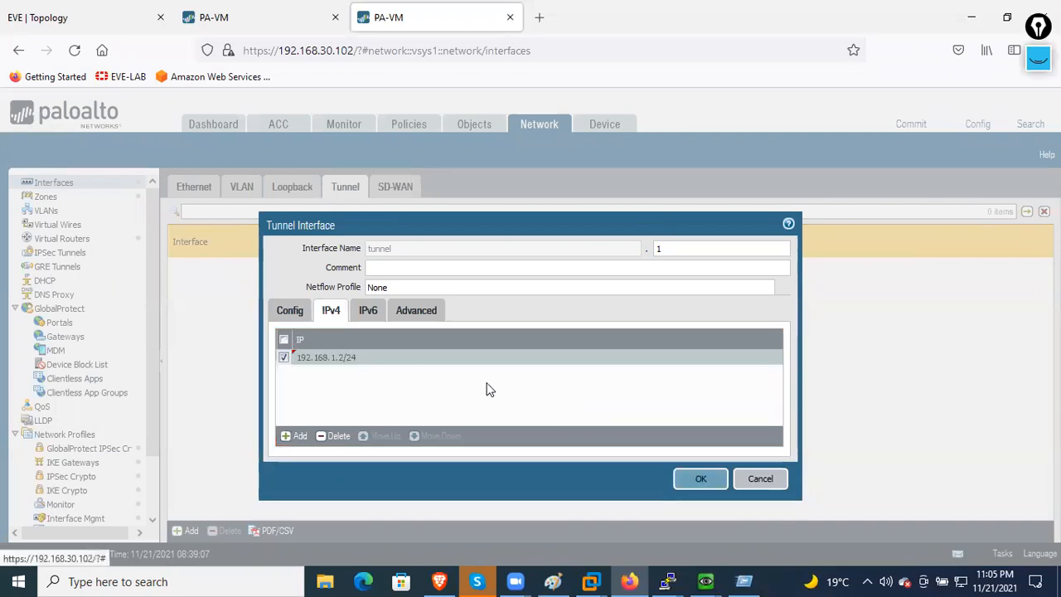
pyautogui.click(290, 310)
pyautogui.click(331, 310)
pyautogui.click(368, 311)
pyautogui.click(418, 312)
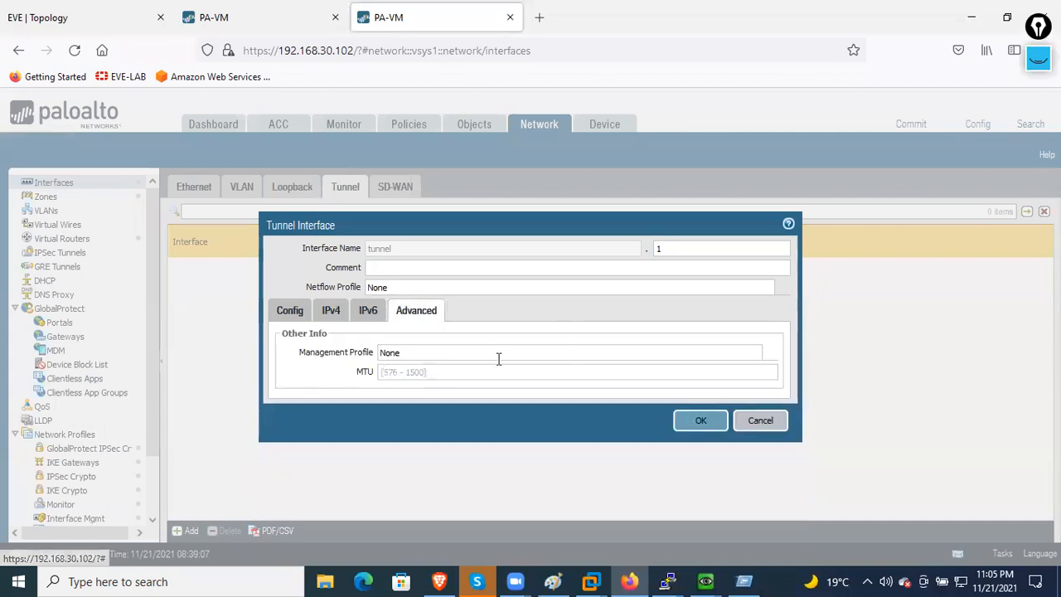
pyautogui.click(718, 422)
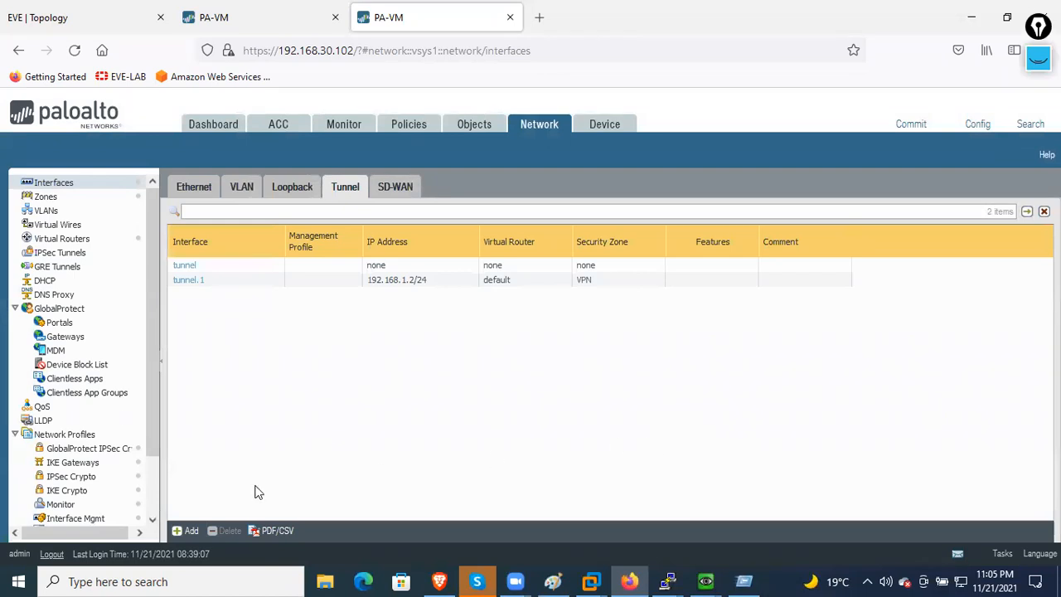
pyautogui.scroll(-2, 96, 425)
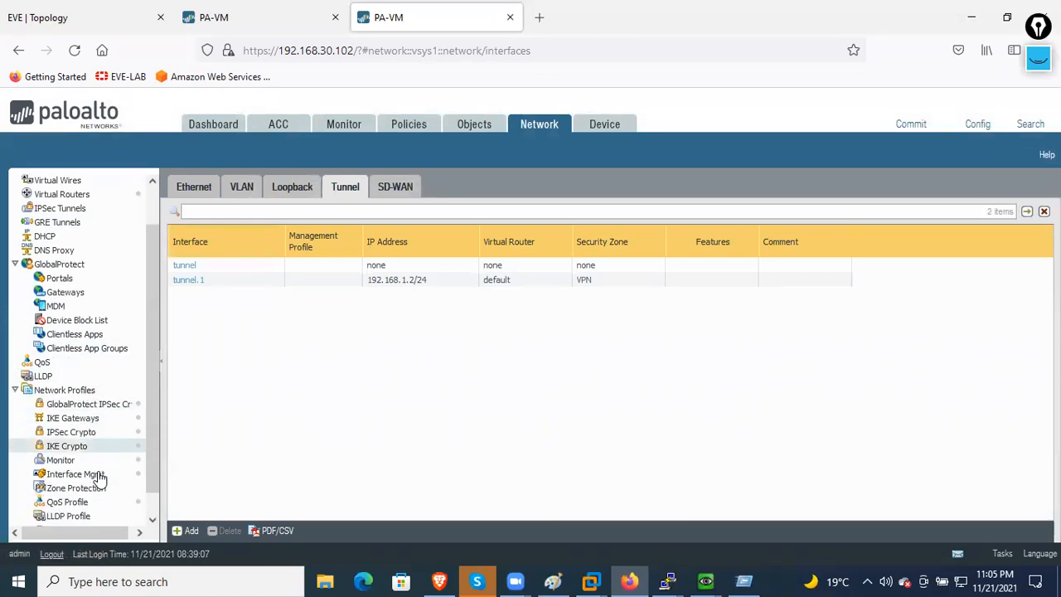
pyautogui.scroll(2, 100, 407)
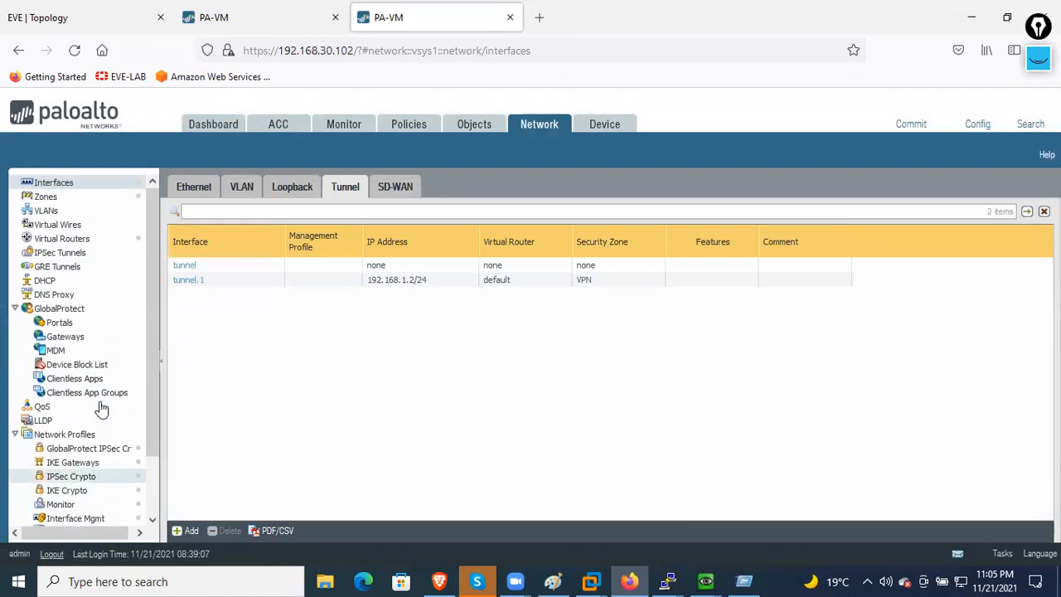
# - Start a new IPSec tunnel named FW2-FW1
pyautogui.click(84, 255)
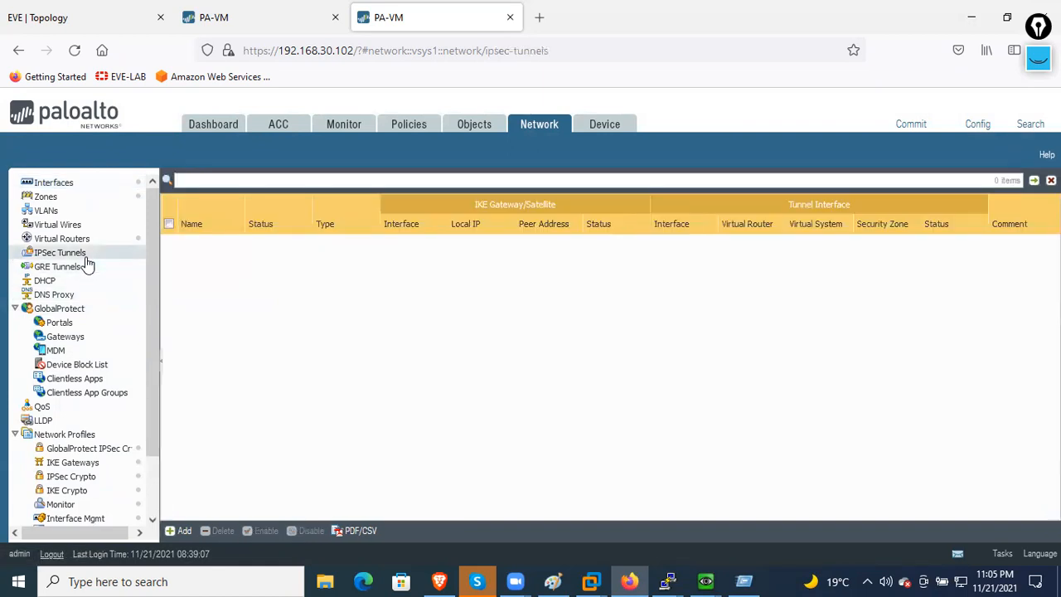
pyautogui.click(183, 529)
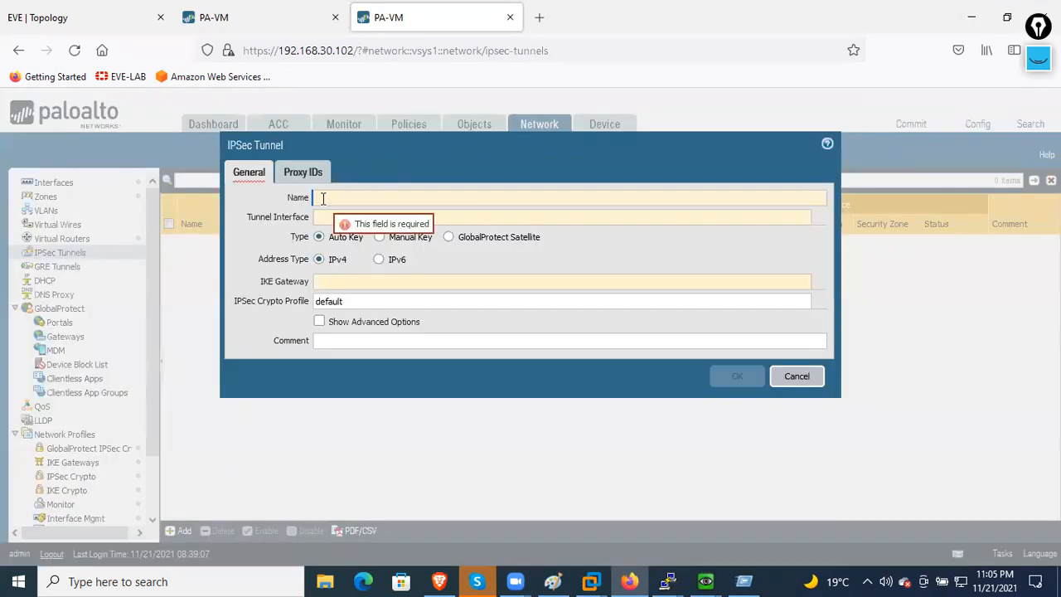
pyautogui.write('FW')
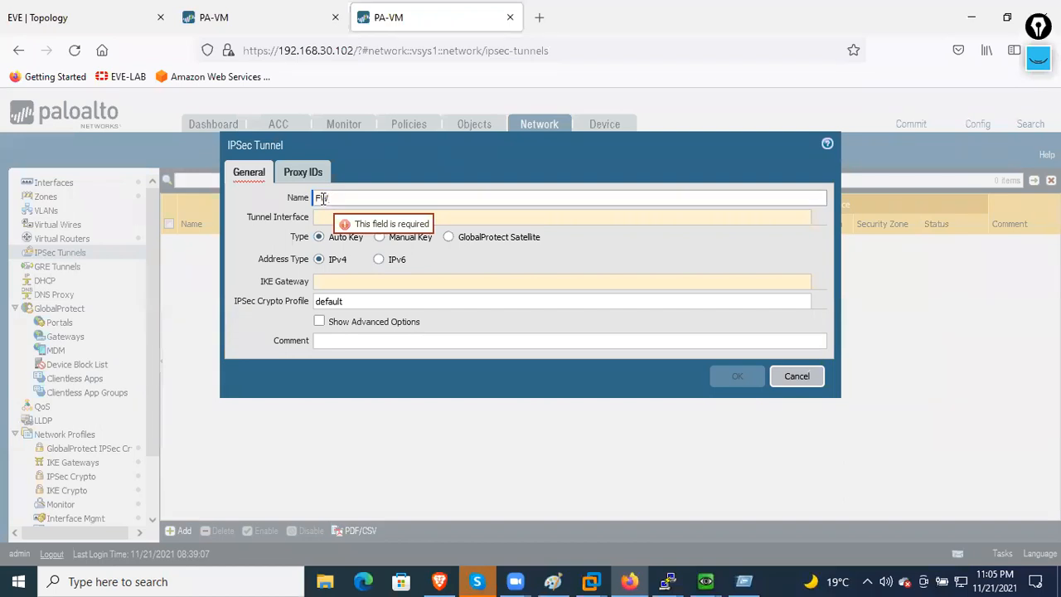
pyautogui.write('/1')
pyautogui.press('BackSpace')
pyautogui.write('2-FW1')
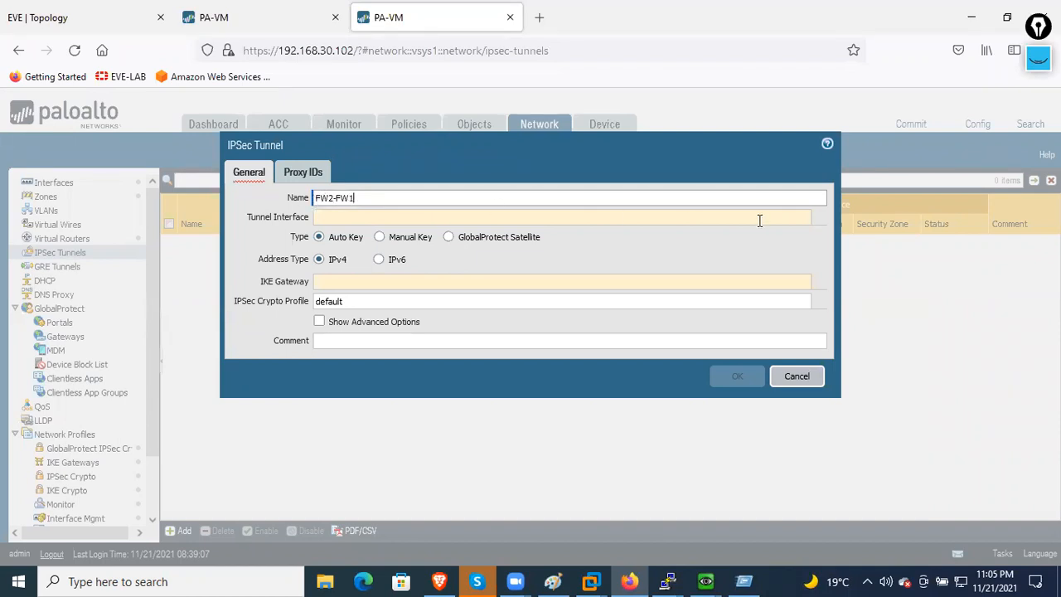
# - Bind the tunnel to tunnel.1, gateway FW2-FW-GW and IPSec profile FW2-FW1, then save it
pyautogui.click(817, 223)
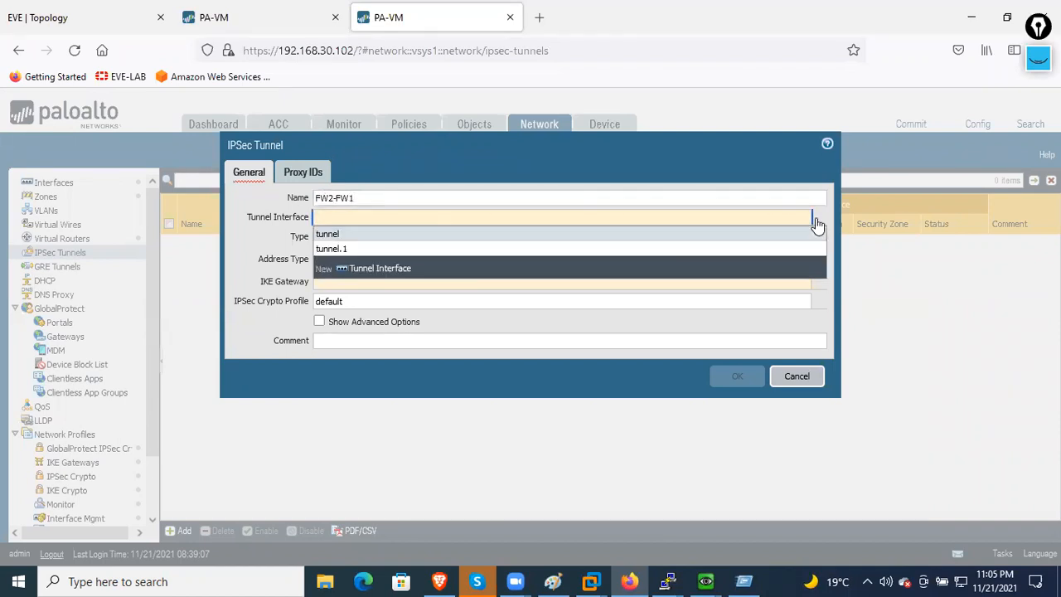
pyautogui.click(386, 249)
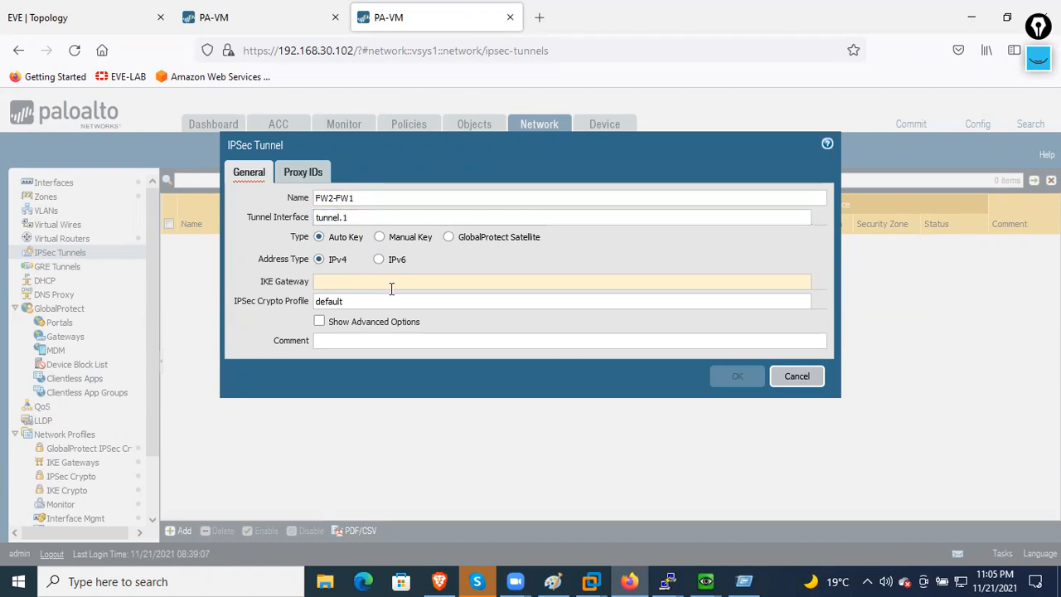
pyautogui.click(818, 281)
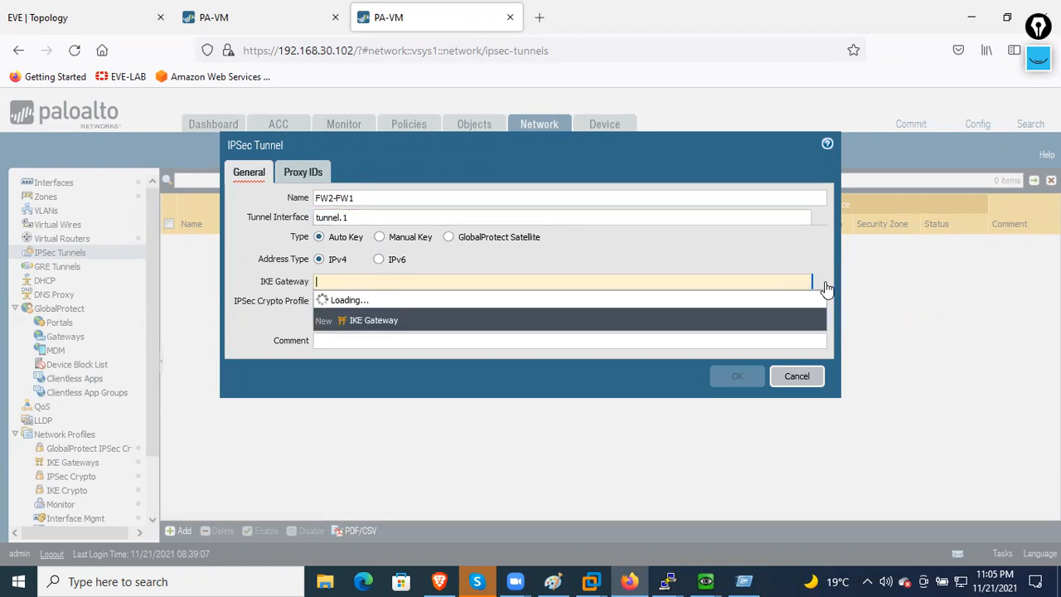
pyautogui.click(344, 295)
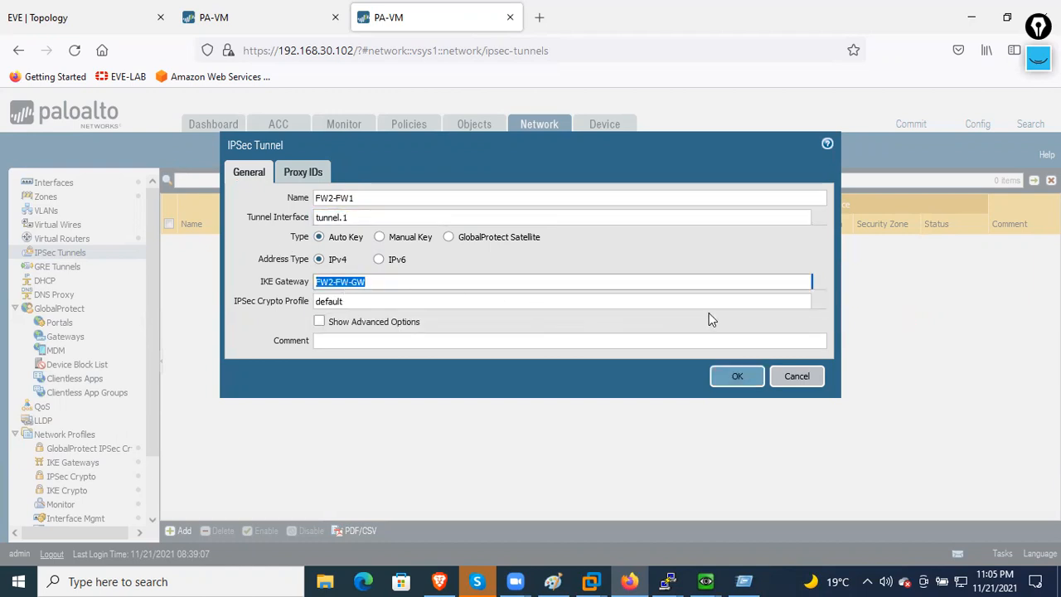
pyautogui.click(818, 302)
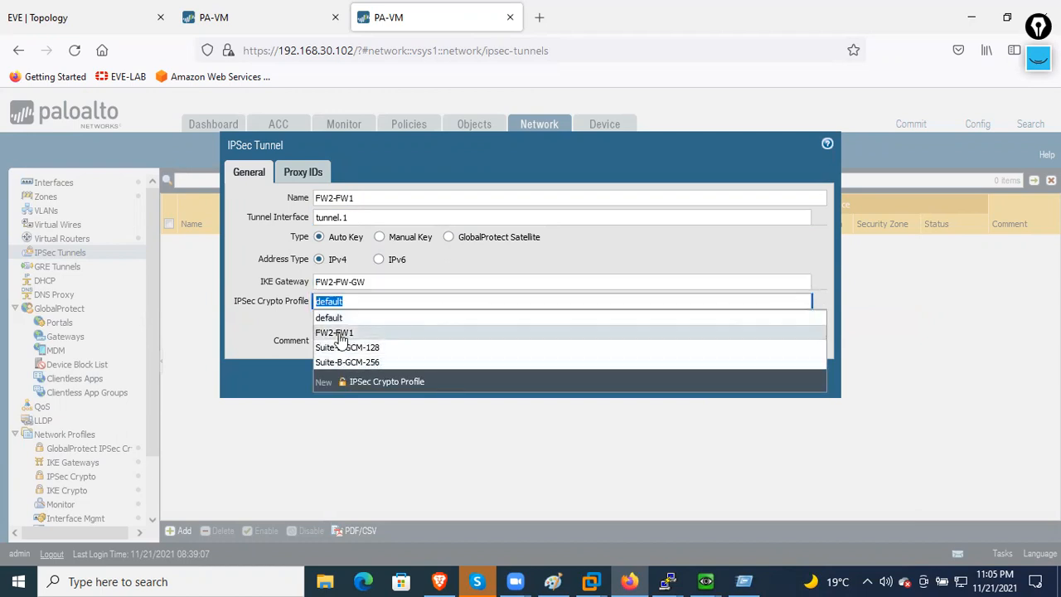
pyautogui.click(340, 332)
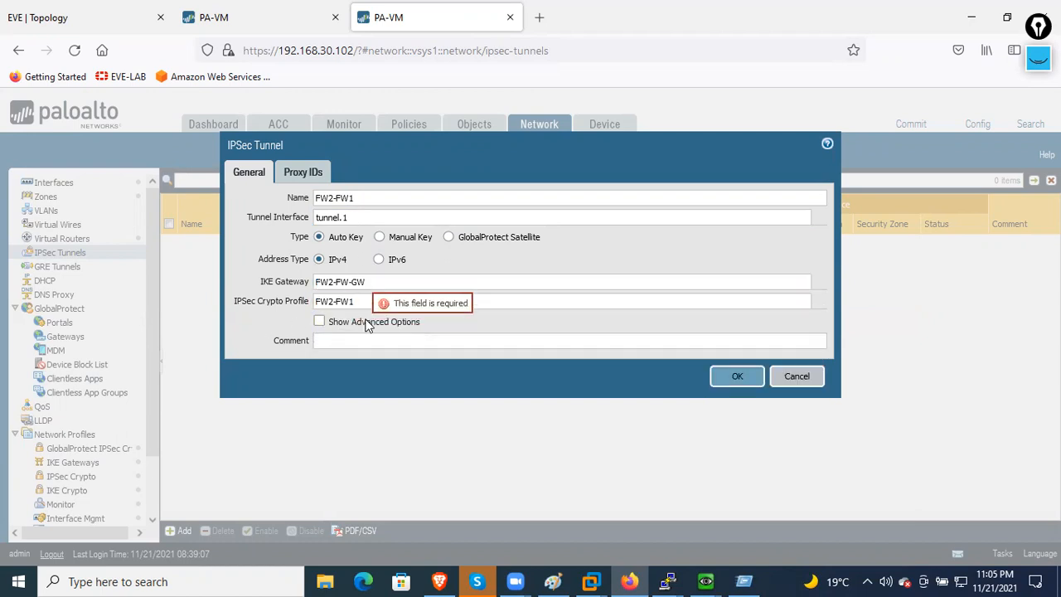
pyautogui.click(317, 176)
pyautogui.click(250, 172)
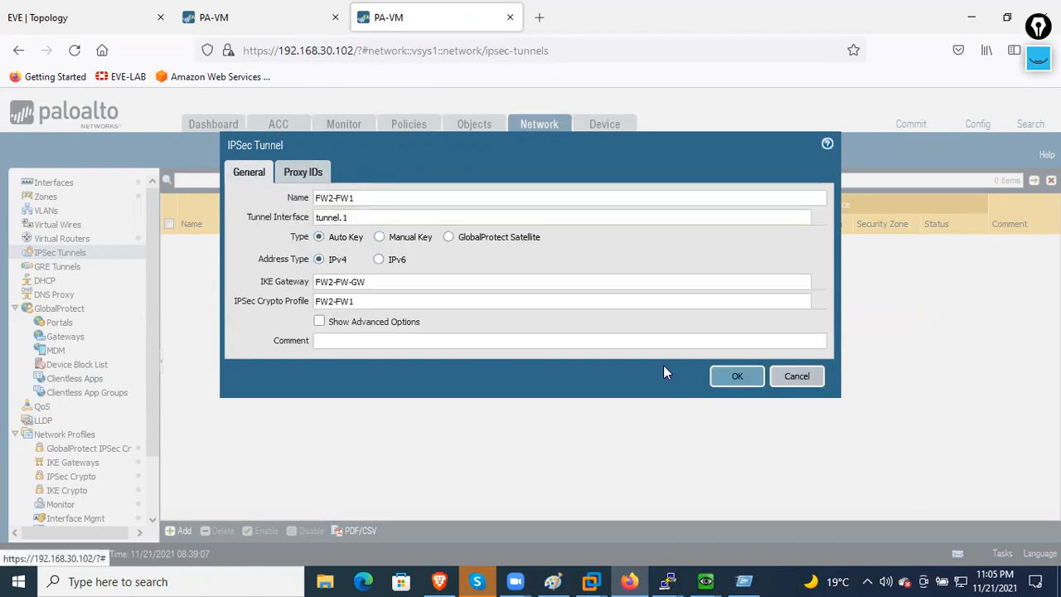
pyautogui.click(733, 377)
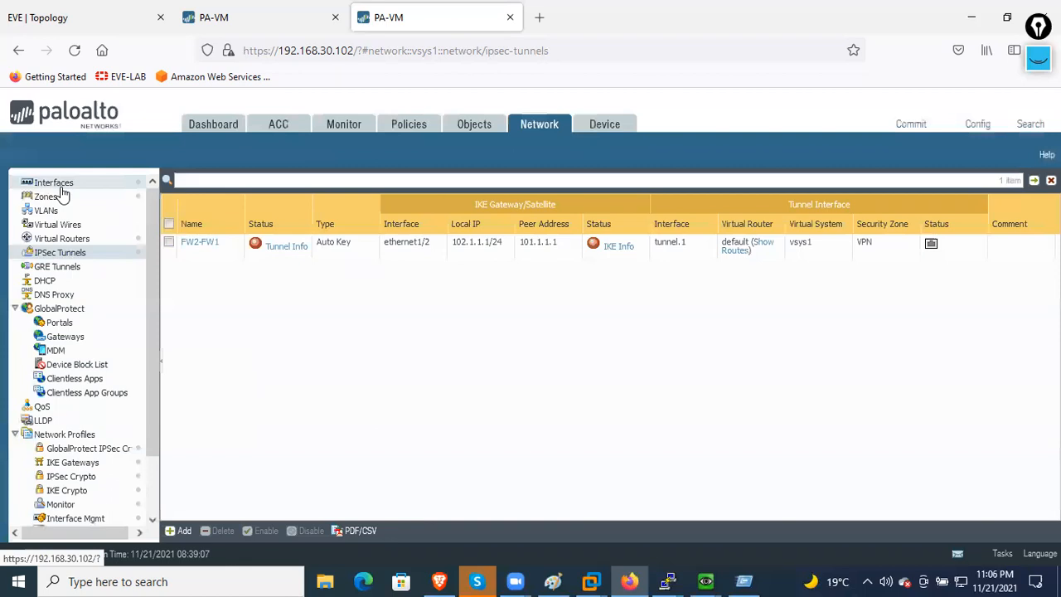
# - Add static route FW2-FW1 to 192.168.101.0/24 via tunnel.1, next hop 192.168.1.1, and save
pyautogui.click(82, 239)
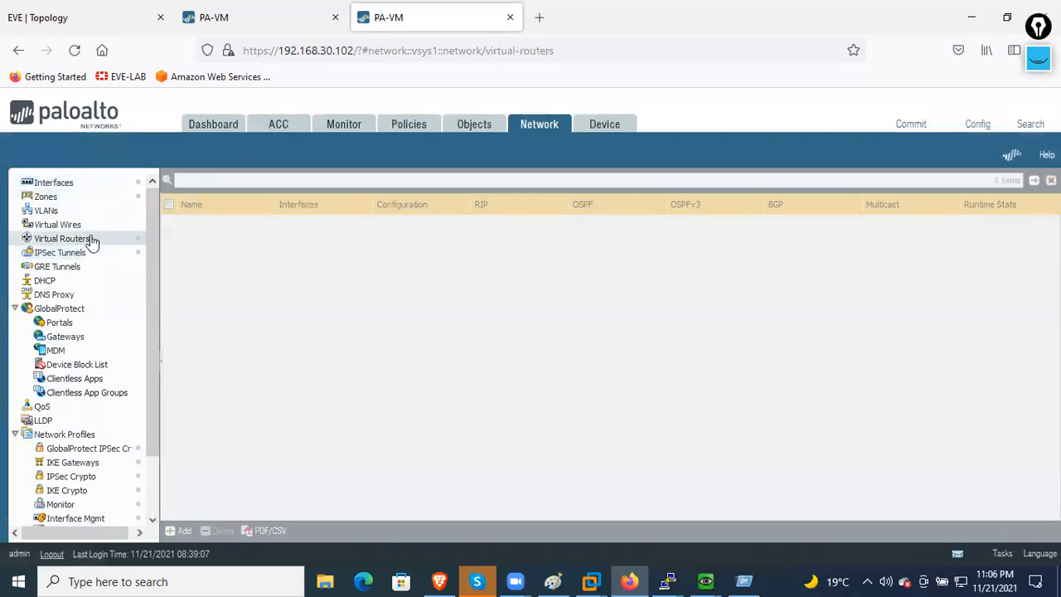
pyautogui.click(198, 222)
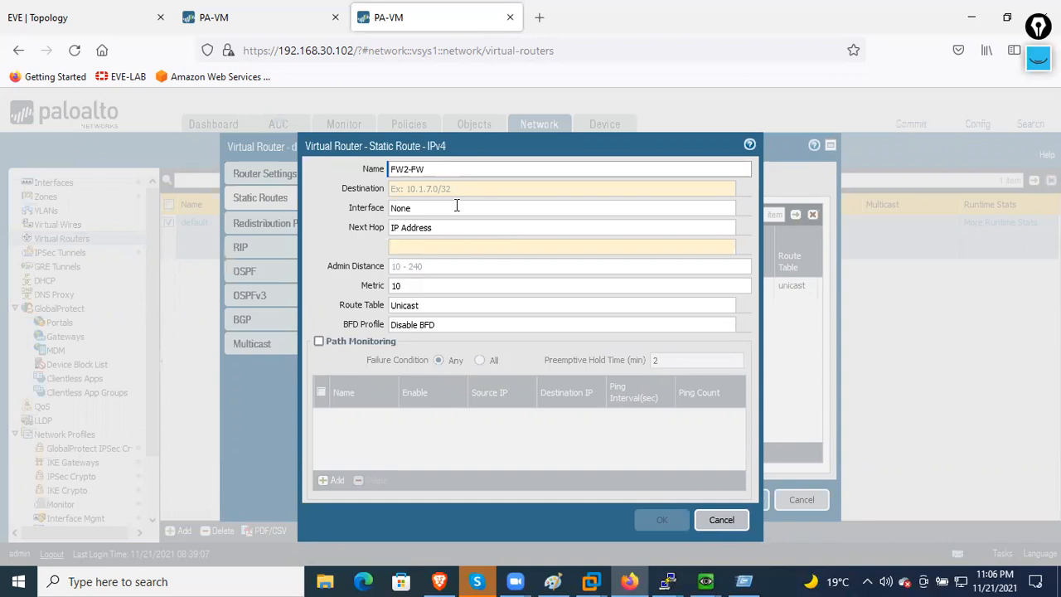
pyautogui.click(514, 190)
pyautogui.write('192.168.101.')
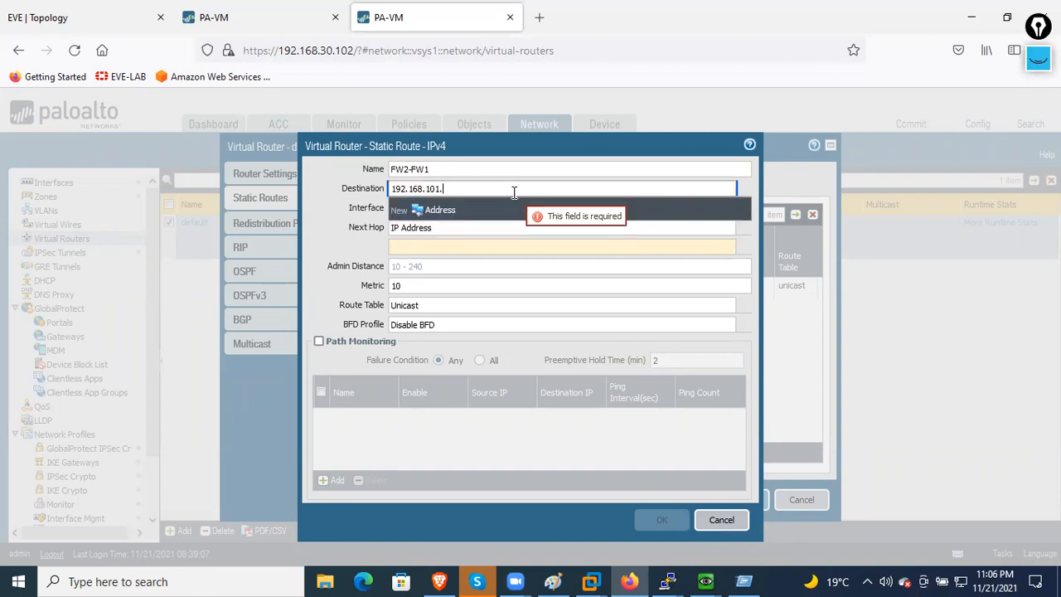
pyautogui.write('0/24')
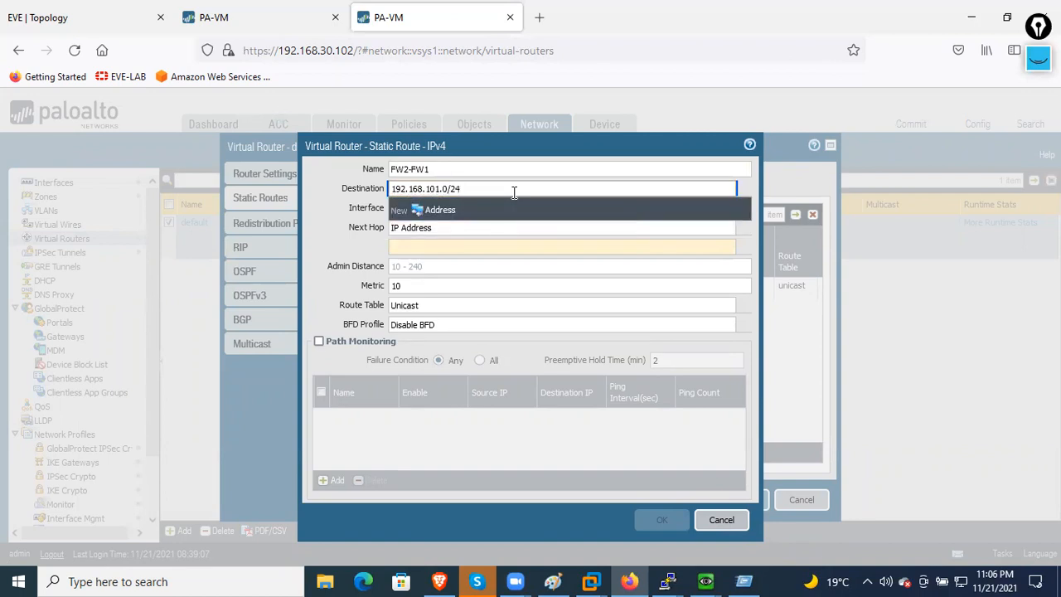
pyautogui.click(354, 232)
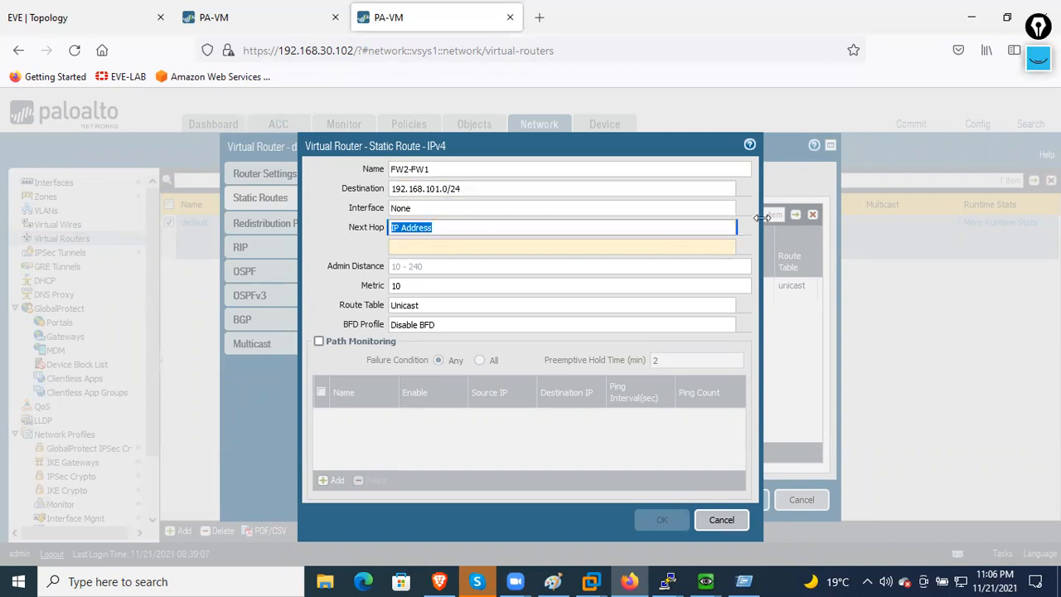
pyautogui.click(747, 208)
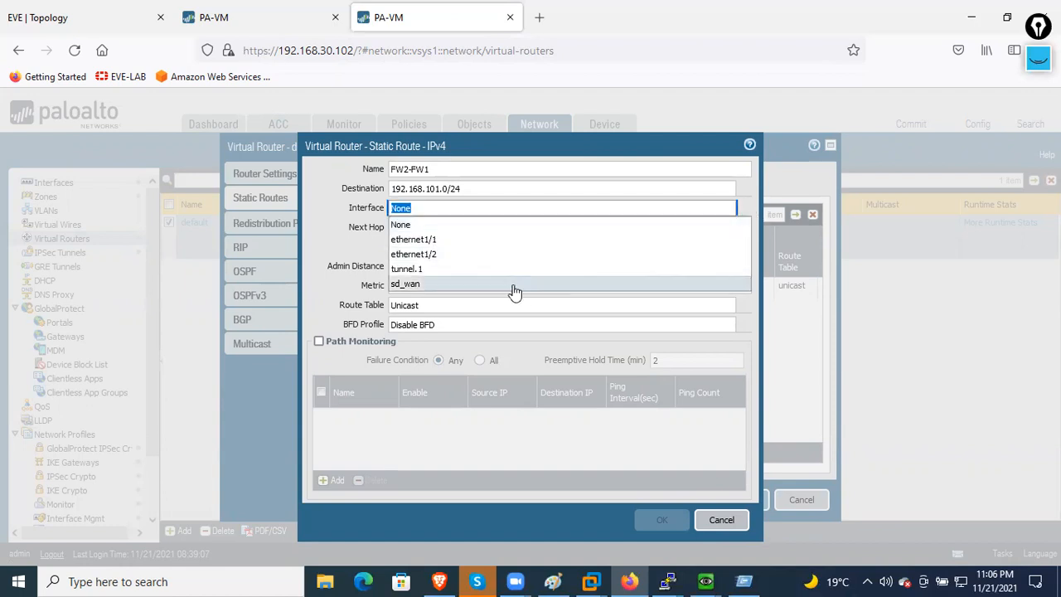
pyautogui.click(452, 269)
pyautogui.click(476, 245)
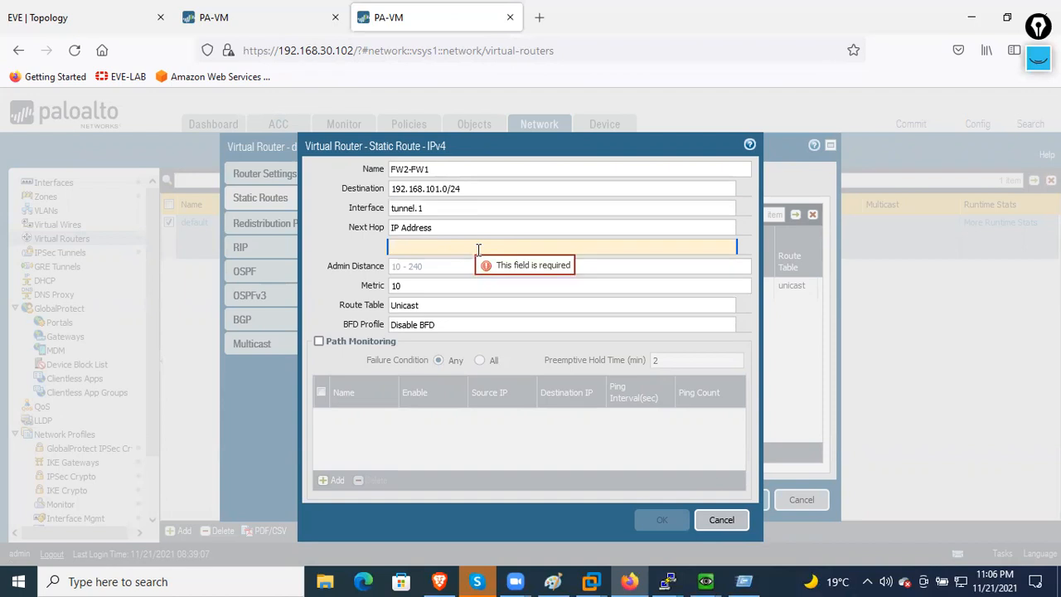
pyautogui.write('192.168.1.1')
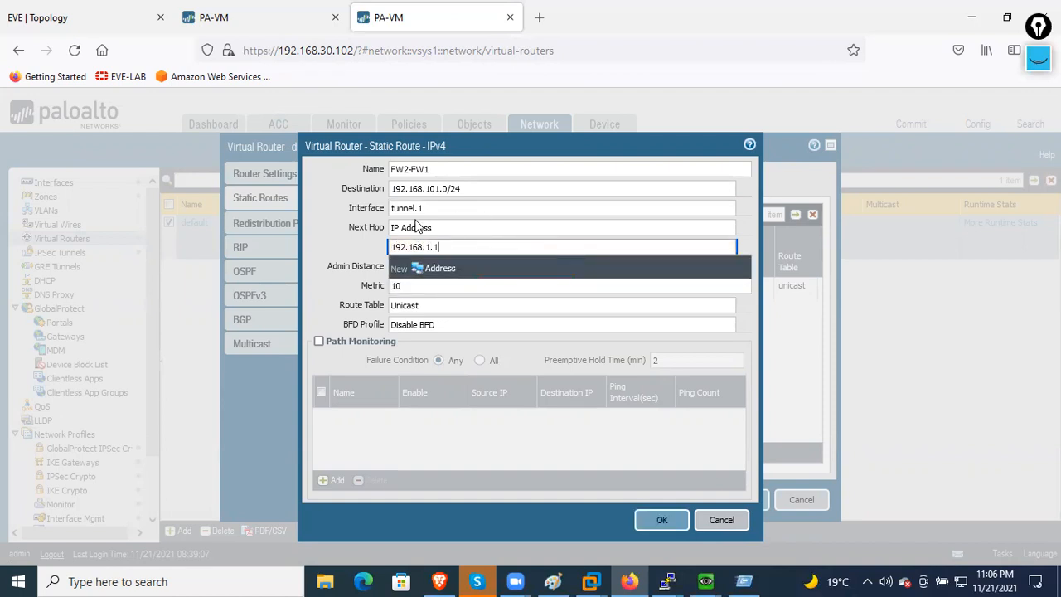
pyautogui.click(340, 257)
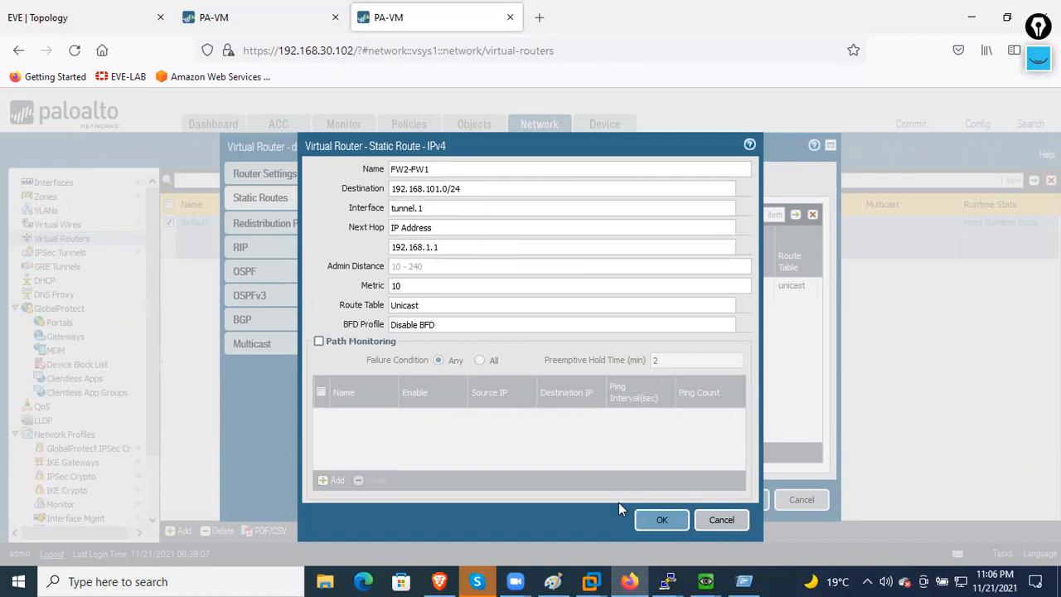
pyautogui.click(661, 521)
pyautogui.click(733, 499)
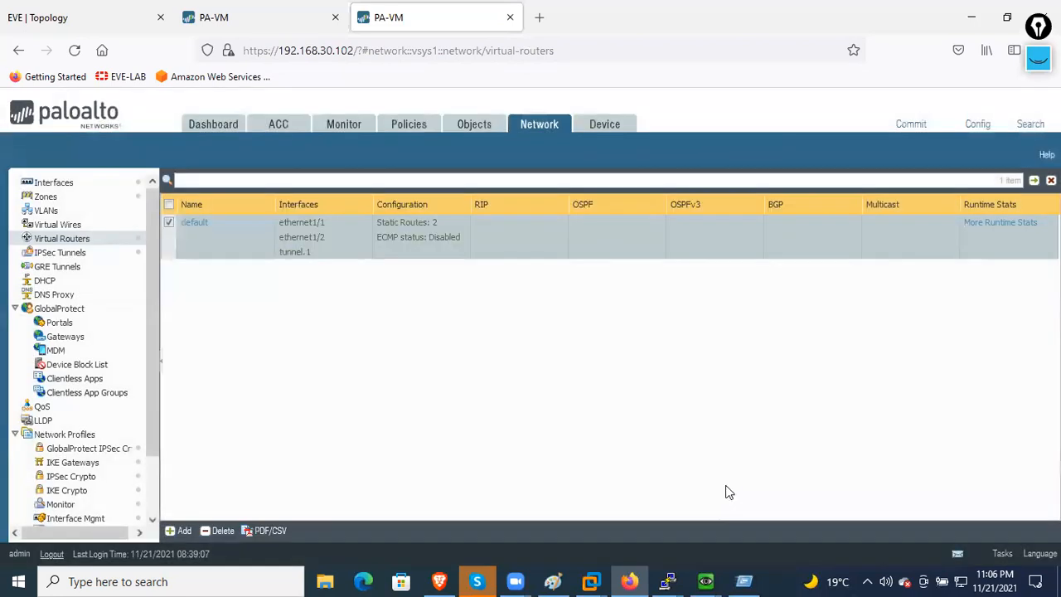
# - Create the security rule INSIDE-VPN with source zone INSIDE and destination zone VPN
pyautogui.click(410, 124)
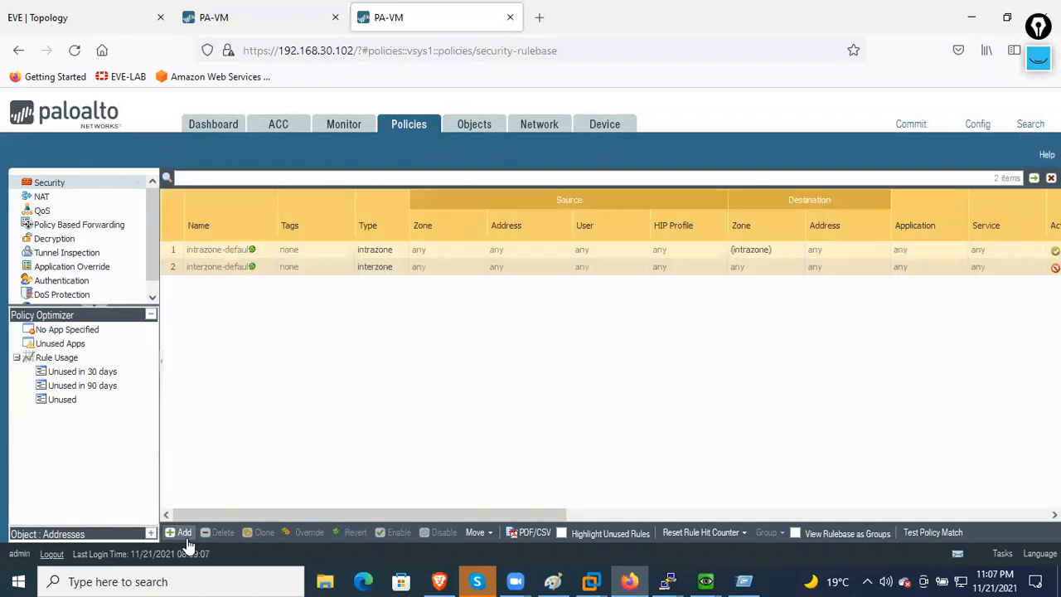
pyautogui.click(183, 534)
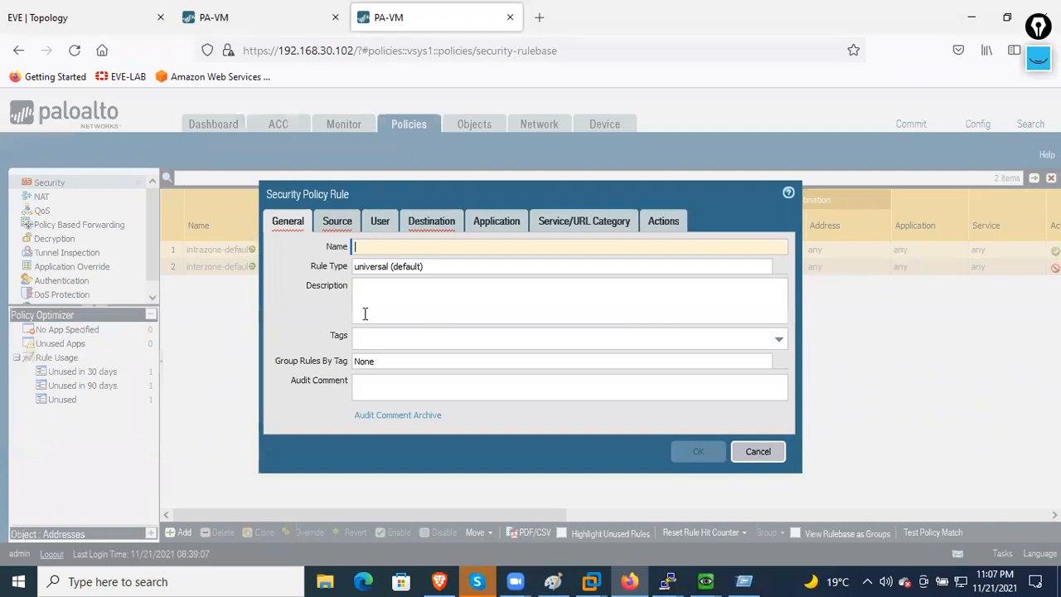
pyautogui.write('SI')
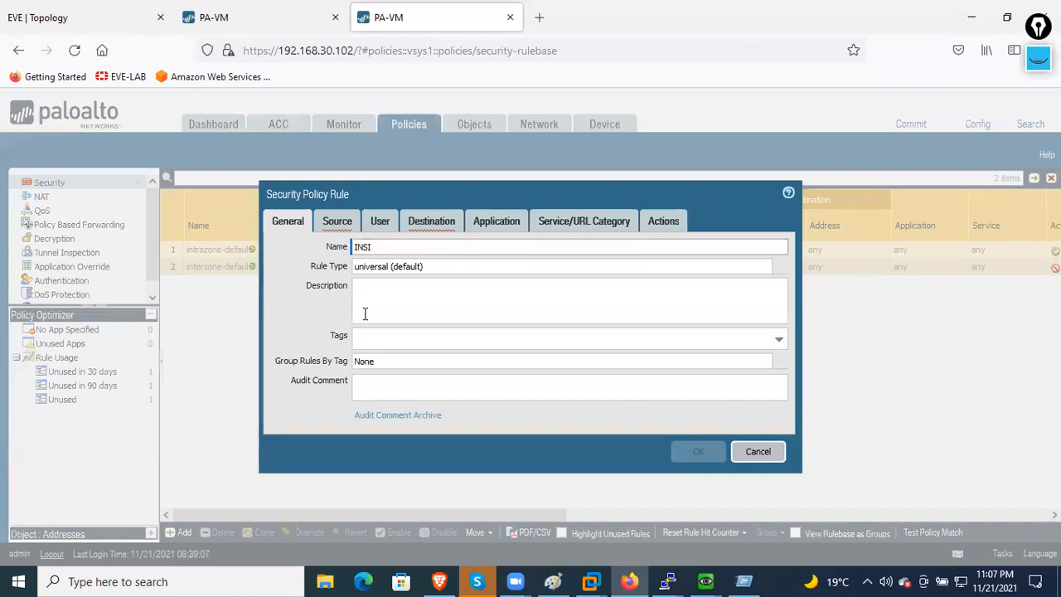
pyautogui.write('DE-VPN')
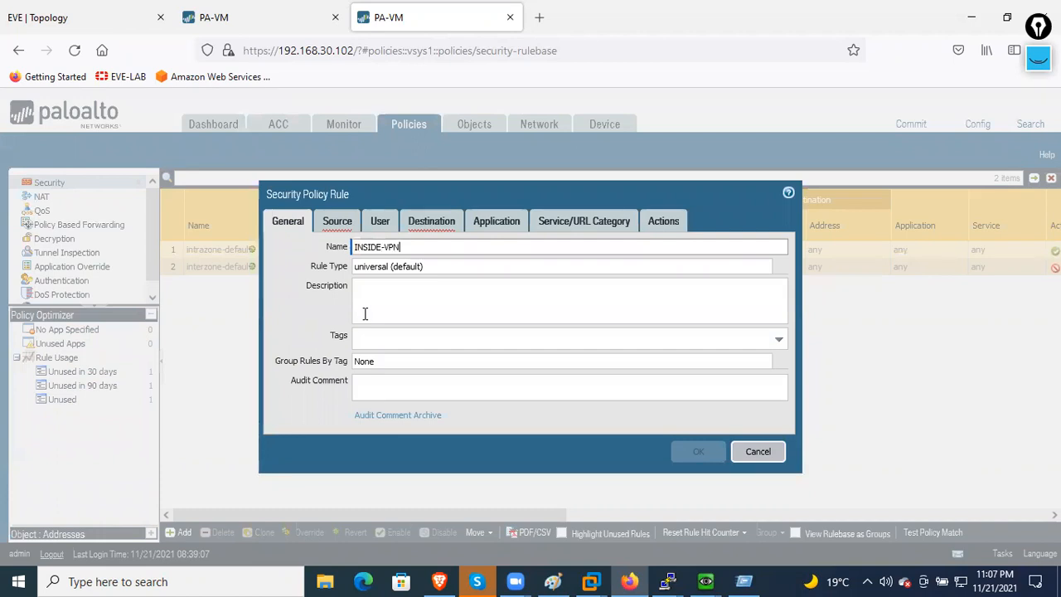
pyautogui.moveTo(407, 246); pyautogui.dragTo(313, 246)
pyautogui.click(338, 228)
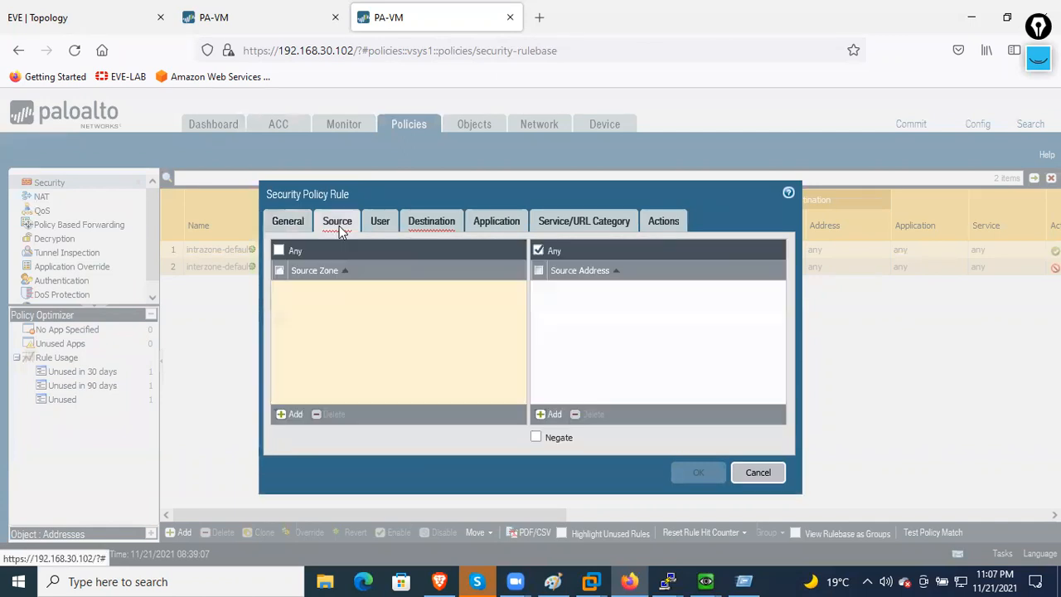
pyautogui.click(295, 413)
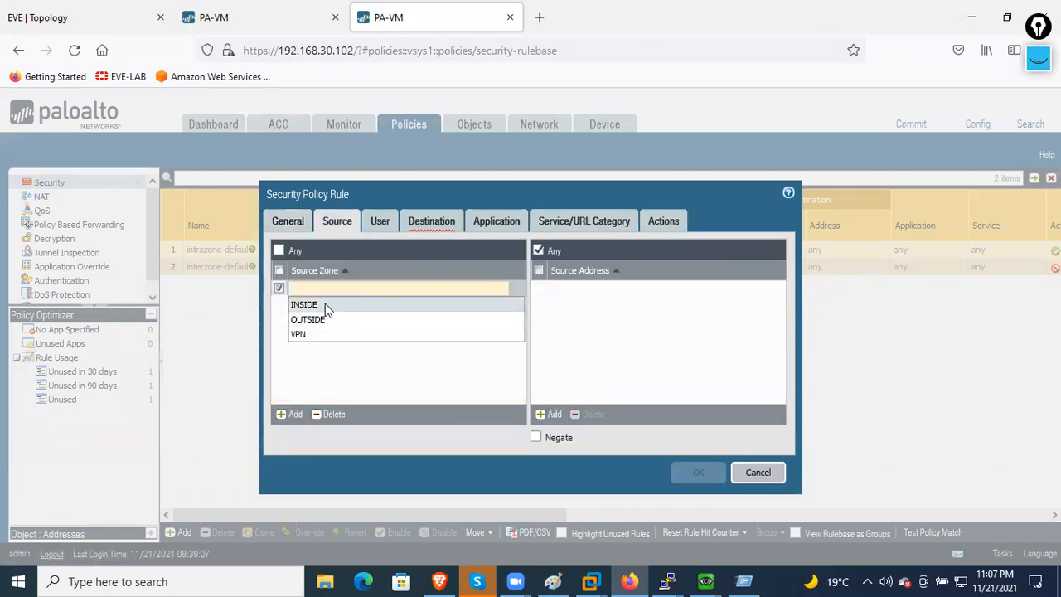
pyautogui.click(325, 305)
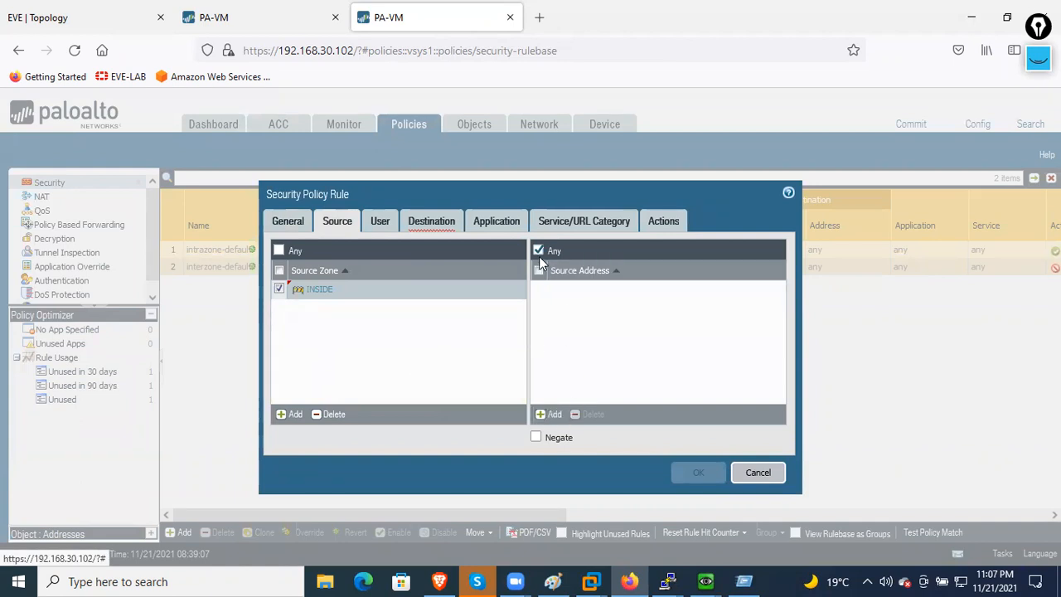
pyautogui.click(438, 222)
pyautogui.click(295, 414)
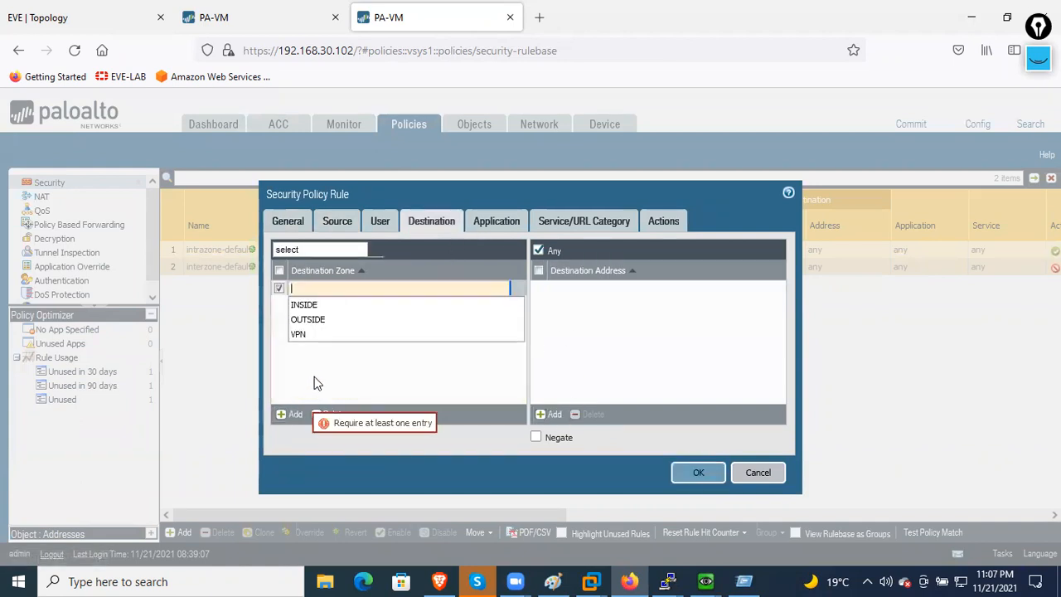
pyautogui.click(319, 334)
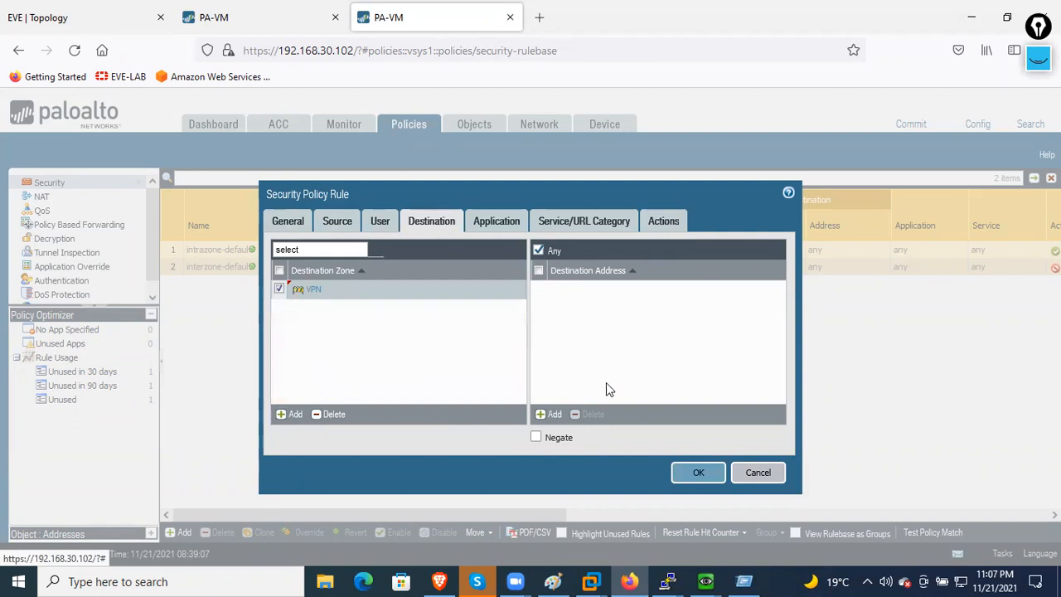
pyautogui.click(699, 471)
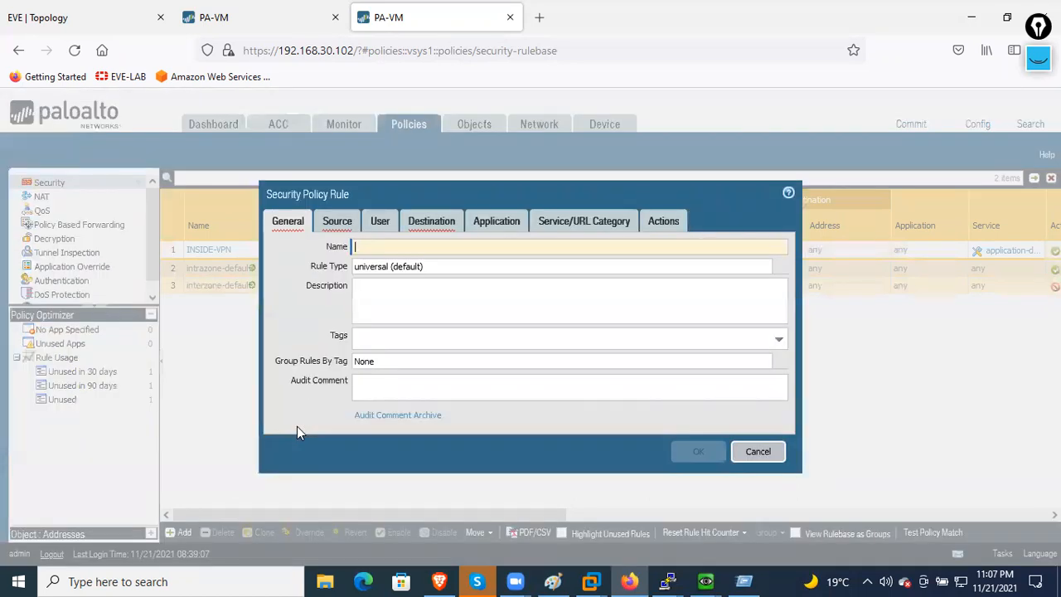
# - Save rule VPN-INSIDE with source zone VPN and destination zone INSIDE, then start a commit
pyautogui.write('VPN-INSIDE')
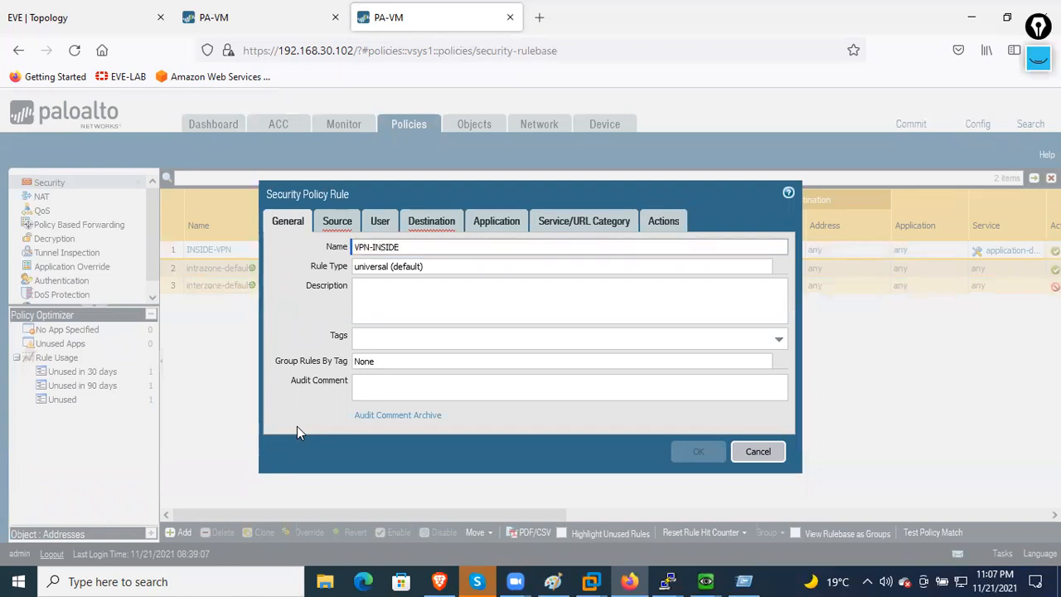
pyautogui.click(334, 223)
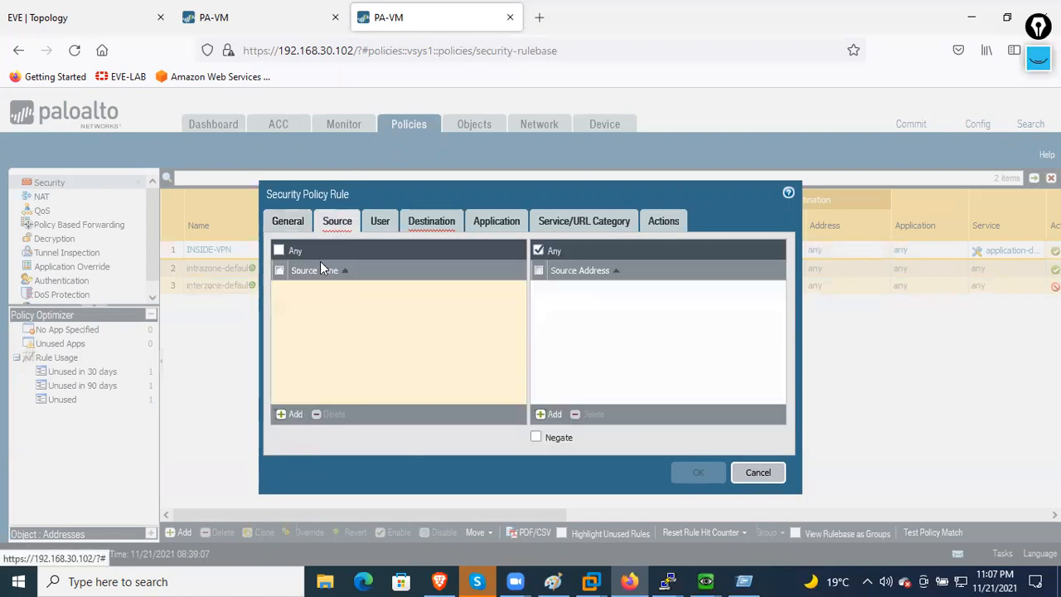
pyautogui.click(292, 414)
pyautogui.click(316, 336)
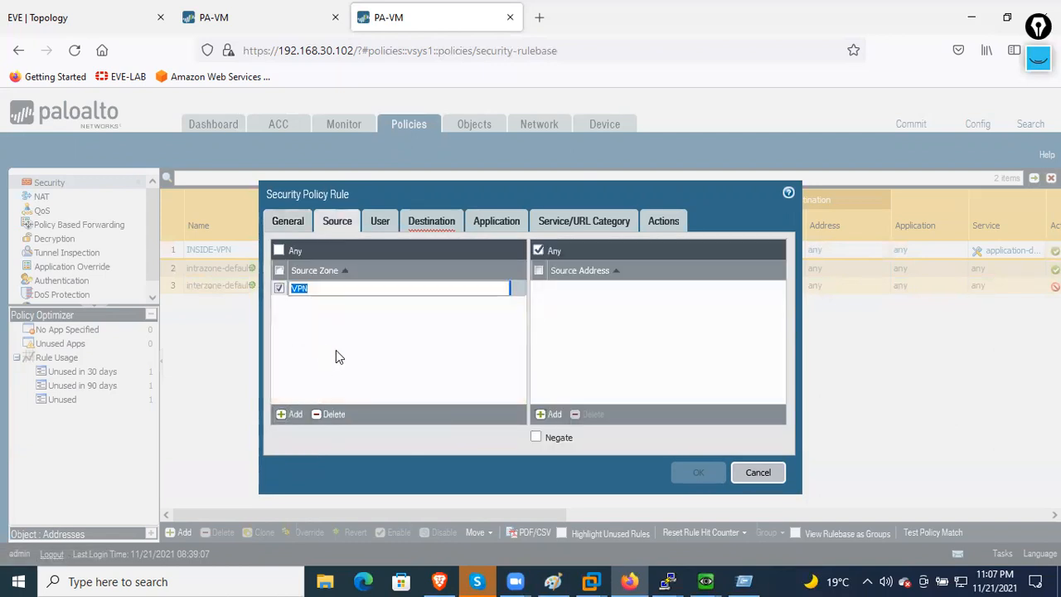
pyautogui.click(431, 222)
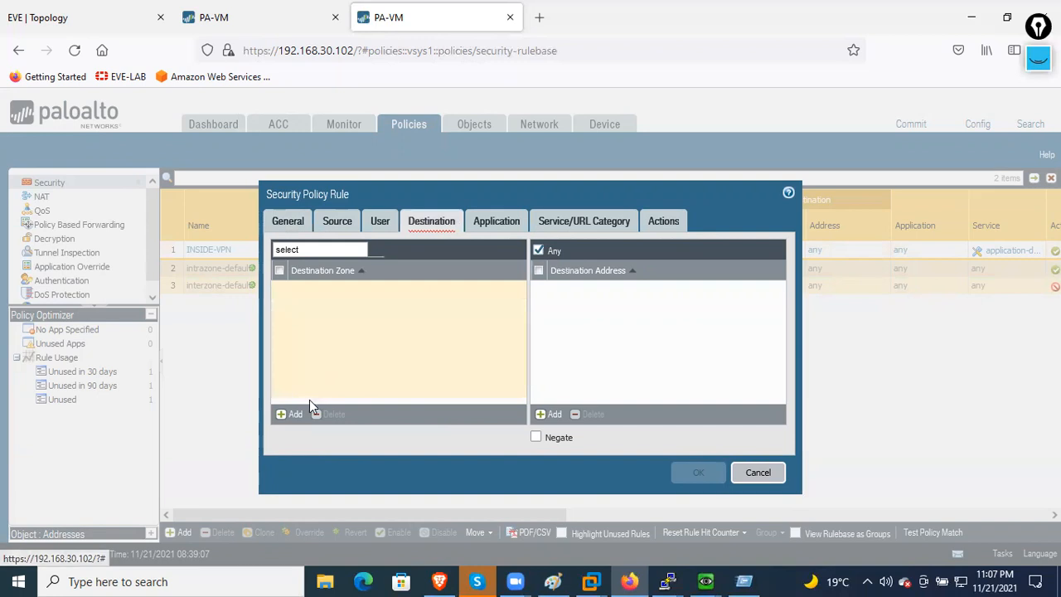
pyautogui.click(291, 414)
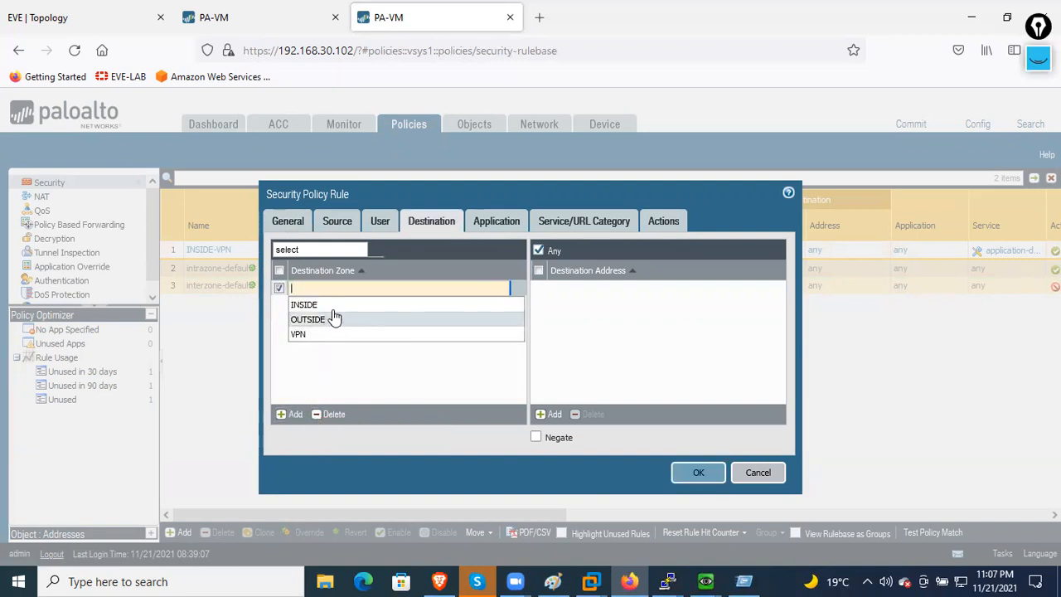
pyautogui.click(333, 305)
pyautogui.click(714, 473)
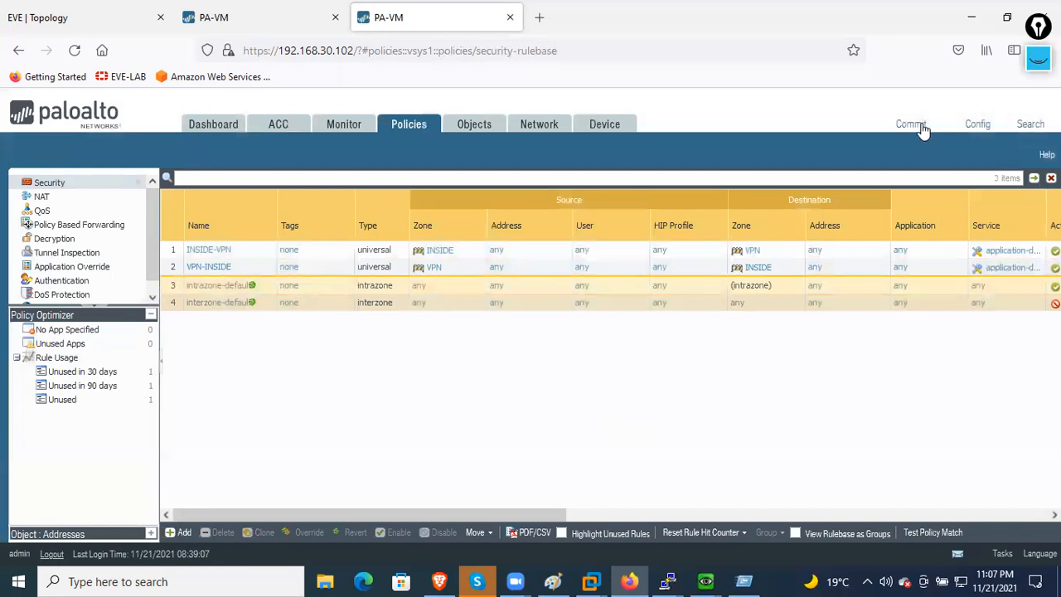
pyautogui.click(911, 123)
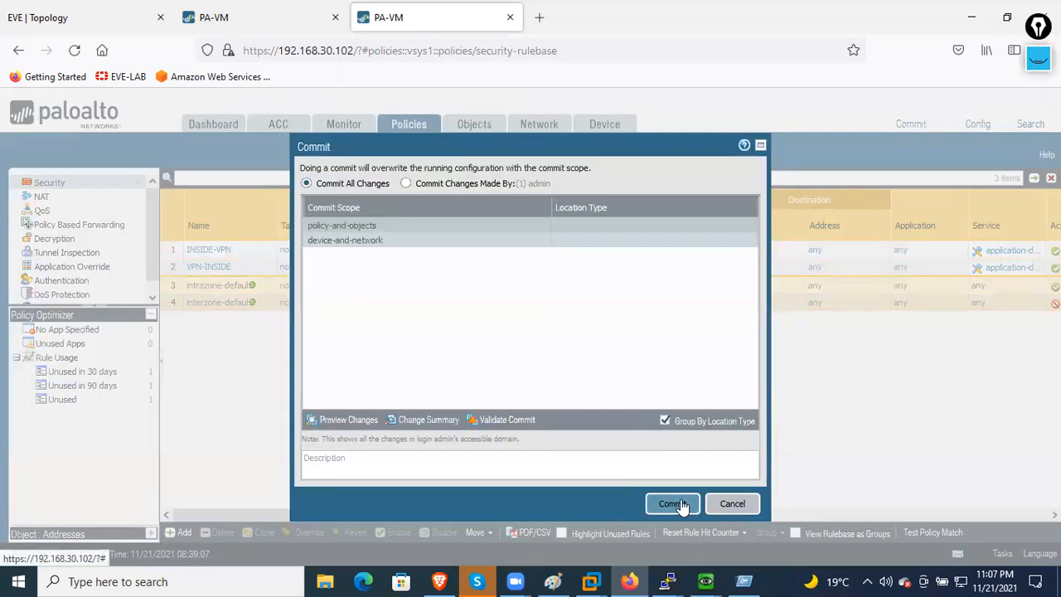
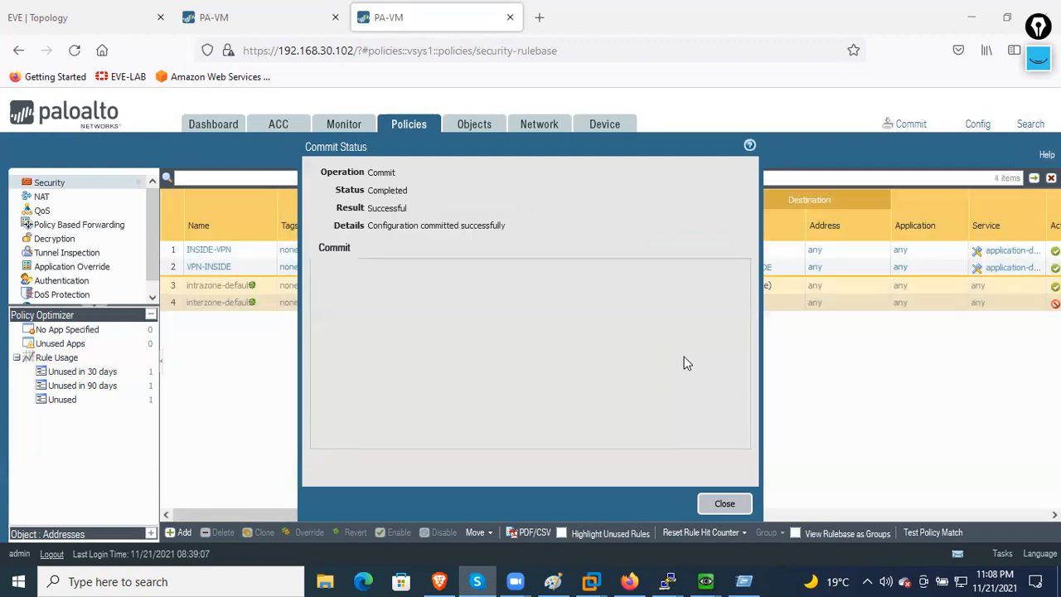
# - Dismiss the successful commit summary and open the Network > IPSec Tunnels list
pyautogui.click(717, 504)
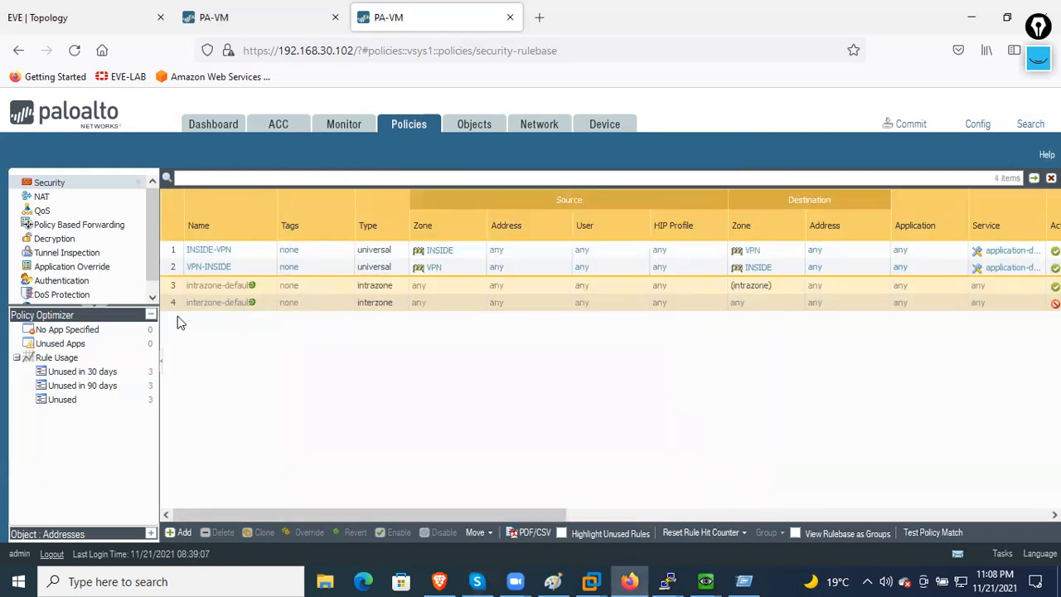
pyautogui.scroll(-1, 105, 296)
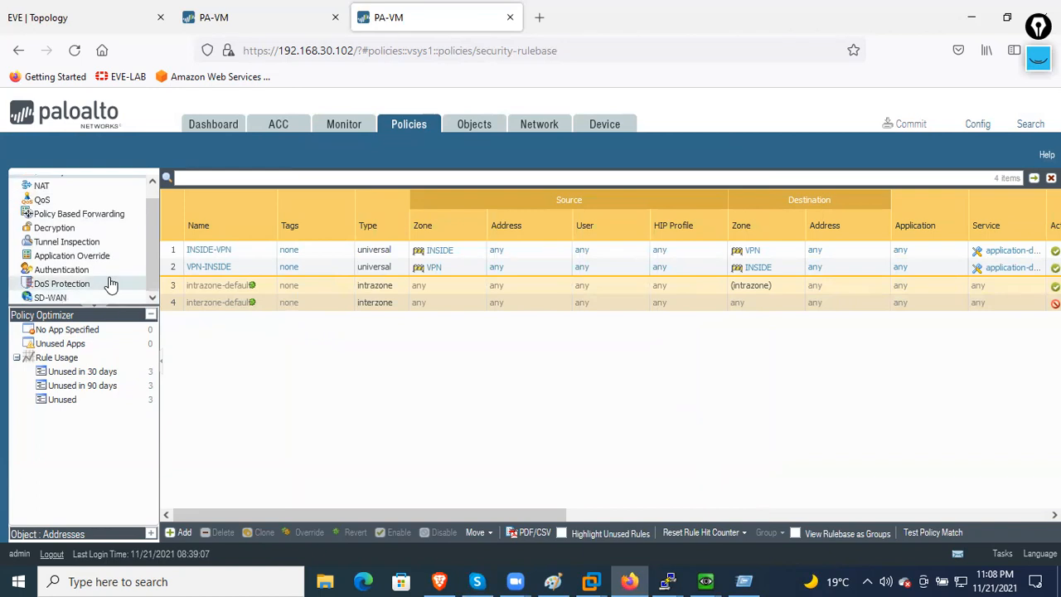
pyautogui.click(531, 126)
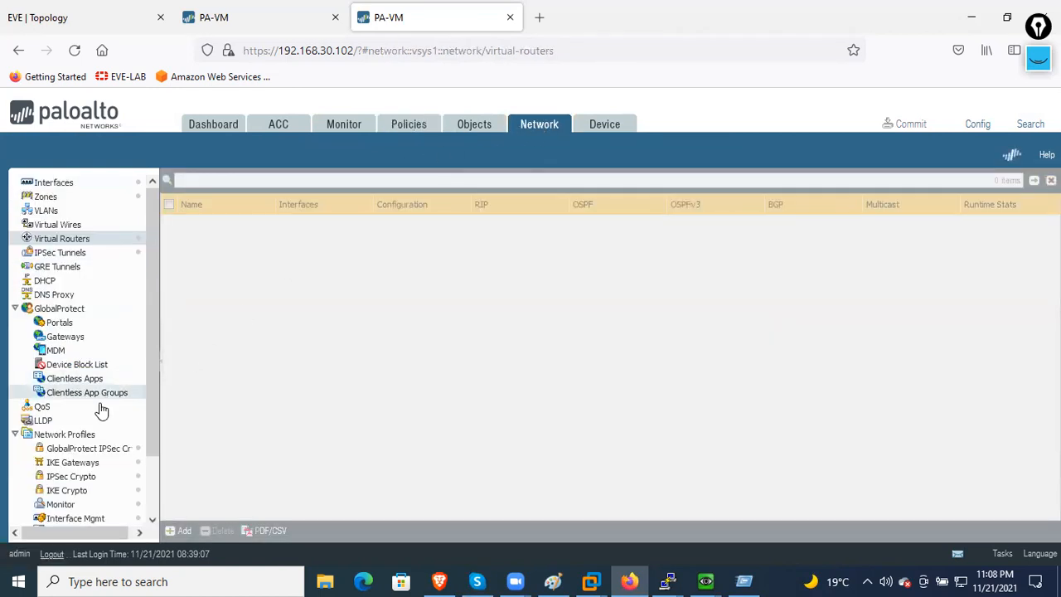
pyautogui.click(63, 253)
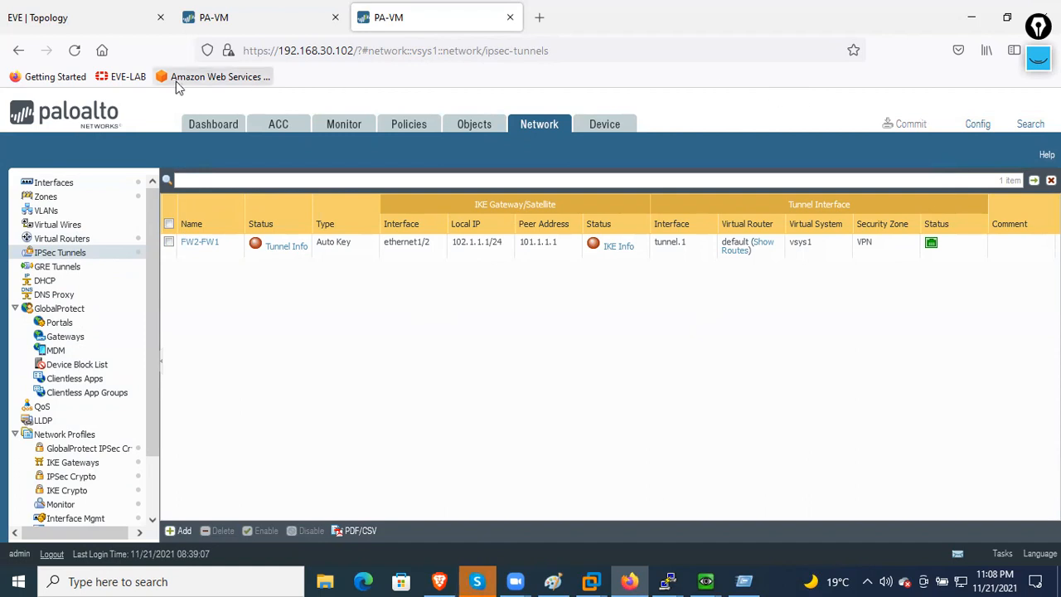
# - Reload the firewall page, dismiss the PAN-OS 9.1 welcome notice, and switch to the other firewall
pyautogui.rightClick(391, 313)
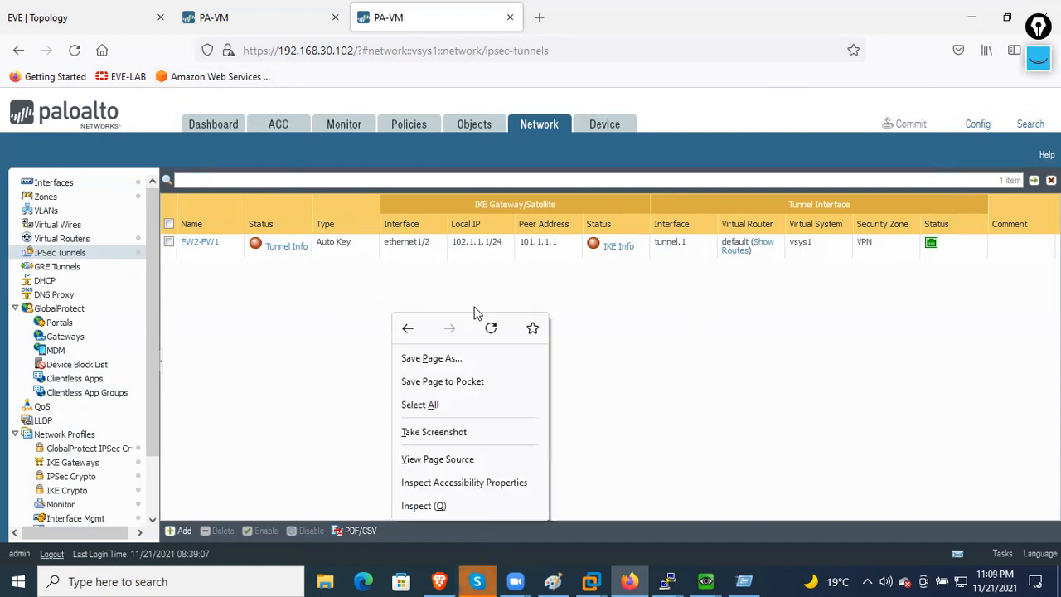
pyautogui.click(491, 328)
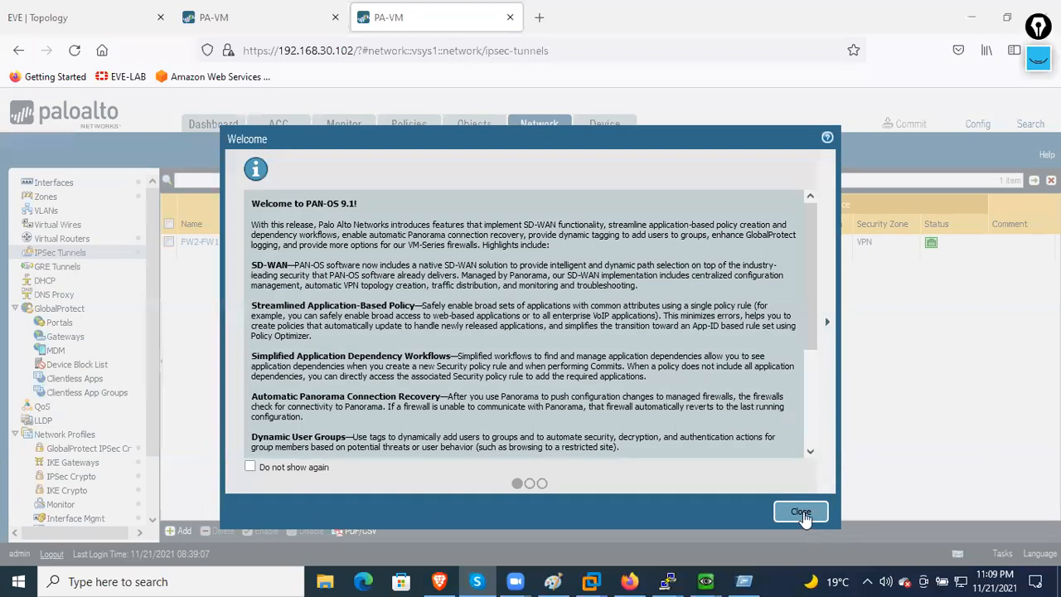
pyautogui.click(801, 512)
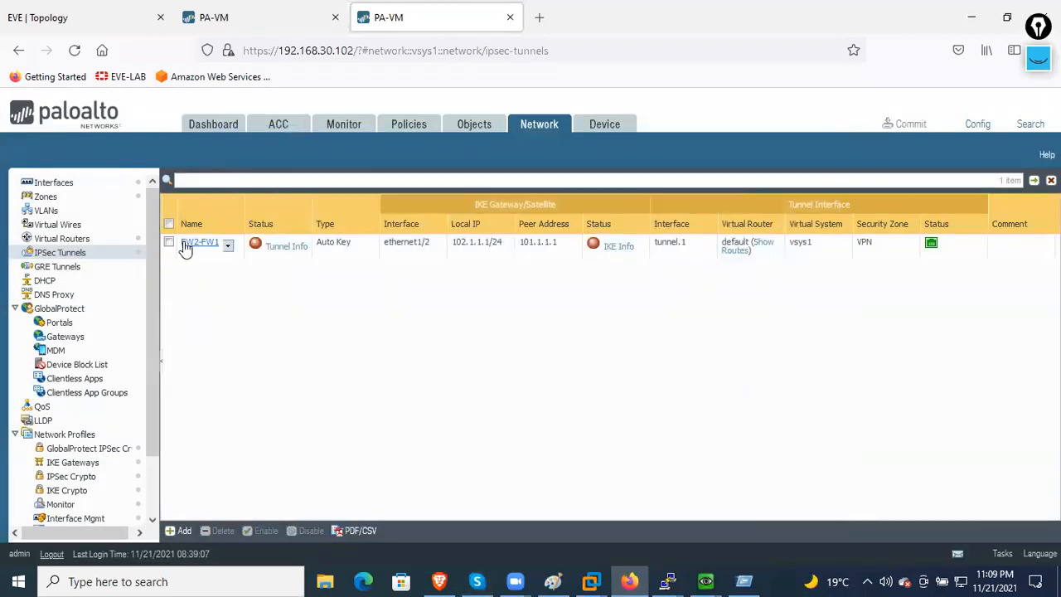
pyautogui.click(247, 24)
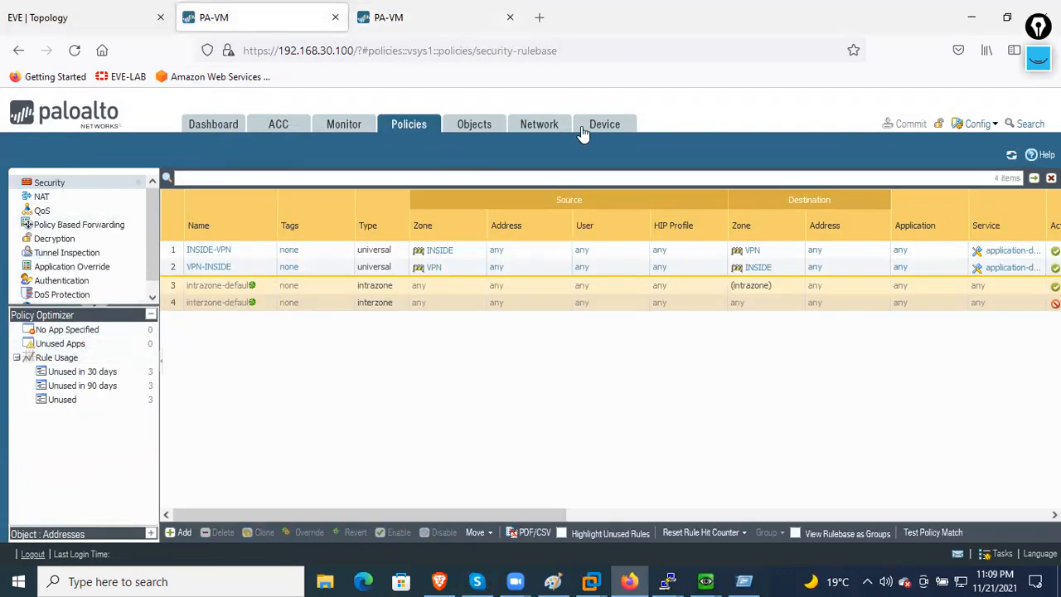
# - Show the FW1-FW2 tunnel toward peer 102.1.1.1 and refresh its Tunnel Info
pyautogui.click(539, 130)
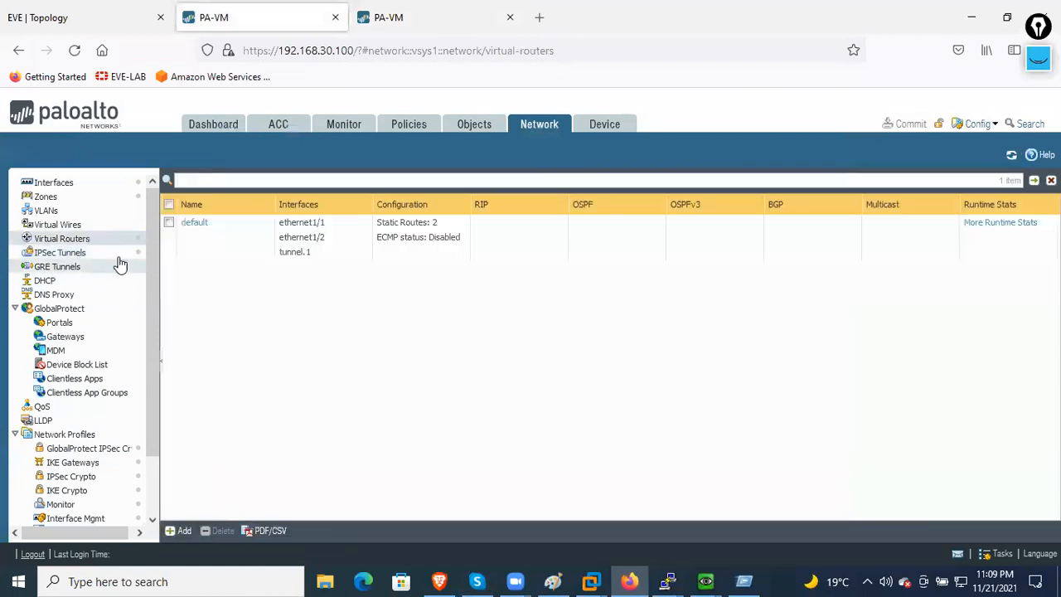
pyautogui.click(83, 254)
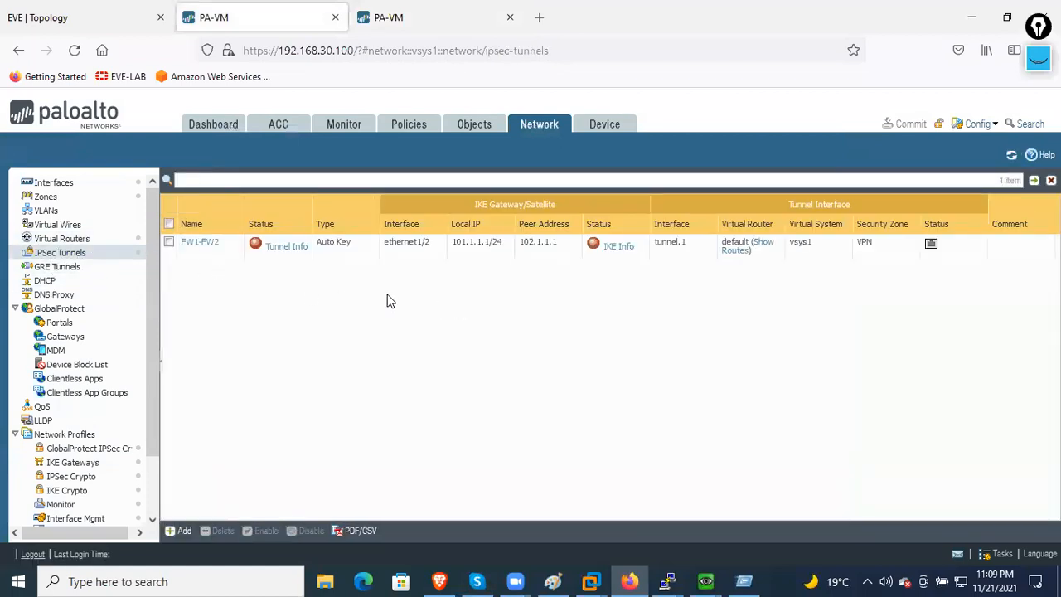
pyautogui.click(282, 247)
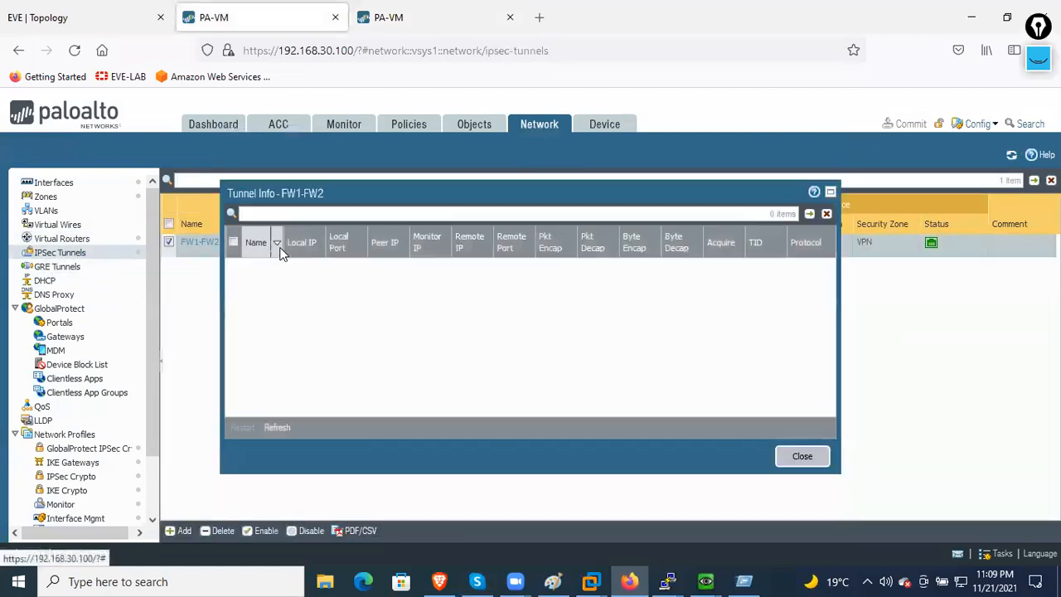
pyautogui.click(281, 429)
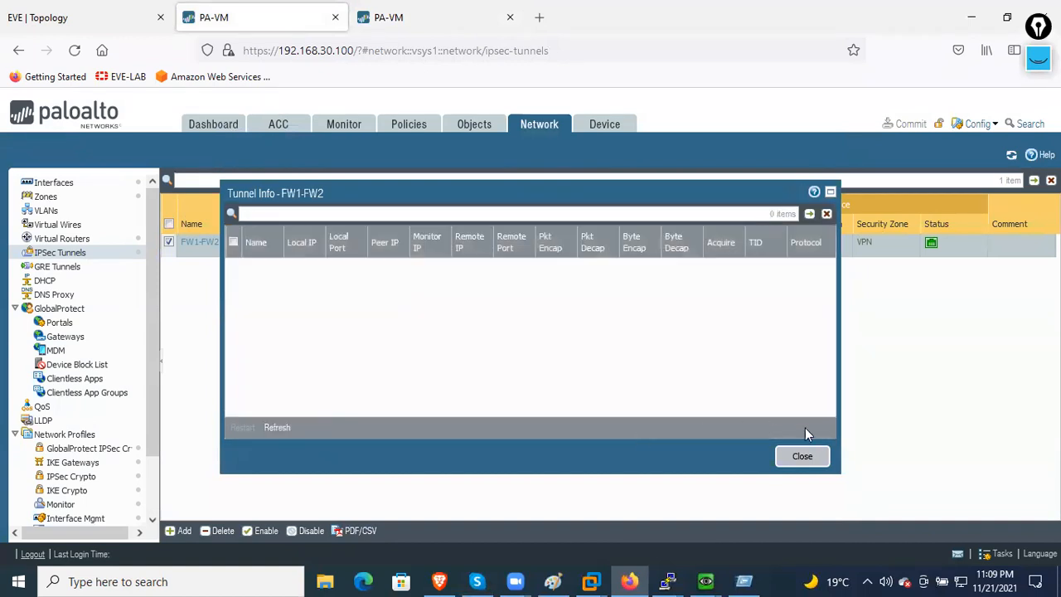
pyautogui.click(802, 456)
# - Refresh the FW1-FW2 IKE Info, which still shows the tunnel down
pyautogui.click(617, 247)
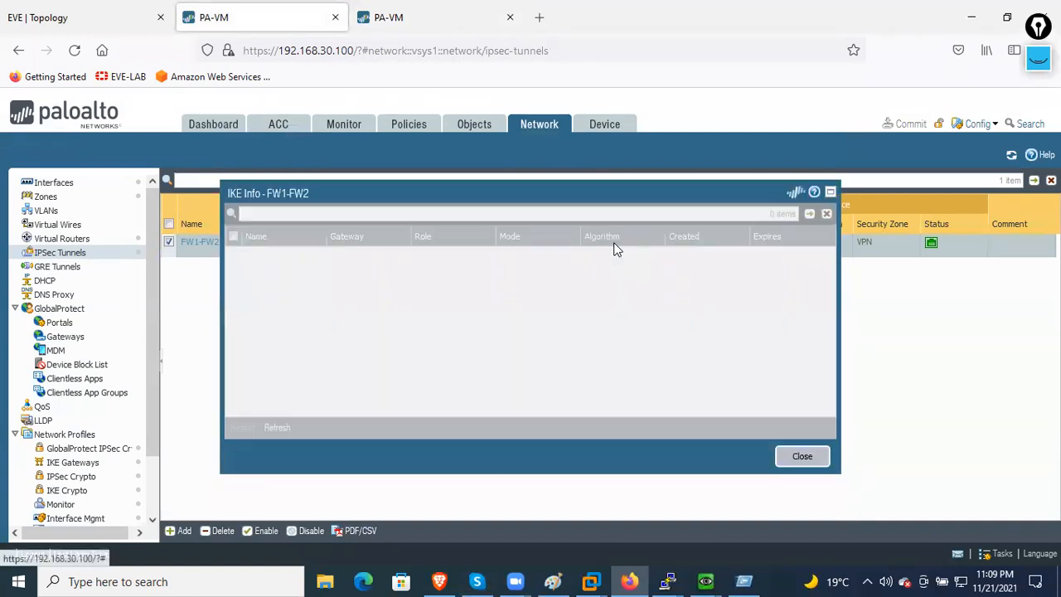
pyautogui.click(286, 430)
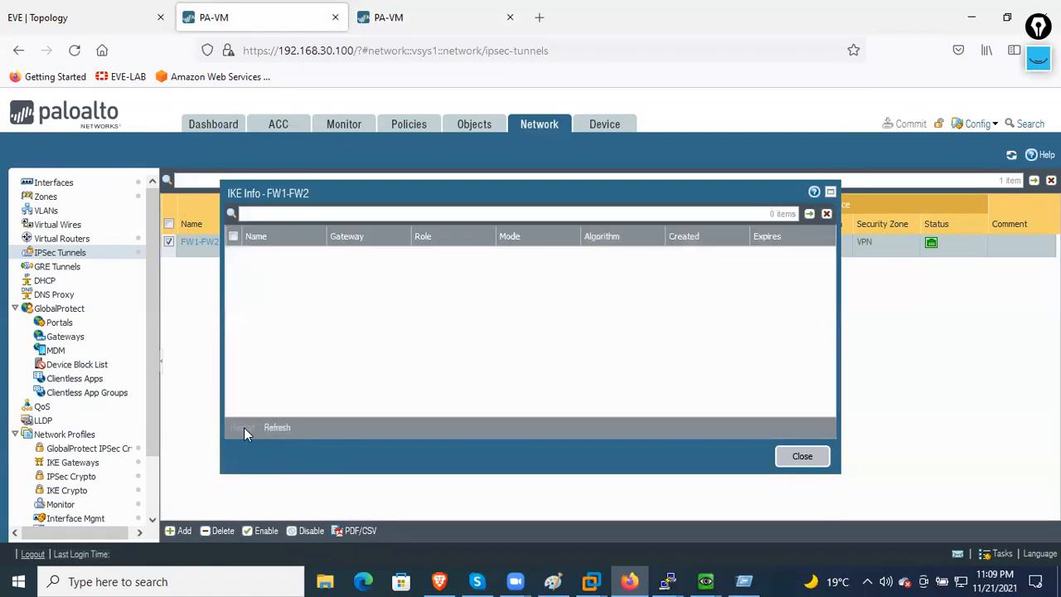
pyautogui.click(800, 459)
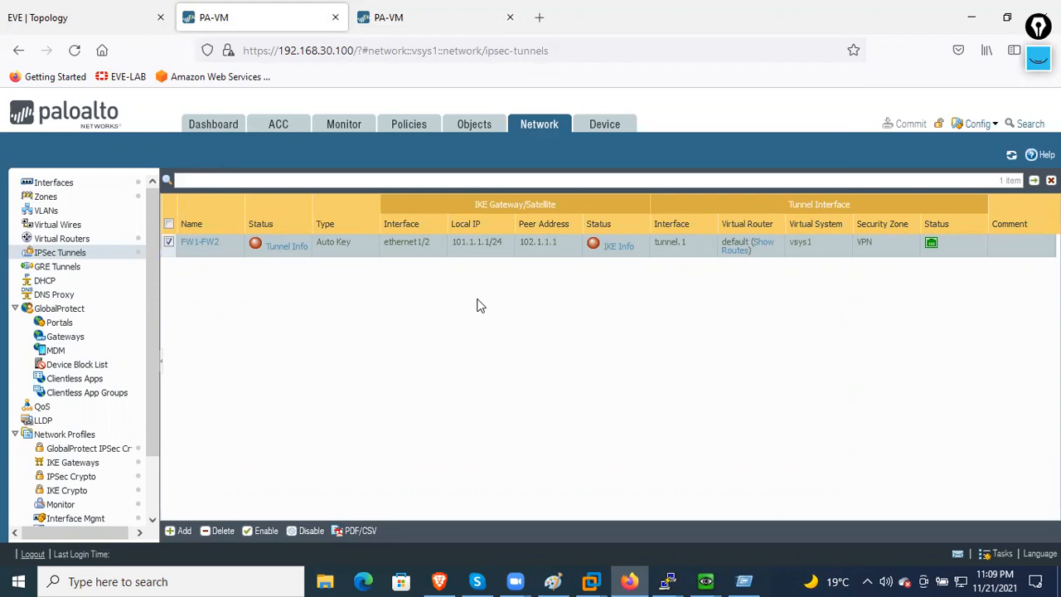
# - Bring up the PaloAlto1 console and log in with the admin account
pyautogui.moveTo(703, 577)
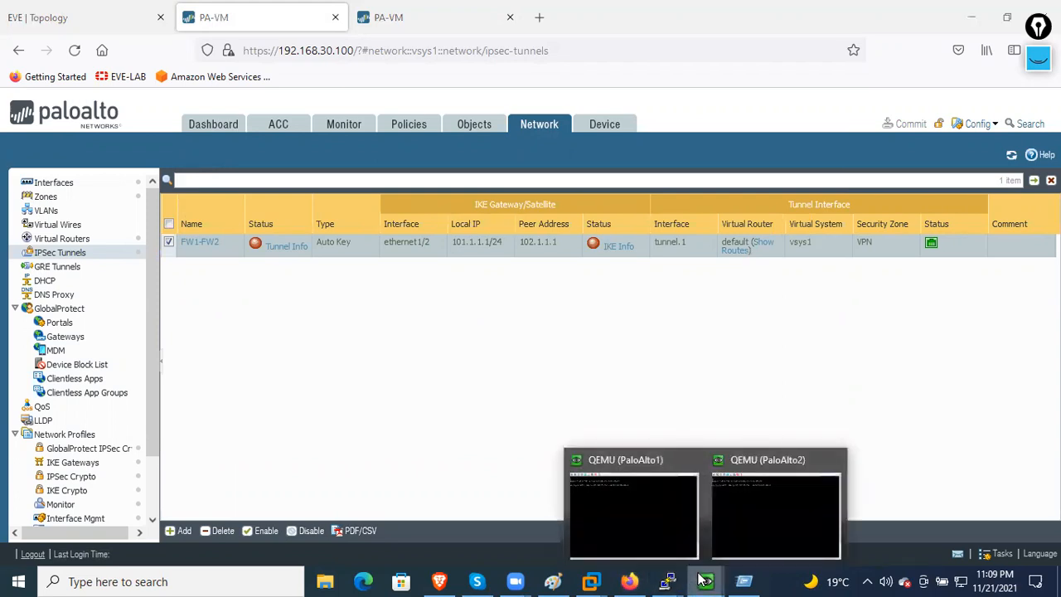
pyautogui.click(692, 544)
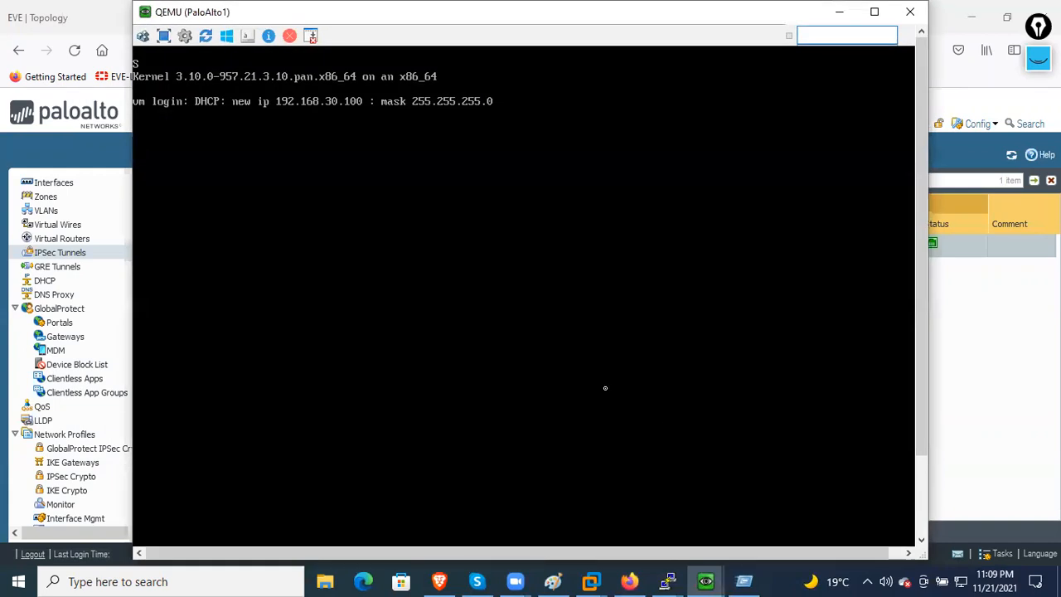
pyautogui.press('Return')
pyautogui.write('ad')
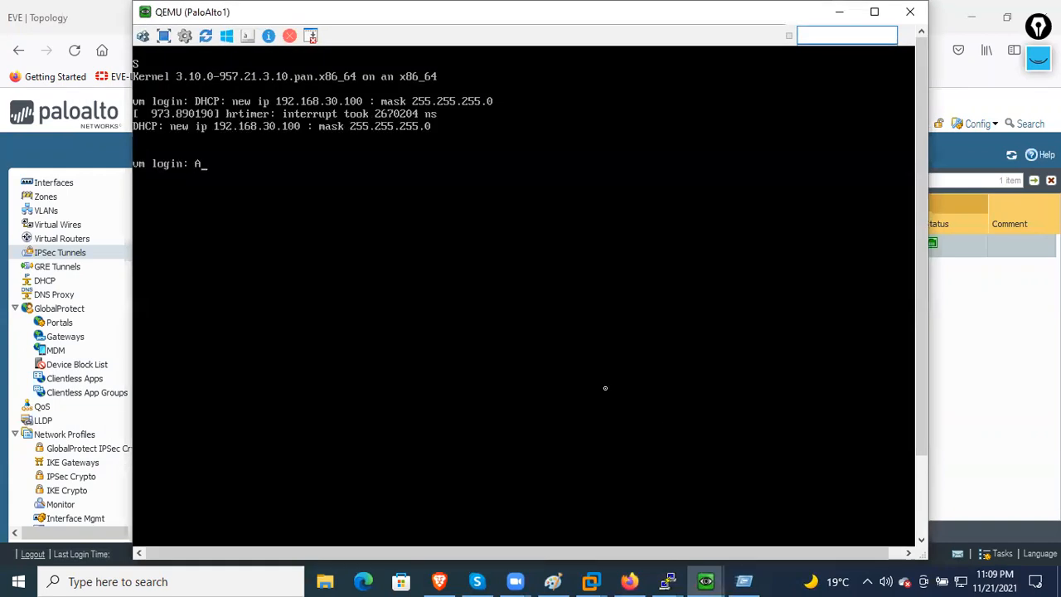
pyautogui.press('BackSpace')
pyautogui.press('BackSpace')
pyautogui.write('admin')
pyautogui.press('Return')
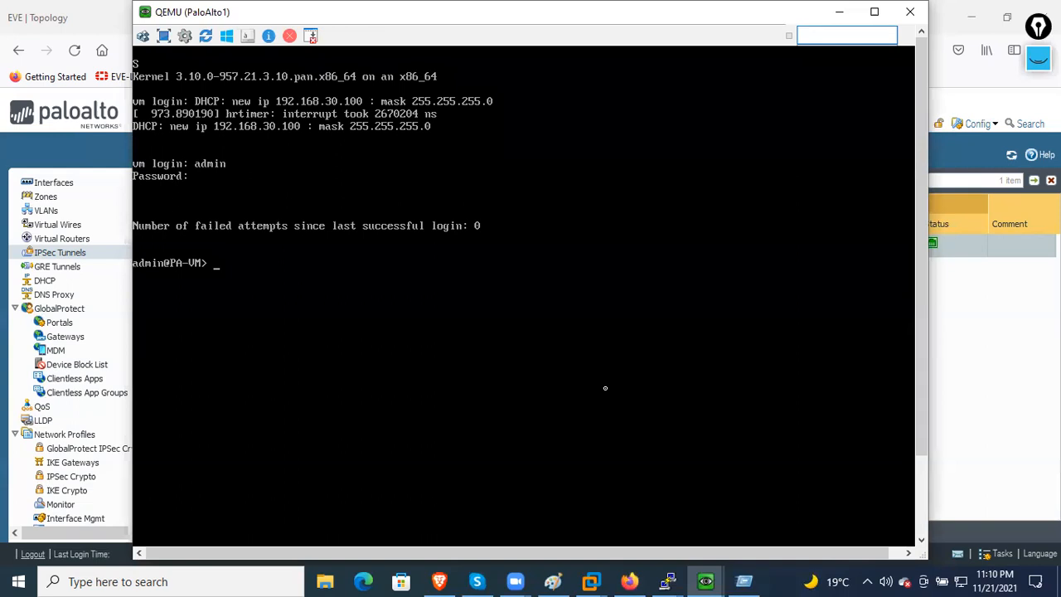
# - Ping 192.168.102.1 from source 192.168.101.1, stopping after 16 of 17 replies
pyautogui.write('ping source 192.168.101.1')
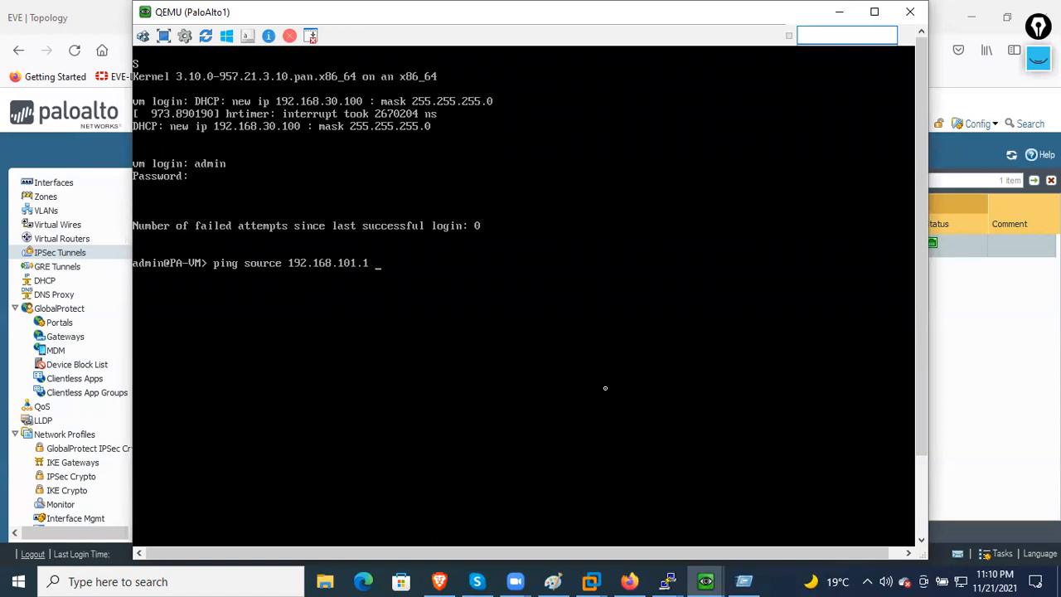
pyautogui.write(' host 192.168')
pyautogui.write('.102.1')
pyautogui.press('Return')
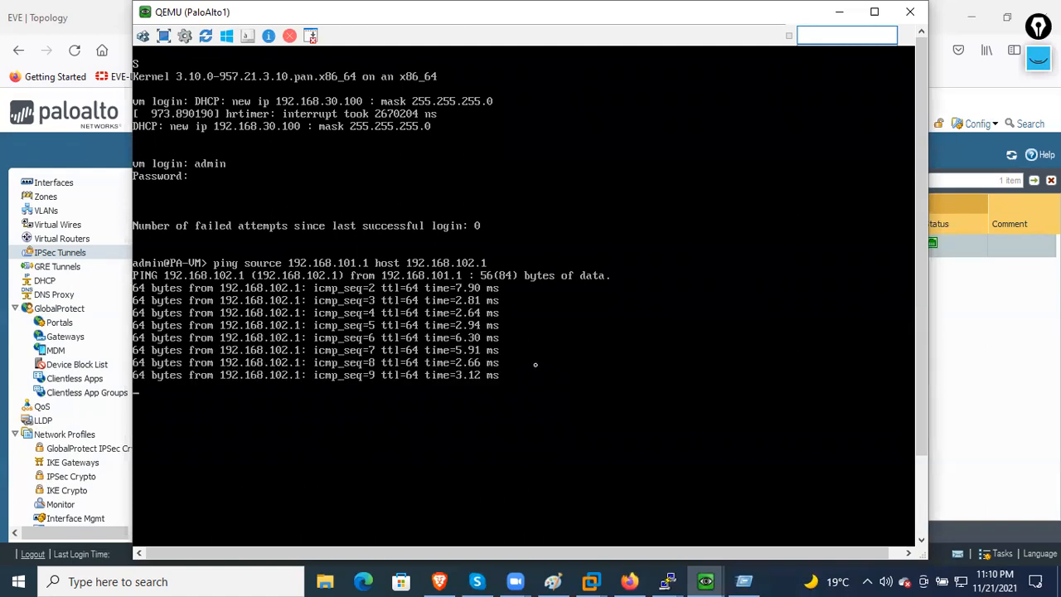
pyautogui.hotkey('ctrl', 'c')
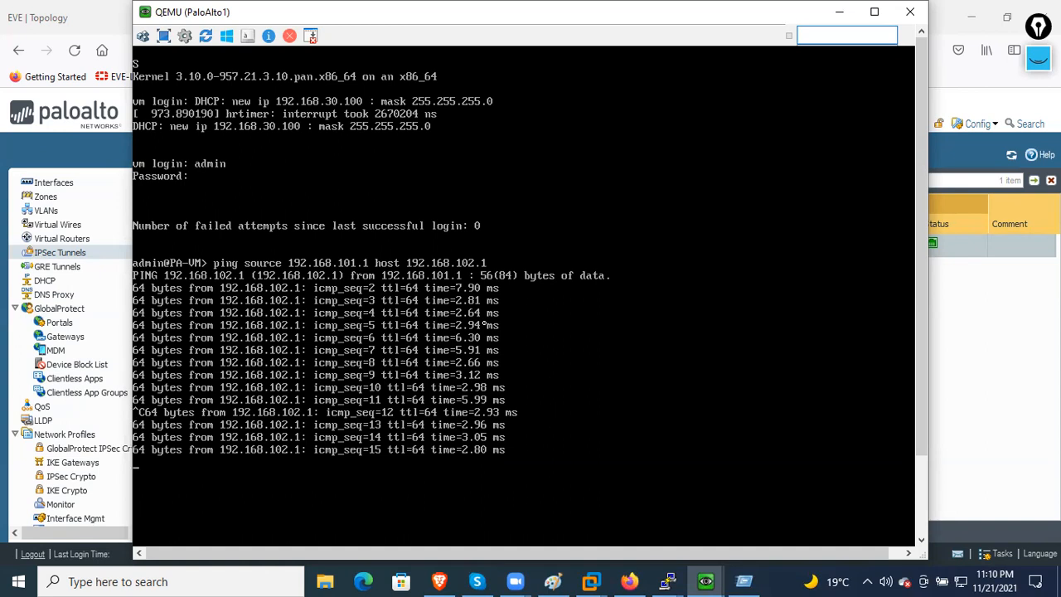
pyautogui.hotkey('ctrl', 'v')
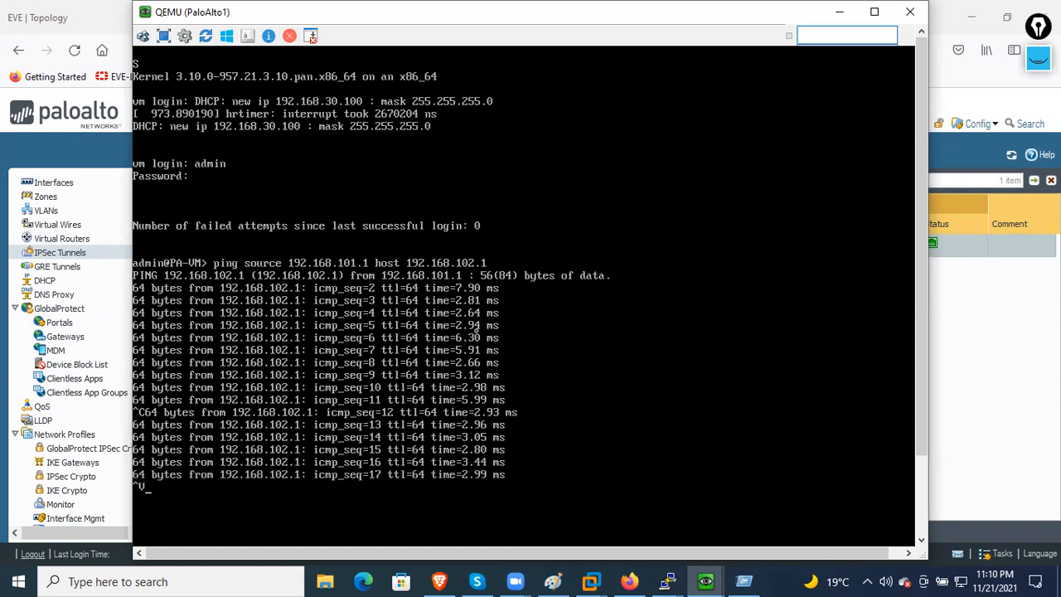
pyautogui.hotkey('ctrl', 'c')
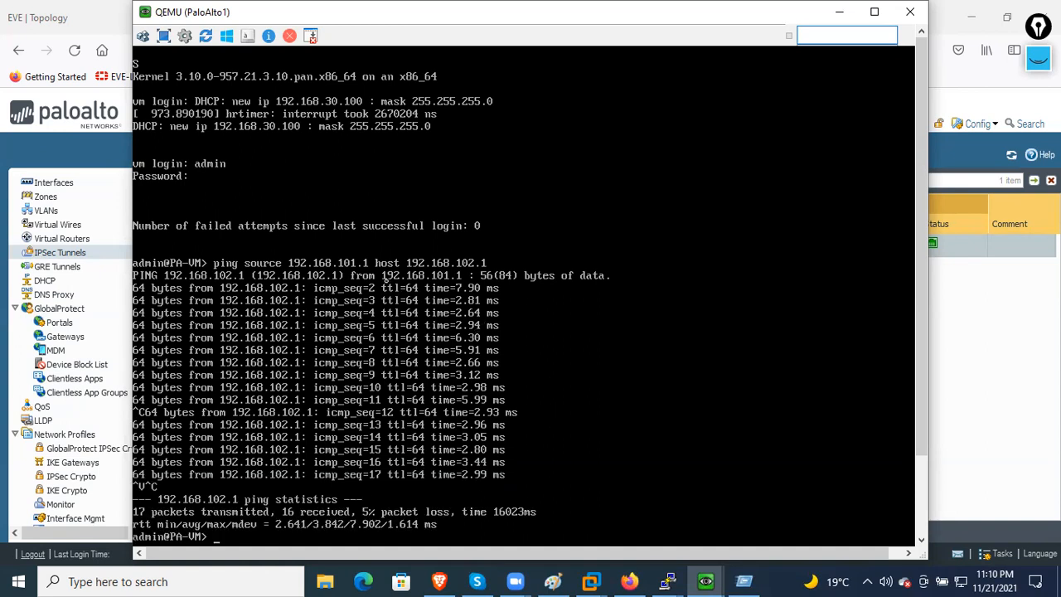
pyautogui.click(839, 12)
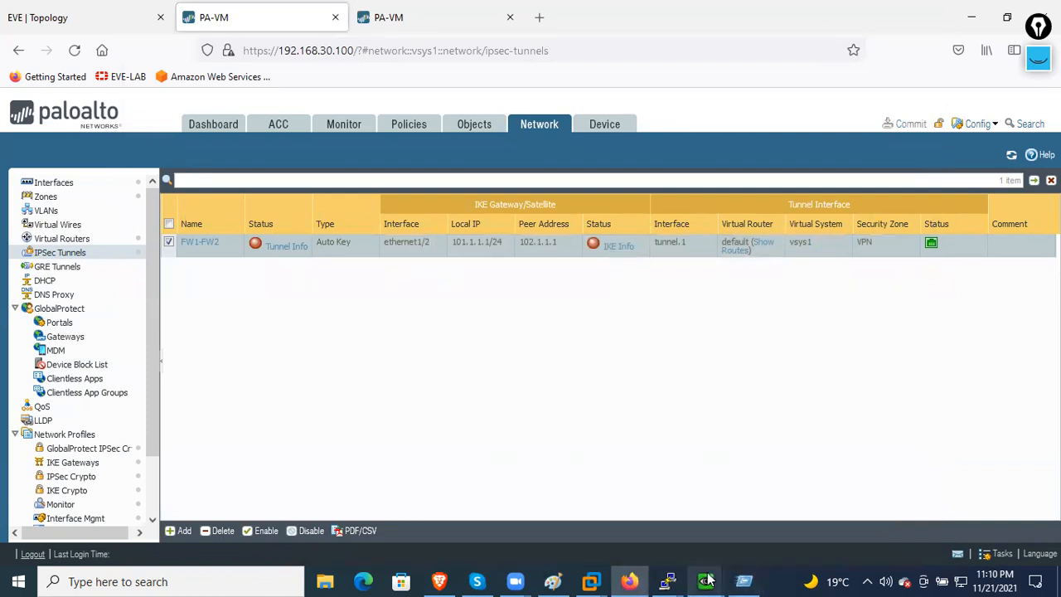
# - Rerun the ping from 192.168.101.1 to host 192.168.102.2, getting replies through icmp_seq 10
pyautogui.moveTo(670, 580)
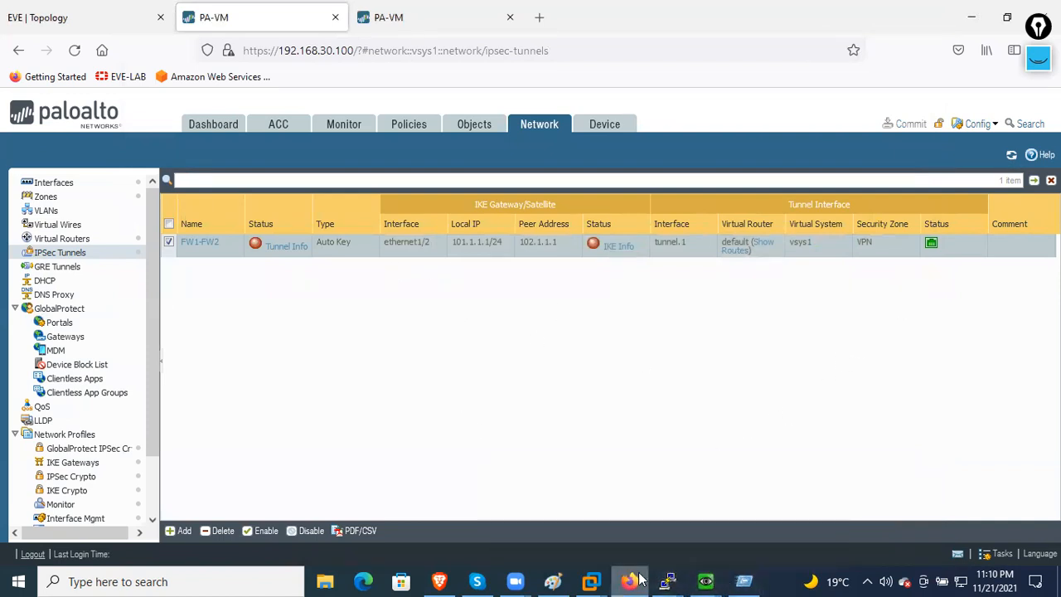
pyautogui.moveTo(707, 581)
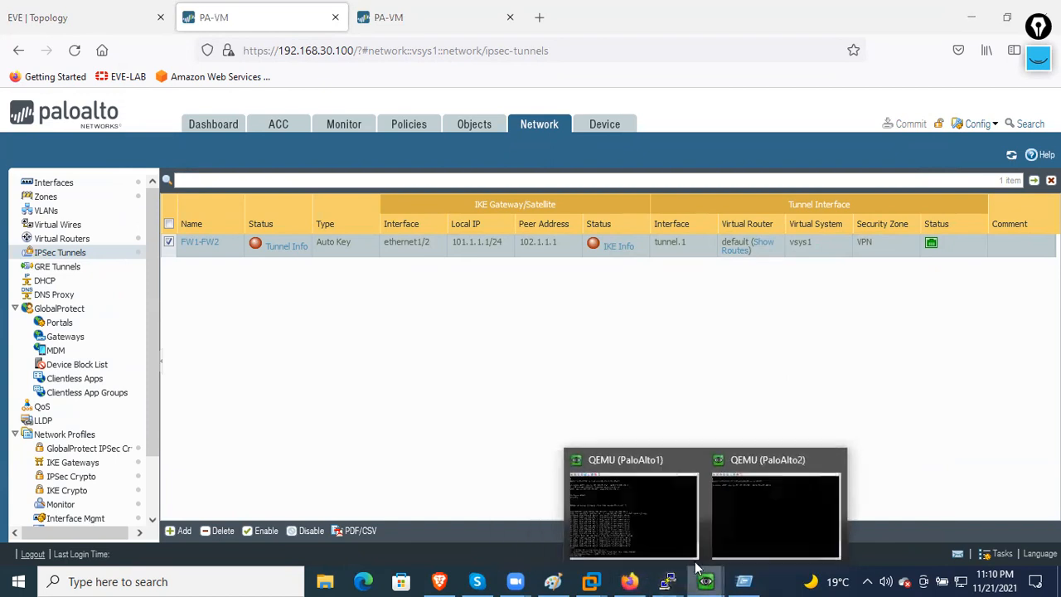
pyautogui.click(634, 511)
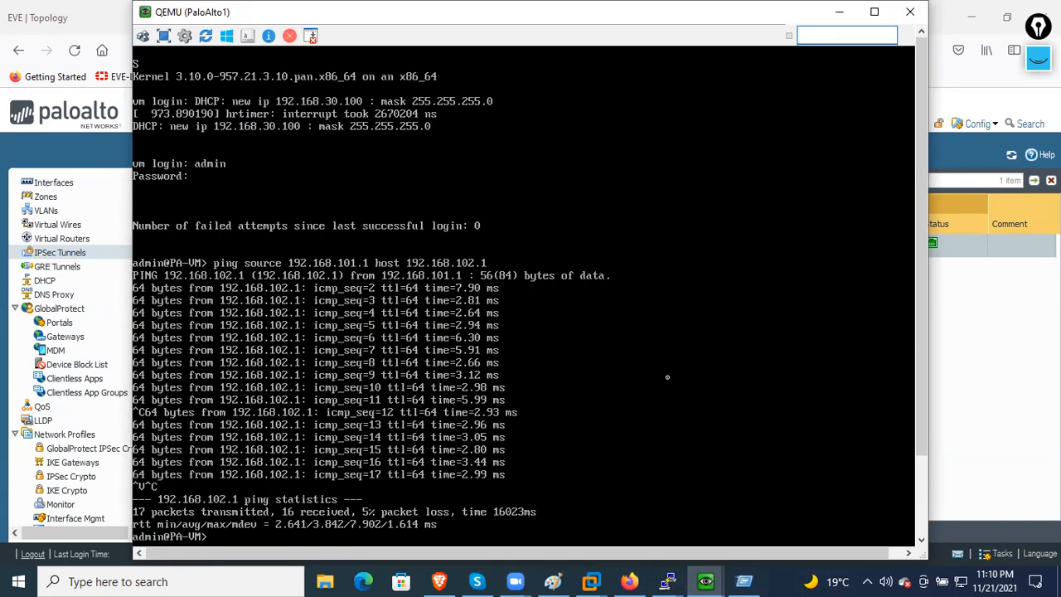
pyautogui.hotkey('ctrl', 'l')
pyautogui.press('Up')
pyautogui.press('BackSpace')
pyautogui.write('2')
pyautogui.press('Return')
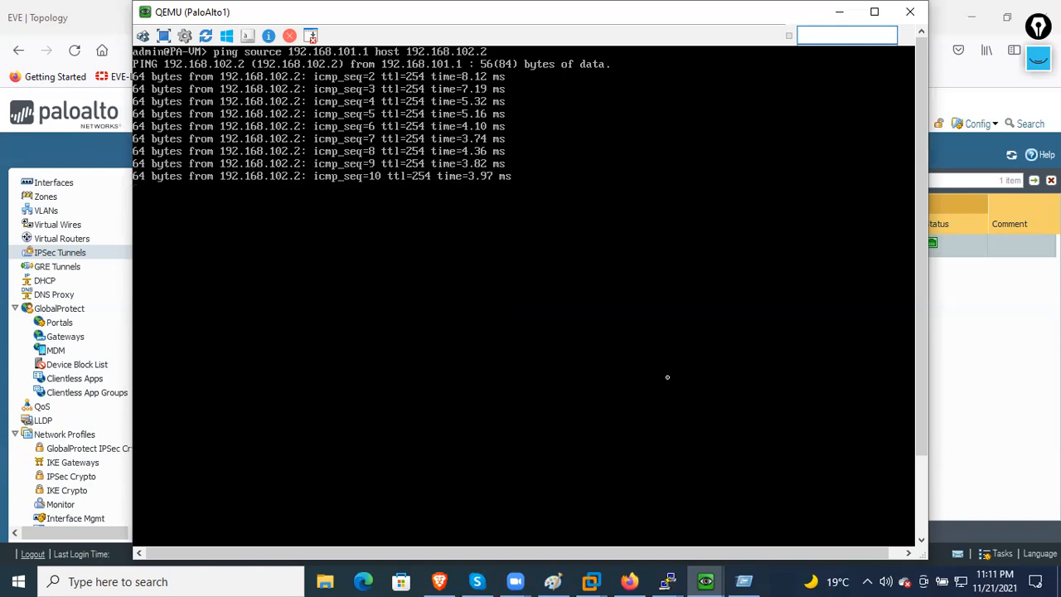
pyautogui.hotkey('ctrl', 'c')
pyautogui.click(839, 12)
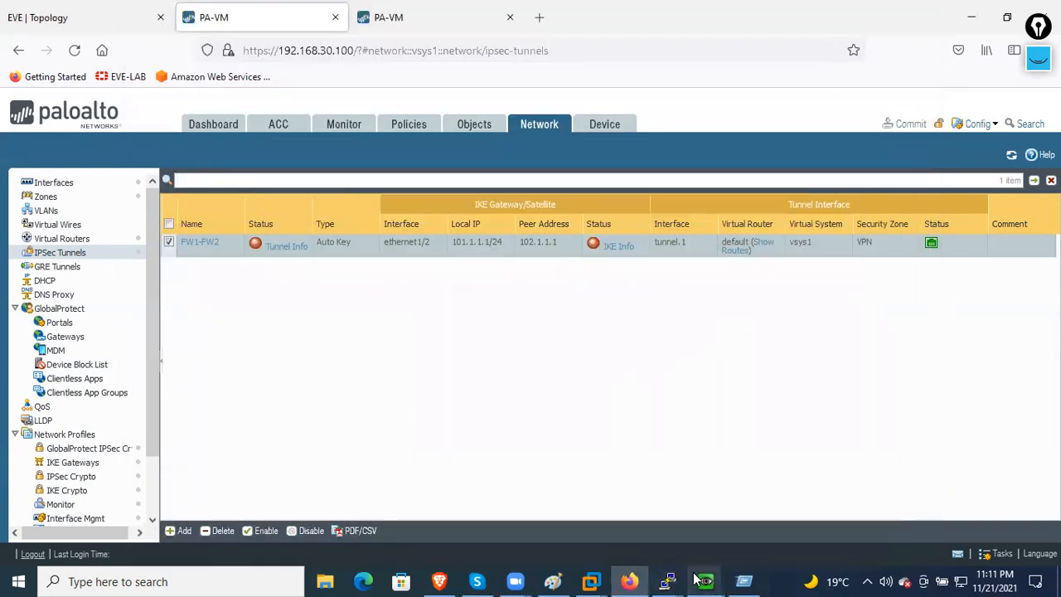
# - On R1, enter enable mode and ping 192.168.102.2 and 192.168.102.1
pyautogui.click(79, 25)
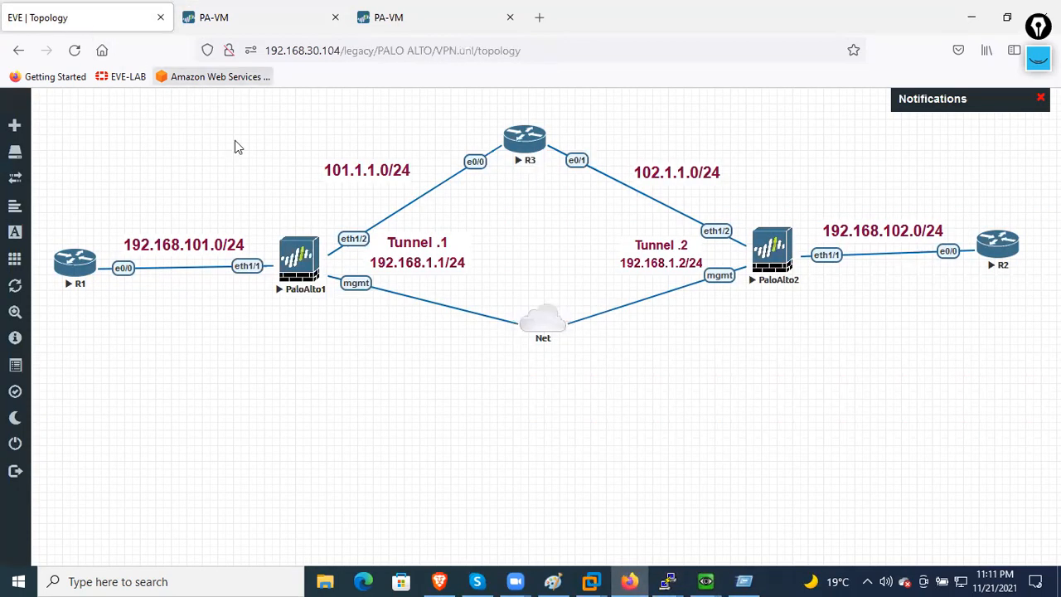
pyautogui.click(73, 269)
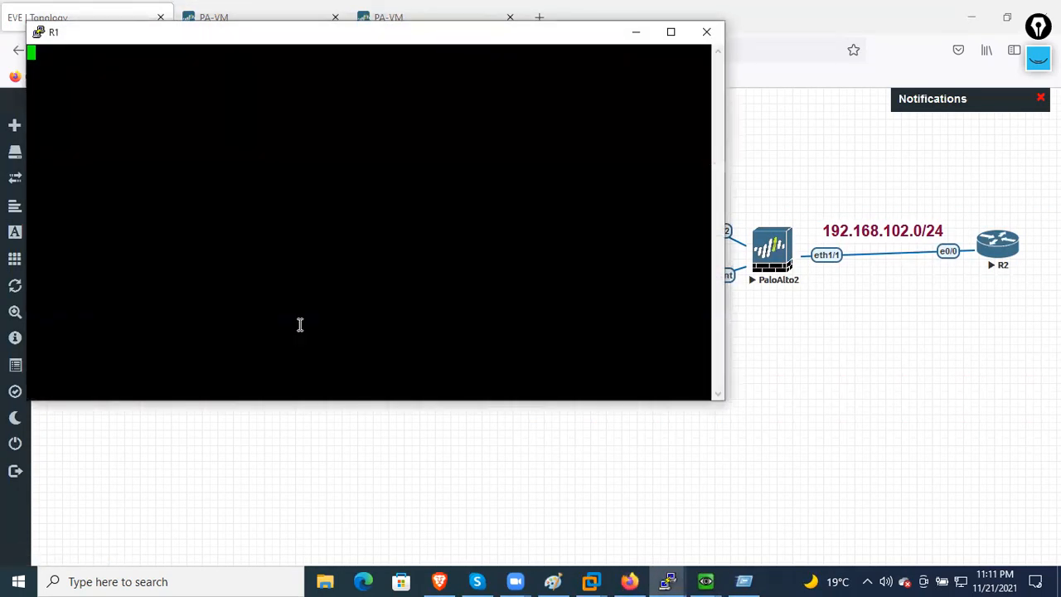
pyautogui.press('Return')
pyautogui.press('Return')
pyautogui.press('Return')
pyautogui.press('Return')
pyautogui.press('Return')
pyautogui.write('en')
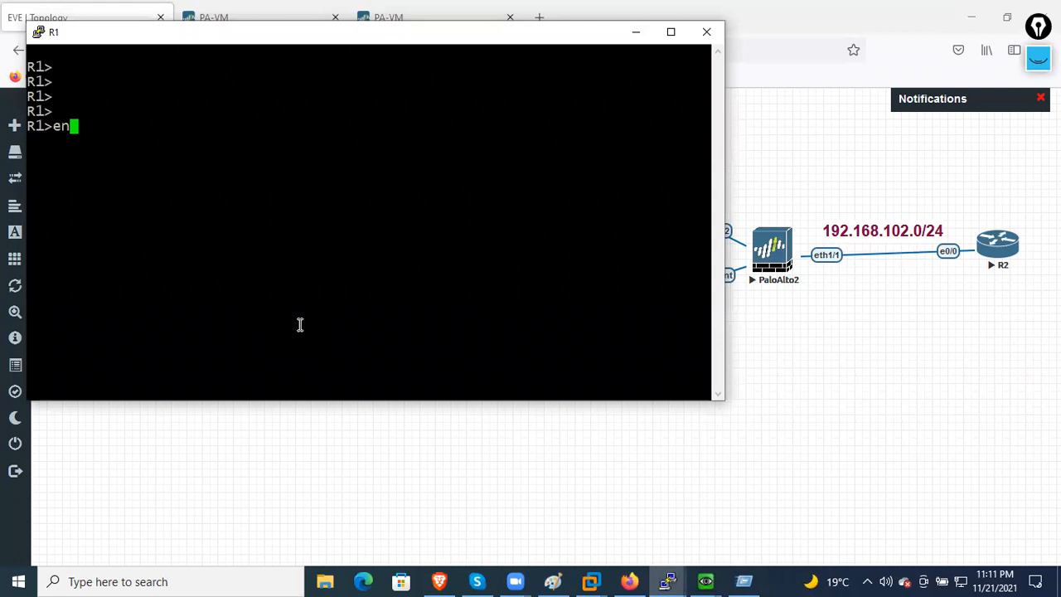
pyautogui.press('Return')
pyautogui.press('Return')
pyautogui.press('Return')
pyautogui.press('Return')
pyautogui.write('ping')
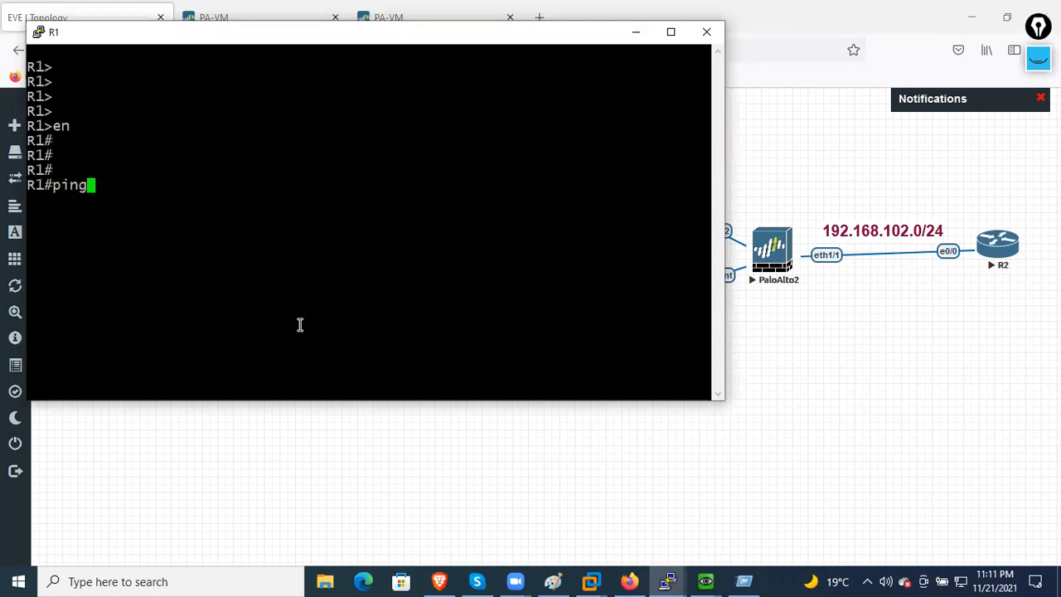
pyautogui.write(' 192.168.102.1')
pyautogui.press('BackSpace')
pyautogui.write('2')
pyautogui.press('Return')
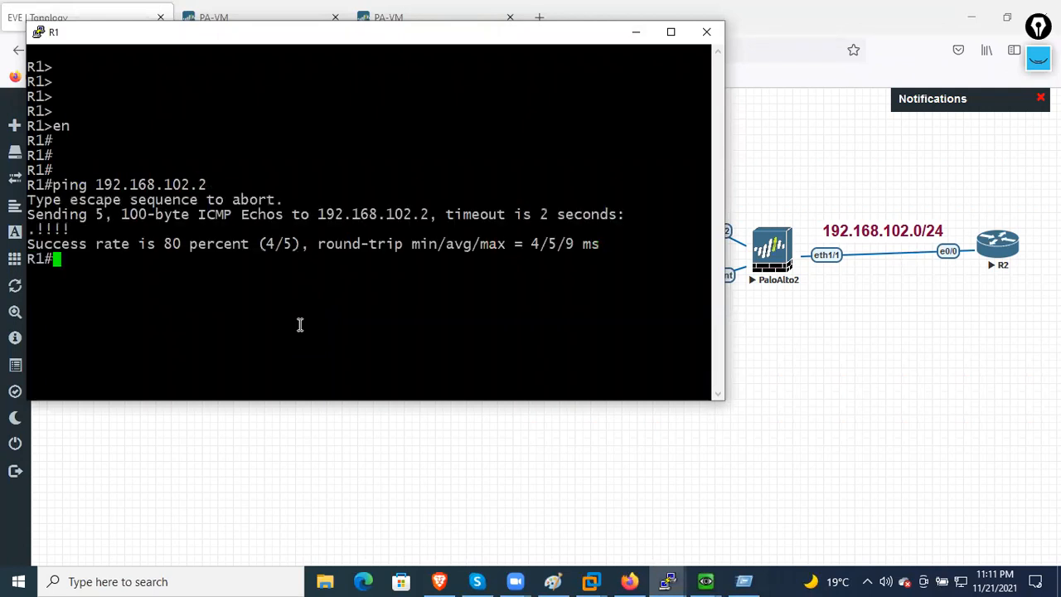
pyautogui.press('Return')
pyautogui.press('Up')
pyautogui.press('BackSpace')
pyautogui.write('192.168.102.1')
pyautogui.press('Return')
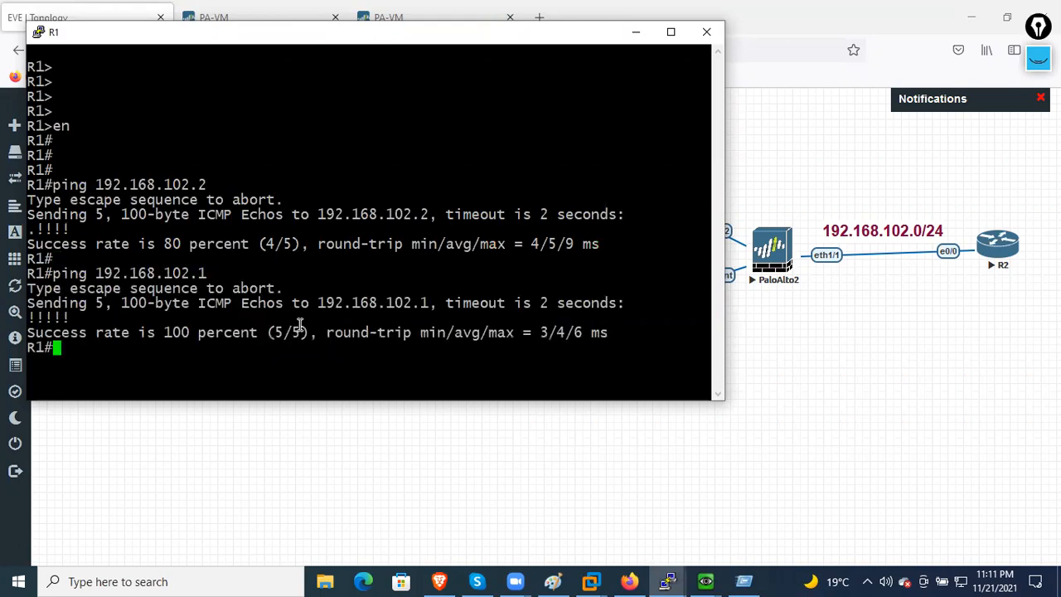
# - On R2, enter enable mode and ping 192.168.101.1 and 192.168.101.2, both succeeding 5/5
pyautogui.click(675, 469)
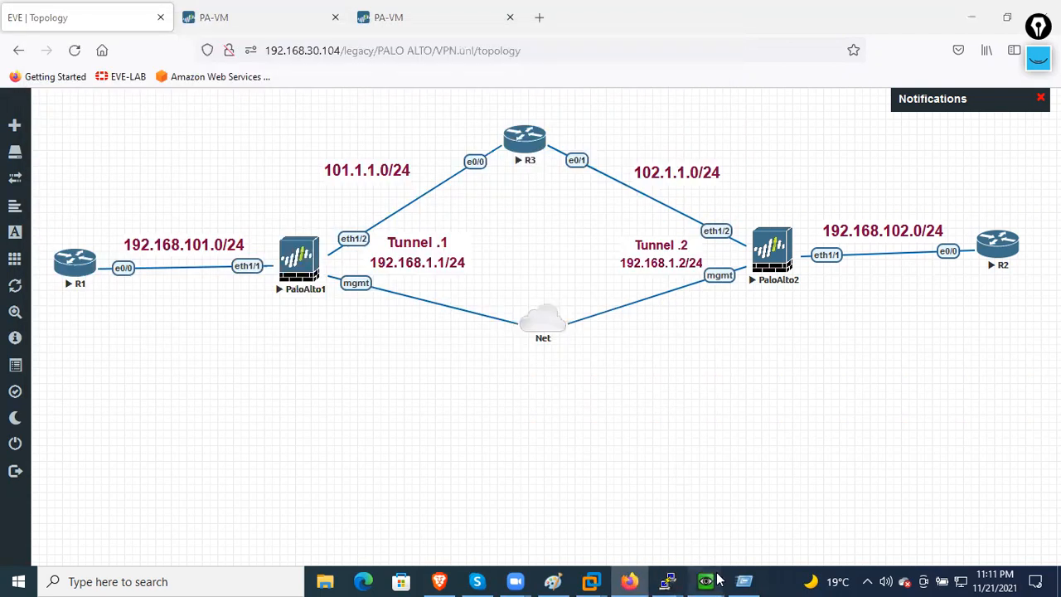
pyautogui.moveTo(718, 580)
pyautogui.moveTo(668, 580)
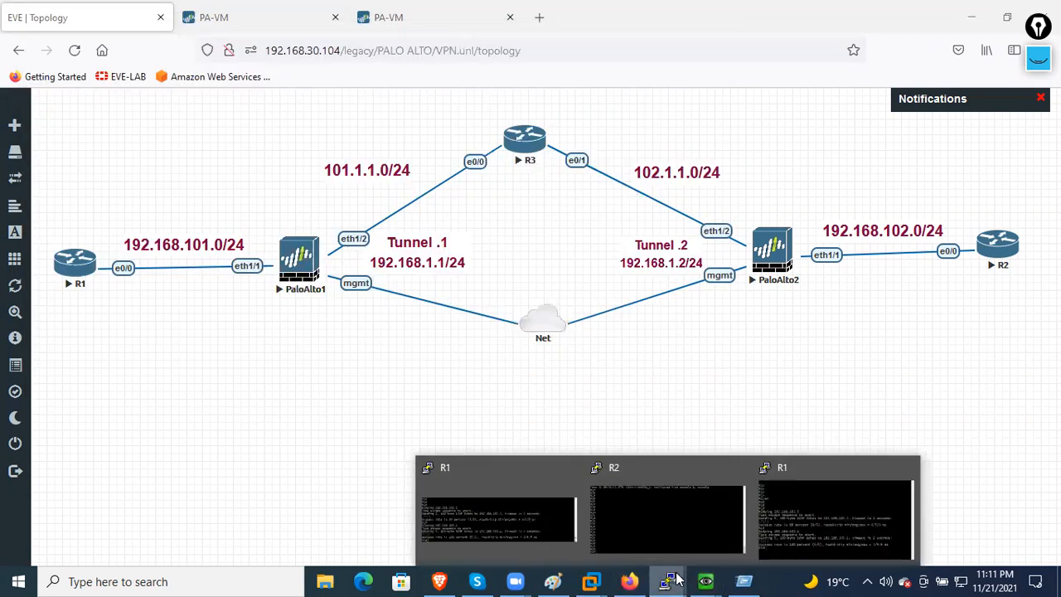
pyautogui.click(675, 539)
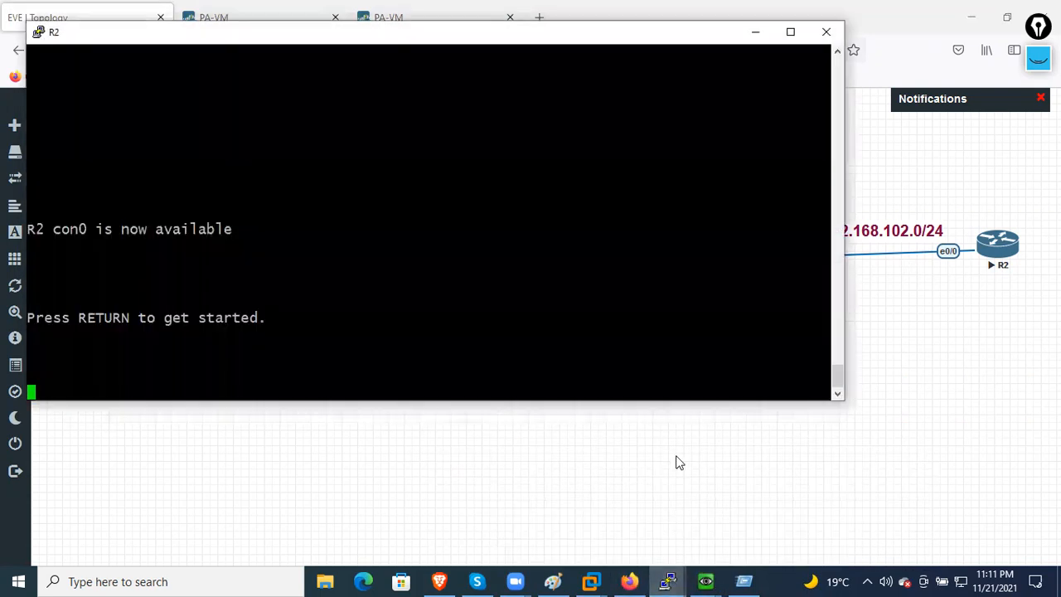
pyautogui.press('Return')
pyautogui.press('Return')
pyautogui.press('Return')
pyautogui.press('Return')
pyautogui.press('Return')
pyautogui.press('Return')
pyautogui.write('en')
pyautogui.press('Return')
pyautogui.press('Return')
pyautogui.press('Return')
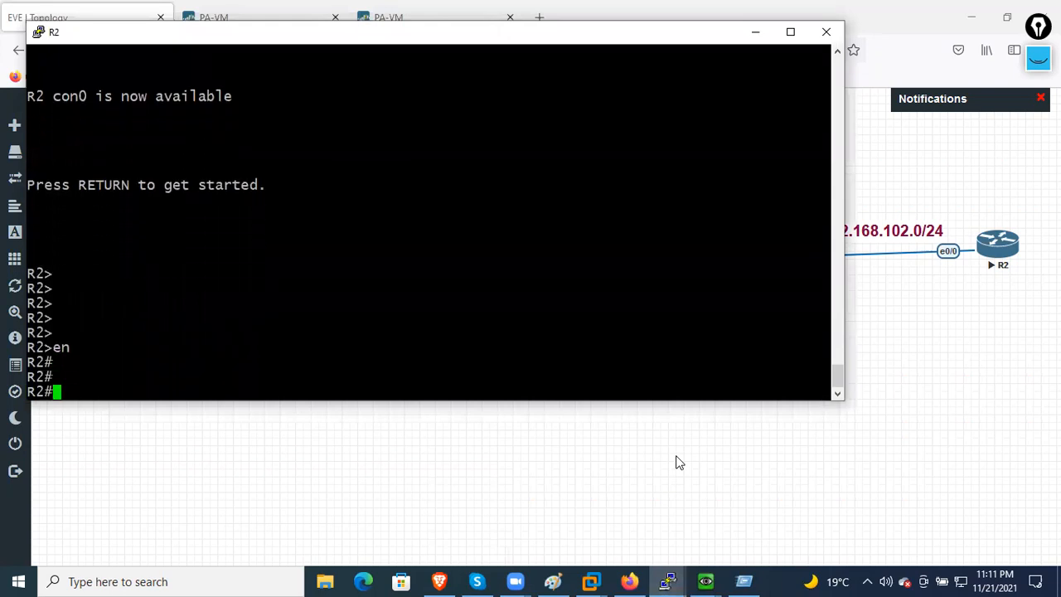
pyautogui.press('Return')
pyautogui.write('ping 192.168.101.1')
pyautogui.press('Return')
pyautogui.press('Up')
pyautogui.press('BackSpace')
pyautogui.write('2')
pyautogui.press('Return')
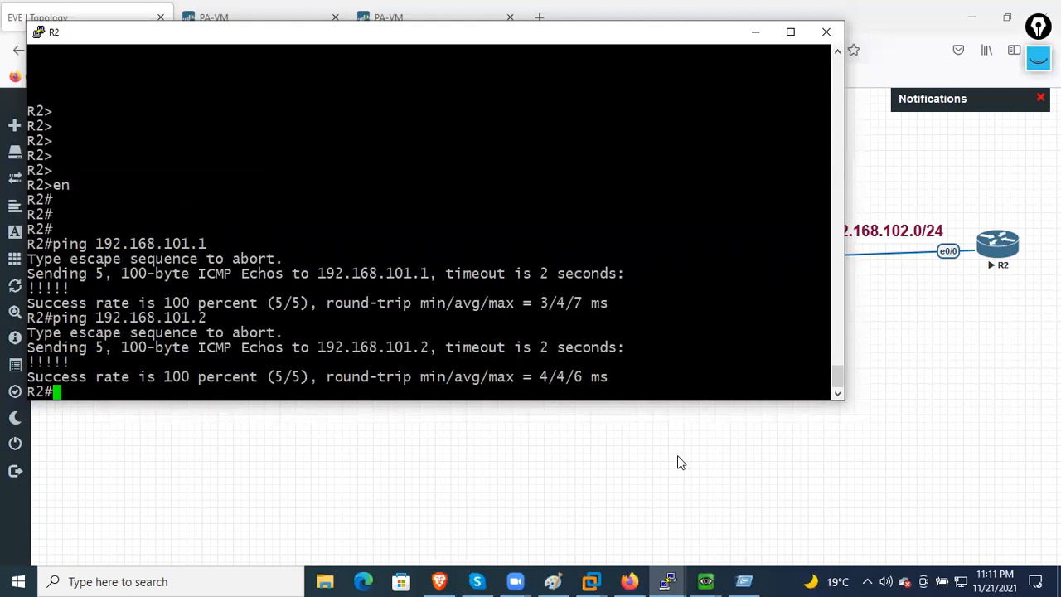
# - Put the R2 console away and return to the FW1 firewall management page
pyautogui.click(572, 486)
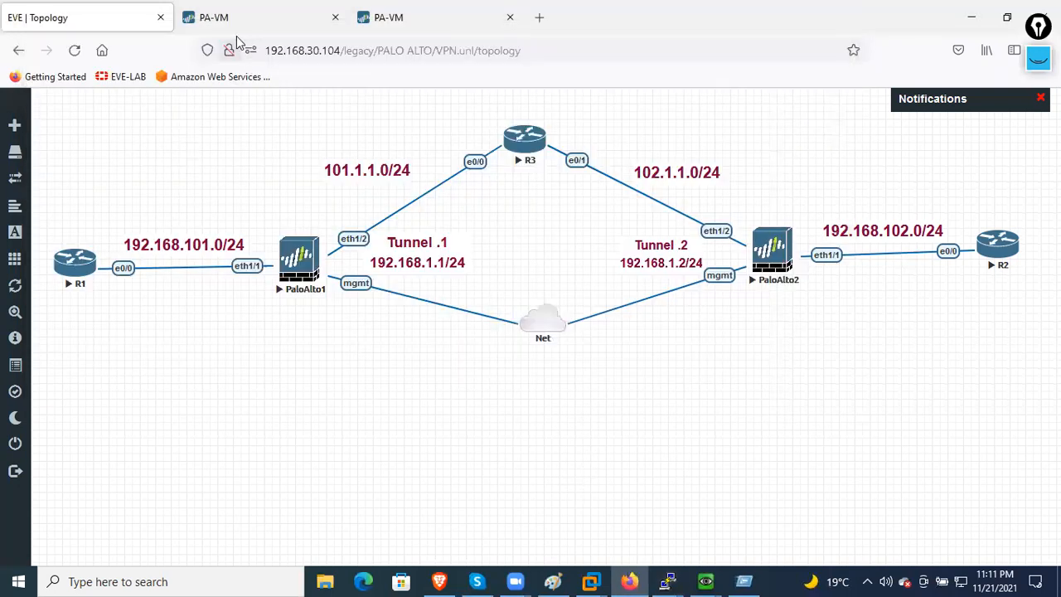
pyautogui.click(236, 19)
pyautogui.rightClick(468, 307)
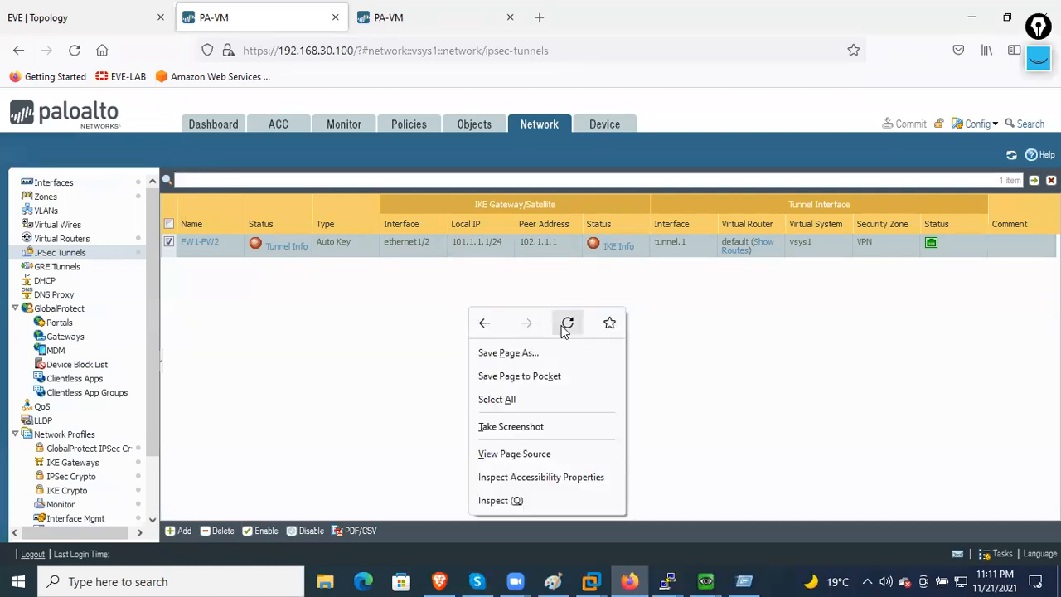
# - Refresh FW1's IPSec Tunnels page so FW1-FW2 shows green
pyautogui.click(421, 300)
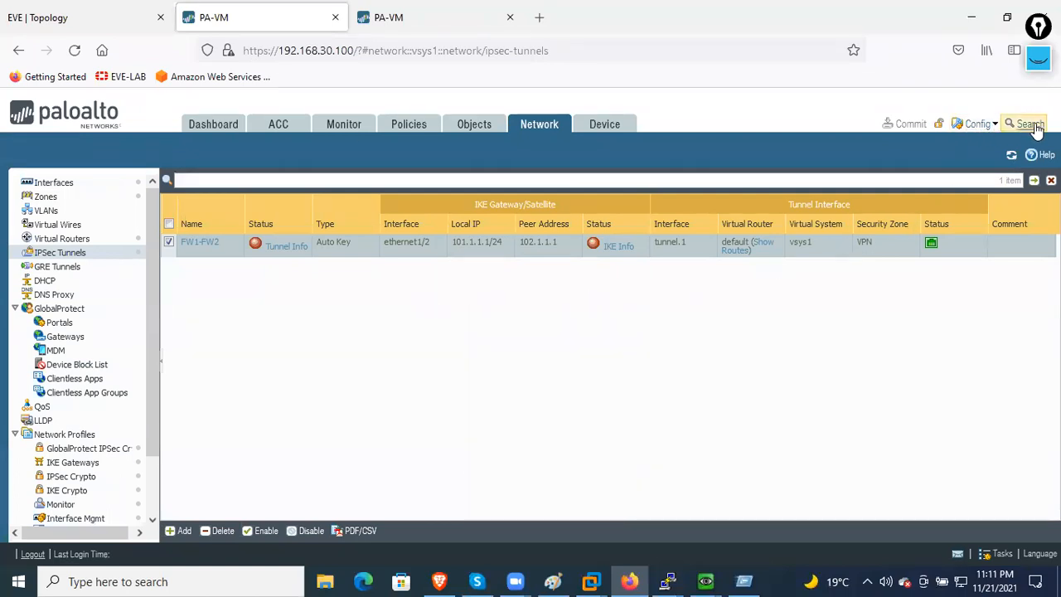
pyautogui.rightClick(565, 303)
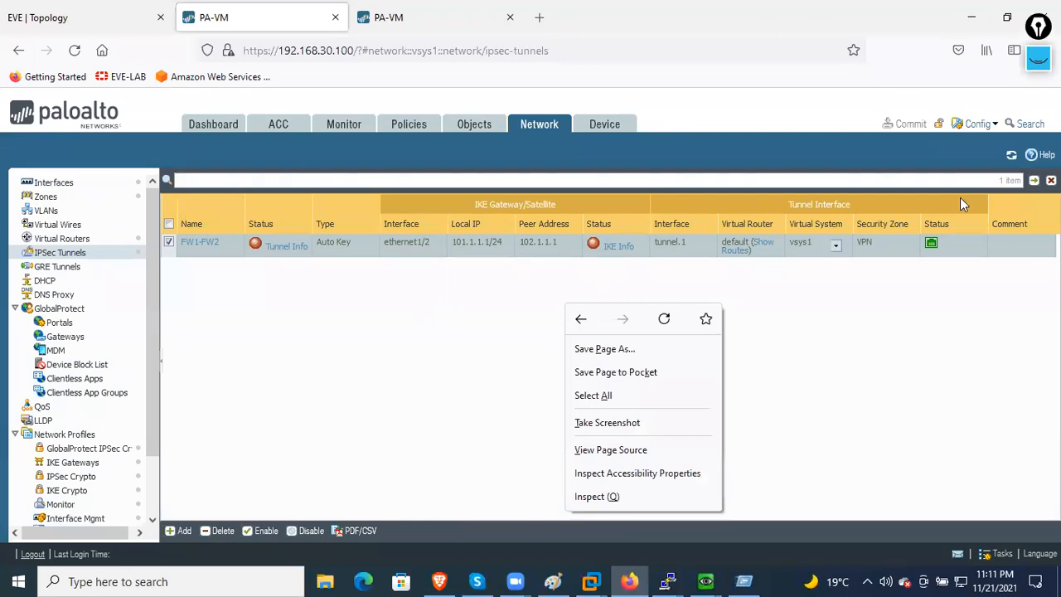
pyautogui.click(1012, 157)
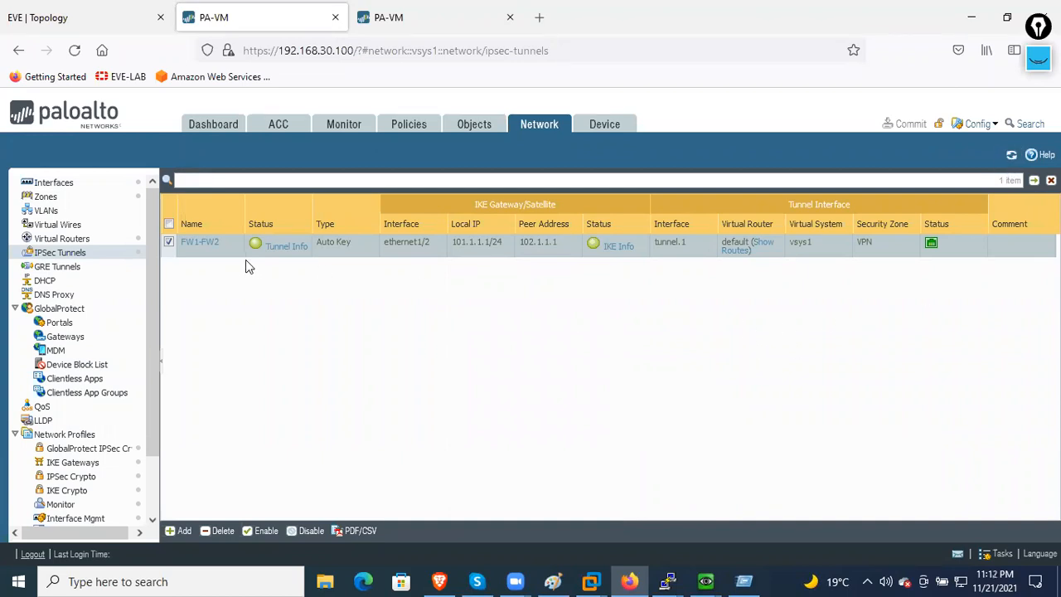
# - Check FW1-FW2 Tunnel Info and IKE Info, showing the IKE SA with PSK/DH5/AES/SHA512
pyautogui.click(287, 247)
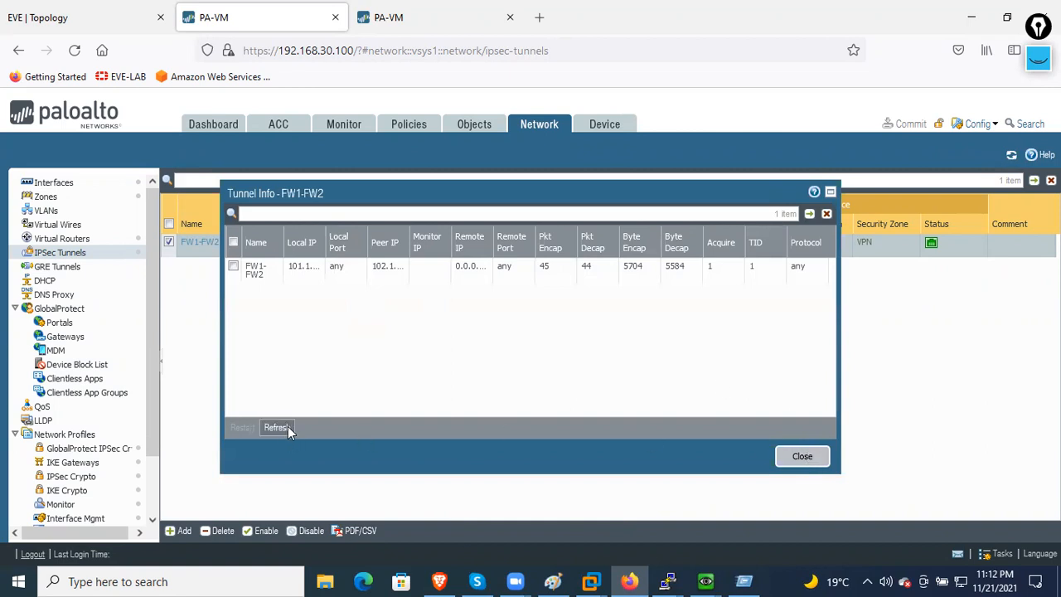
pyautogui.click(788, 459)
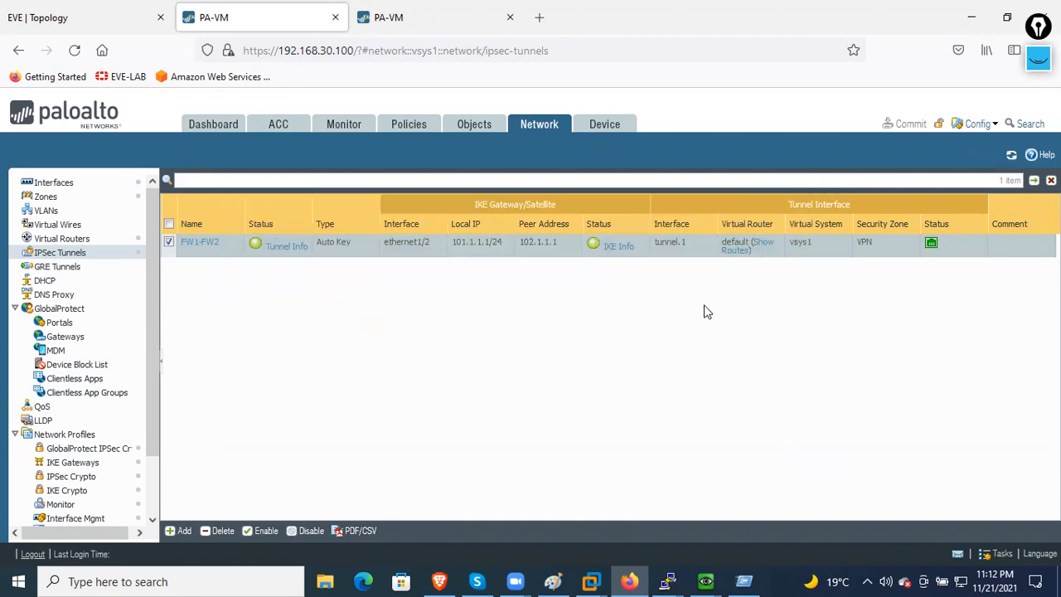
pyautogui.click(620, 247)
pyautogui.click(276, 427)
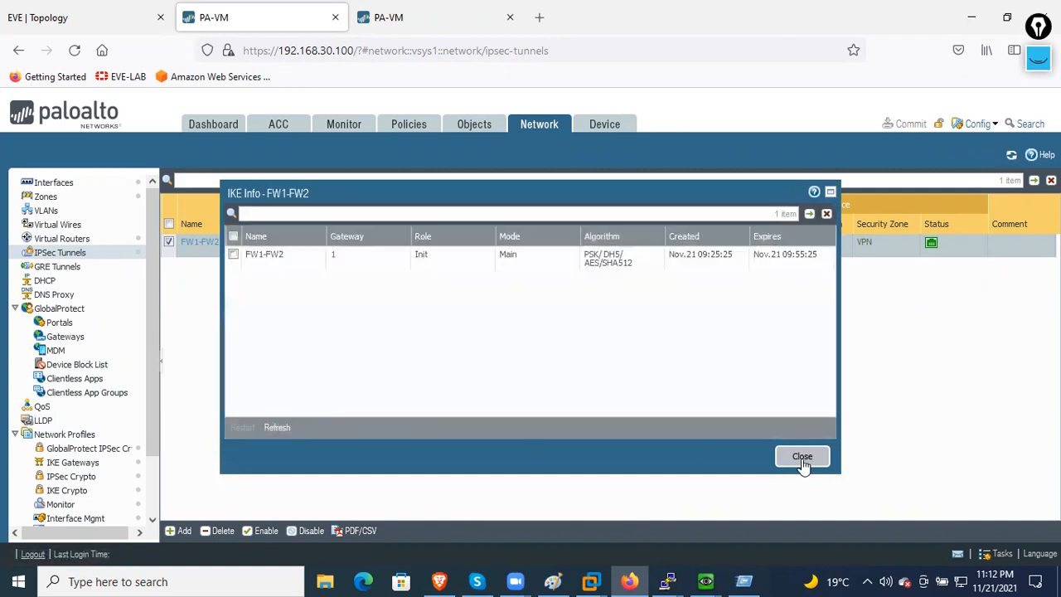
pyautogui.click(801, 459)
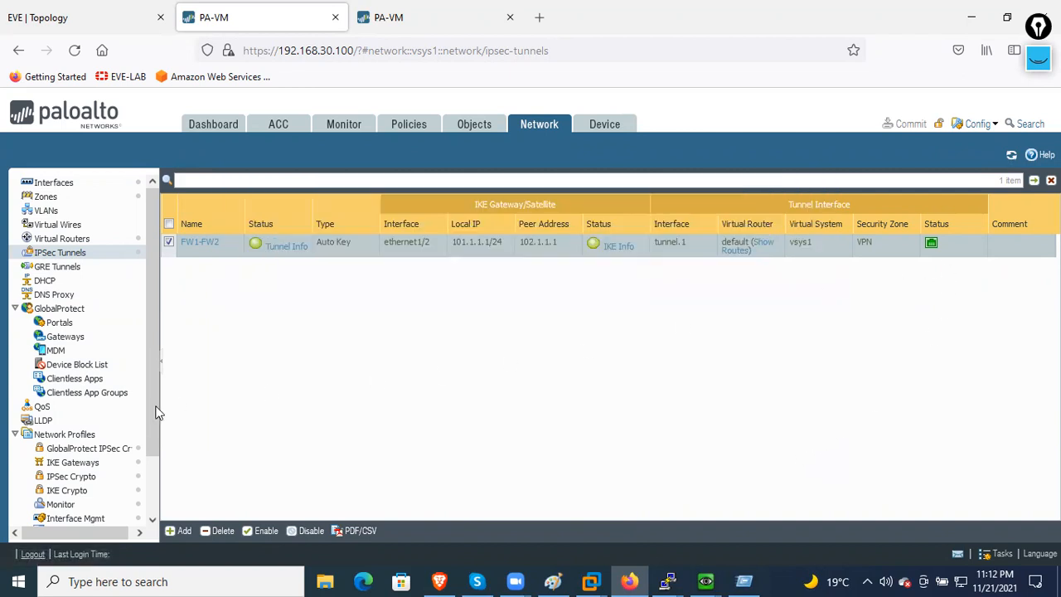
pyautogui.scroll(-1, 87, 383)
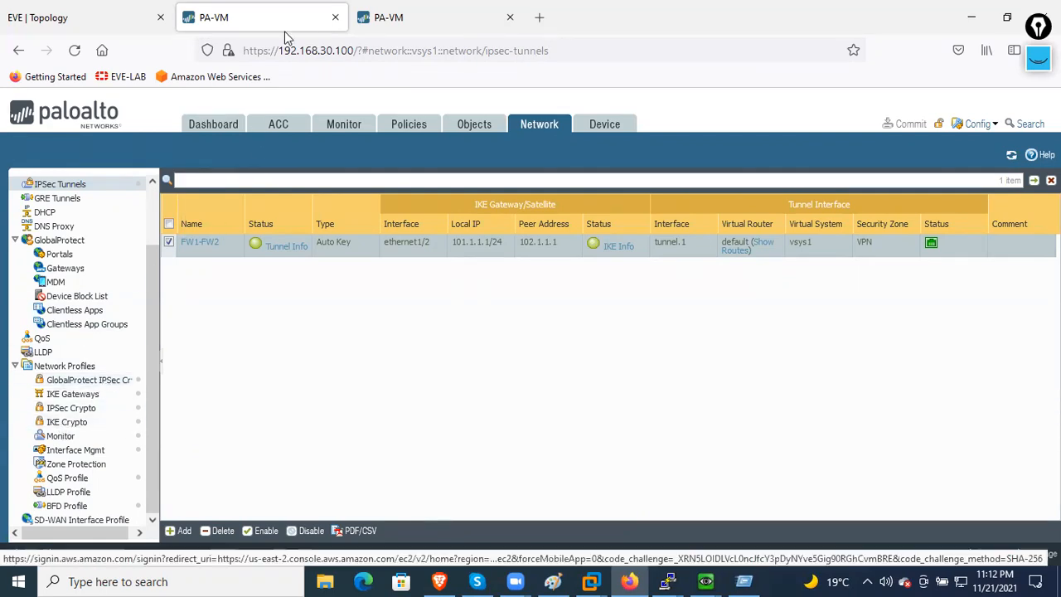
pyautogui.click(369, 20)
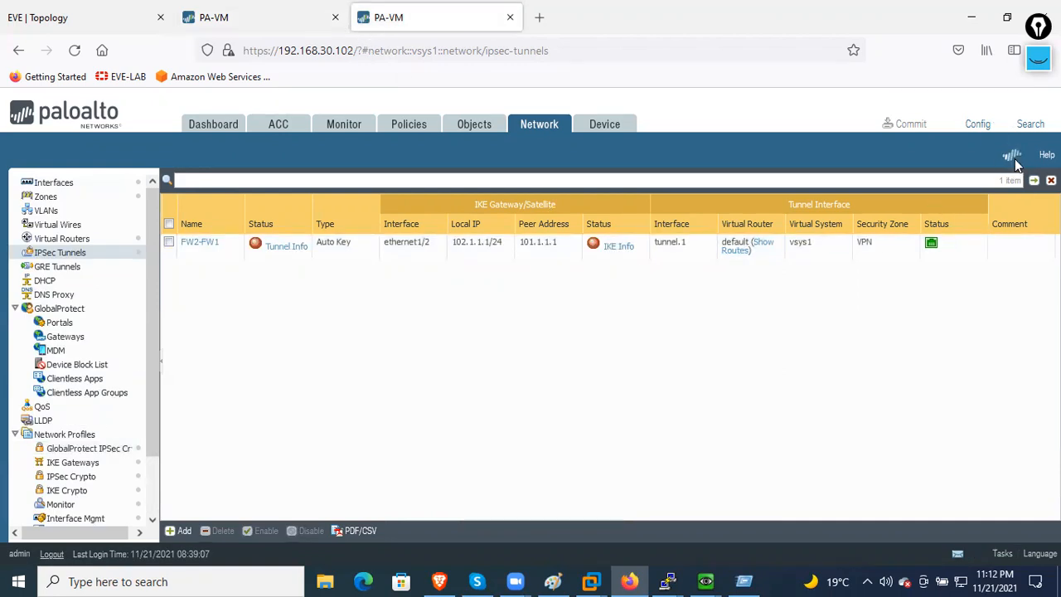
# - Refresh FW2's tunnel status and review the FW2-FW1 Tunnel Info and IKE Info
pyautogui.click(1013, 158)
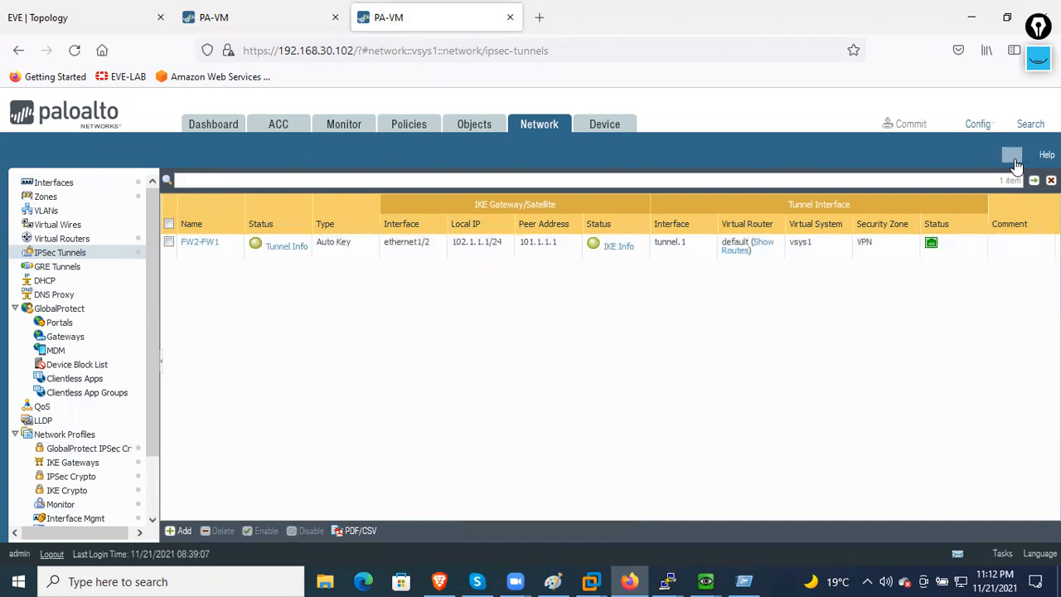
pyautogui.click(286, 247)
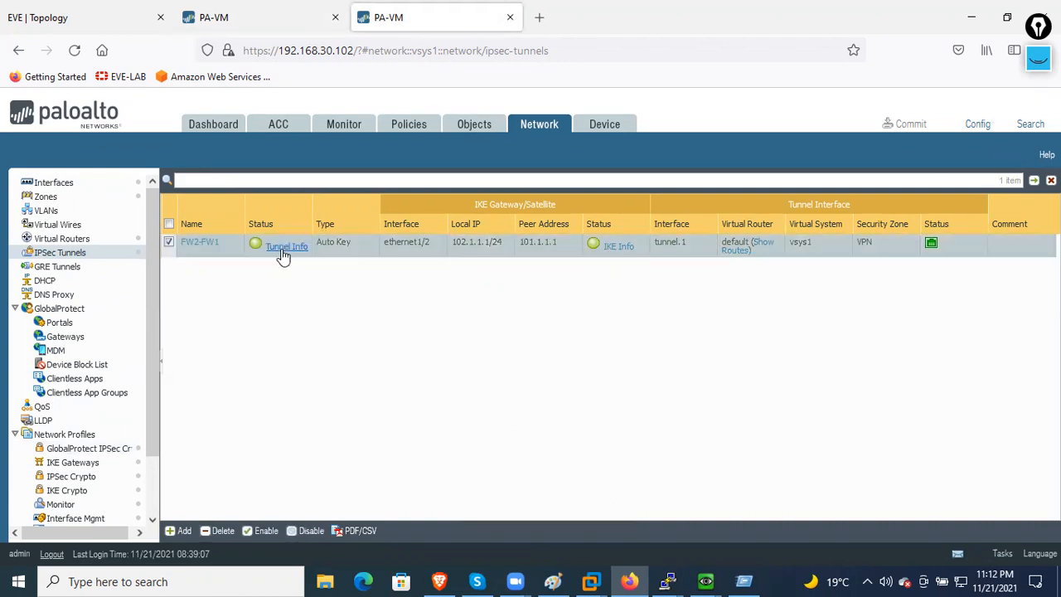
pyautogui.click(821, 459)
pyautogui.click(622, 249)
pyautogui.click(822, 460)
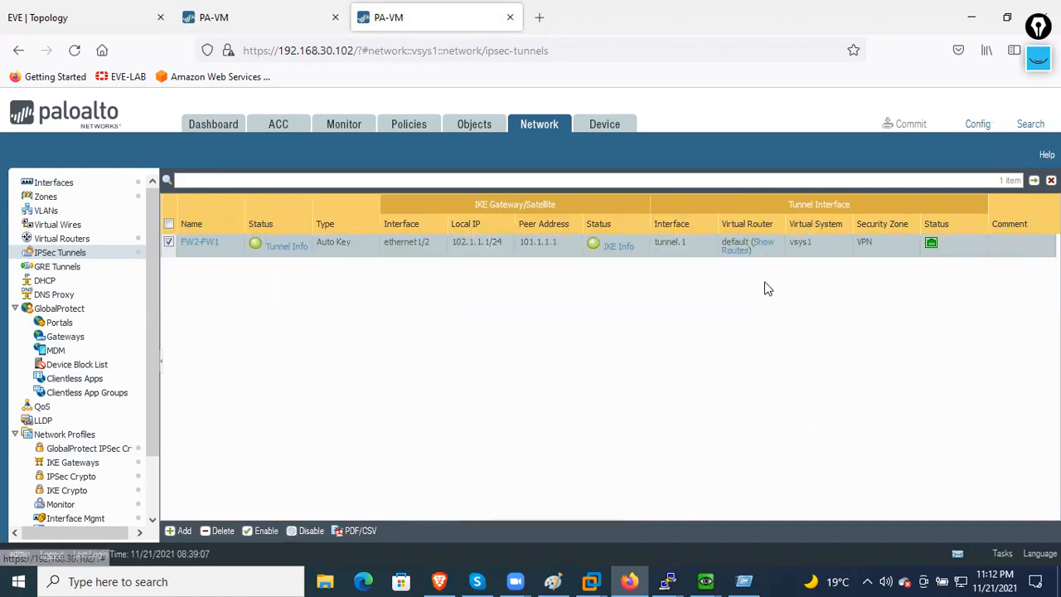
# - Review the default virtual router's routes, then reload the IPSec Tunnels list showing FW2-FW1 up
pyautogui.click(741, 250)
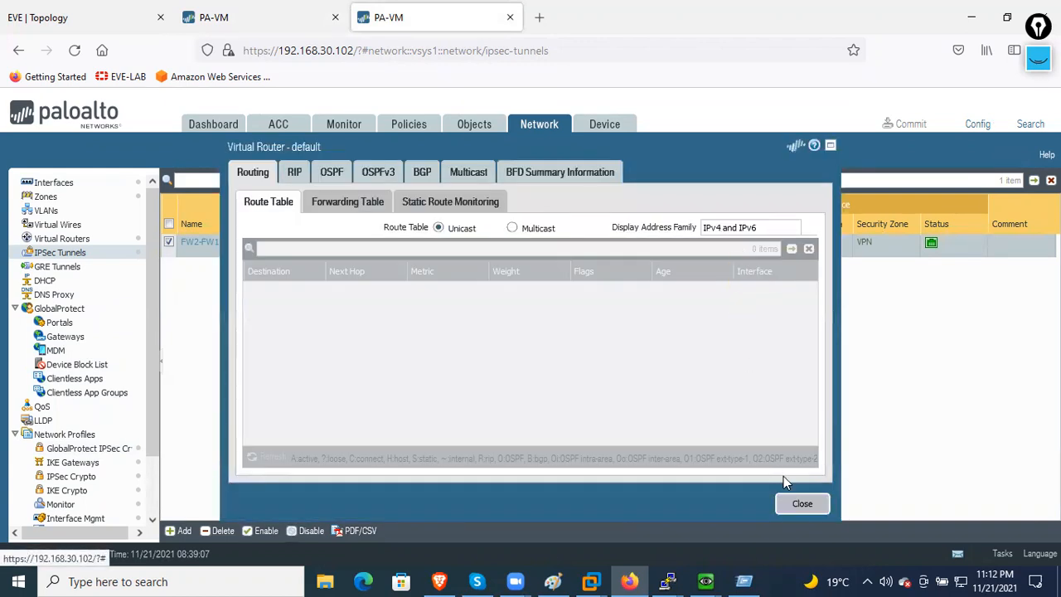
pyautogui.click(801, 505)
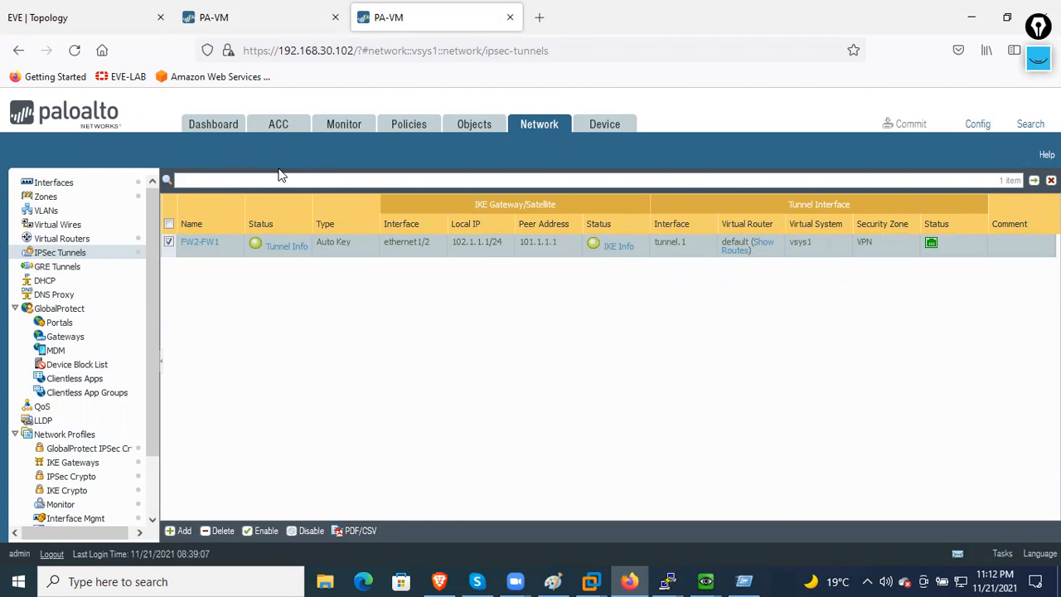
pyautogui.click(80, 254)
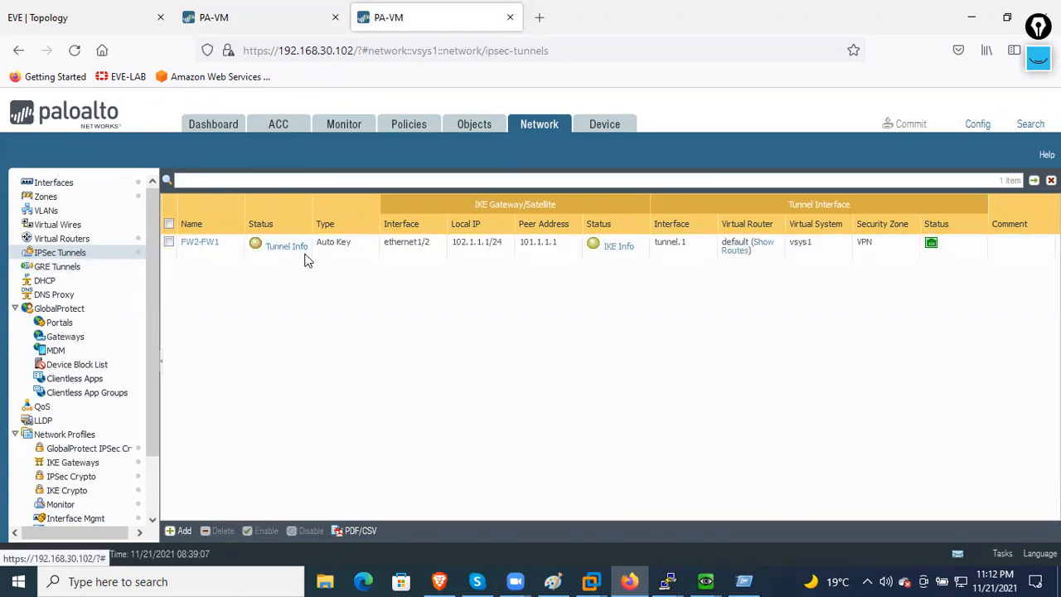
pyautogui.scroll(-2, 111, 334)
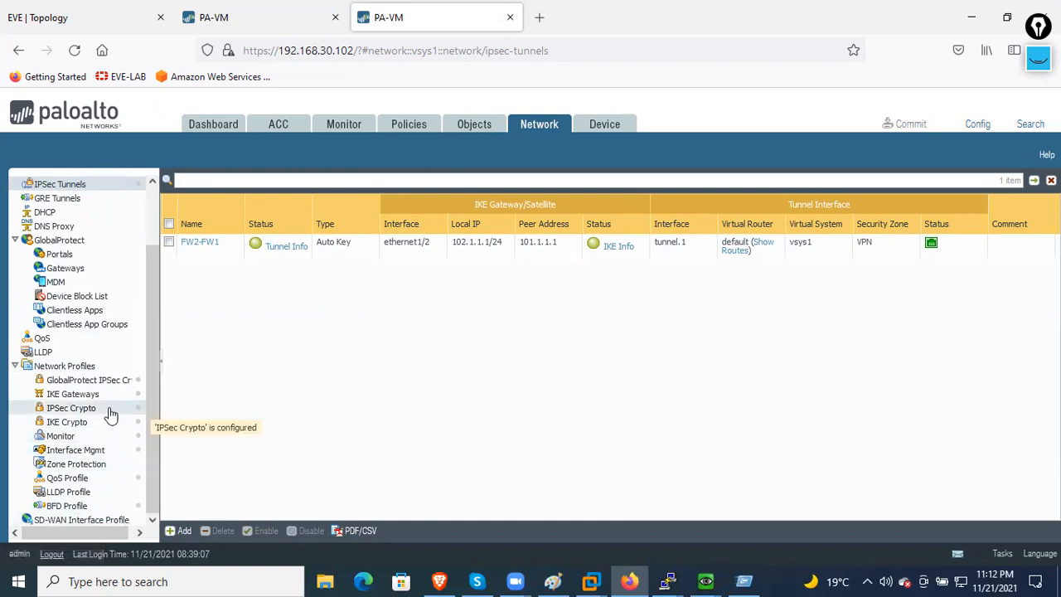
pyautogui.scroll(2, 112, 414)
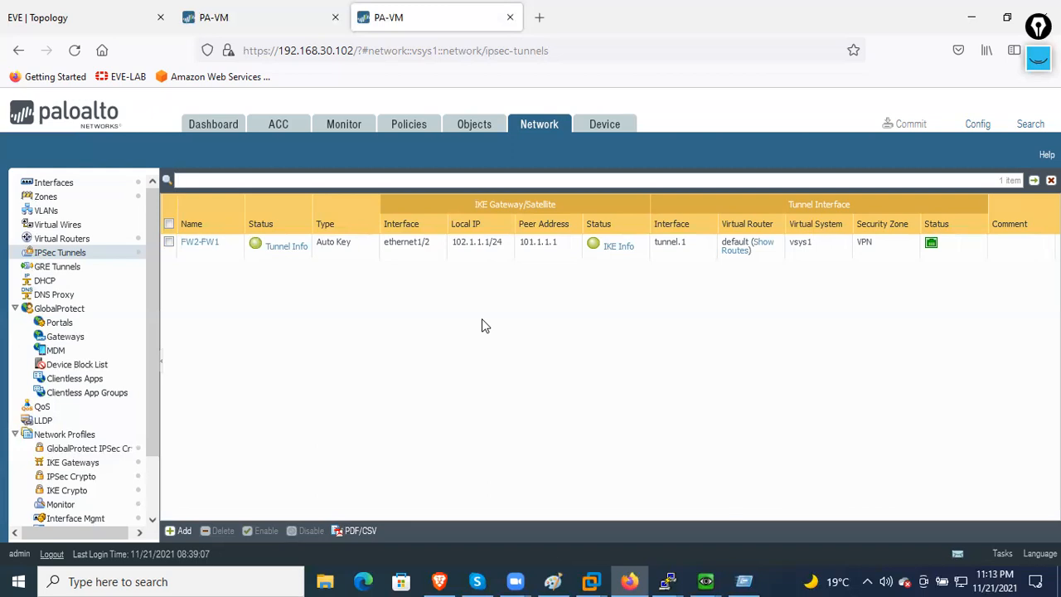
# - Maximize the PaloAlto1 CLI console and run show vpn gateway
pyautogui.click(706, 581)
pyautogui.click(630, 545)
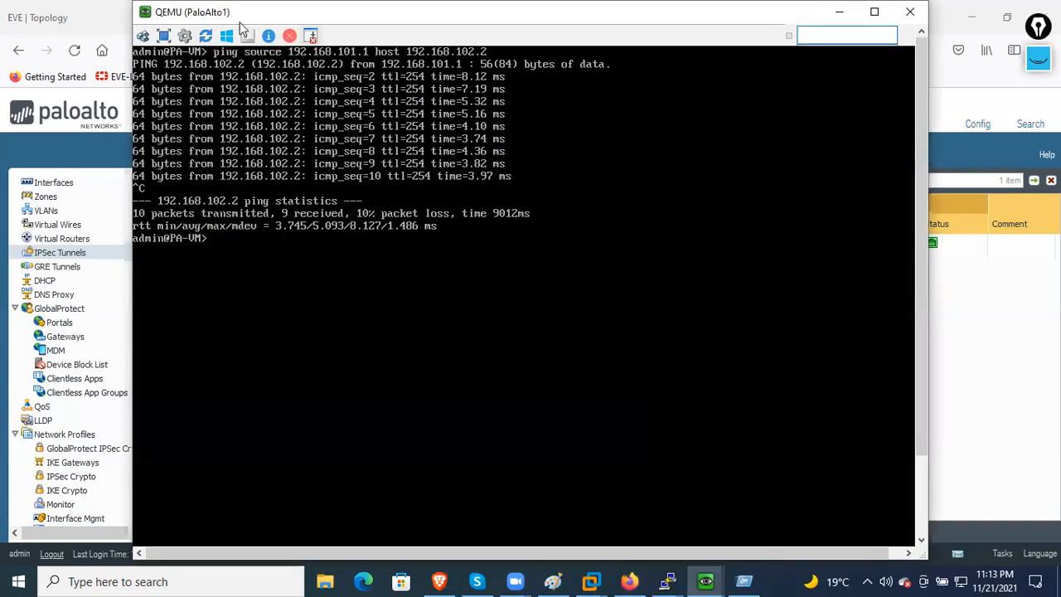
pyautogui.doubleClick(217, 10)
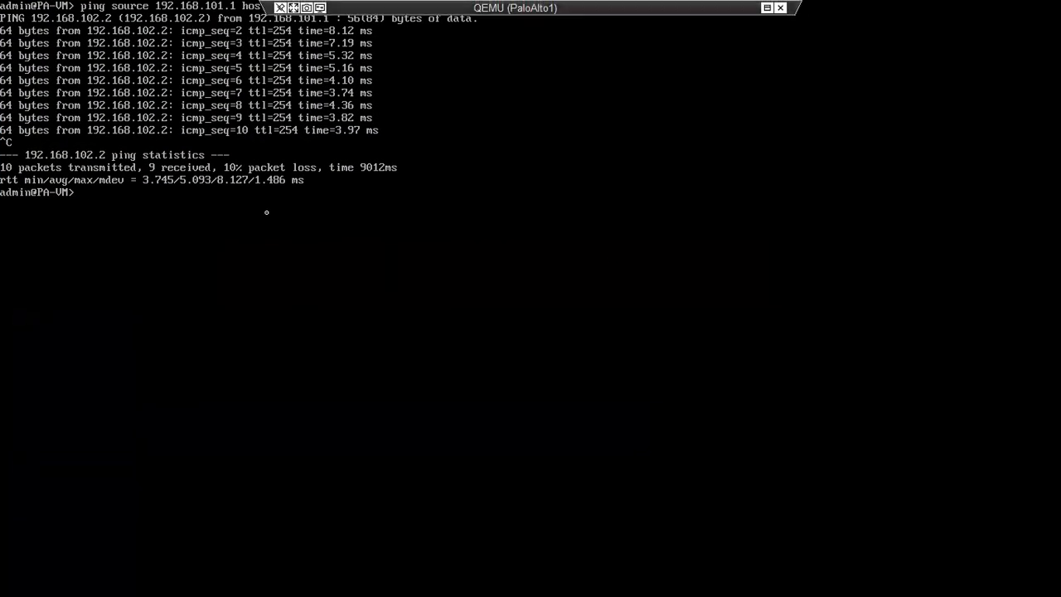
pyautogui.hotkey('ctrl', 'l')
pyautogui.press('Return')
pyautogui.press('Return')
pyautogui.press('Return')
pyautogui.write('show vpn gateway')
pyautogui.press('Return')
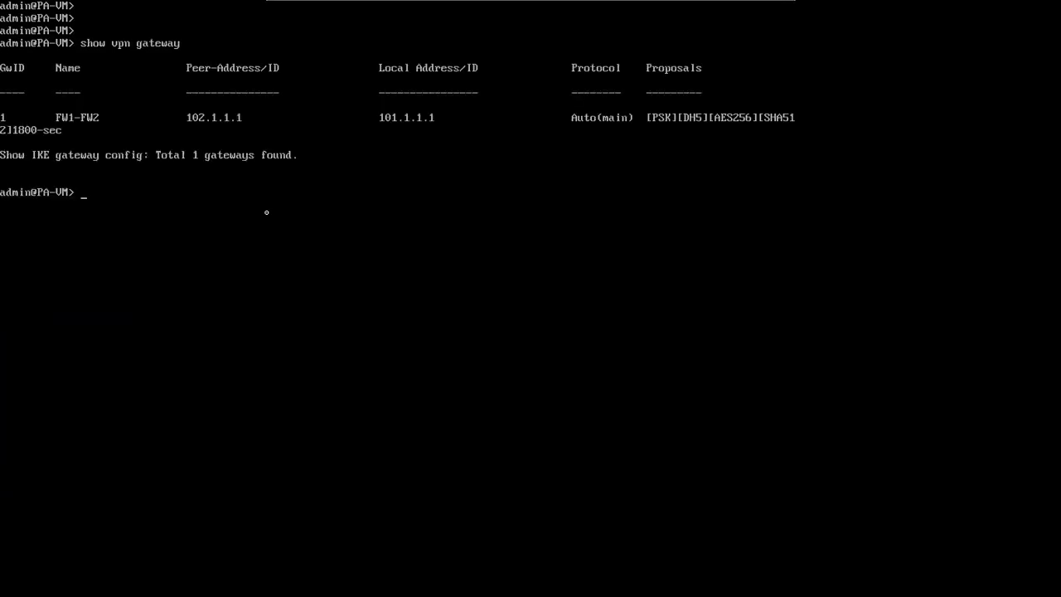
pyautogui.press('Return')
pyautogui.press('Return')
pyautogui.press('Return')
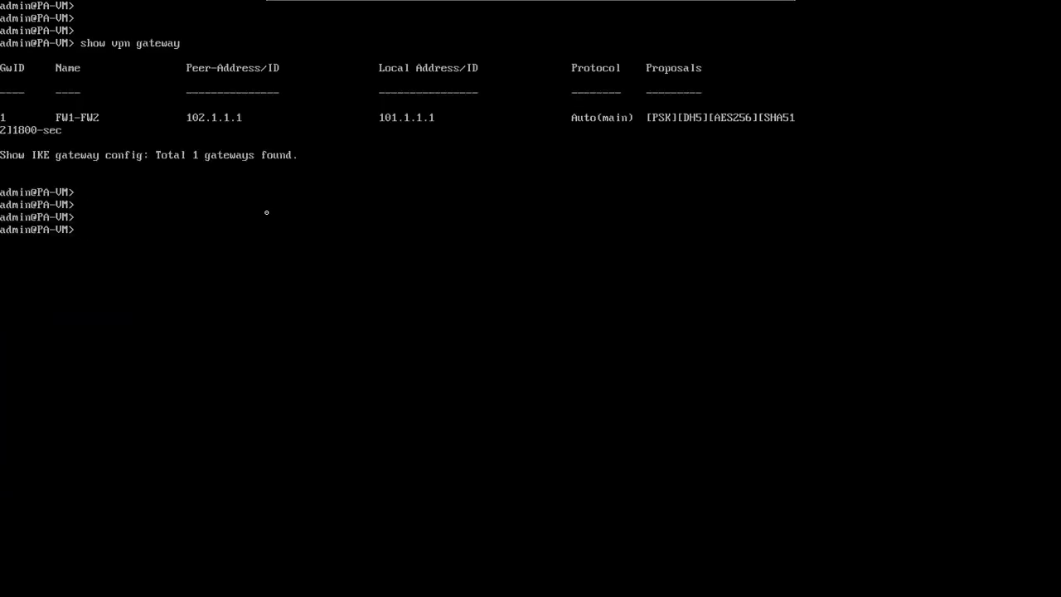
# - Display the IKE SAs and the IPsec SAs with show vpn ike-sa and show vpn ipsec-sa
pyautogui.write('show vpn ike-sa')
pyautogui.press('Return')
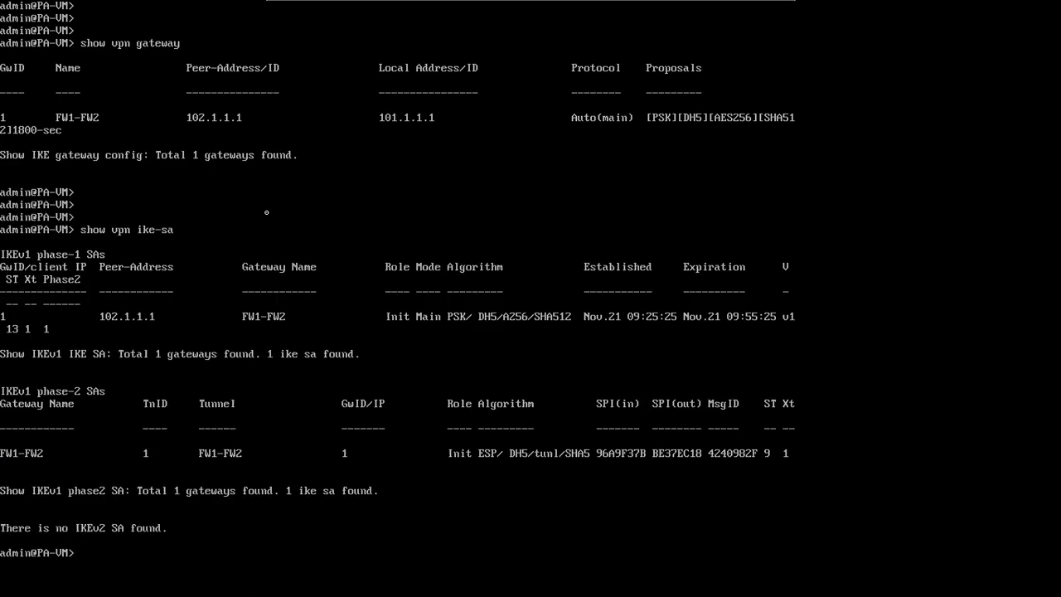
pyautogui.write('show vpn ip')
pyautogui.press('Tab')
pyautogui.press('Return')
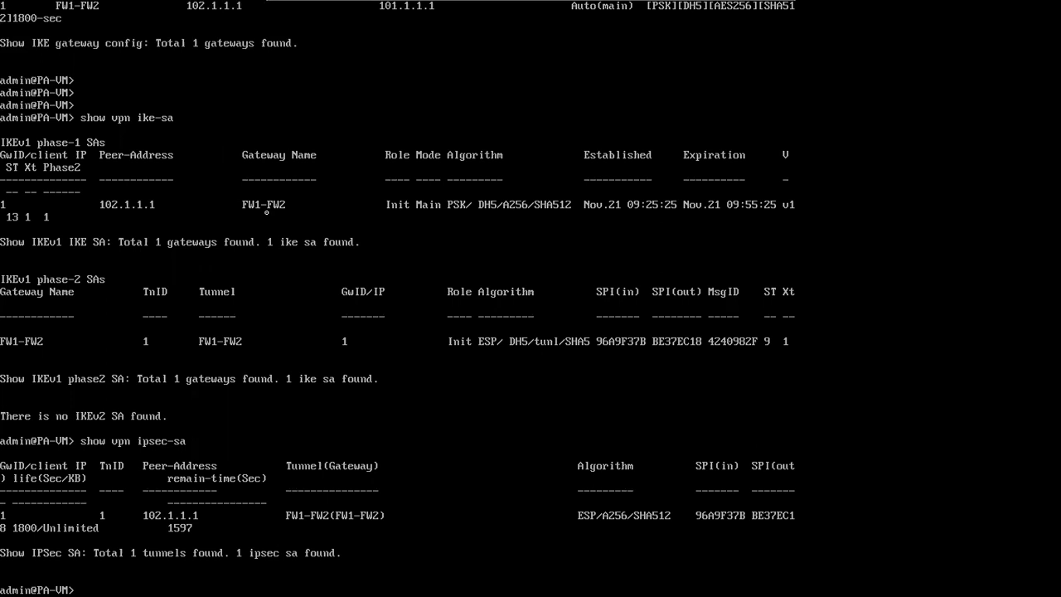
# - Show the IKE SAs for gateway FW1-FW2 toward 102.1.1.1
pyautogui.write('show vpn ike-sa gateway ')
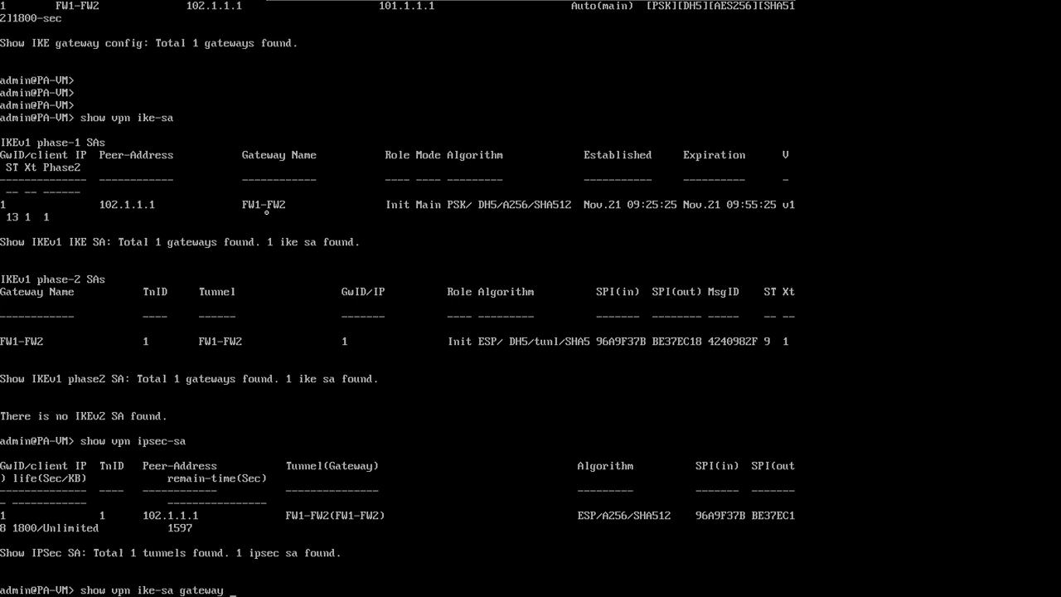
pyautogui.write('FW1-FW2')
pyautogui.press('Return')
pyautogui.press('Up')
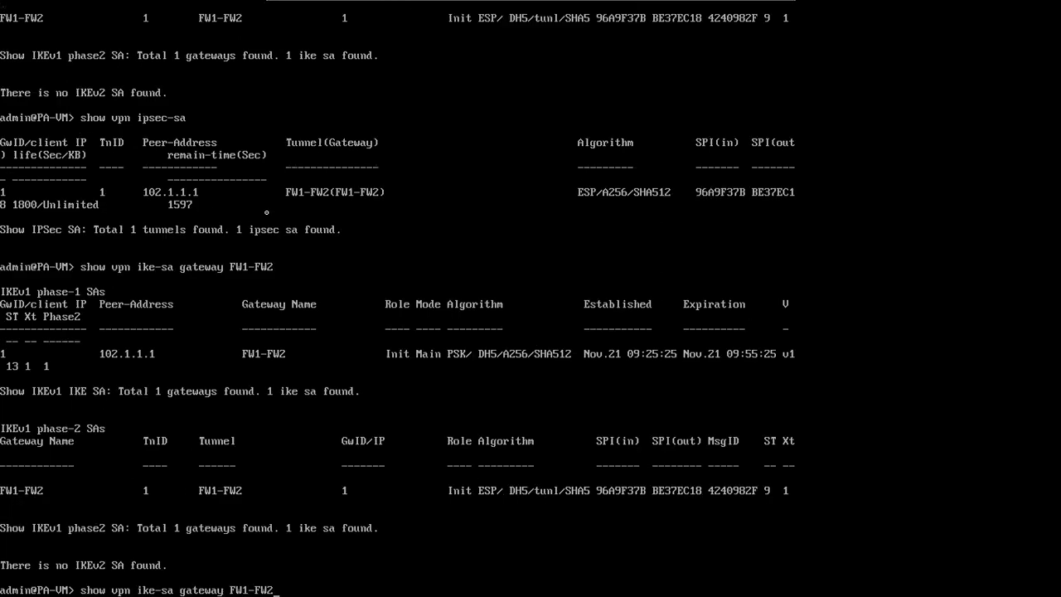
pyautogui.press('BackSpace')
pyautogui.press('BackSpace')
pyautogui.press('BackSpace')
pyautogui.press('Tab')
pyautogui.press('Return')
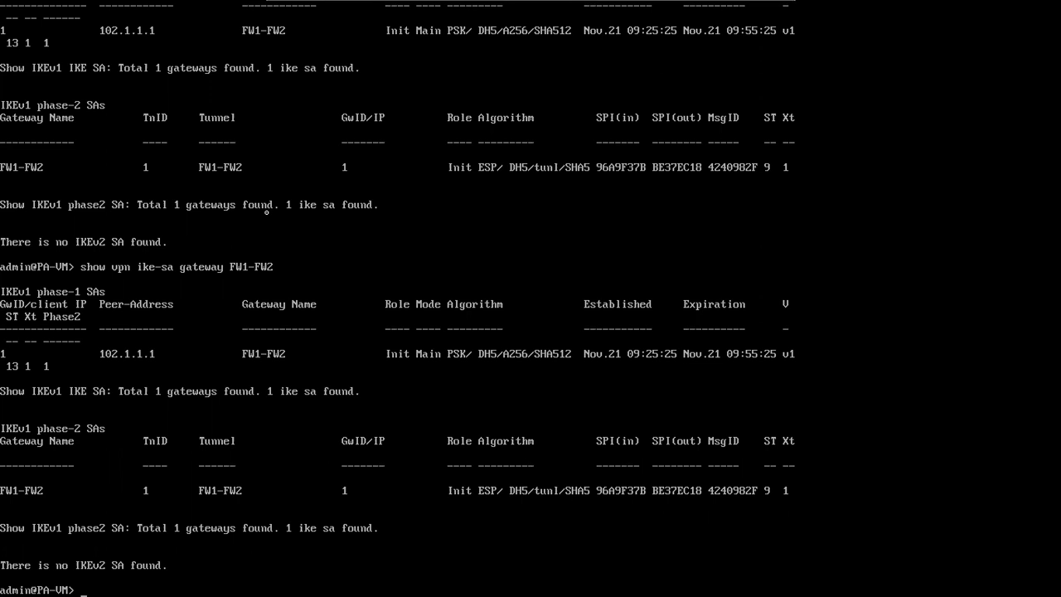
pyautogui.write('show vpn tunnel 1')
# - Try show vpn tunnel 1, then list the valid show vpn options with ?
pyautogui.press('Return')
pyautogui.press('Up')
pyautogui.press('BackSpace')
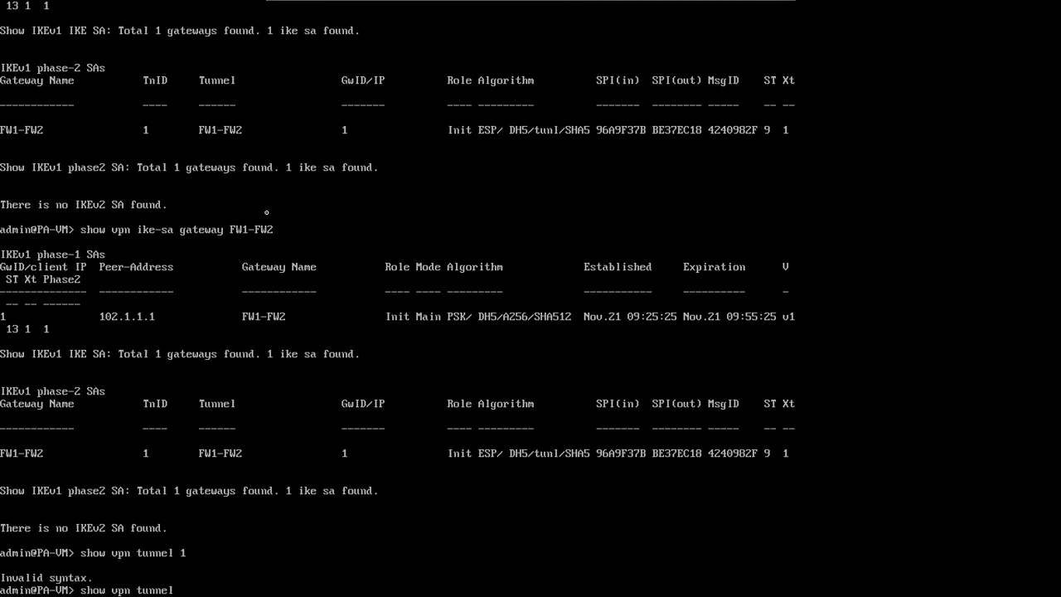
pyautogui.write('-i')
pyautogui.write('d')
pyautogui.press('BackSpace')
pyautogui.press('BackSpace')
pyautogui.press('space')
pyautogui.press('?')
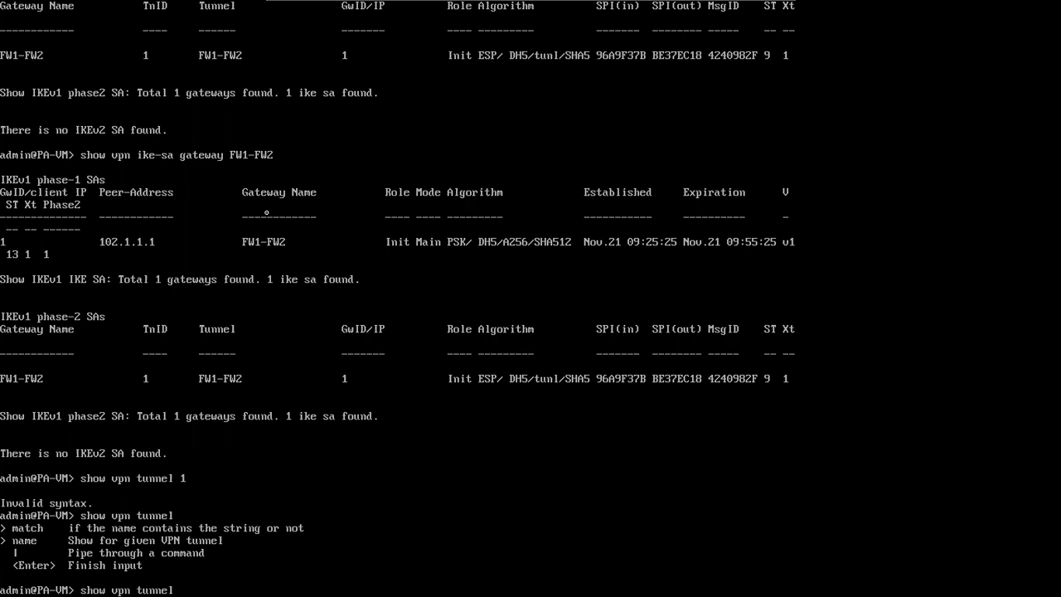
pyautogui.press('BackSpace')
pyautogui.press('BackSpace')
pyautogui.press('BackSpace')
pyautogui.press('BackSpace')
pyautogui.press('BackSpace')
pyautogui.press('BackSpace')
# - Show the flow for tunnel-id 1: active, 45 packets encapsulated, 44 decapsulated, zero errors
pyautogui.write('flow tunnel-id 1')
pyautogui.press('Return')
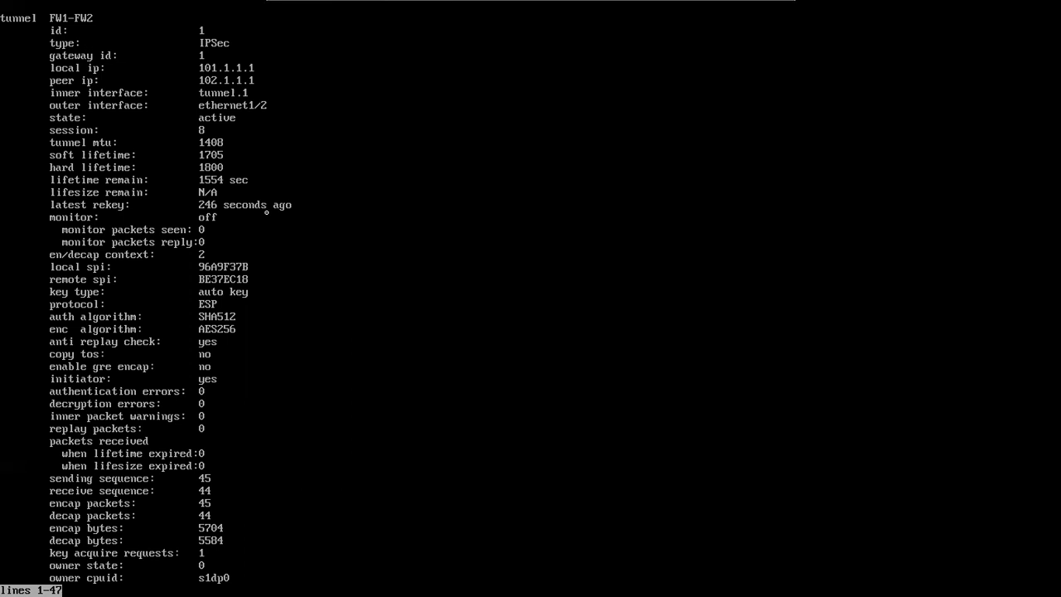
pyautogui.press('Return')
pyautogui.press('Return')
pyautogui.press('Return')
pyautogui.press('Return')
pyautogui.press('Return')
pyautogui.press('Return')
pyautogui.press('Return')
pyautogui.press('Return')
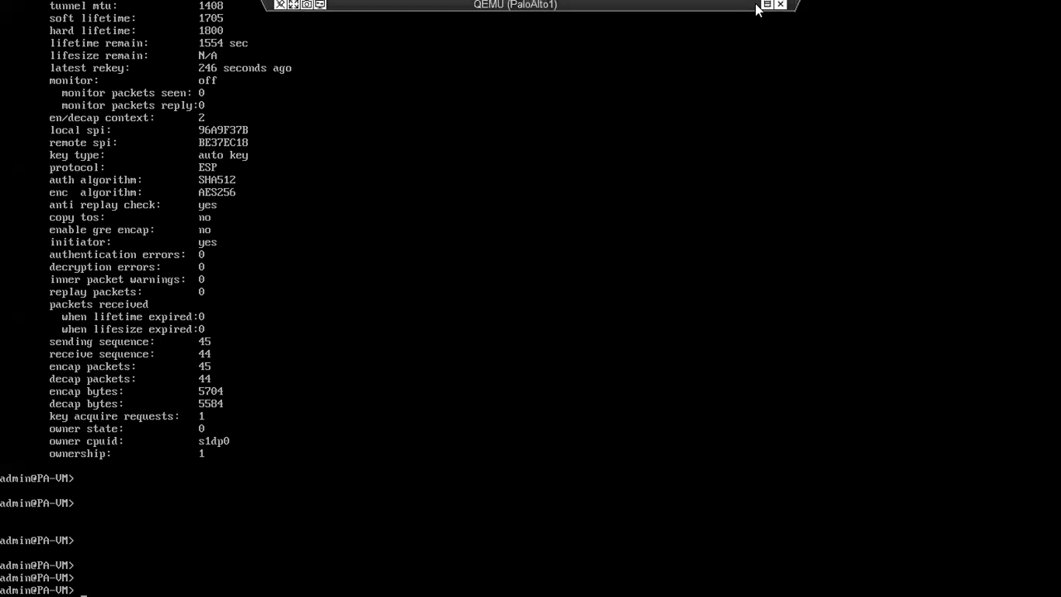
pyautogui.click(765, 7)
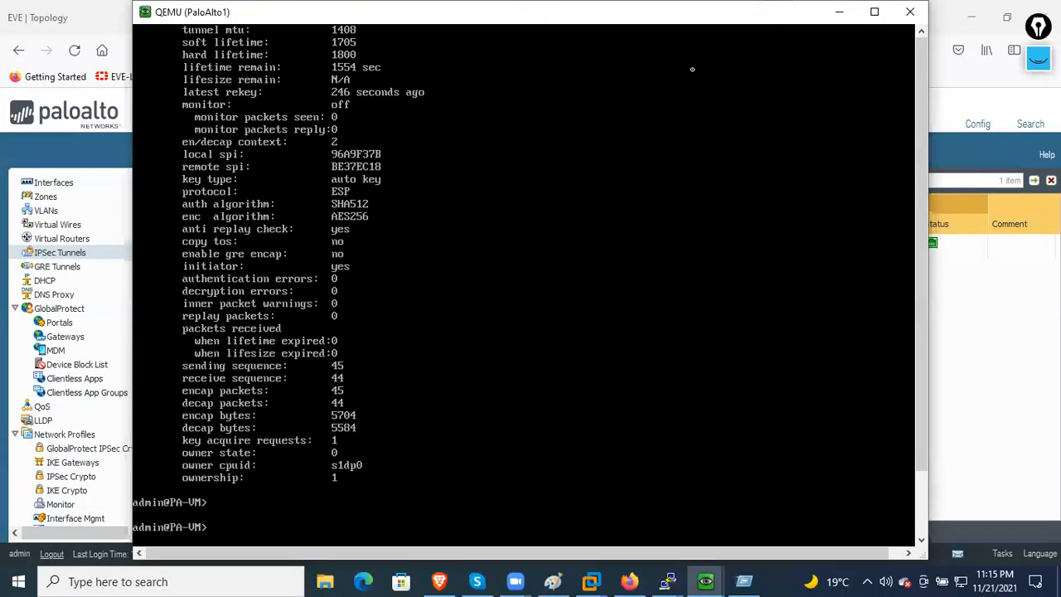
# - Minimize the QEMU console and browse FW2's Dashboard, ACC, Monitor and Objects tabs
pyautogui.click(839, 12)
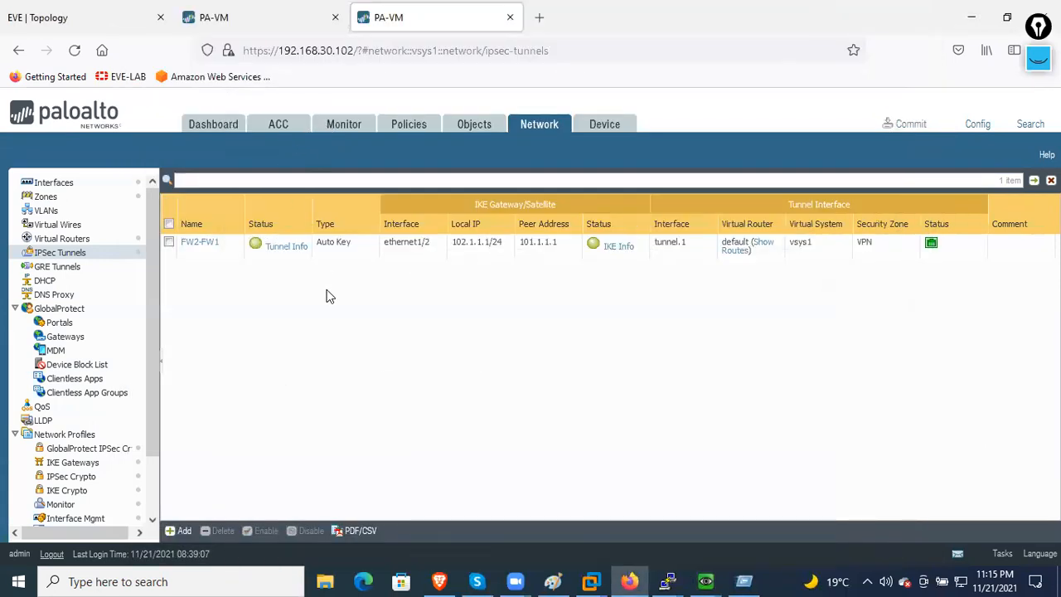
pyautogui.click(214, 123)
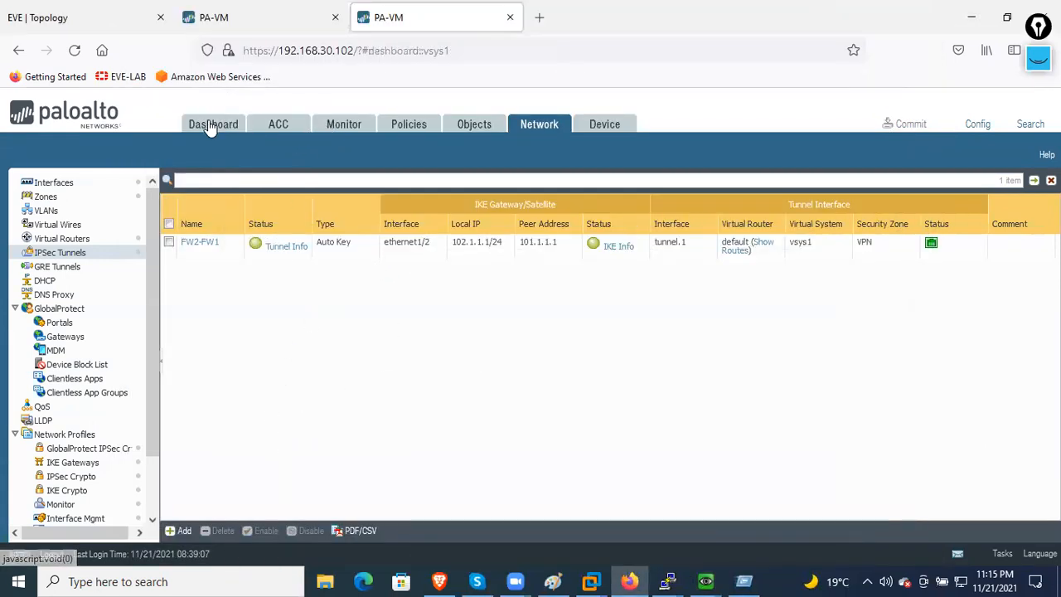
pyautogui.click(297, 128)
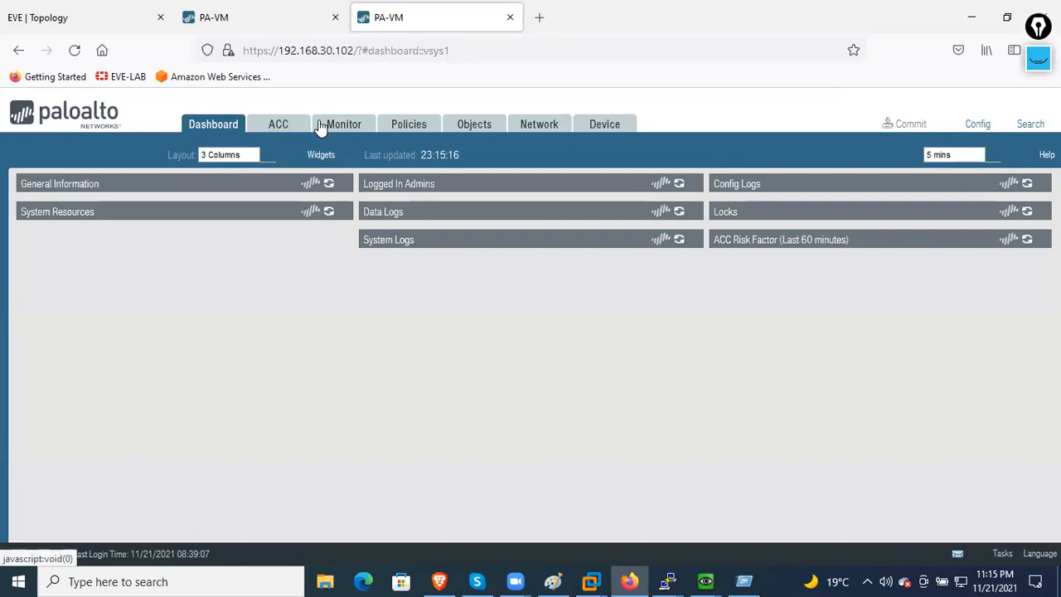
pyautogui.click(344, 124)
pyautogui.click(483, 131)
pyautogui.click(344, 128)
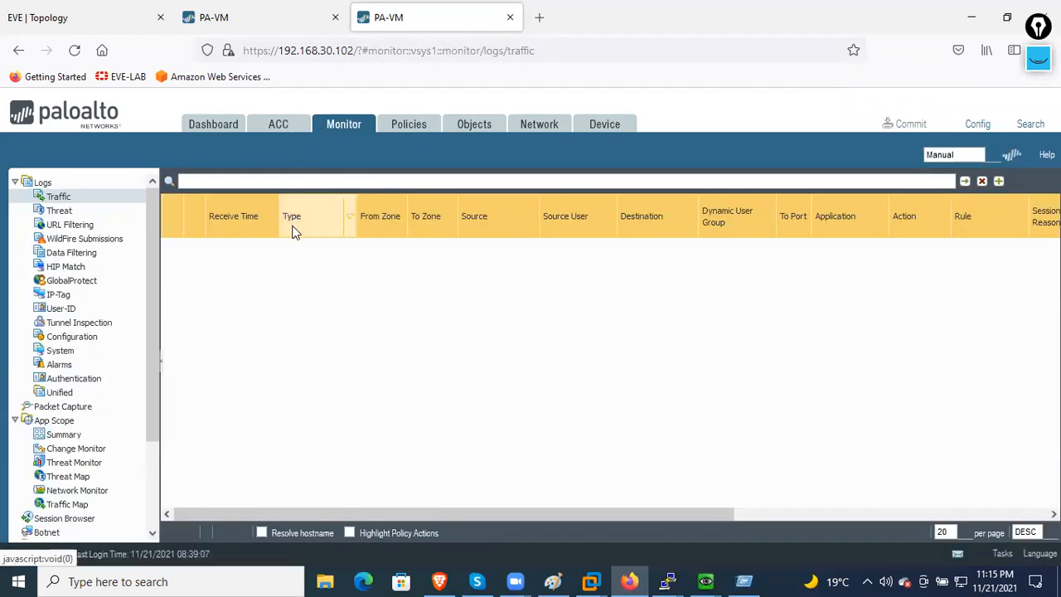
pyautogui.click(278, 125)
pyautogui.click(213, 131)
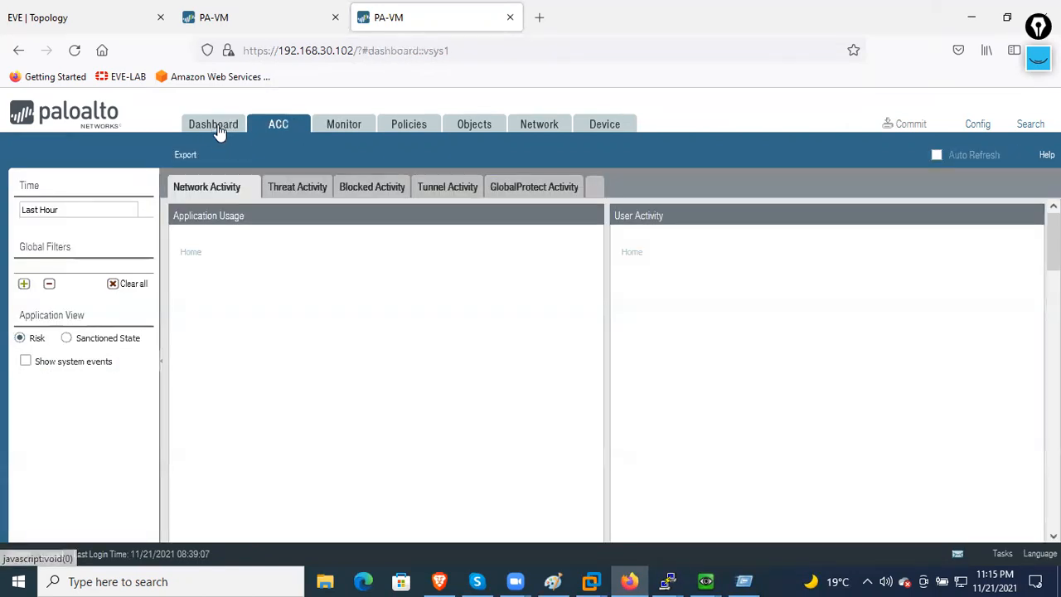
# - Cycle through the Device, Network, Objects, Policies, Monitor and ACC tabs back to the Dashboard
pyautogui.click(593, 130)
pyautogui.click(531, 129)
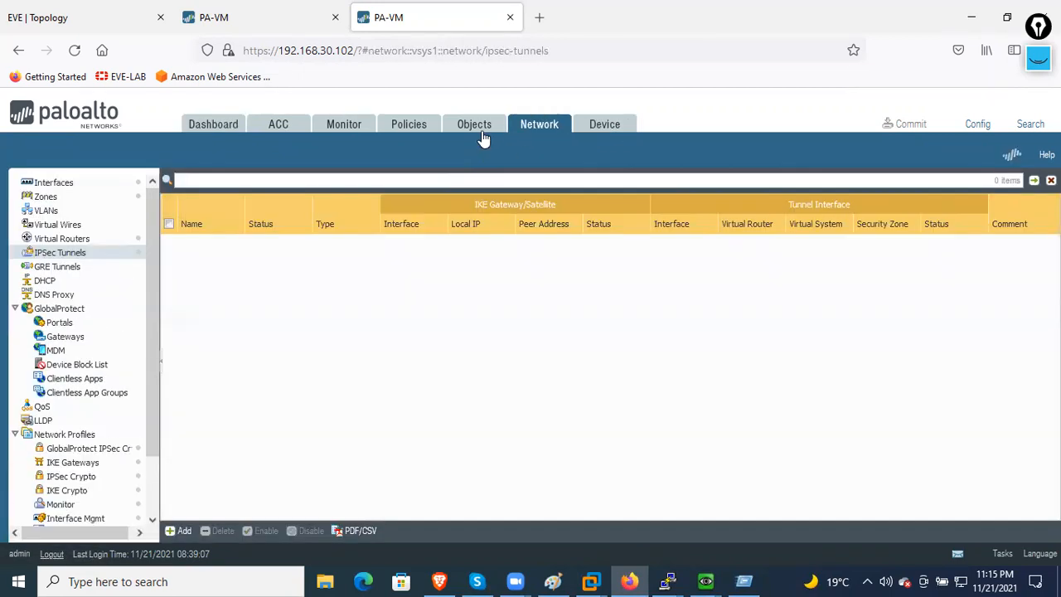
pyautogui.click(478, 133)
pyautogui.click(407, 133)
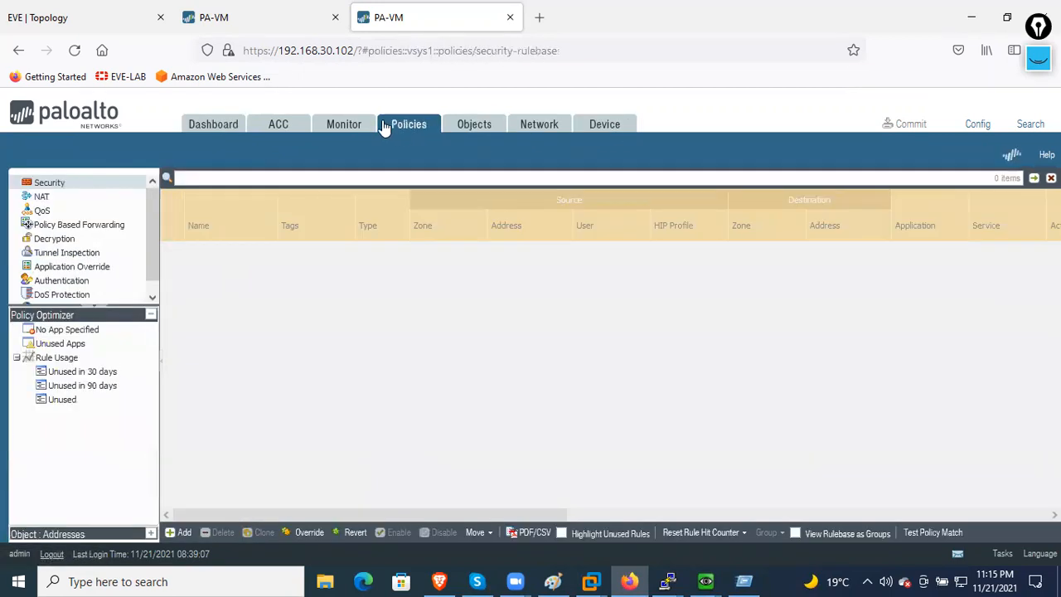
pyautogui.click(341, 131)
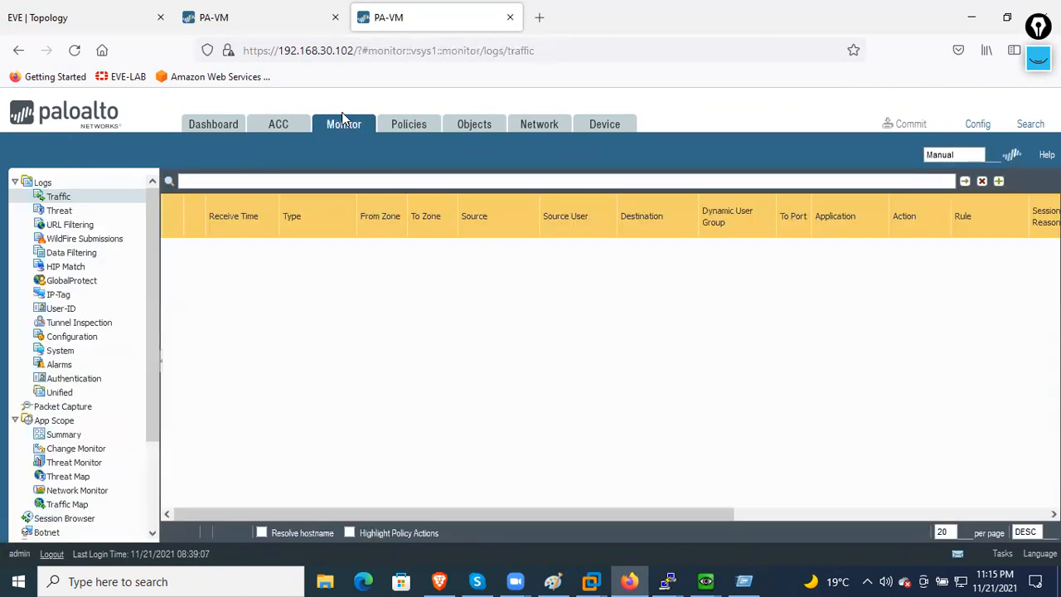
pyautogui.click(294, 130)
pyautogui.click(223, 124)
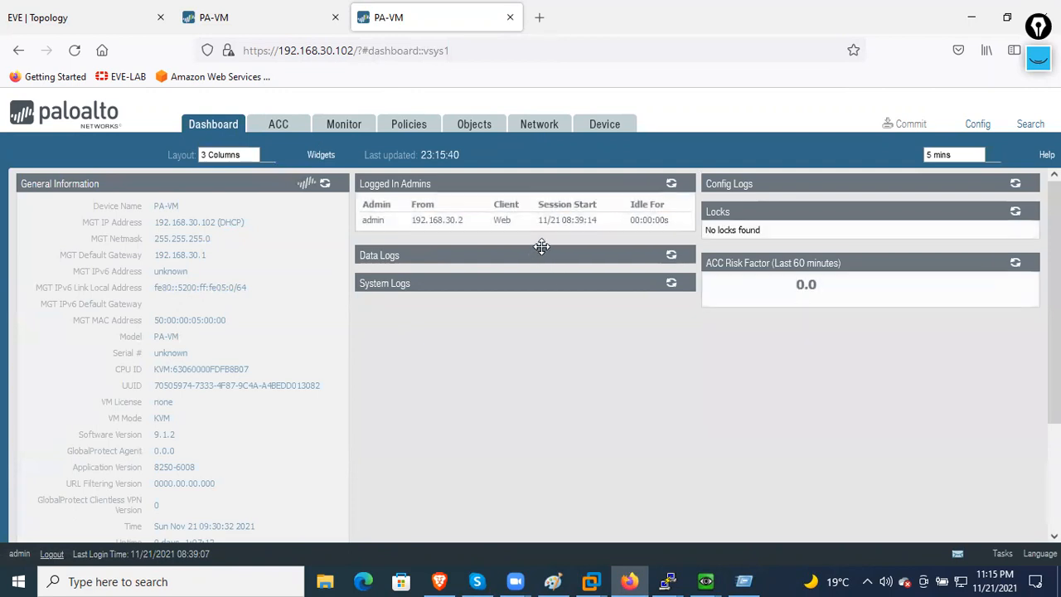
# - Go to Network > IPSec Tunnels, then the IKE Gateways list showing FW2-FW-GW
pyautogui.scroll(-3, 249, 274)
pyautogui.scroll(3, 268, 199)
pyautogui.click(514, 125)
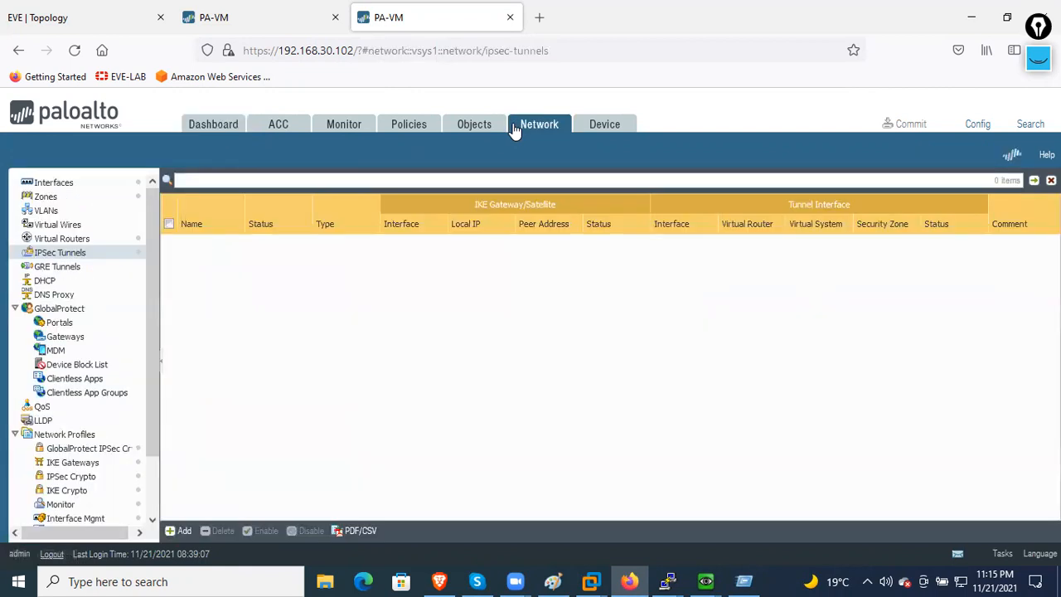
pyautogui.scroll(-2, 80, 467)
pyautogui.click(95, 396)
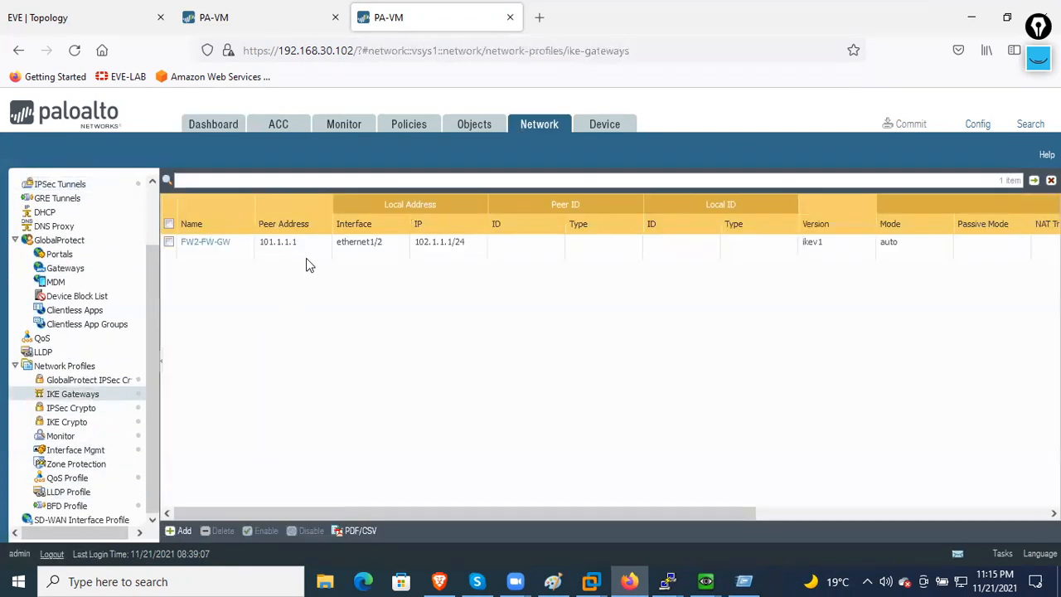
# - Inspect the FW2-FW1 IPSec crypto profile (aes-256-cbc, sha512, group5, 1800 s) and cancel, then view IKE Crypto profiles
pyautogui.click(100, 410)
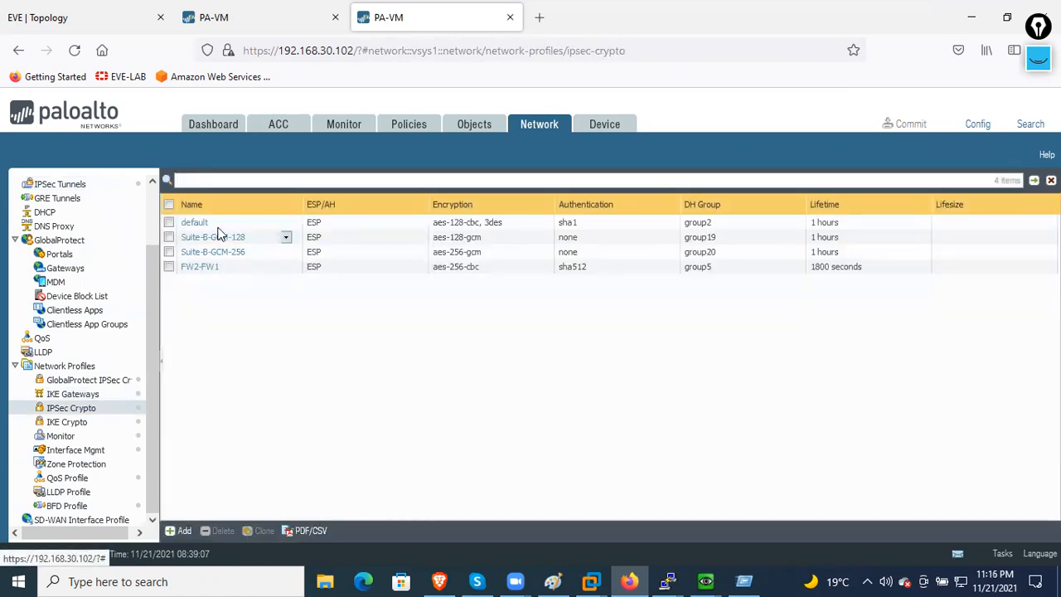
pyautogui.click(192, 266)
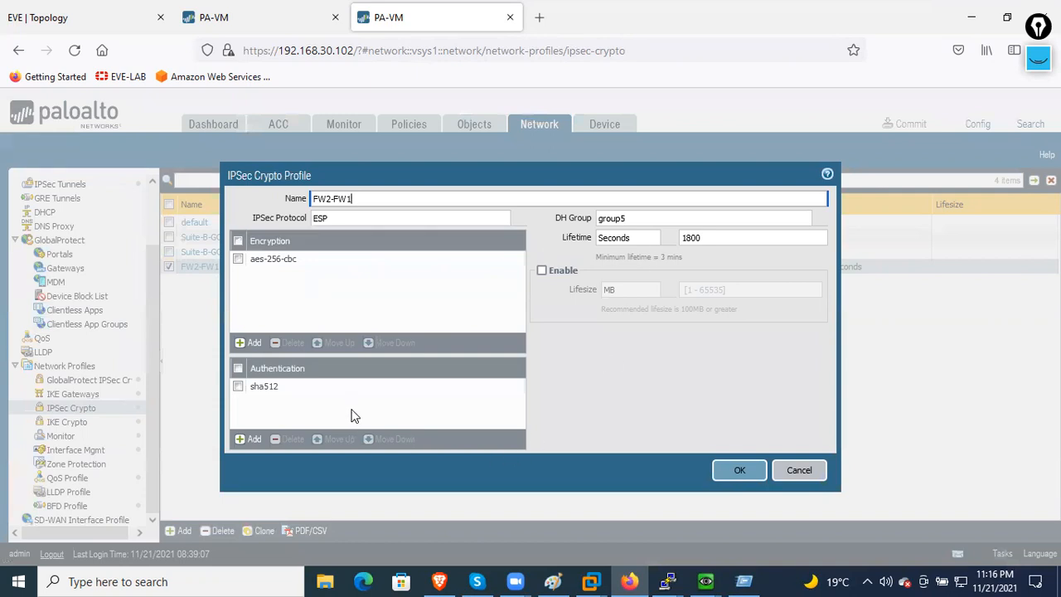
pyautogui.click(791, 475)
pyautogui.click(60, 423)
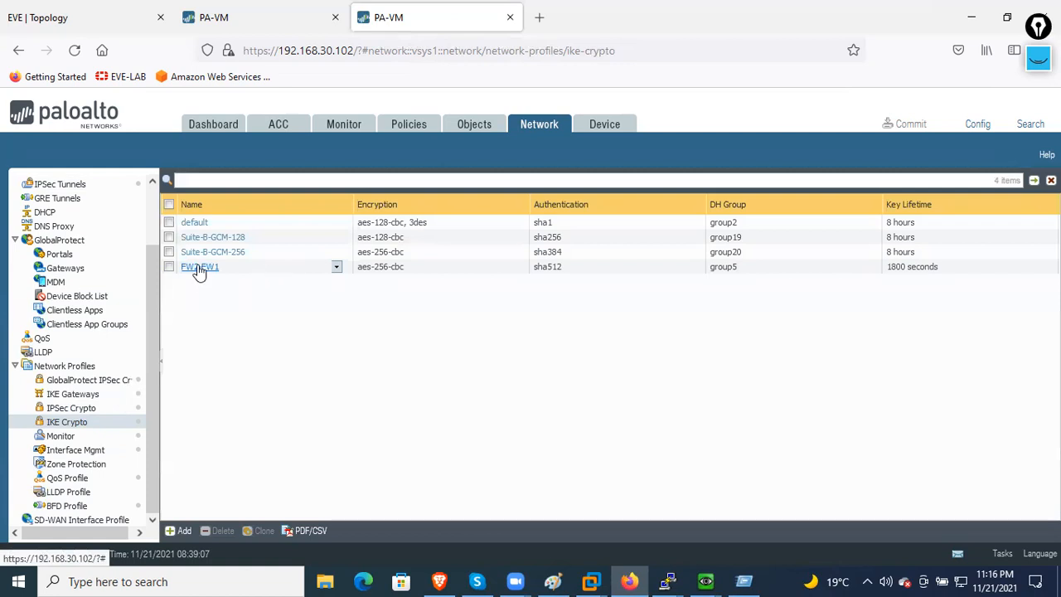
# - Inspect the FW2-FW1 IKE crypto profile without changes, then view IPSec Tunnels showing FW2-FW1 up
pyautogui.click(197, 267)
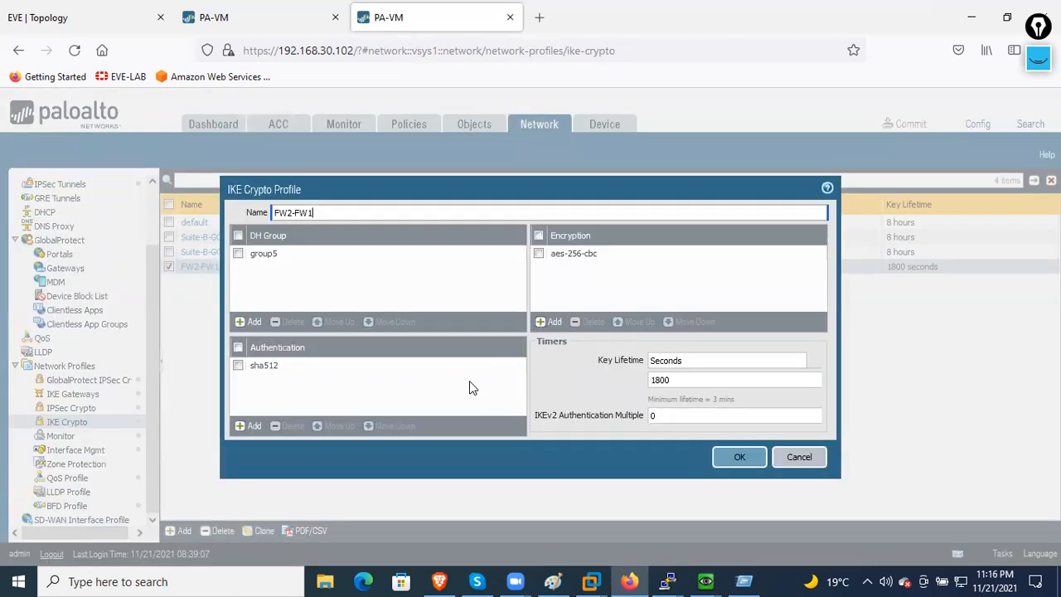
pyautogui.click(814, 456)
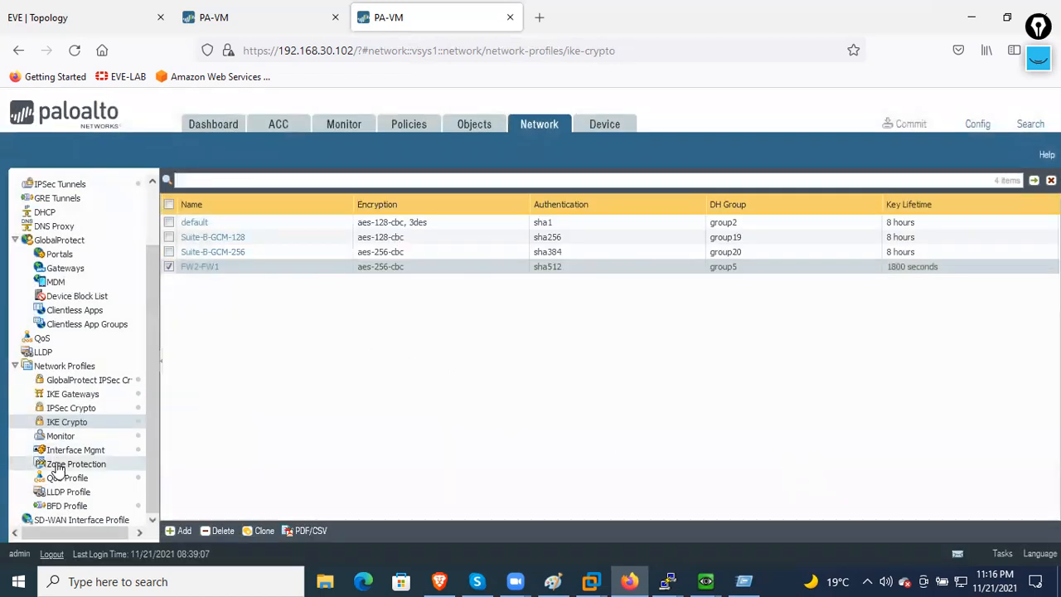
pyautogui.scroll(3, 89, 404)
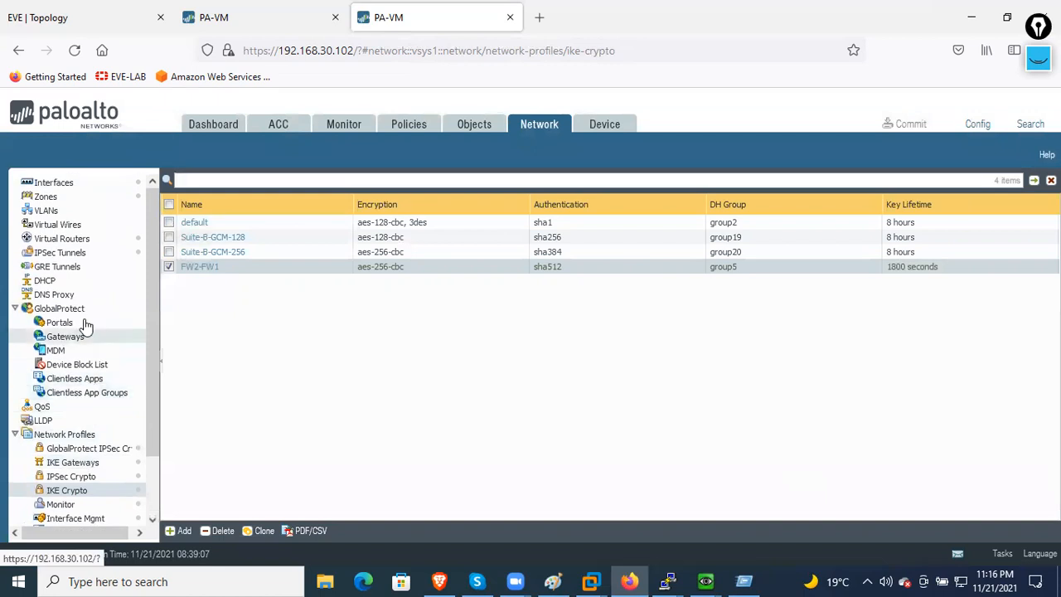
pyautogui.click(68, 253)
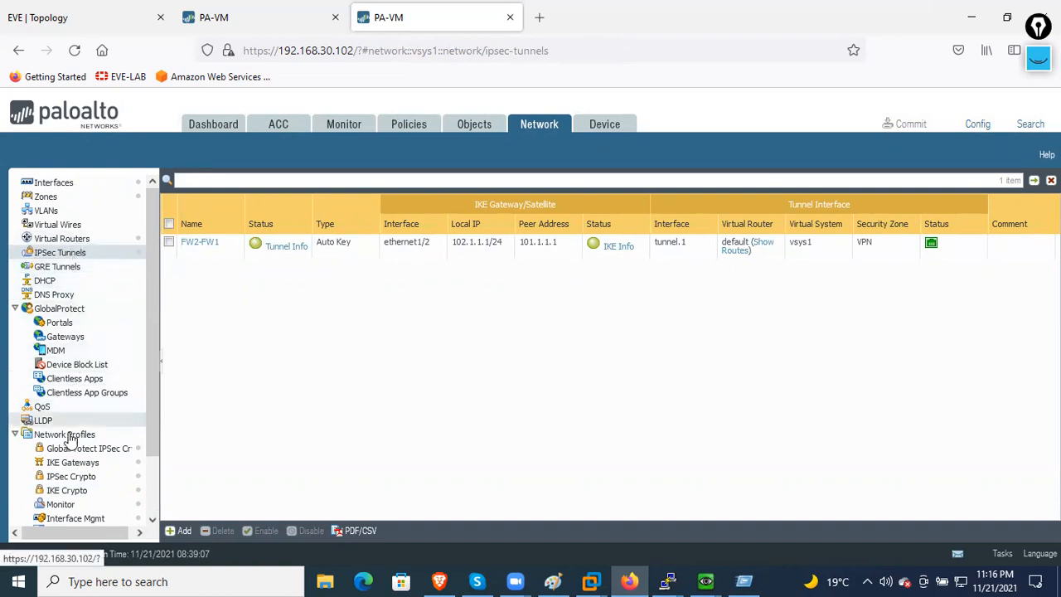
pyautogui.scroll(-2, 99, 476)
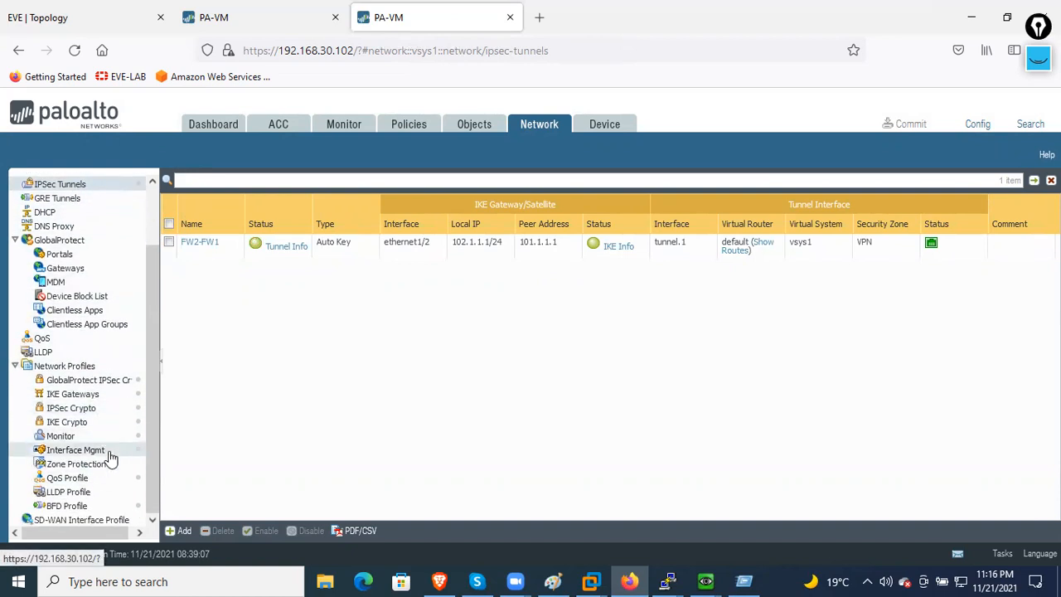
# - Open the FW2-FW-GW gateway, try IKEv2 only mode, then cancel so it stays IKEv1
pyautogui.click(107, 399)
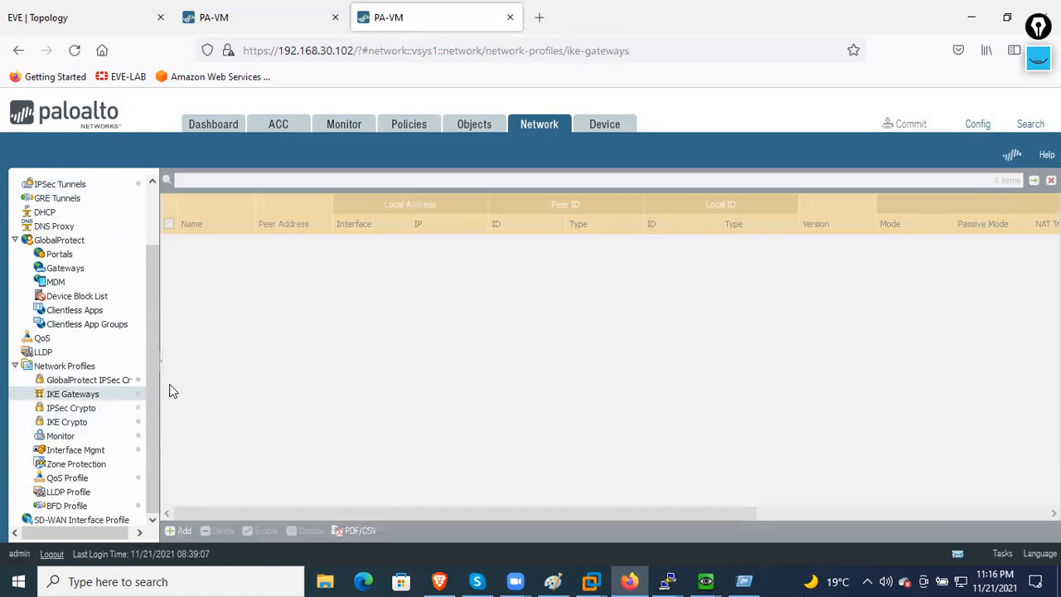
pyautogui.click(219, 247)
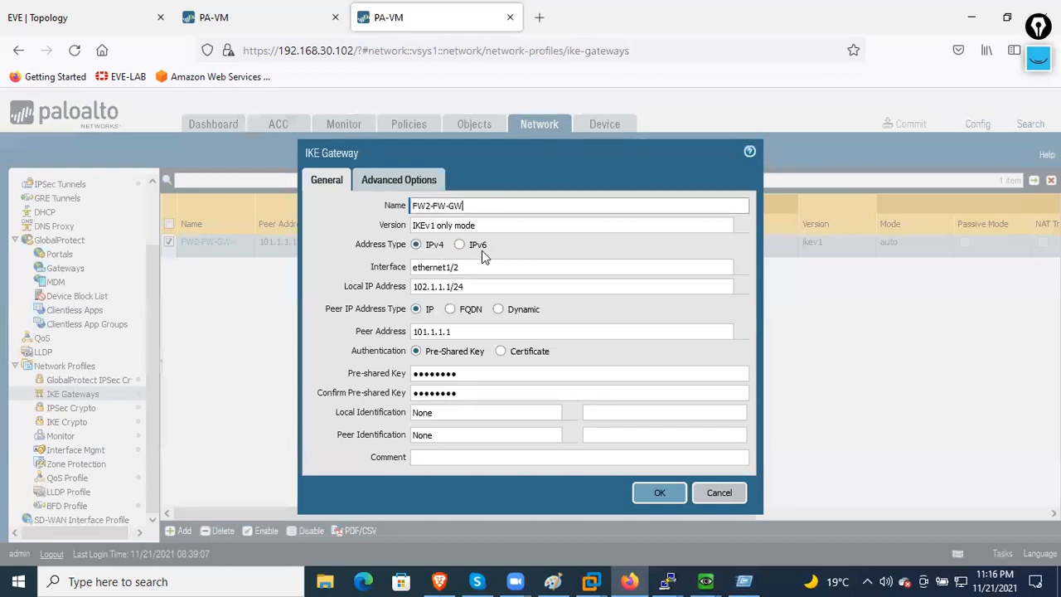
pyautogui.click(742, 234)
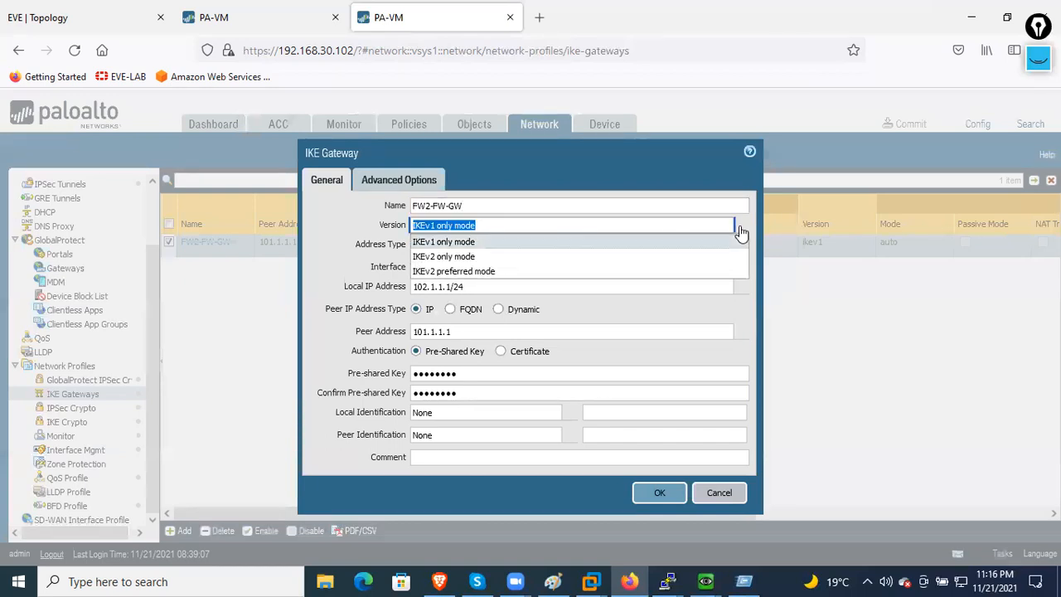
pyautogui.click(476, 256)
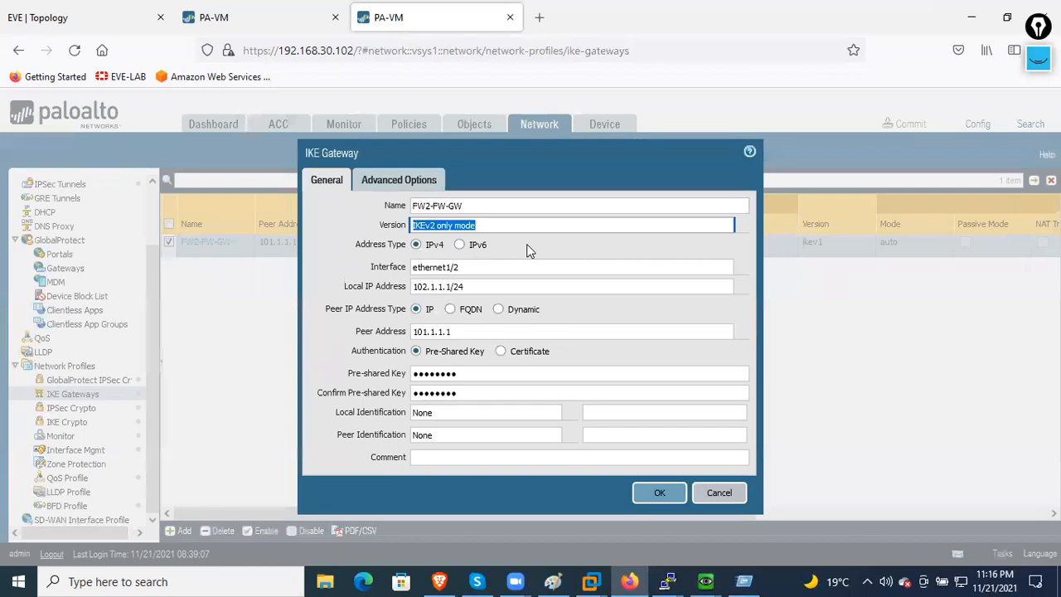
pyautogui.click(737, 499)
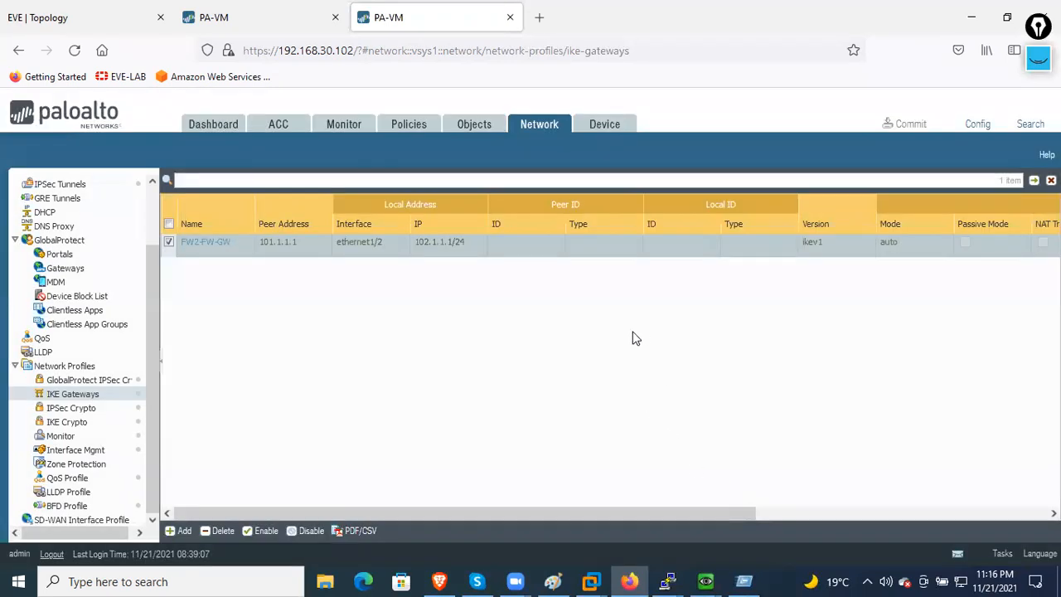
pyautogui.click(597, 131)
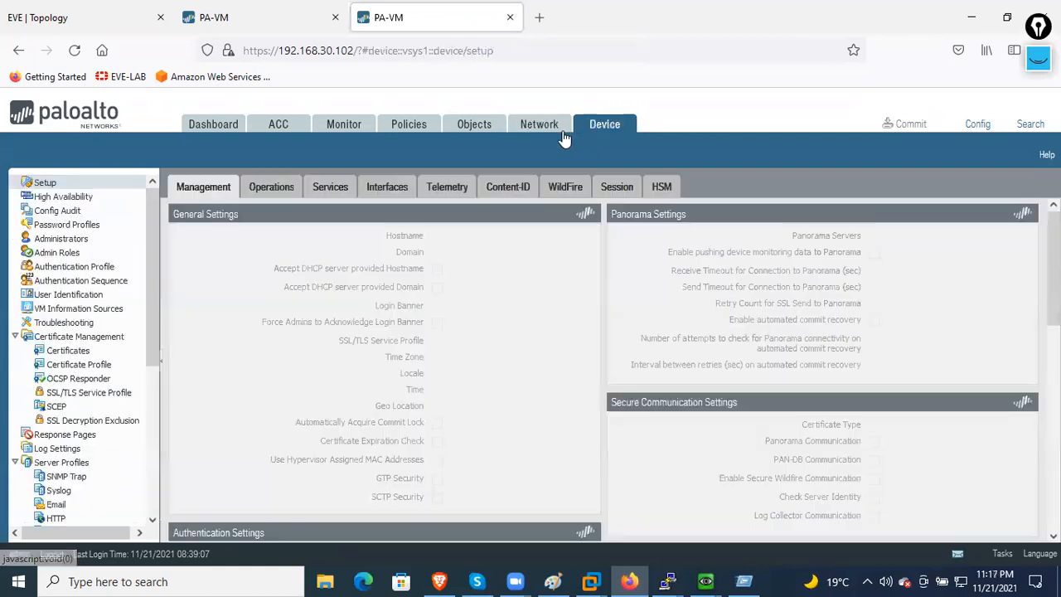
# - Cycle through Objects, Monitor, ACC and Dashboard, then switch to FW1's FW1-FW2 tunnel list tab
pyautogui.click(468, 133)
pyautogui.click(332, 132)
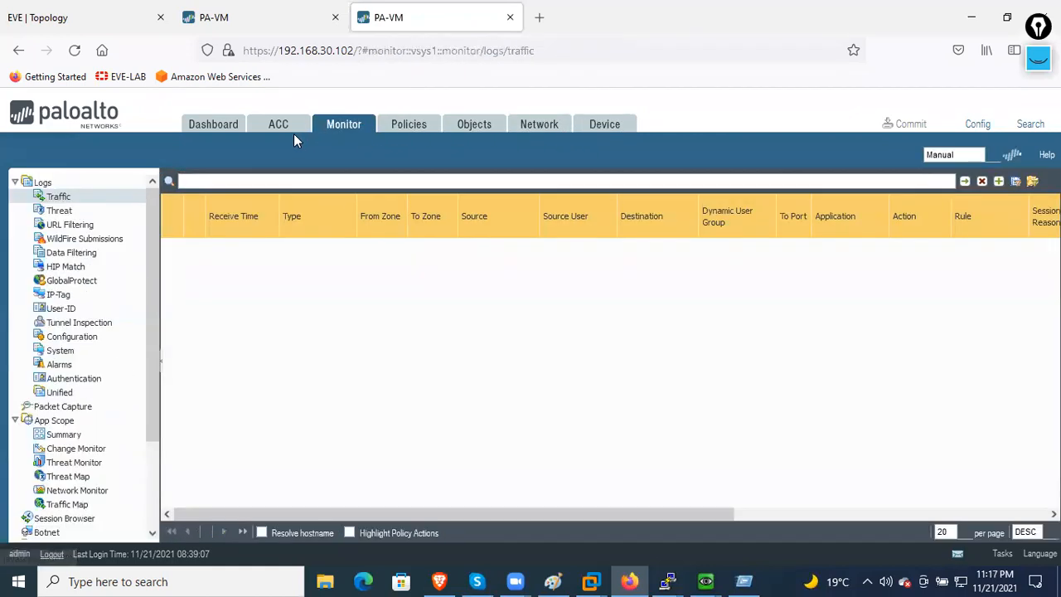
pyautogui.click(279, 132)
pyautogui.click(232, 135)
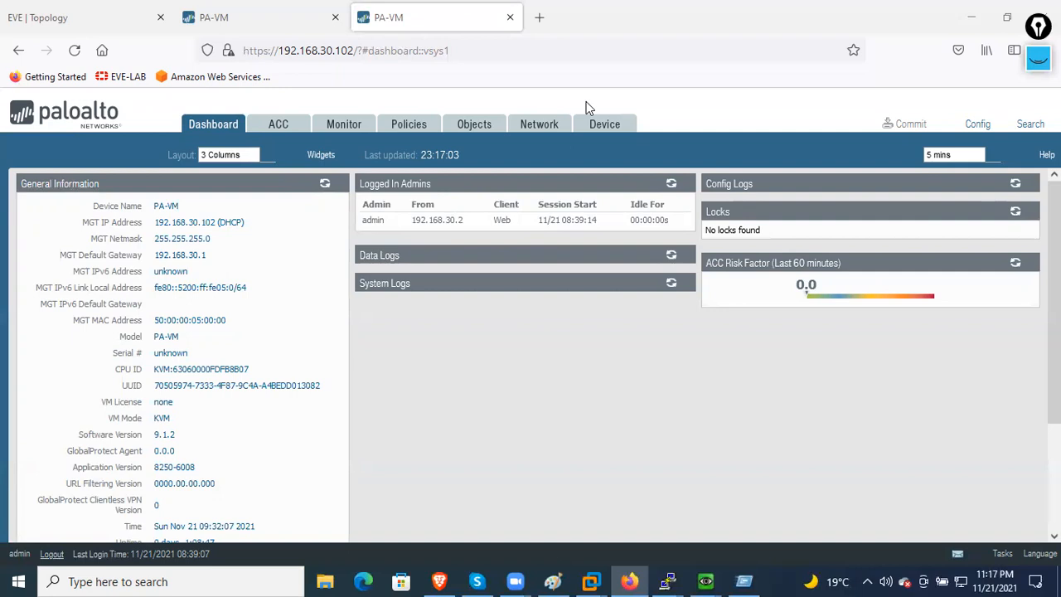
pyautogui.click(235, 23)
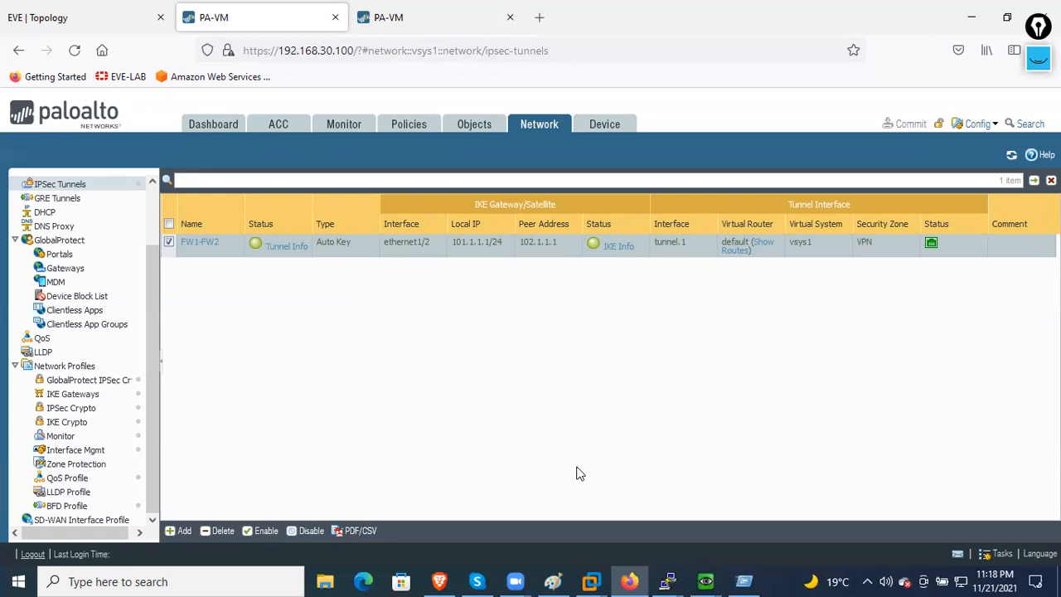
# - Save the running configuration on R1 and R2 with 'wr'
pyautogui.moveTo(667, 582)
pyautogui.click(522, 533)
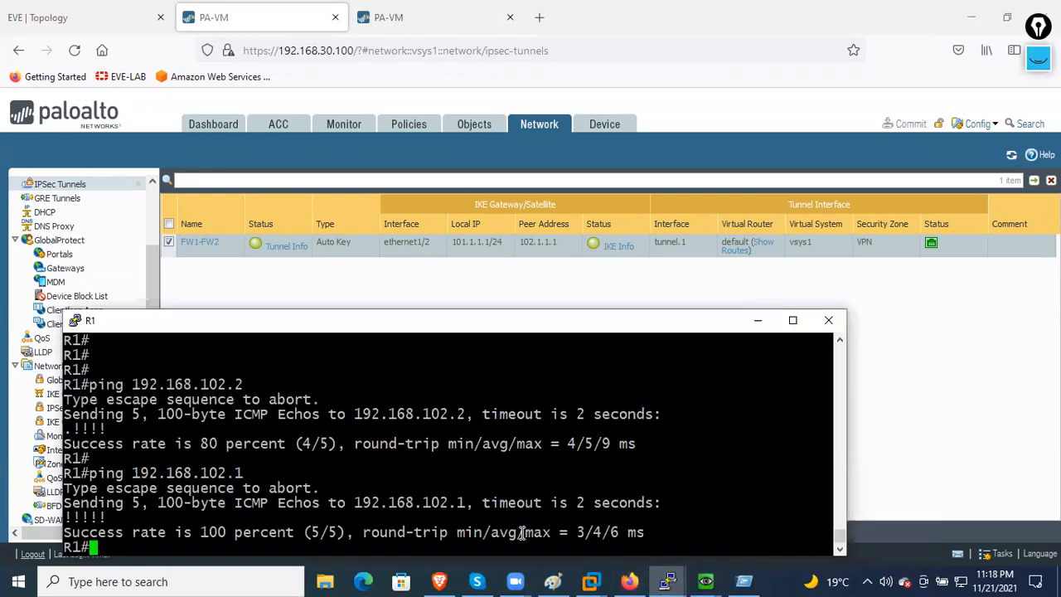
pyautogui.write('wr')
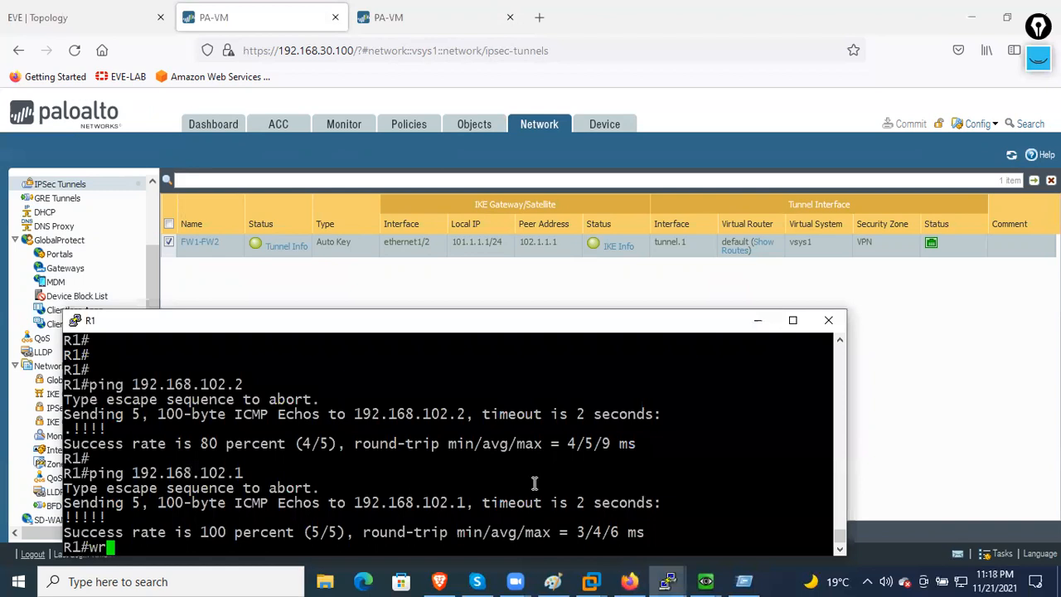
pyautogui.press('Return')
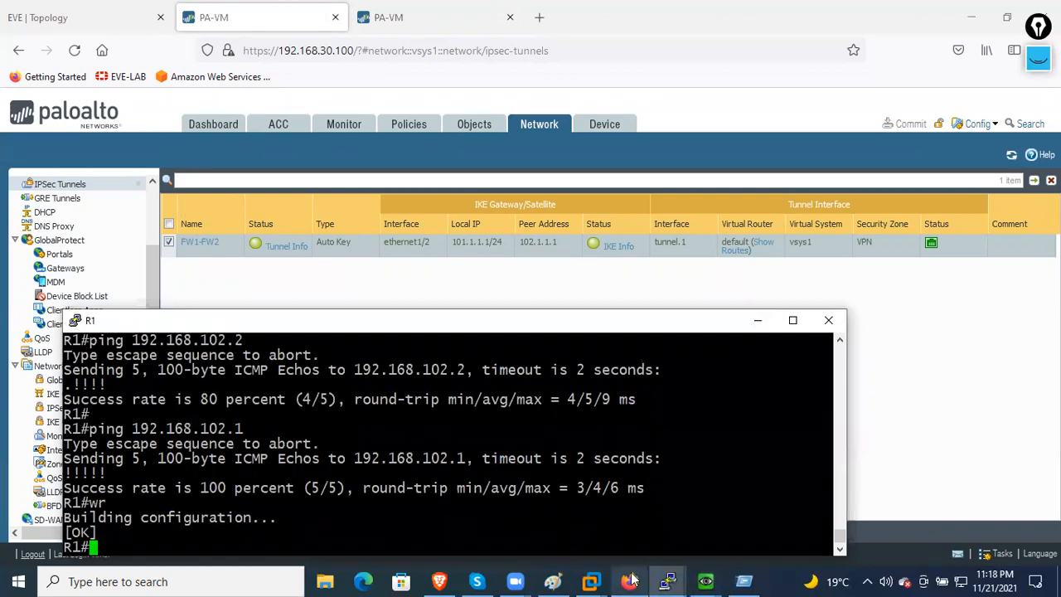
pyautogui.click(667, 582)
pyautogui.click(620, 527)
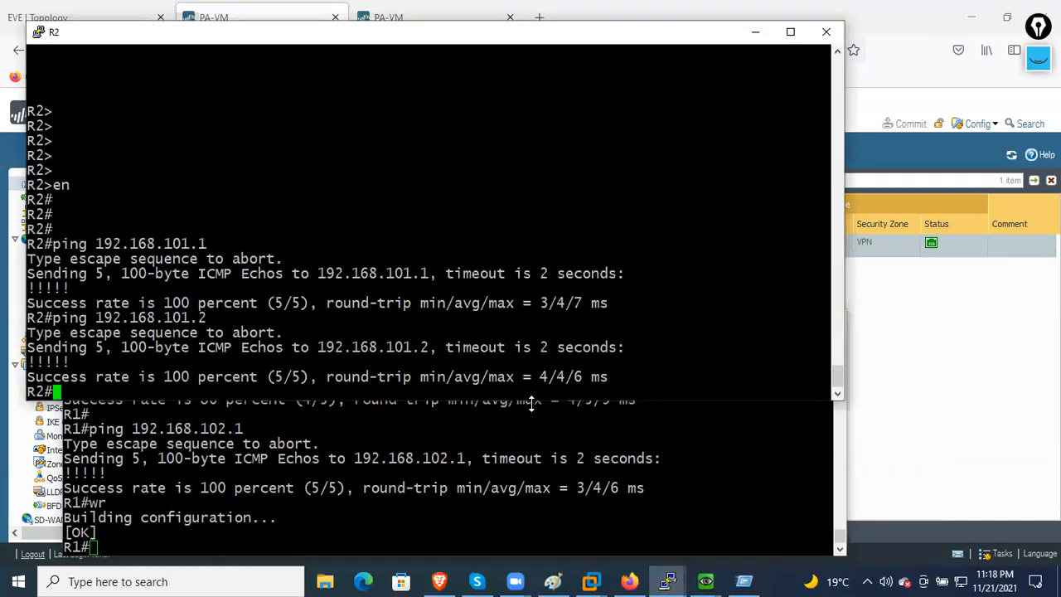
pyautogui.write('wr')
pyautogui.press('Return')
pyautogui.press('Return')
pyautogui.press('Return')
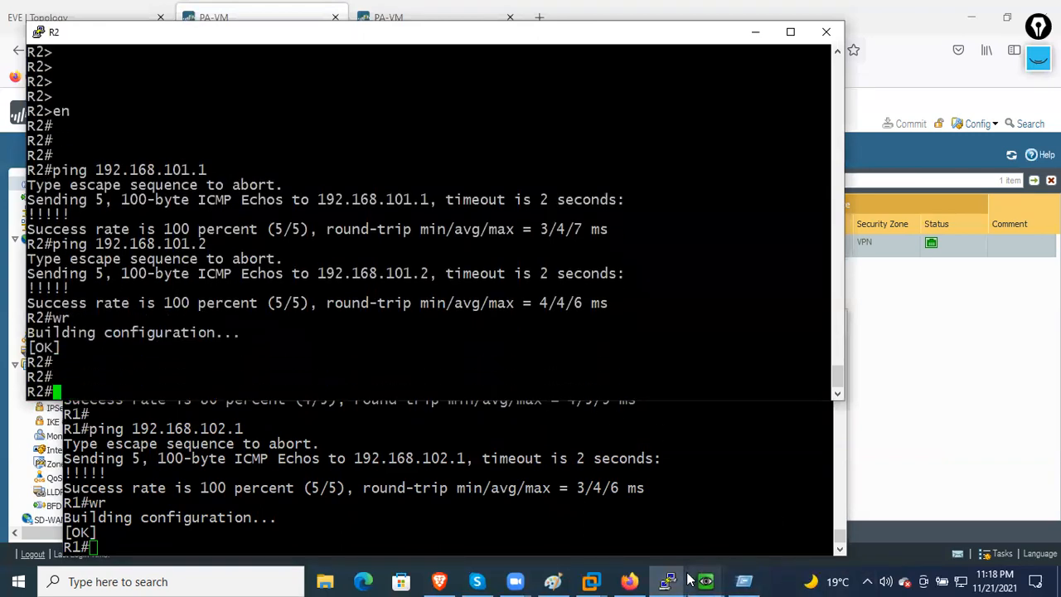
# - Run 'wr' on R1 and R2 once more to re-save their configurations
pyautogui.click(683, 578)
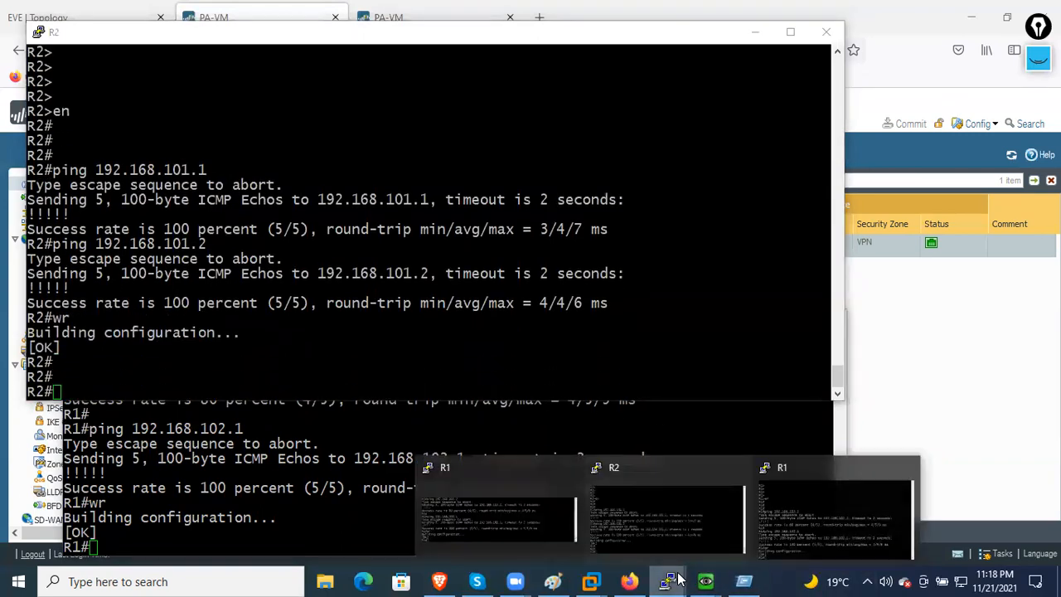
pyautogui.click(764, 524)
pyautogui.write('wr')
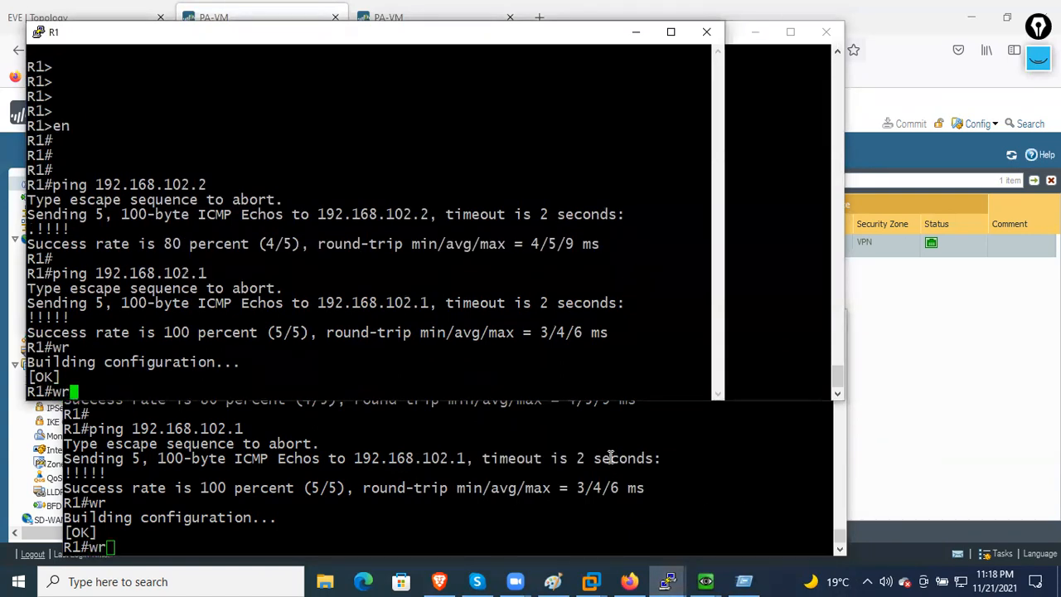
pyautogui.press('Return')
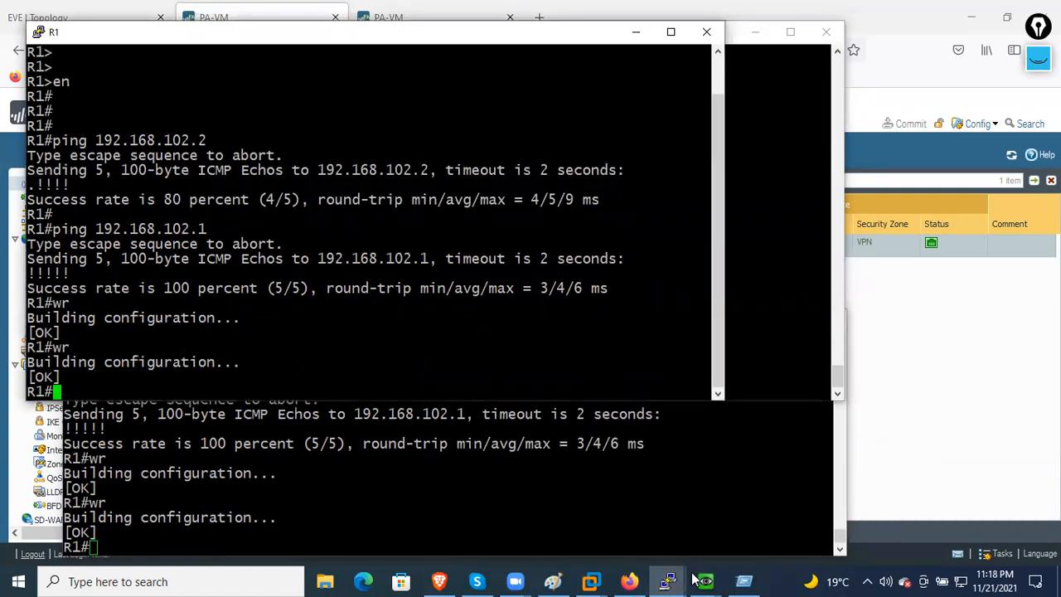
pyautogui.moveTo(695, 579)
pyautogui.click(667, 519)
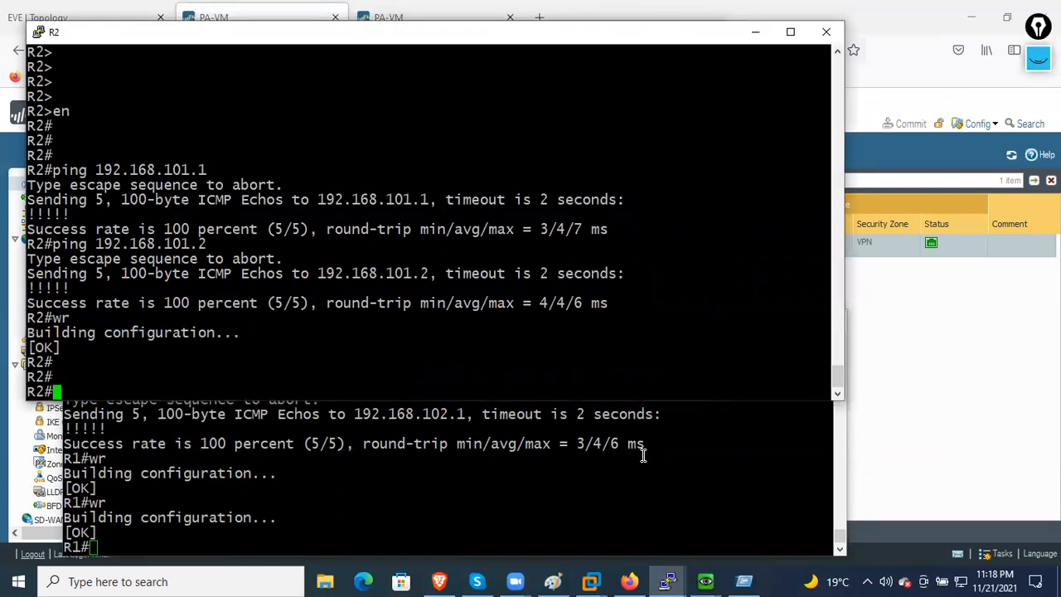
pyautogui.write('wr')
pyautogui.press('Return')
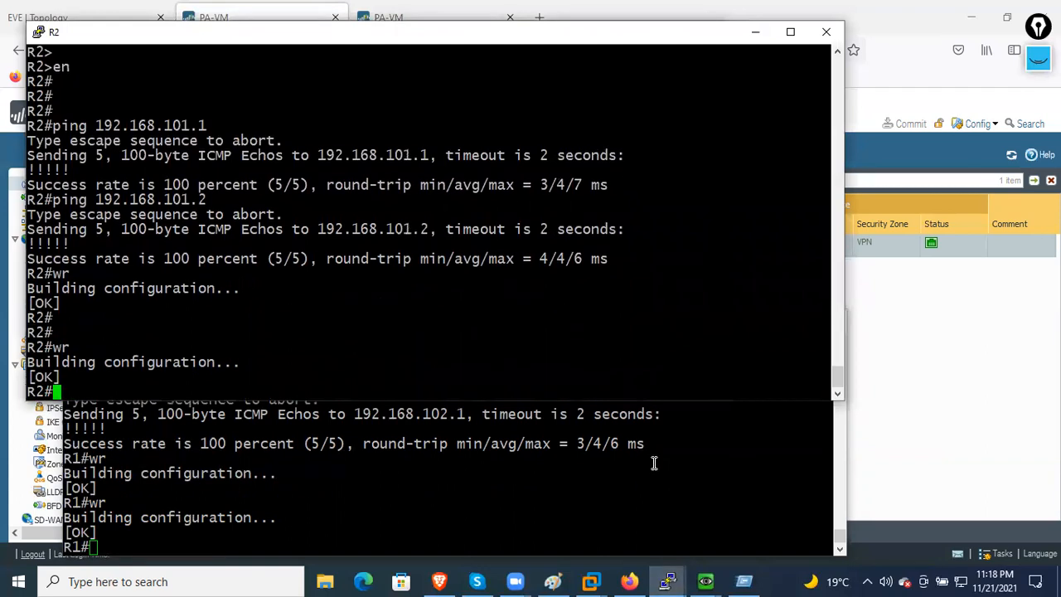
pyautogui.click(630, 581)
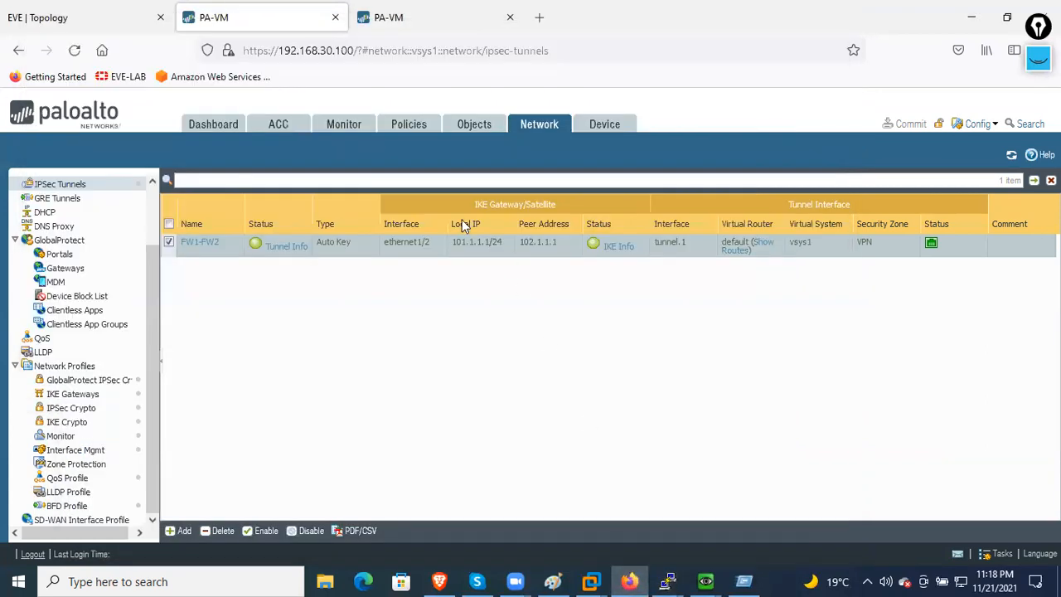
# - Open R3's console from the EVE topology, enter 'en', and save with 'wr'
pyautogui.click(119, 17)
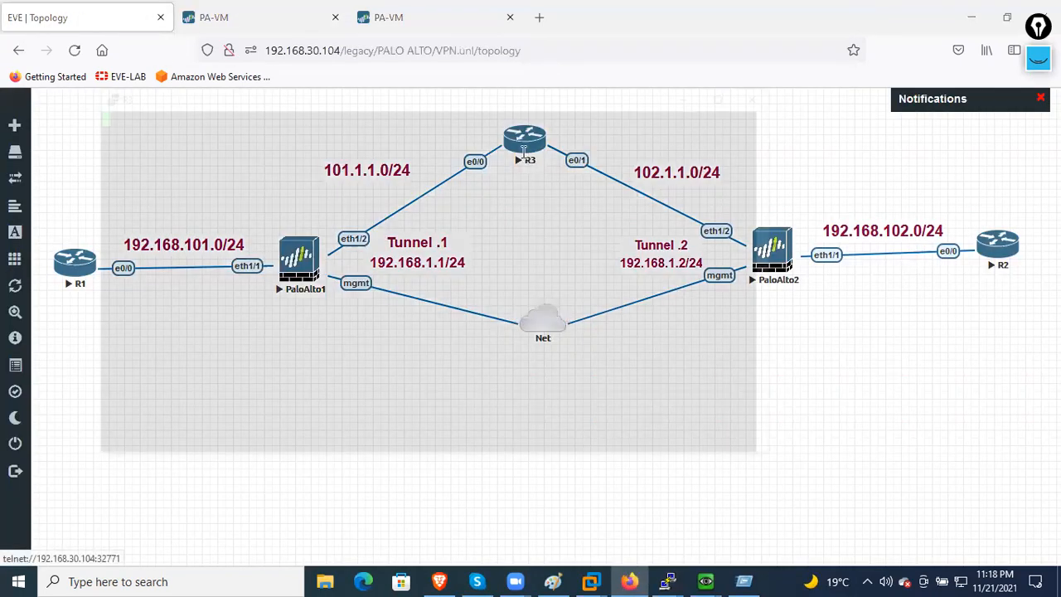
pyautogui.click(524, 153)
pyautogui.press('Return')
pyautogui.press('Return')
pyautogui.press('Return')
pyautogui.press('Return')
pyautogui.press('Return')
pyautogui.write('wr')
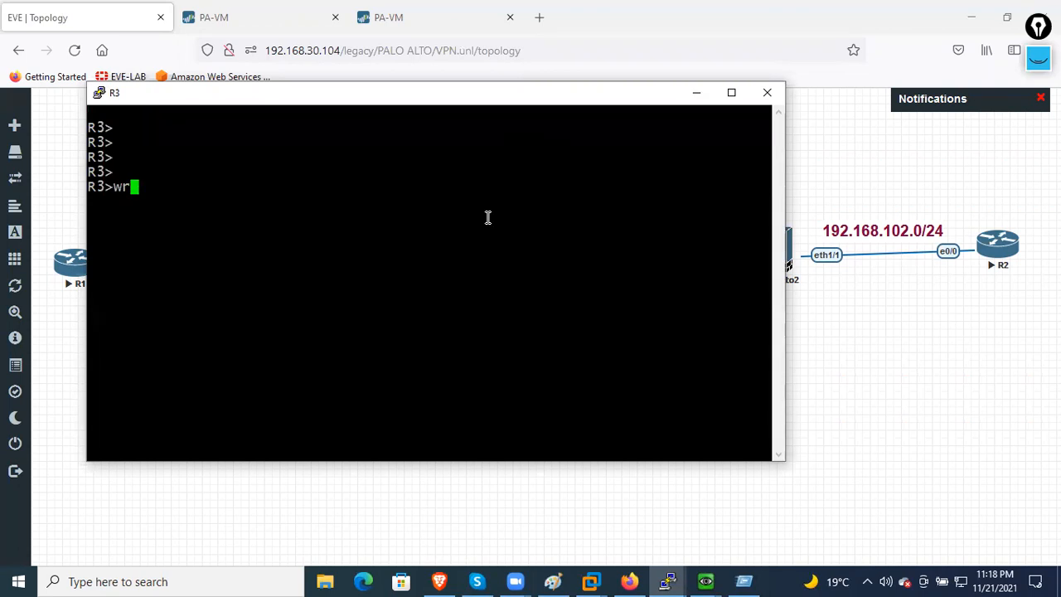
pyautogui.press('BackSpace')
pyautogui.press('BackSpace')
pyautogui.write('en')
pyautogui.press('Return')
pyautogui.press('Return')
pyautogui.write('wr')
pyautogui.press('Return')
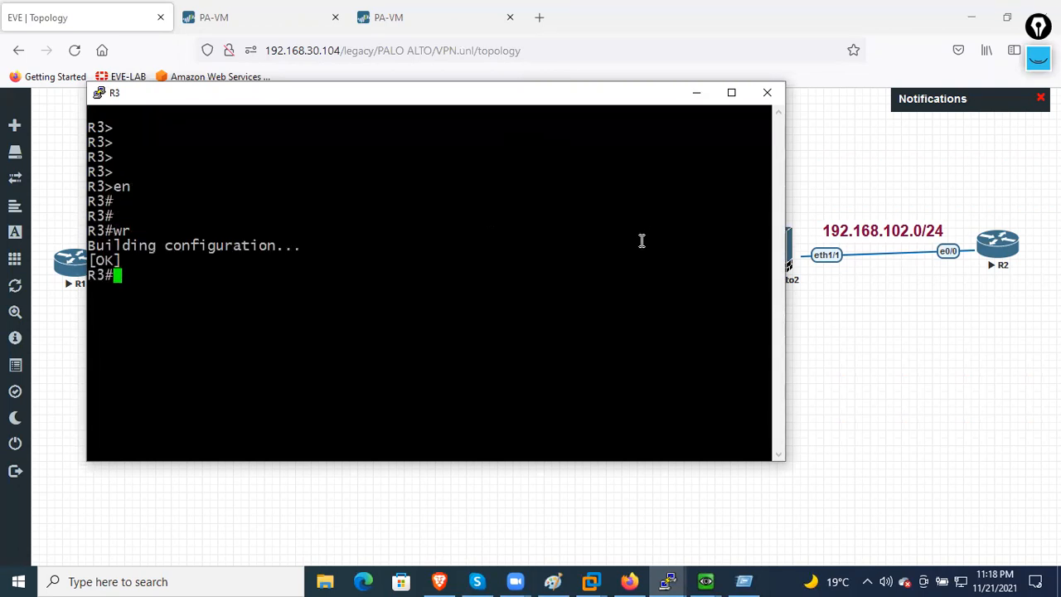
pyautogui.click(694, 93)
# - Check FW1-FW2 Tunnel Info counters: 45 packets encapsulated, 44 decapsulated
pyautogui.click(222, 17)
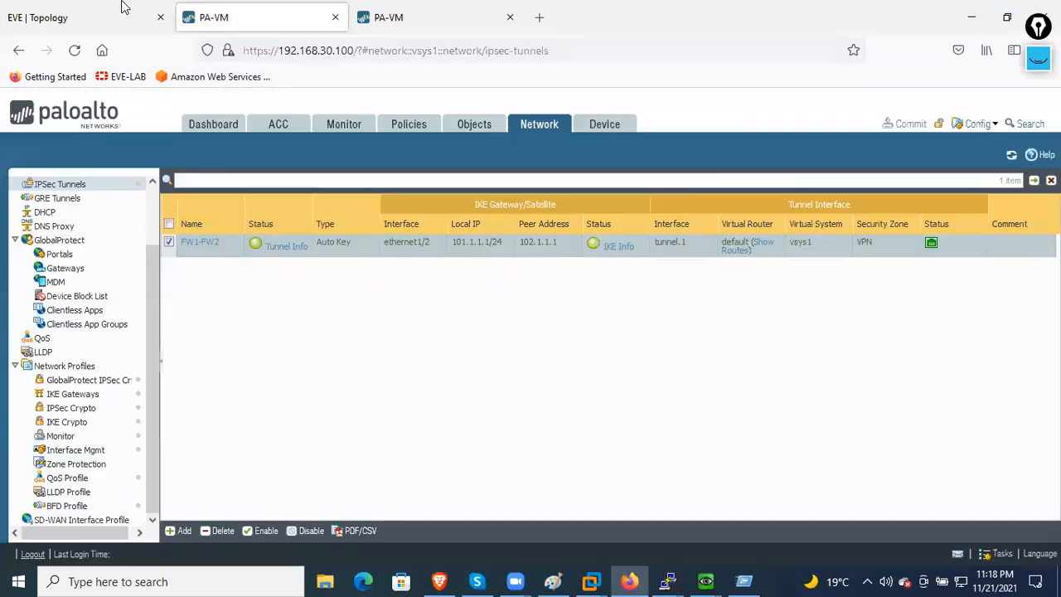
pyautogui.click(282, 245)
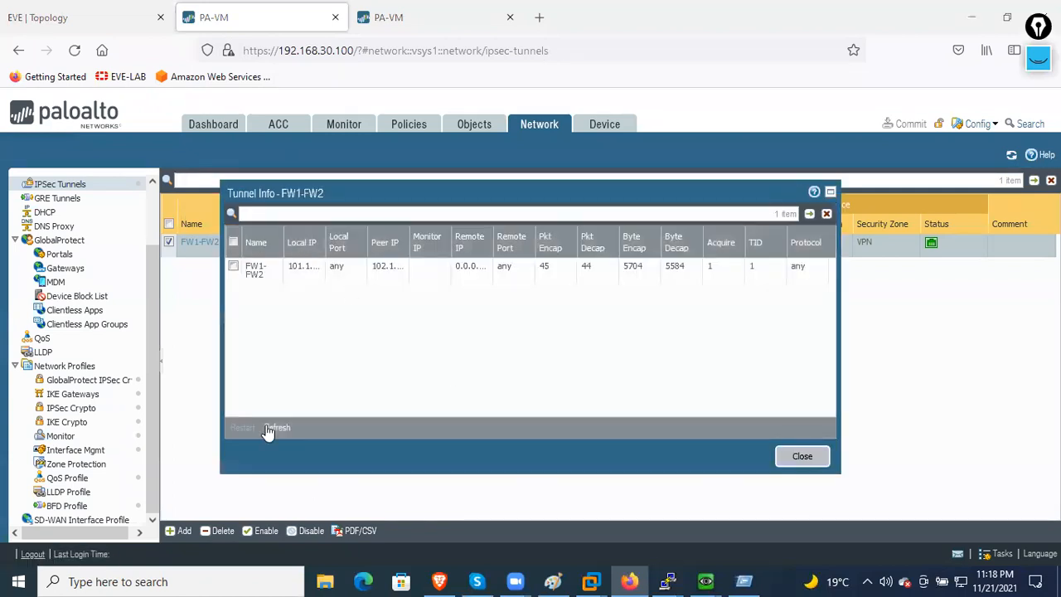
pyautogui.click(801, 456)
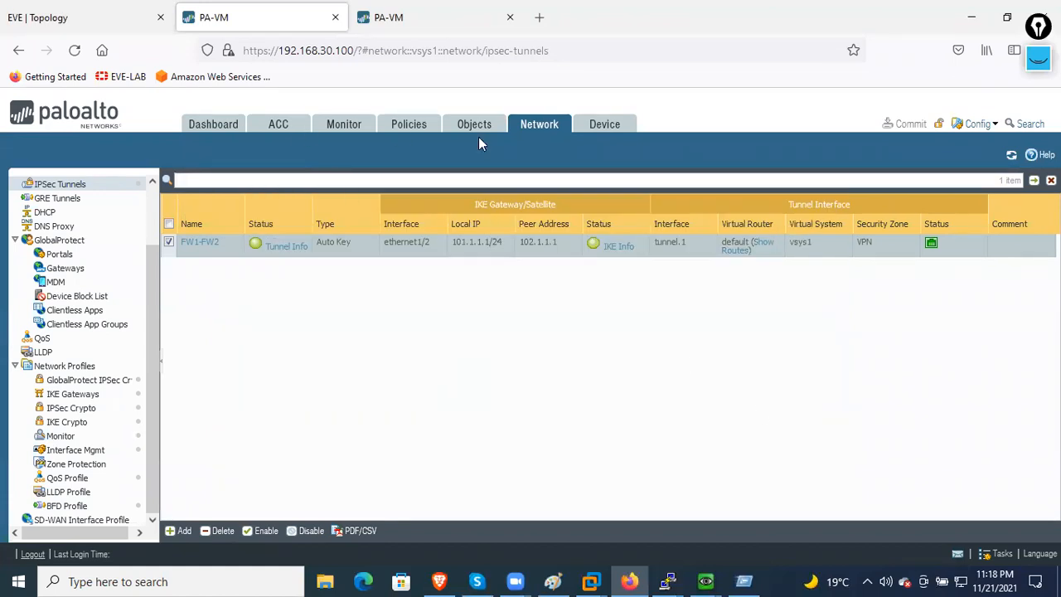
# - Browse the Objects, Policies, Monitor and Dashboard tabs, then return to the EVE topology
pyautogui.click(453, 135)
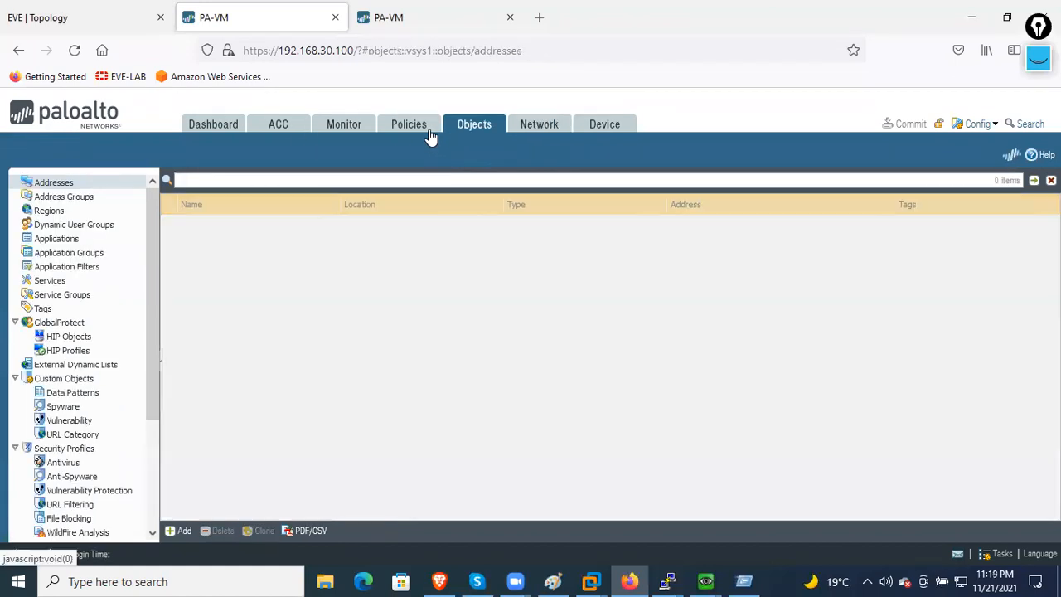
pyautogui.click(427, 135)
pyautogui.click(331, 130)
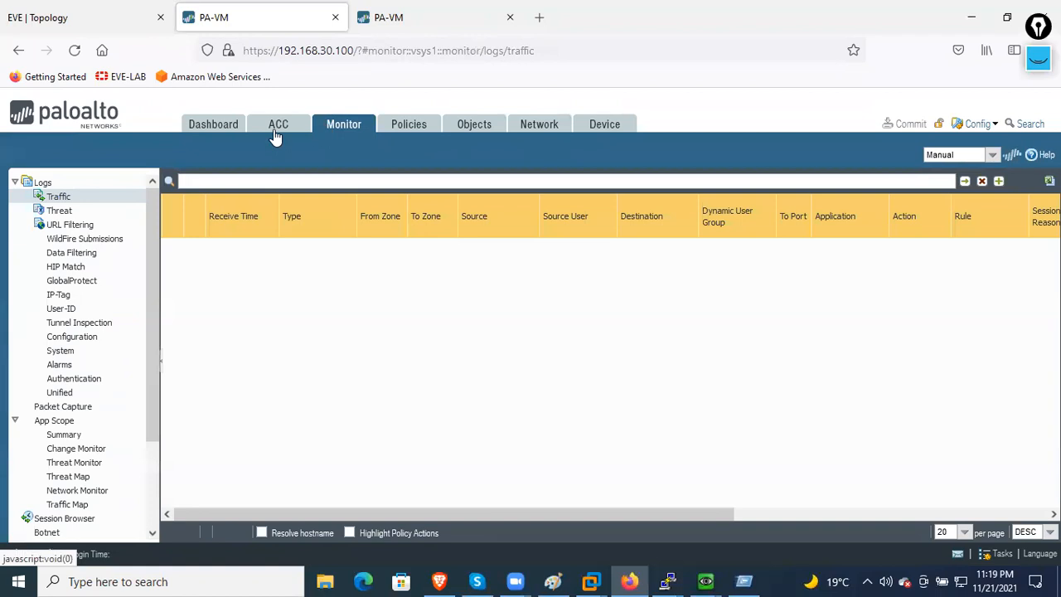
pyautogui.click(229, 135)
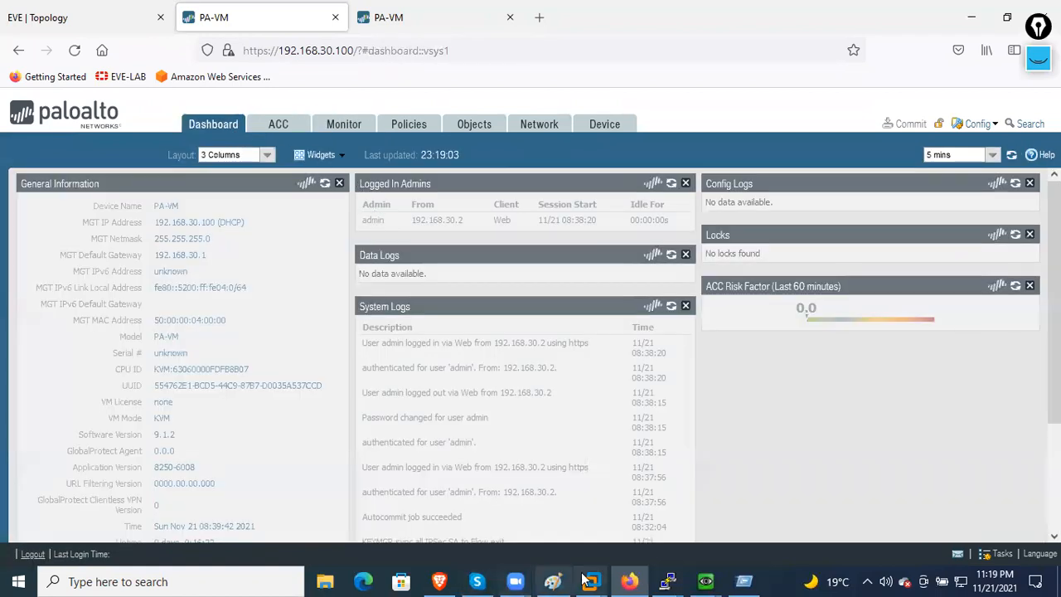
pyautogui.click(135, 30)
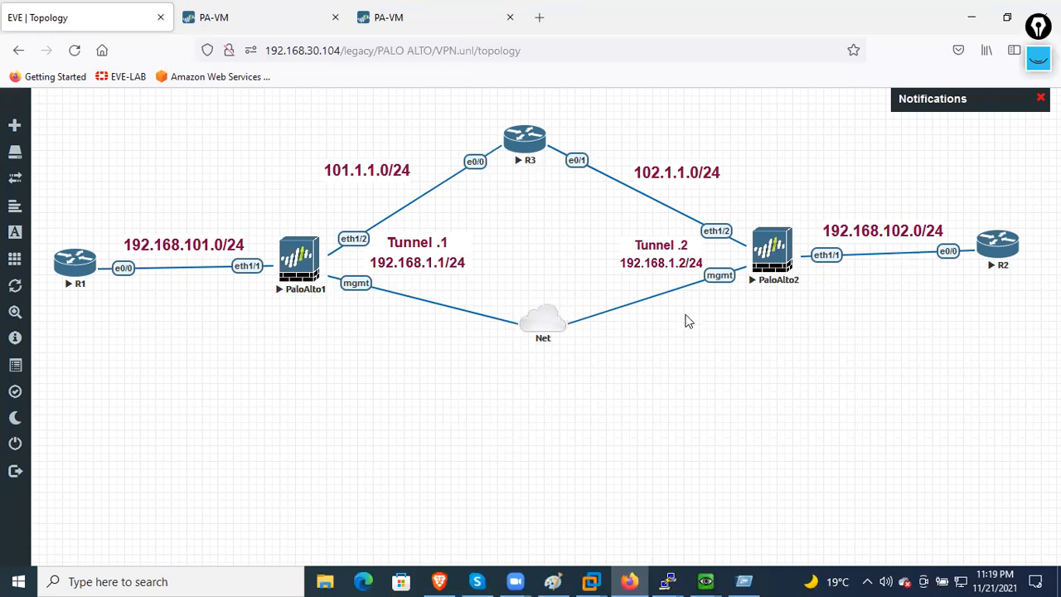
pyautogui.moveTo(785, 404); pyautogui.dragTo(850, 498)
pyautogui.moveTo(400, 457); pyautogui.dragTo(549, 521)
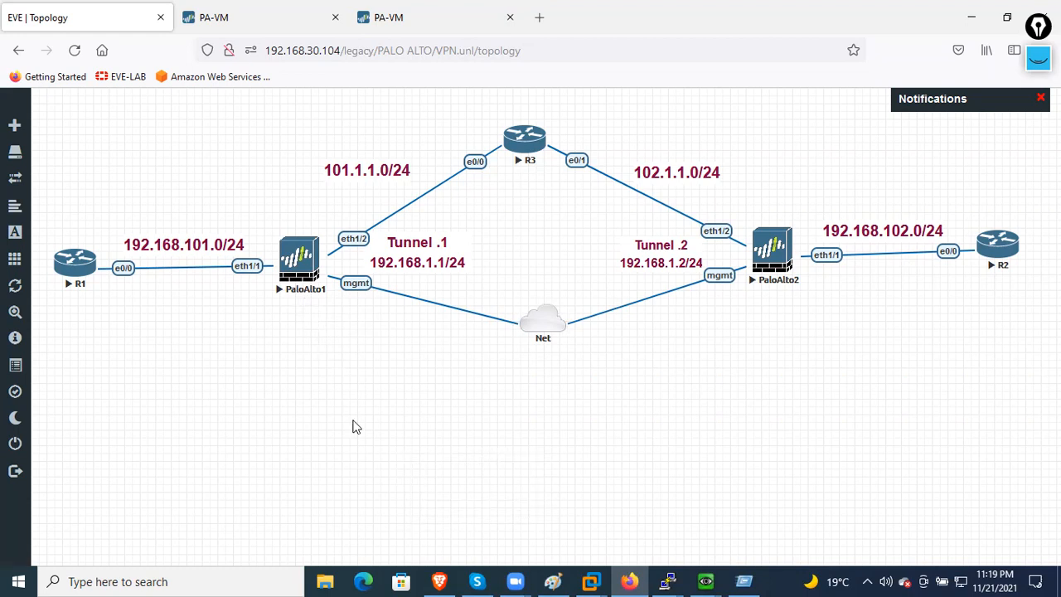